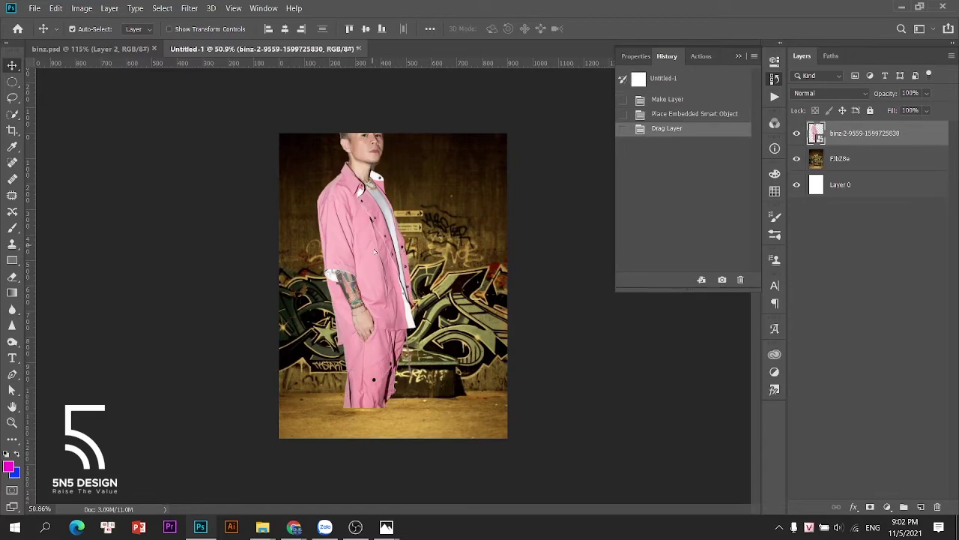
Move the man's cutout down so his head and torso fit the graffiti scene, and centre the layer horizontally.
left_click_drag(371, 247, 400, 298)
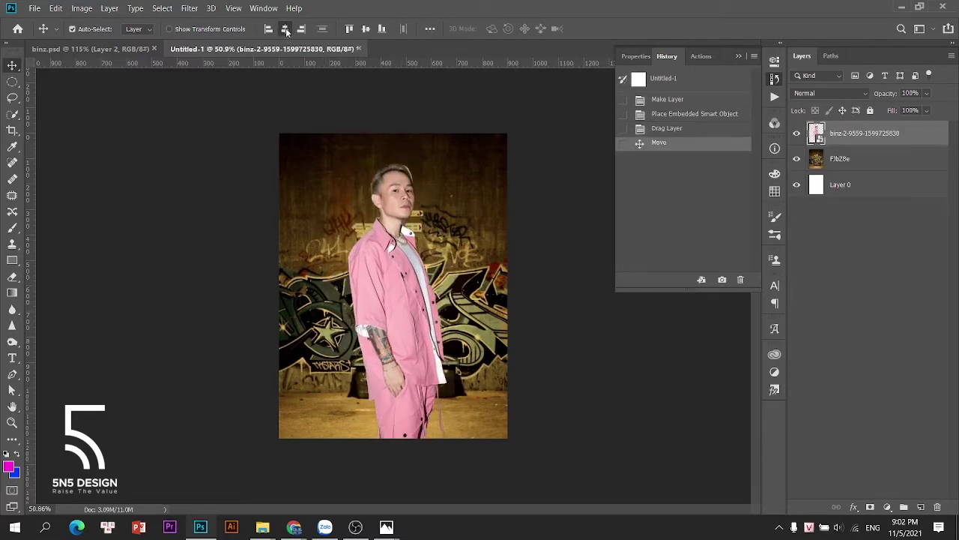
left_click(285, 29)
left_click(562, 304)
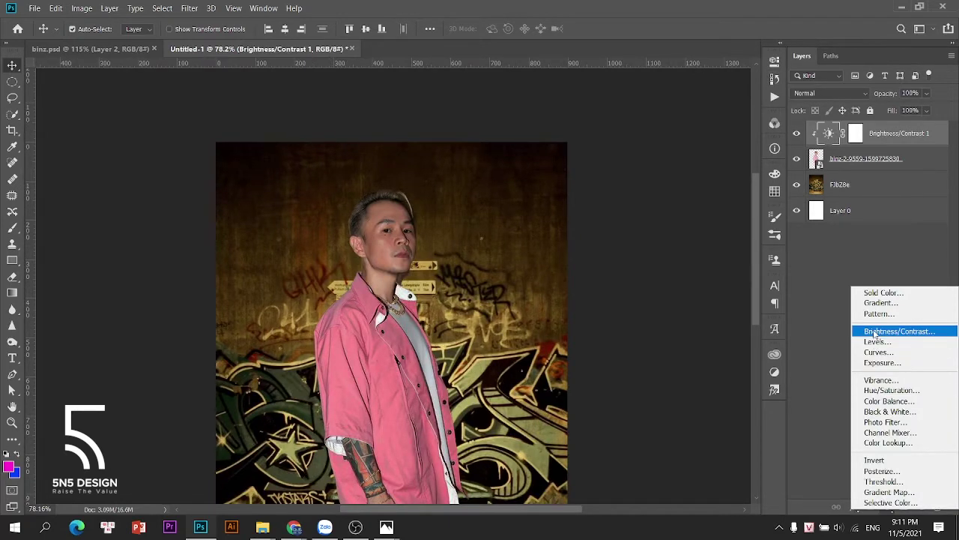
Try a Levels adjustment clipped to the man's layer, with Brightness/Contrast hidden, and darken its midtones.
left_click(876, 342)
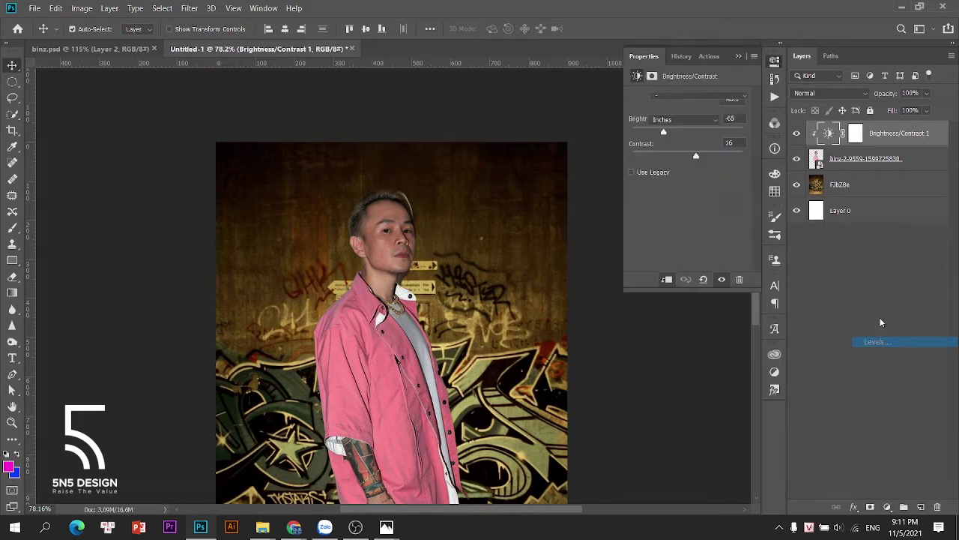
left_click(820, 139)
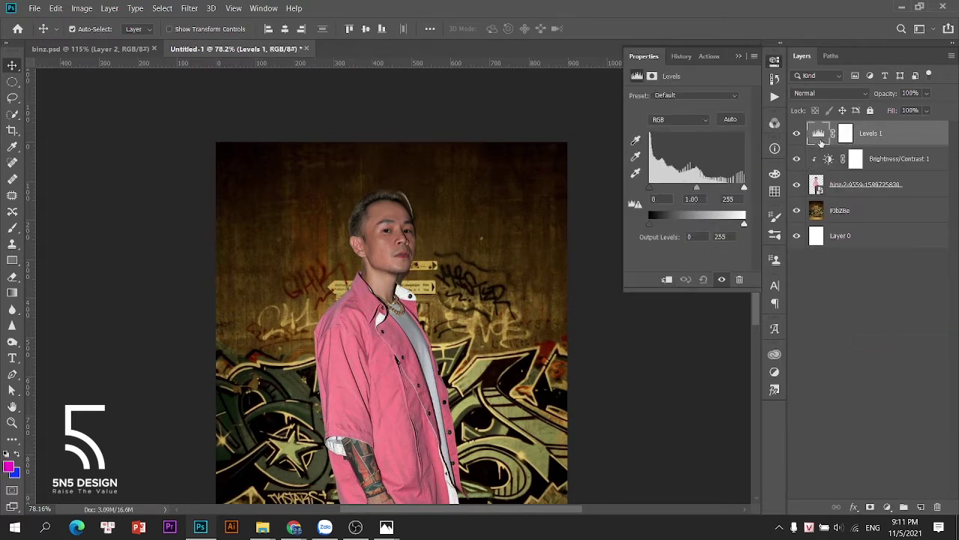
left_click(797, 159)
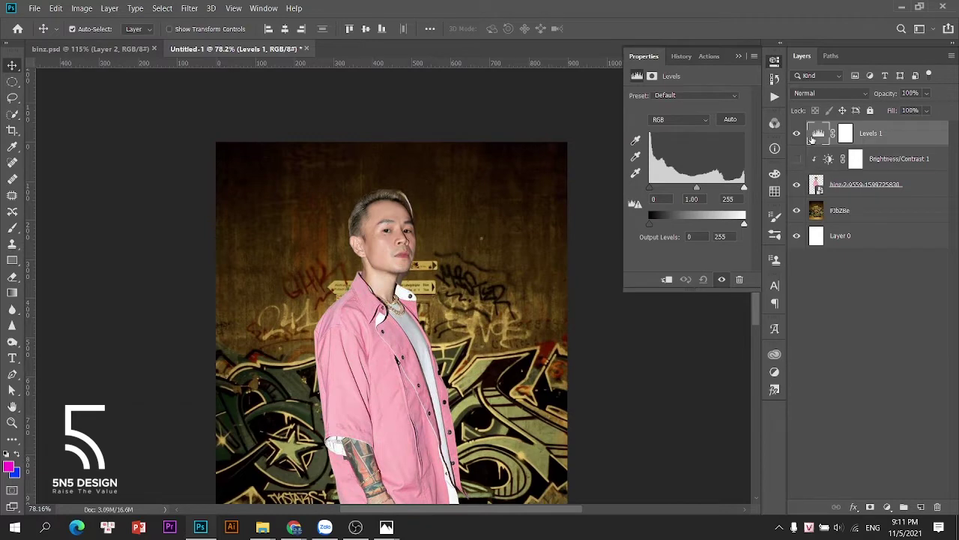
left_click(666, 278)
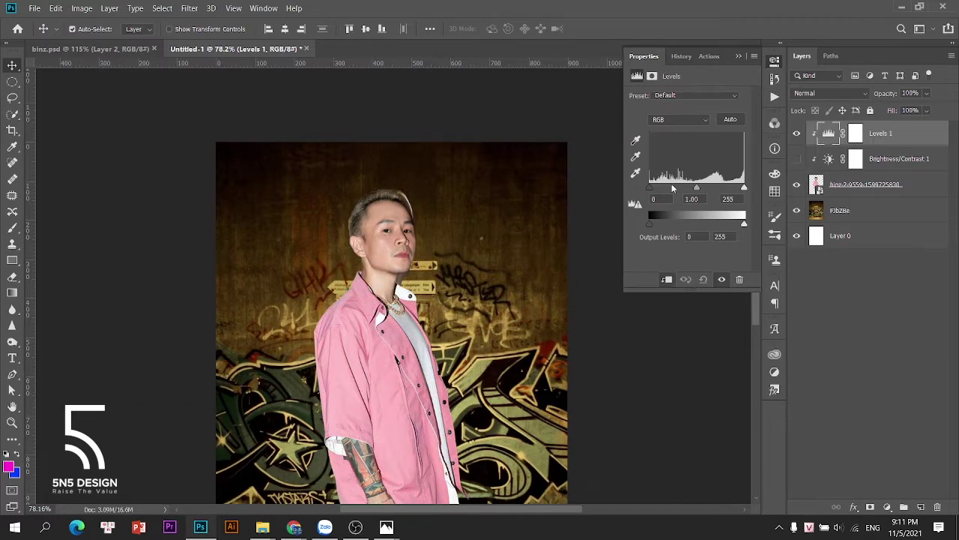
mouse_move(696, 189)
left_mouse_down()
mouse_move(720, 189)
mouse_move(708, 189)
left_mouse_up()
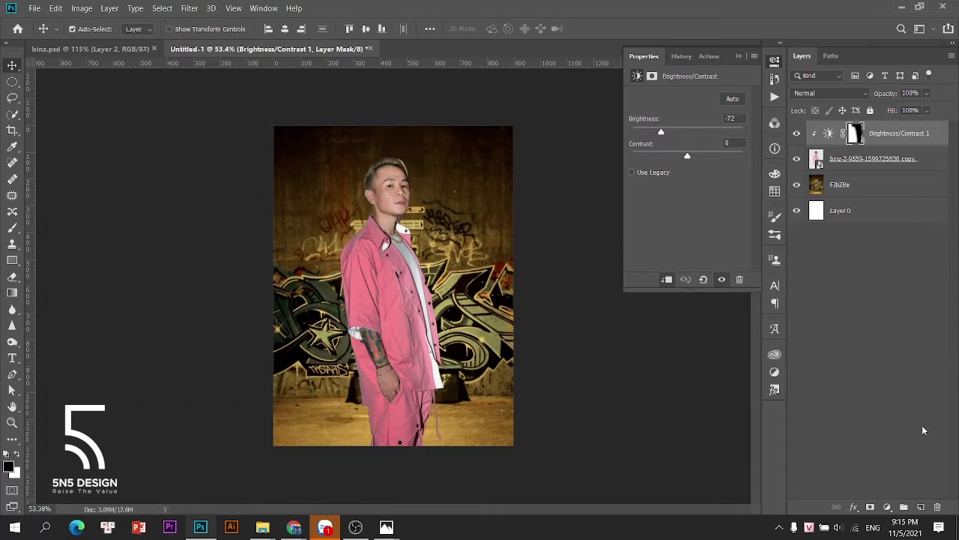
Add a new layer above Brightness/Contrast, clip it to the man's layer and set its blend mode to Multiply.
left_click(921, 506)
right_click(883, 133)
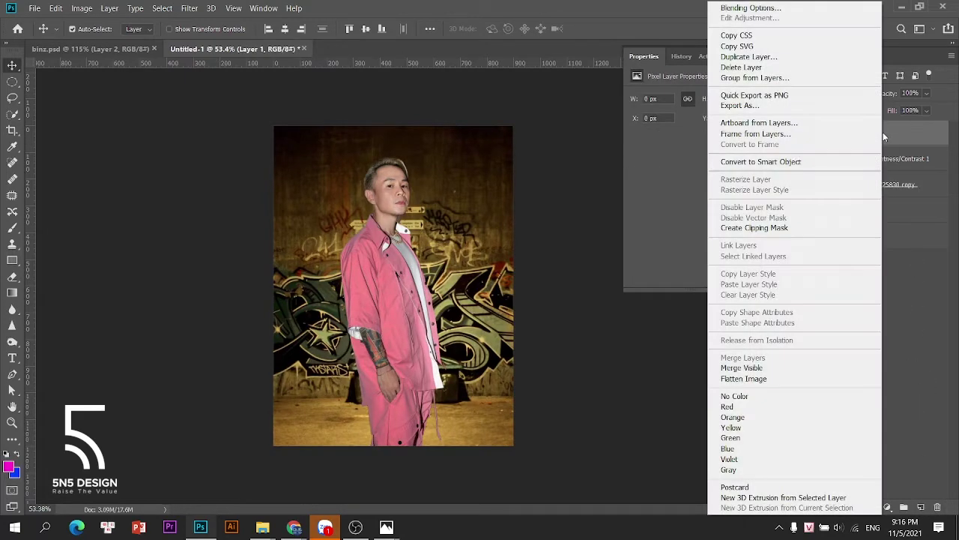
left_click(772, 229)
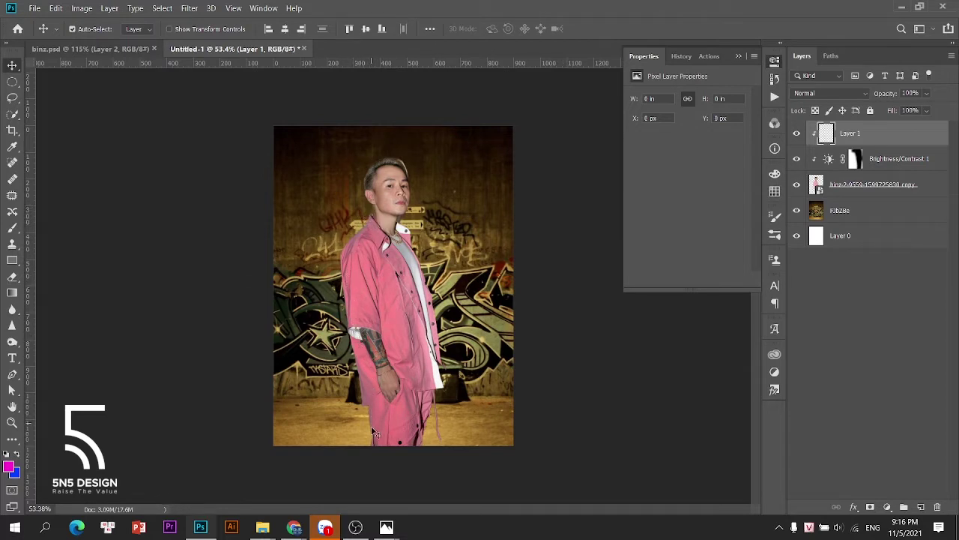
left_click(826, 93)
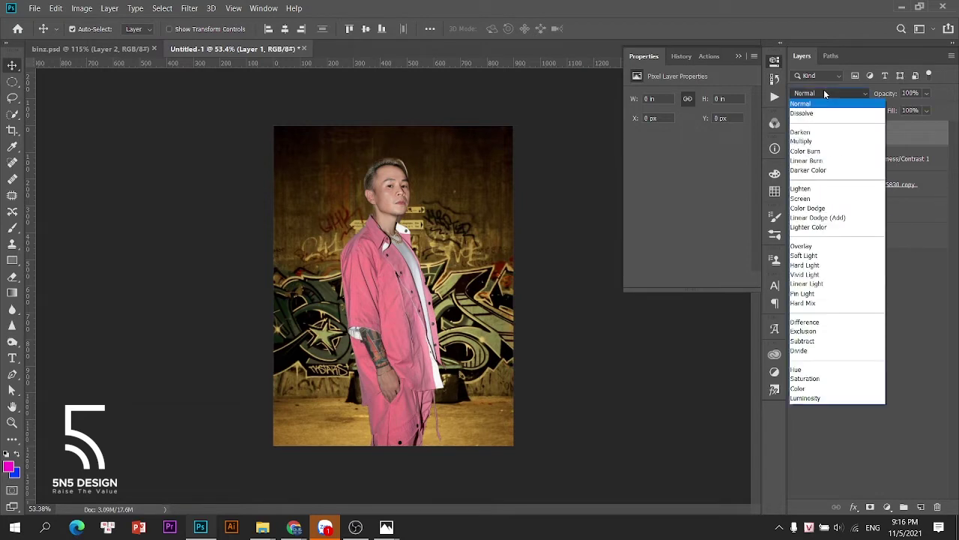
left_click(813, 142)
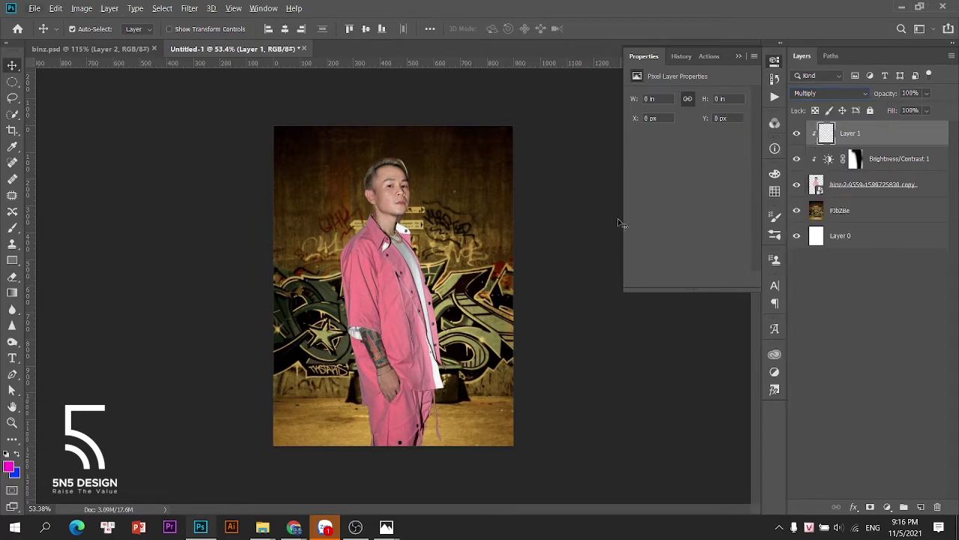
Sample the pink of the man's shirt and darken the foreground colour to a deep red, about ac3139.
left_click(12, 227)
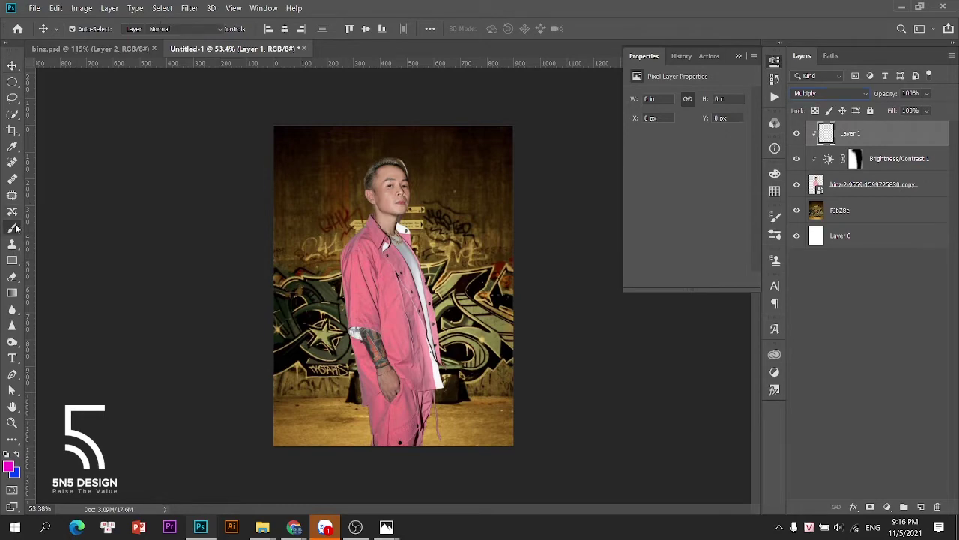
scroll(382, 278, "up", 2)
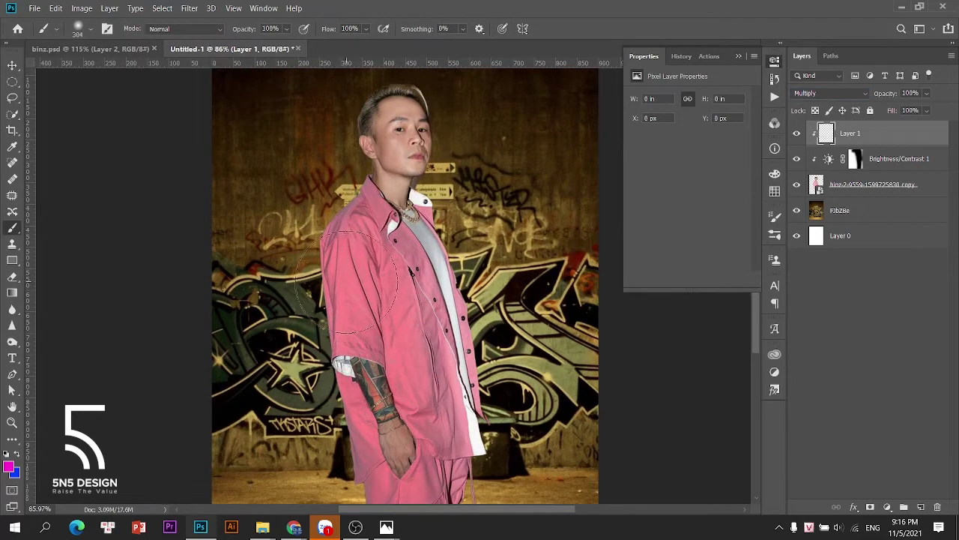
left_click_drag(324, 240, 302, 224)
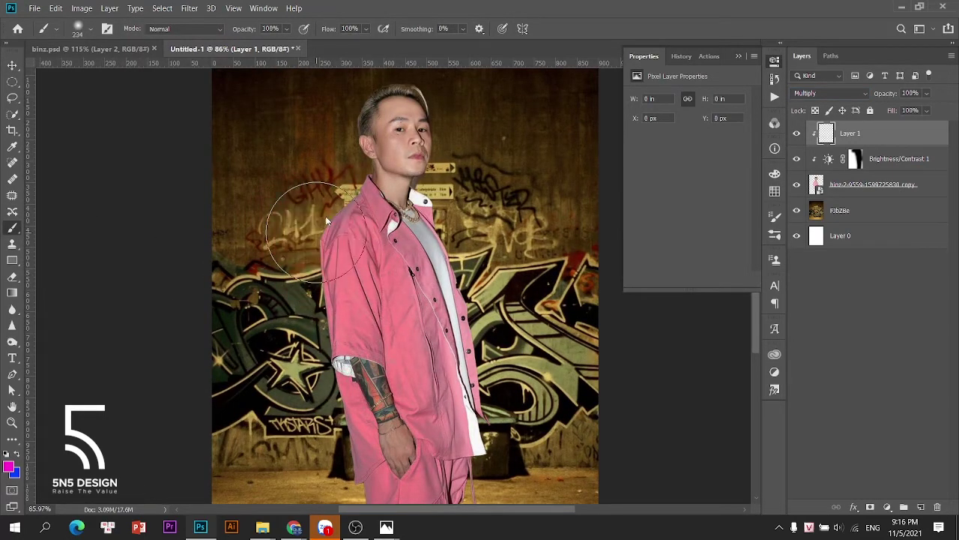
key("i")
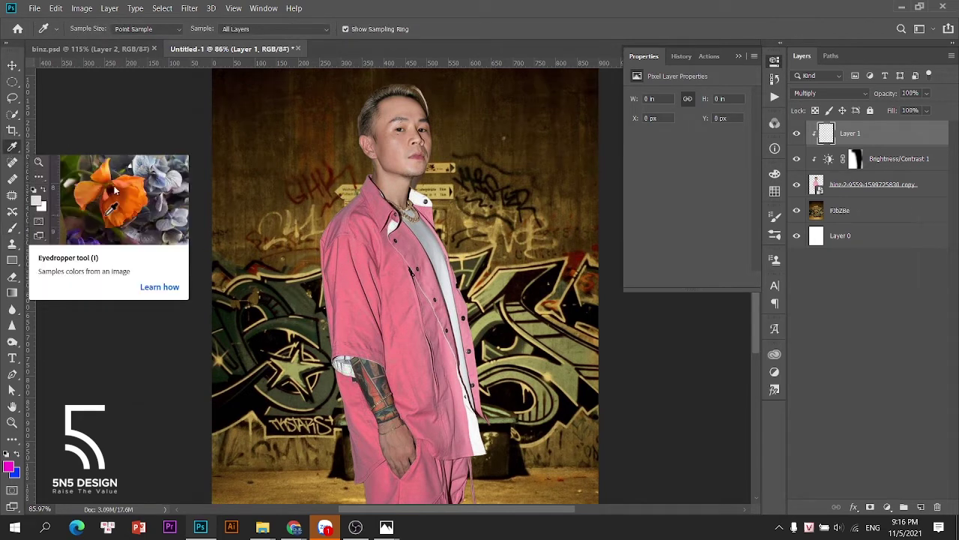
left_click(11, 469)
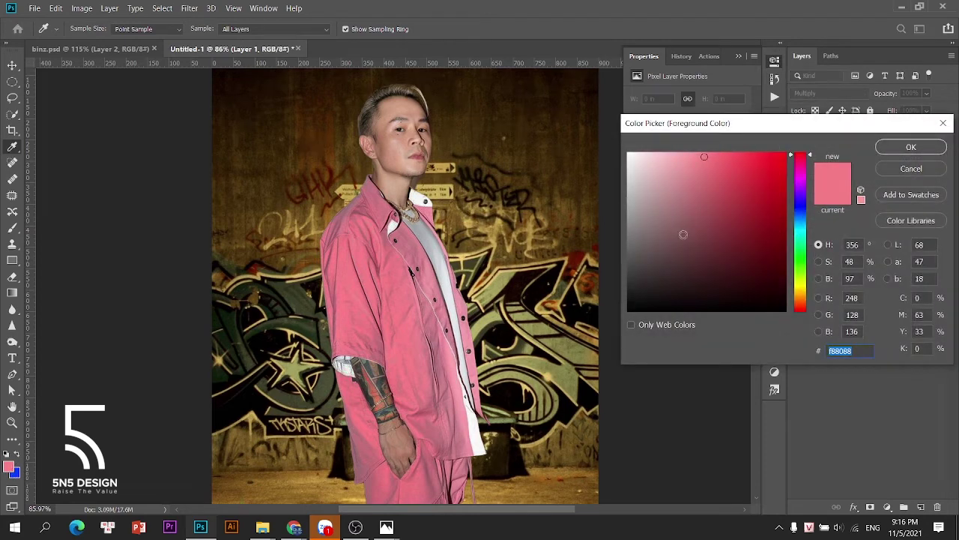
left_click_drag(705, 155, 743, 208)
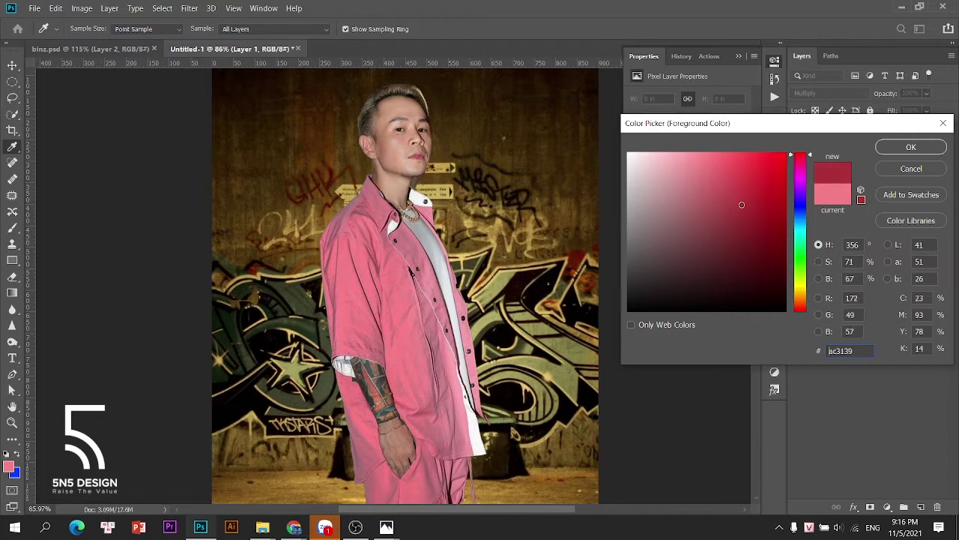
left_click(912, 147)
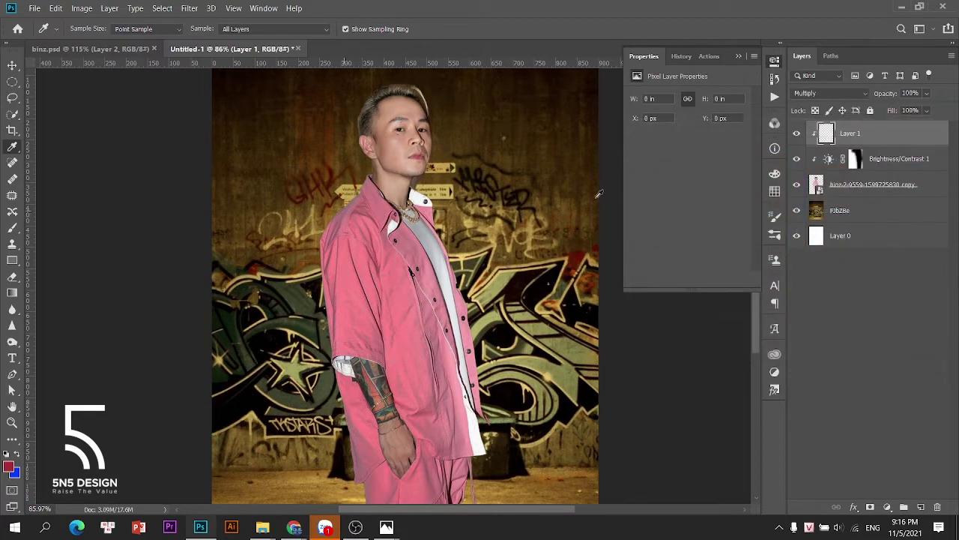
Try dark red shading strokes on the man's back shoulder at brush sizes 206 and about 285, and undo them.
left_click(12, 227)
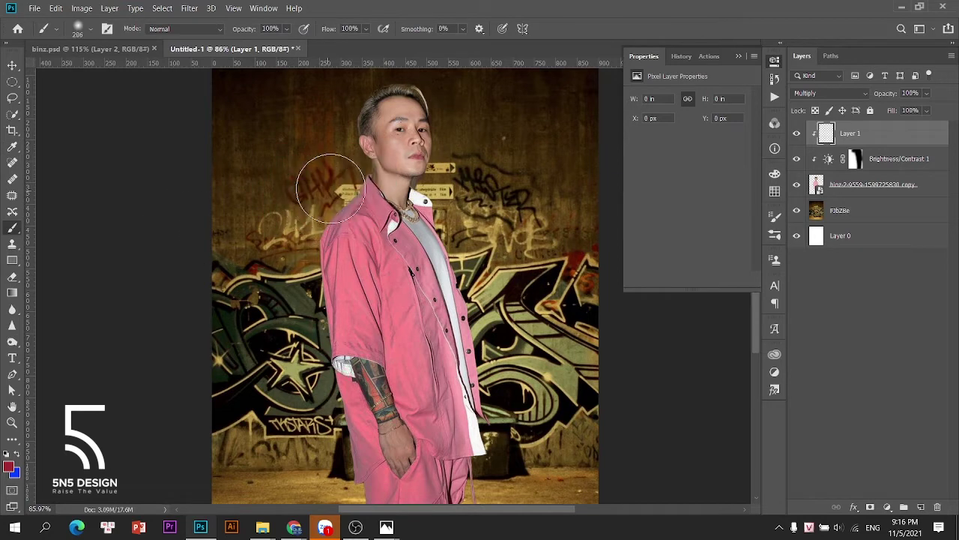
mouse_move(331, 188)
left_mouse_down()
mouse_move(323, 183)
mouse_move(307, 208)
left_mouse_up()
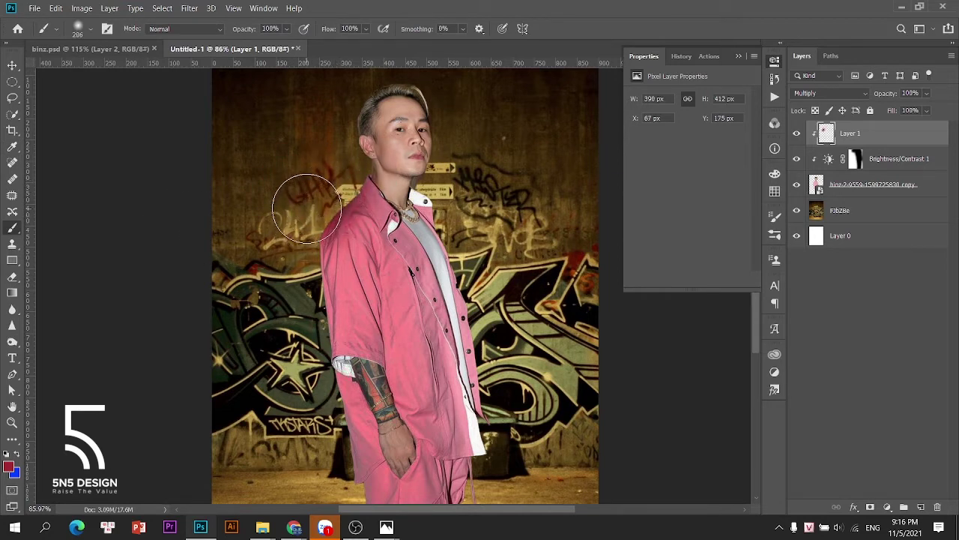
key("ctrl+z")
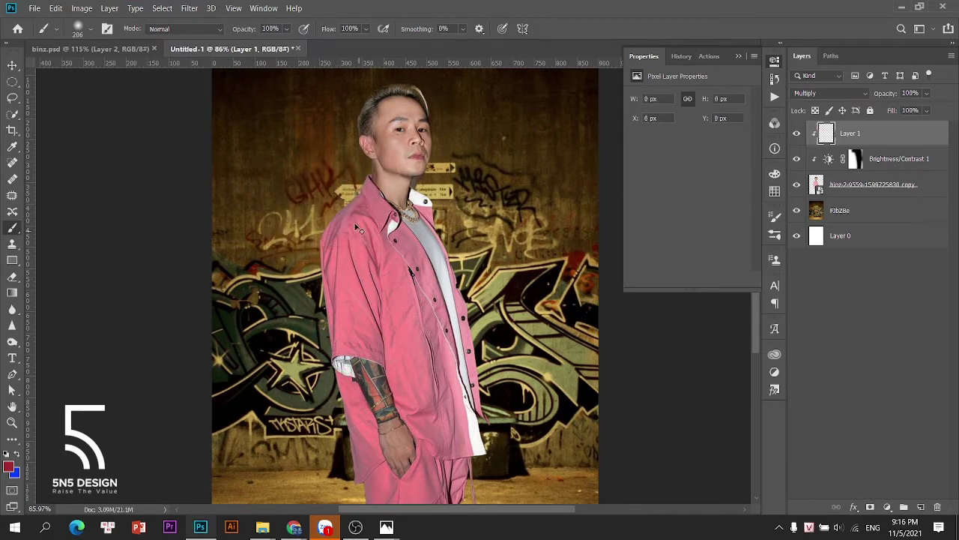
right_click(329, 210, "alt")
left_click(313, 178)
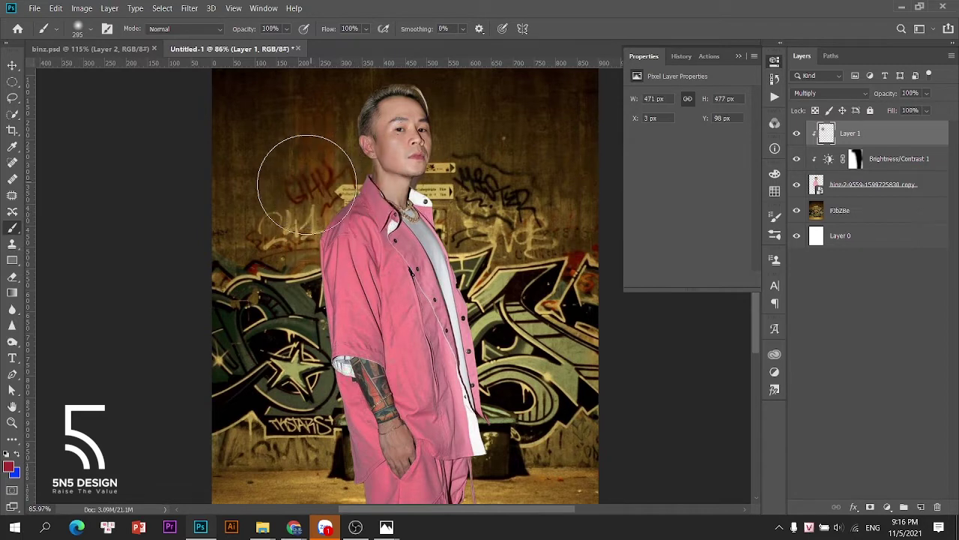
key("ctrl+z")
Paint dark red shading along the man's back edge from shoulder and sleeve down to the trousers with a soft 254 px brush.
right_click(279, 209, "alt")
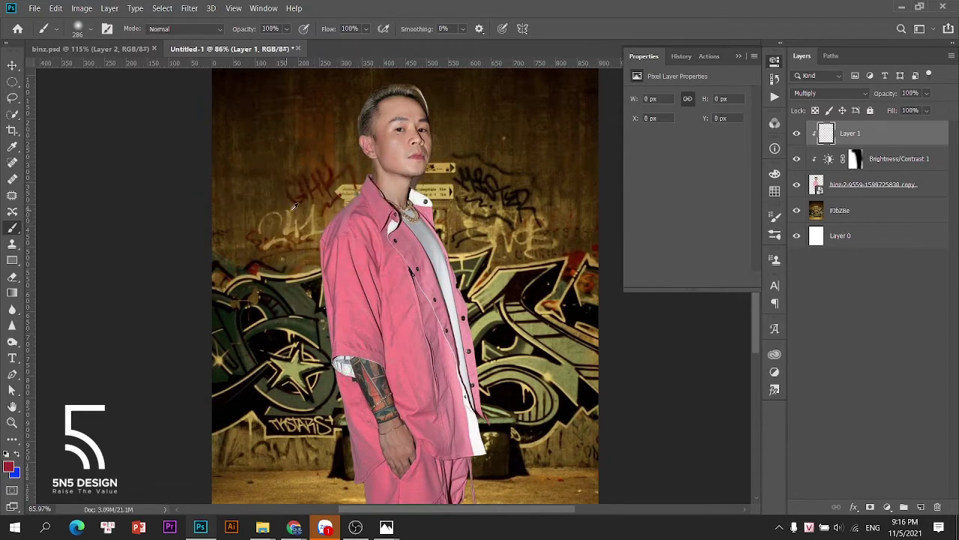
right_click(295, 210, "alt")
left_click(307, 198)
left_click(300, 208)
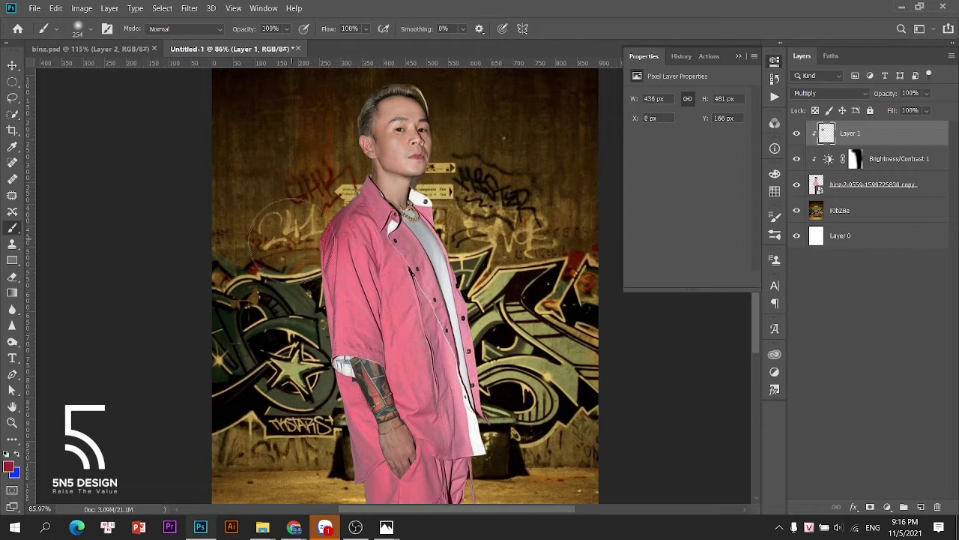
left_click(289, 248)
left_click_drag(277, 261, 280, 196)
left_click(302, 237)
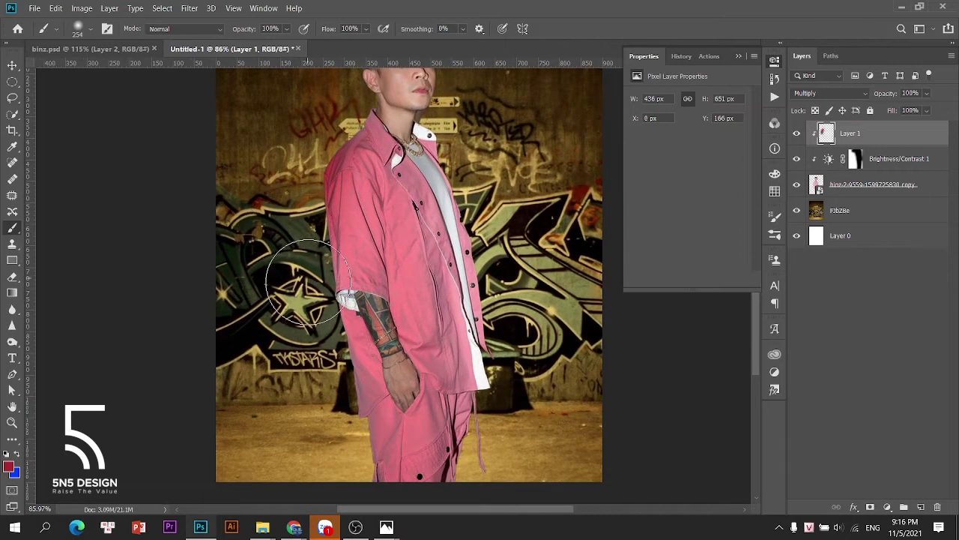
left_click(310, 285)
mouse_move(291, 280)
left_mouse_down()
mouse_move(299, 307)
mouse_move(300, 262)
mouse_move(338, 439)
mouse_move(315, 480)
mouse_move(378, 450)
mouse_move(375, 473)
left_mouse_up()
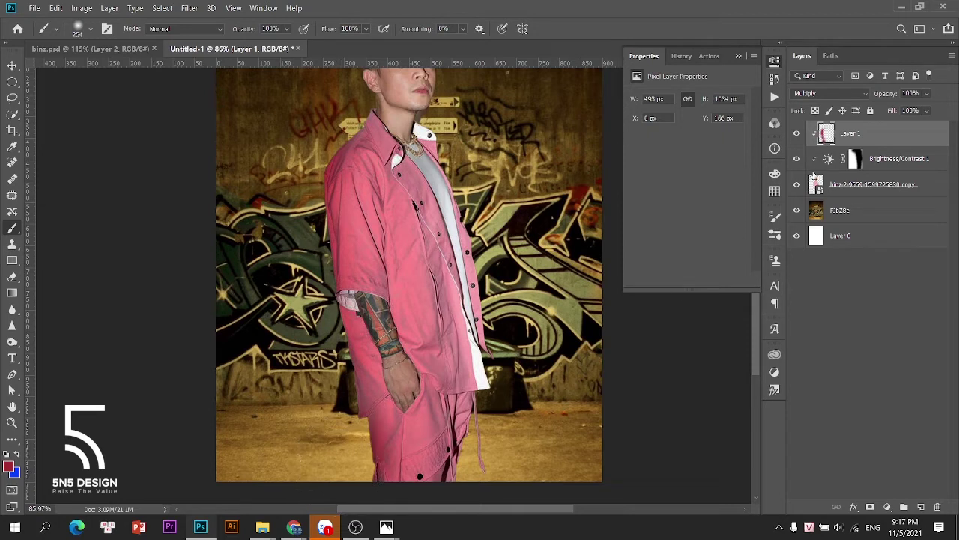
Lower the shading layer's opacity to 52% and compare the image with that layer hidden and shown.
left_click(927, 93)
left_click_drag(937, 111, 913, 111)
key("v")
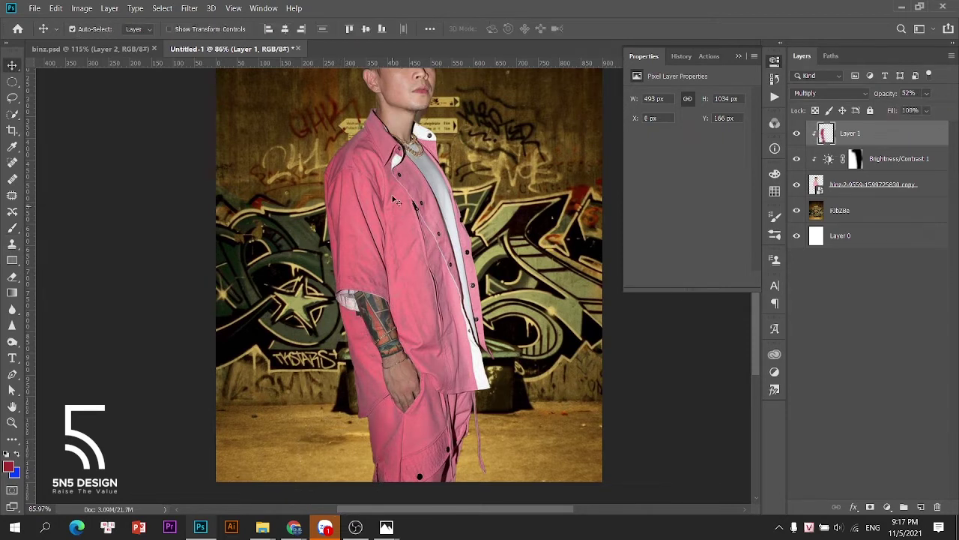
scroll(397, 189, "down", 3)
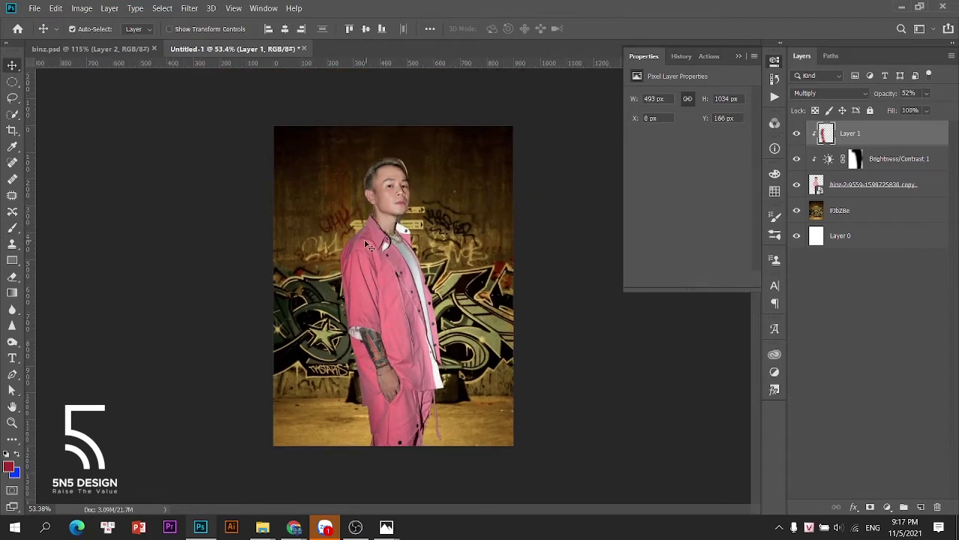
left_click(796, 134)
left_click(798, 133)
Add another new layer above the shading layer and clip it to the man's layer.
scroll(379, 222, "up", 5)
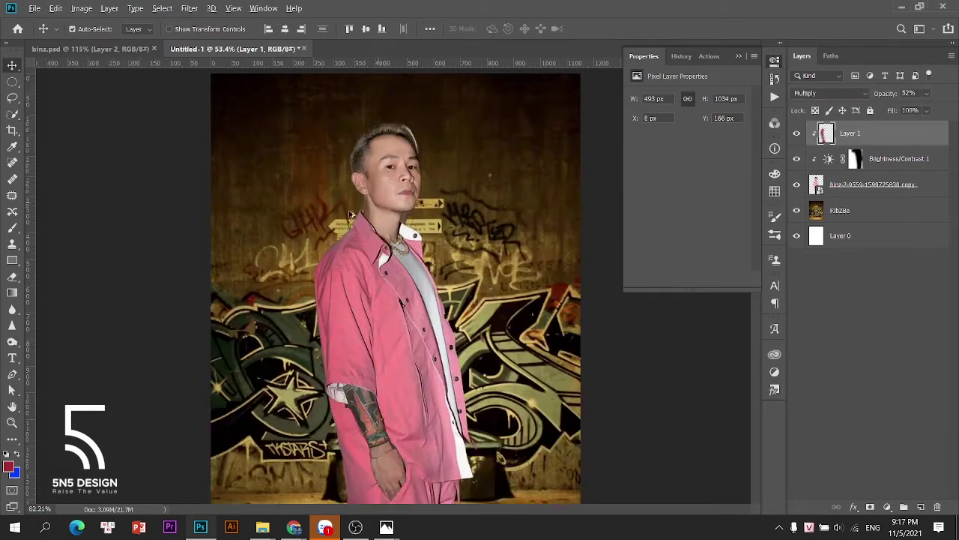
key("b")
scroll(378, 221, "up", 3)
left_click_drag(352, 222, 292, 228)
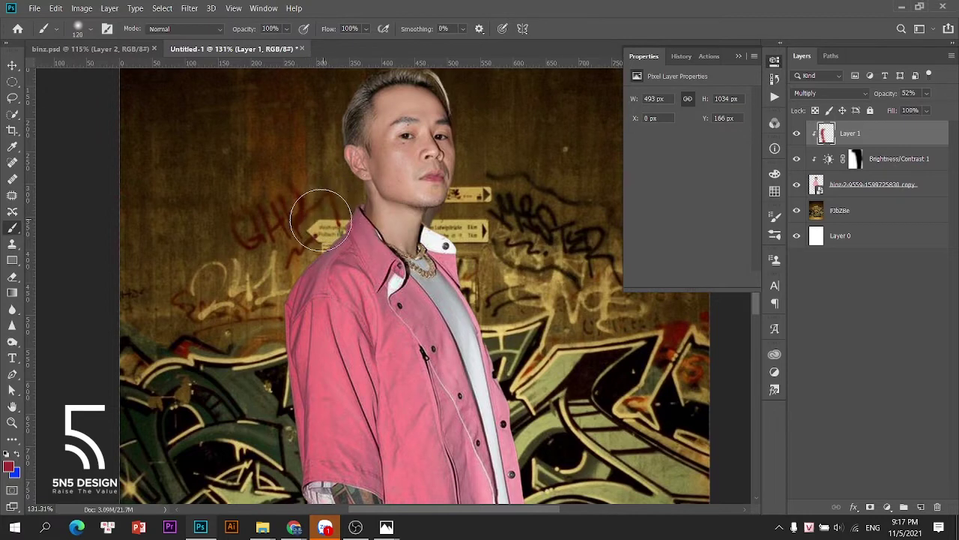
scroll(320, 218, "up", 2)
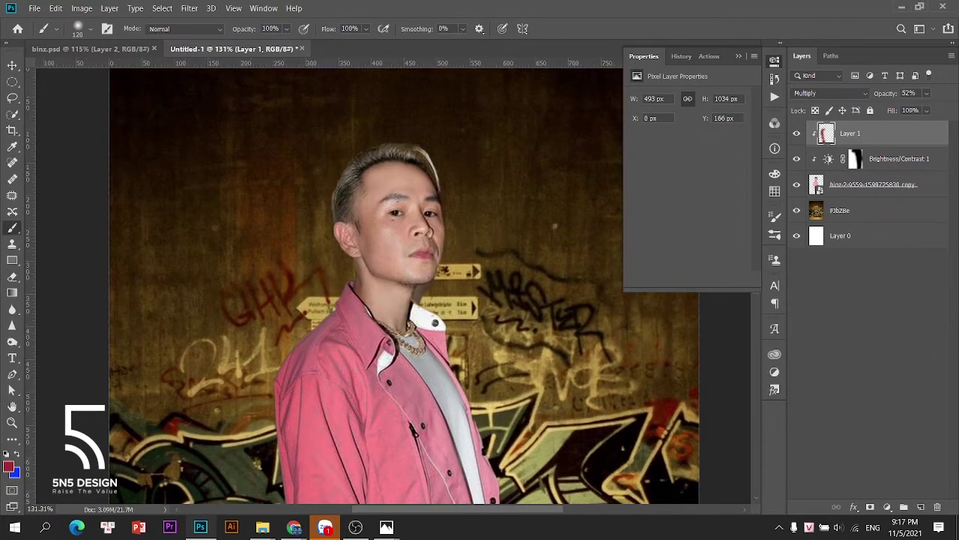
left_click(920, 506)
right_click(856, 129)
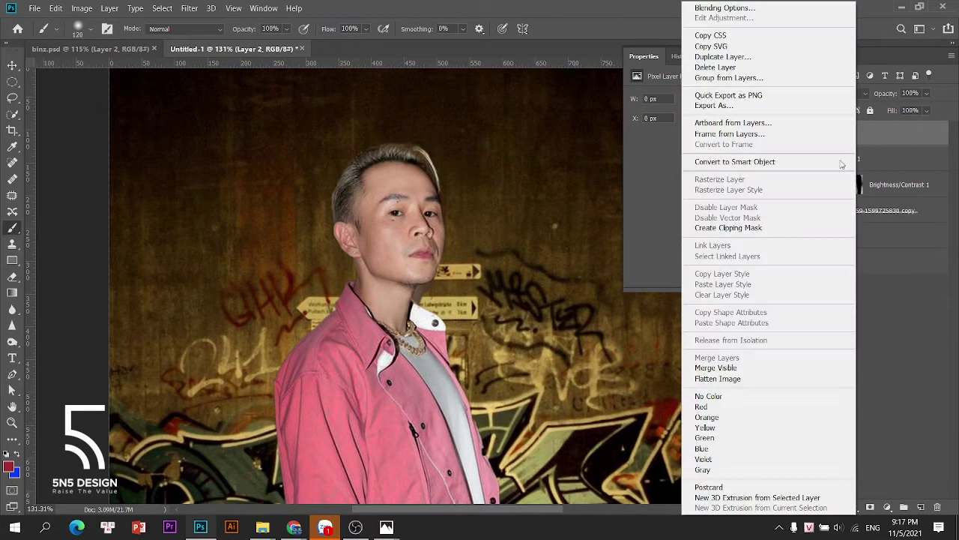
left_click(778, 229)
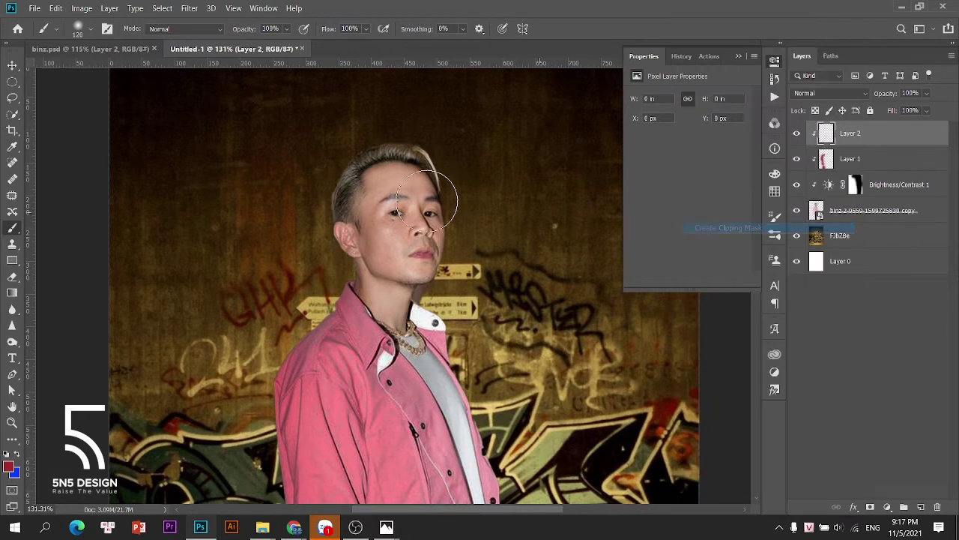
Sample a dark tone from the man's hair and paint shading along the back of his head and neck with a soft 91 px brush.
key("i")
left_click(363, 154)
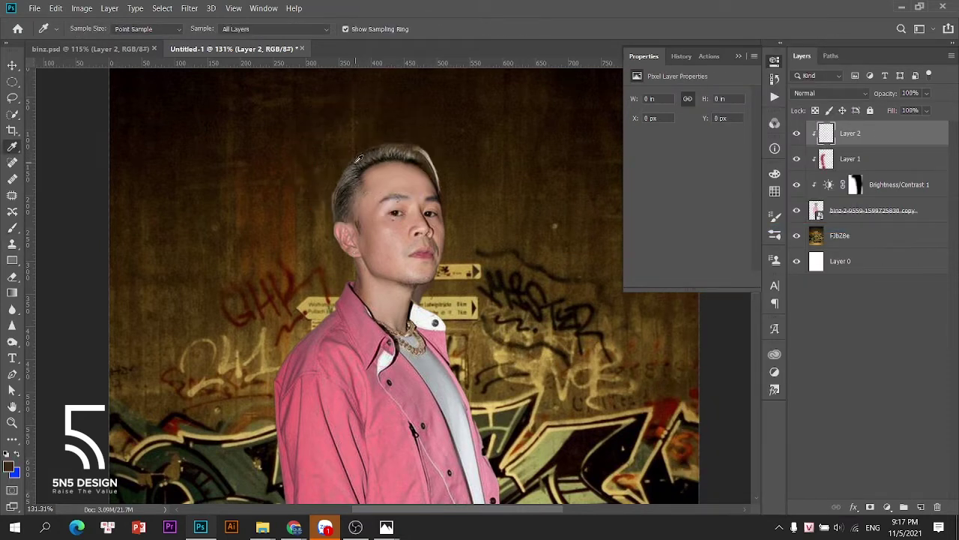
key("b")
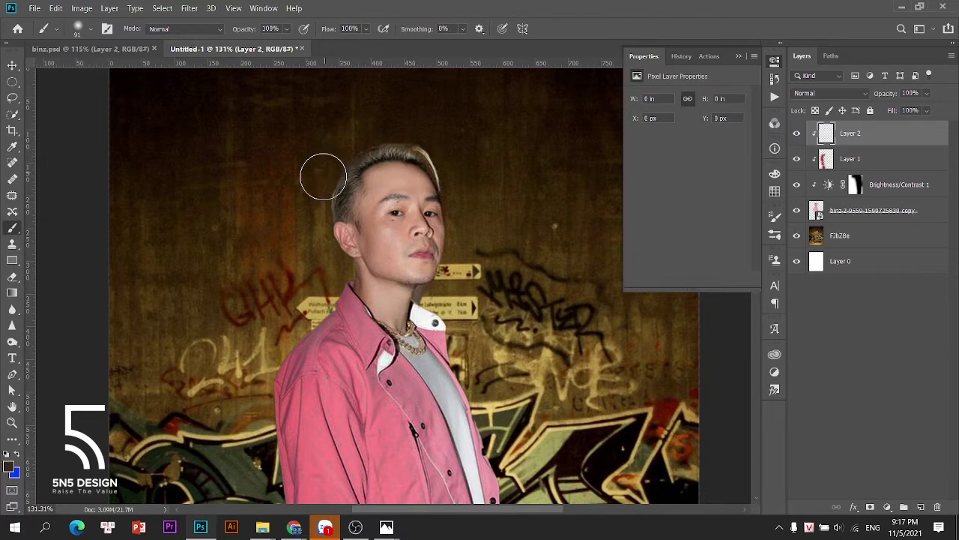
mouse_move(323, 176)
left_mouse_down()
mouse_move(328, 160)
mouse_move(390, 123)
mouse_move(335, 150)
mouse_move(310, 193)
mouse_move(328, 279)
left_mouse_up()
Set the new head shading layer to Multiply blending and lower its opacity to 73%.
left_click(830, 93)
left_click(809, 142)
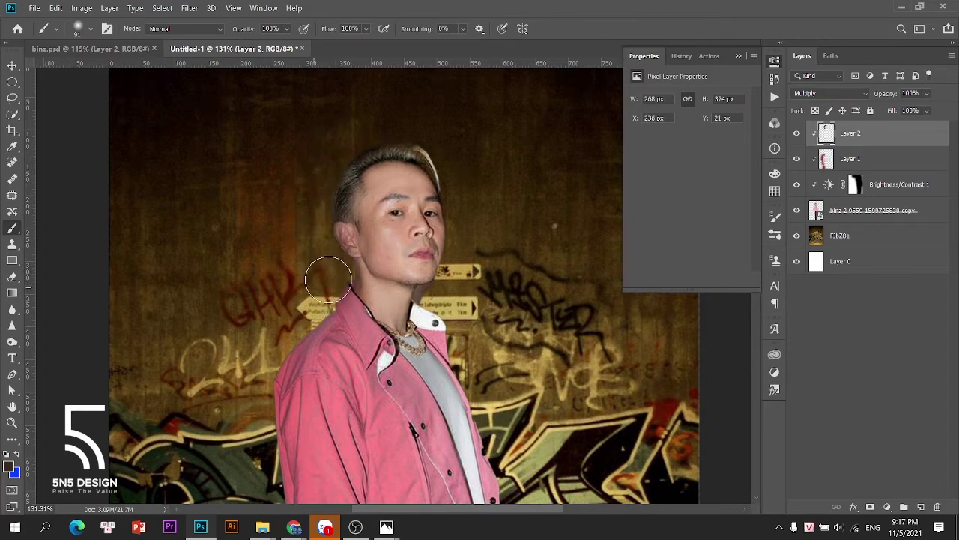
left_click(927, 94)
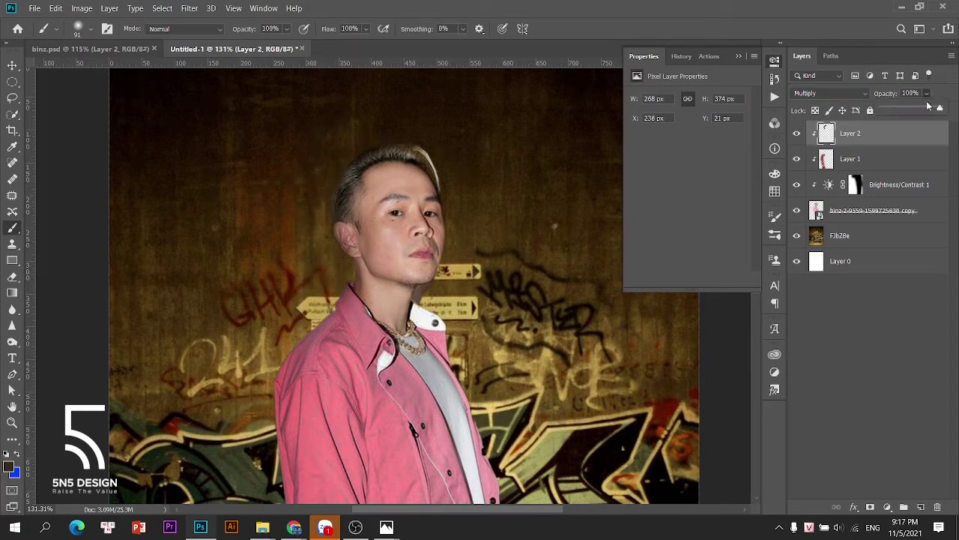
left_click(935, 108)
Hide both shading layers to check their effect, and open the fill and adjustment layer choices with the graffiti layer selected.
key("v")
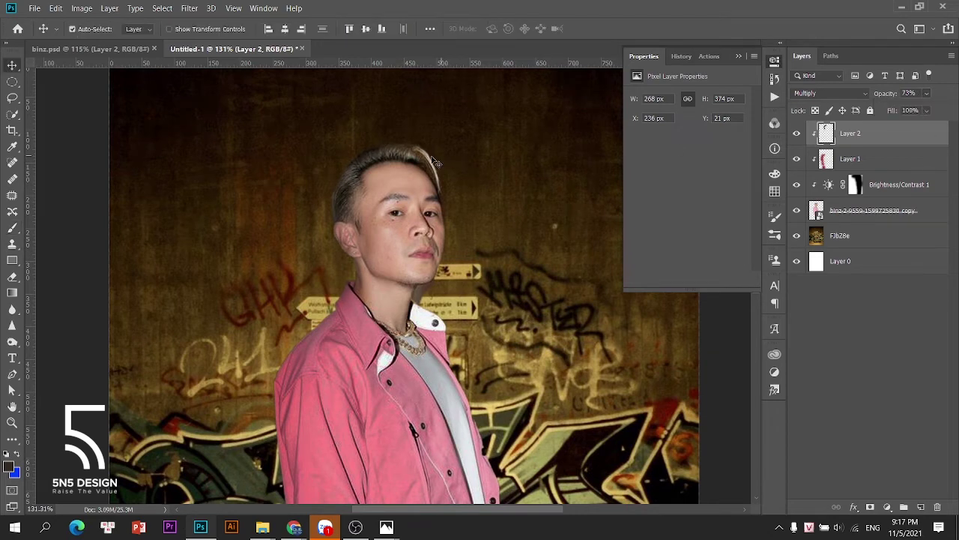
left_click(431, 154)
scroll(432, 154, "down", 4)
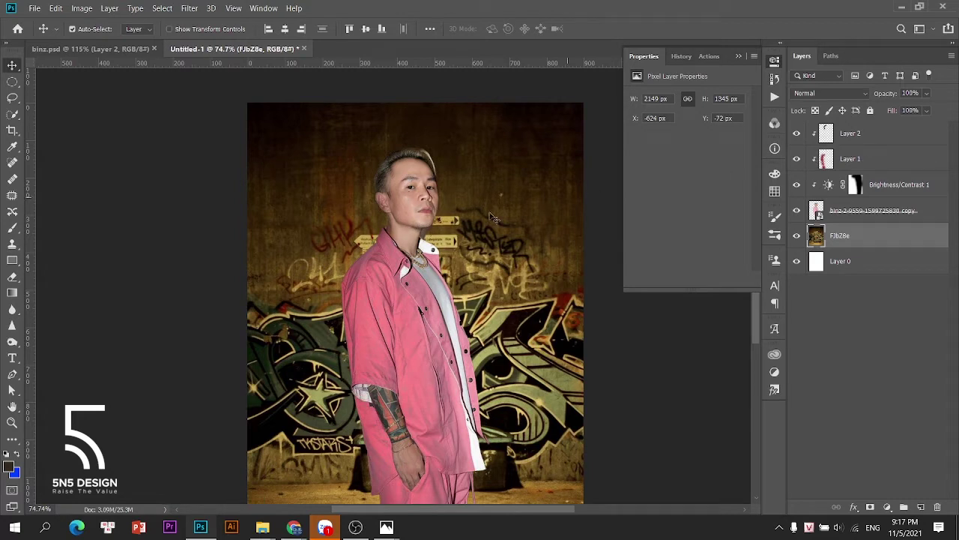
left_click(796, 159)
left_click(798, 134)
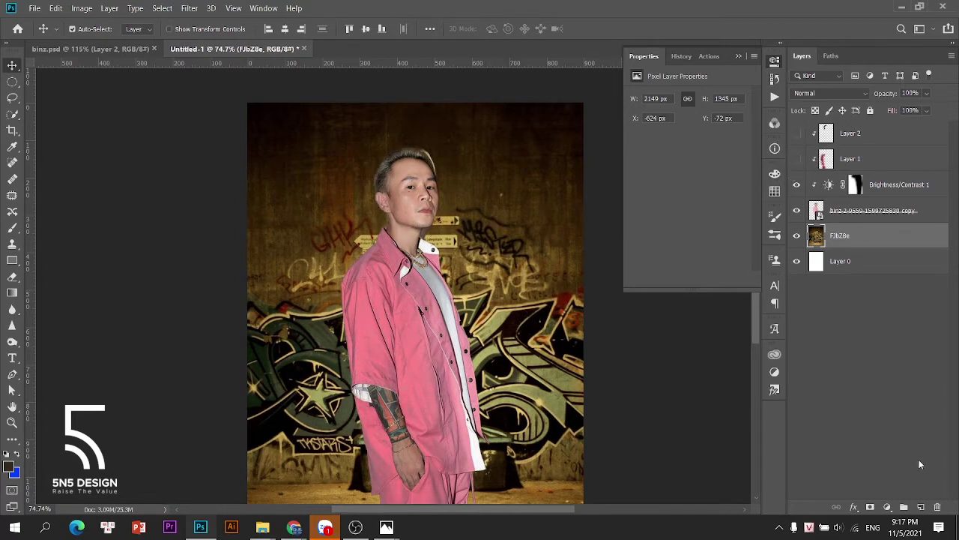
left_click(887, 507)
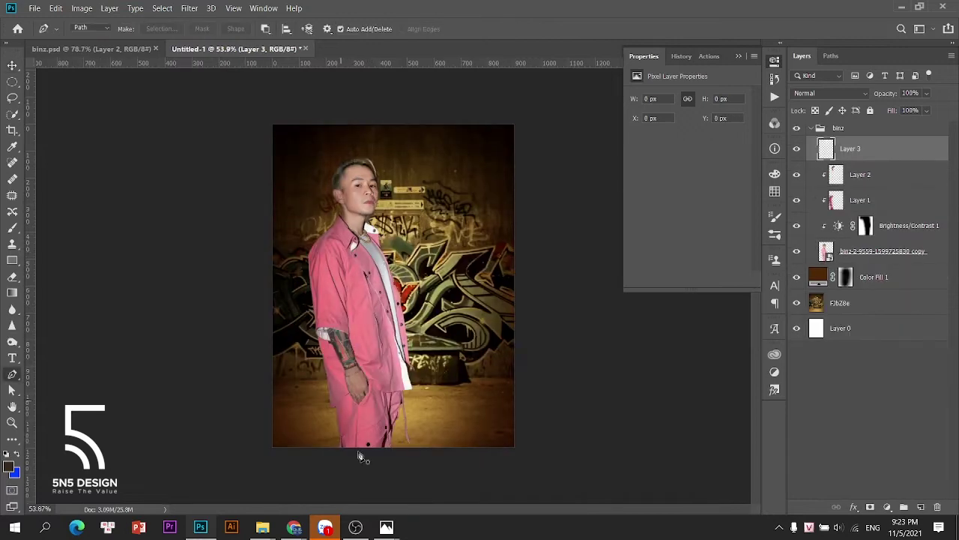
Draw a loose Pen path from the image's lower edge up behind the man's trousers and jacket to his sleeve.
scroll(349, 443, "up", 5)
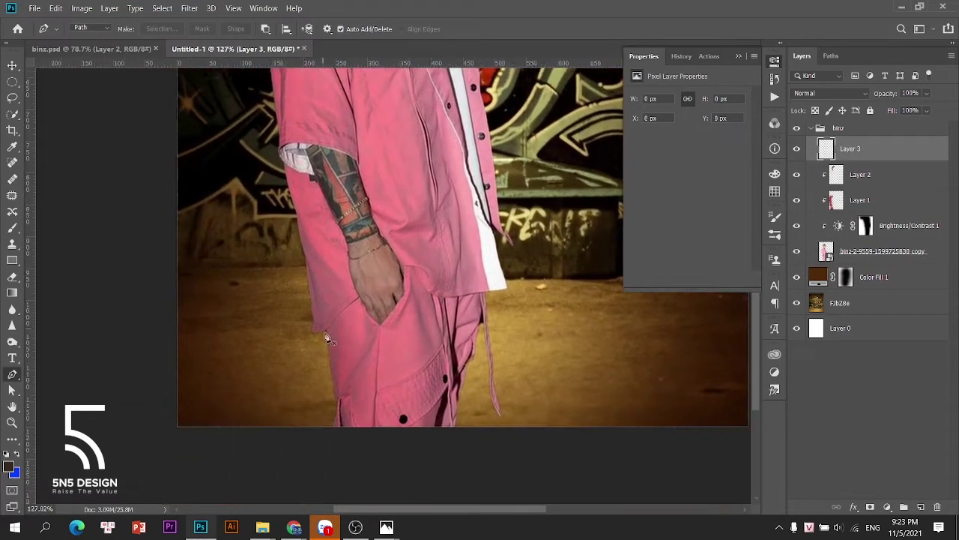
left_click_drag(325, 427, 330, 405)
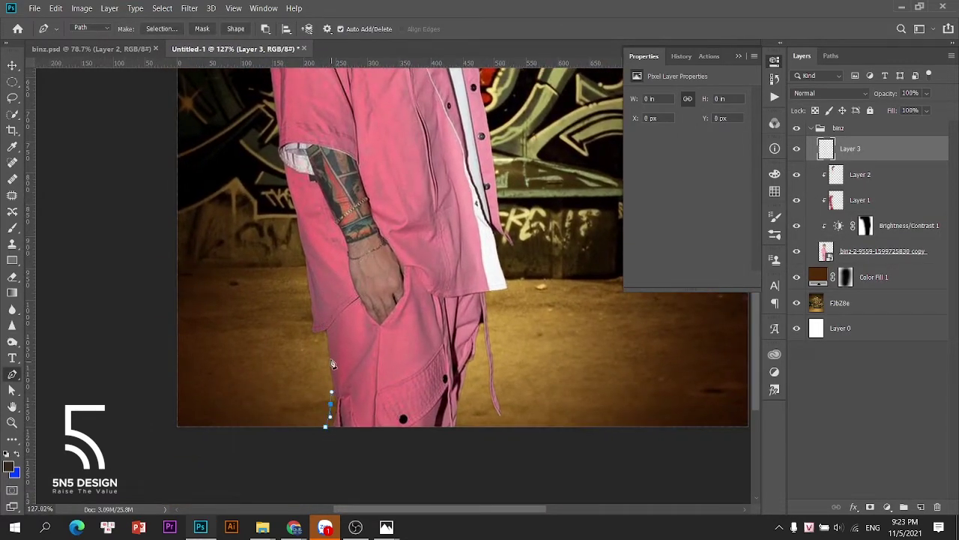
left_click_drag(316, 339, 308, 330)
left_click_drag(305, 261, 281, 219)
key("ctrl+z")
left_click_drag(295, 268, 295, 271)
scroll(296, 271, "up", 3)
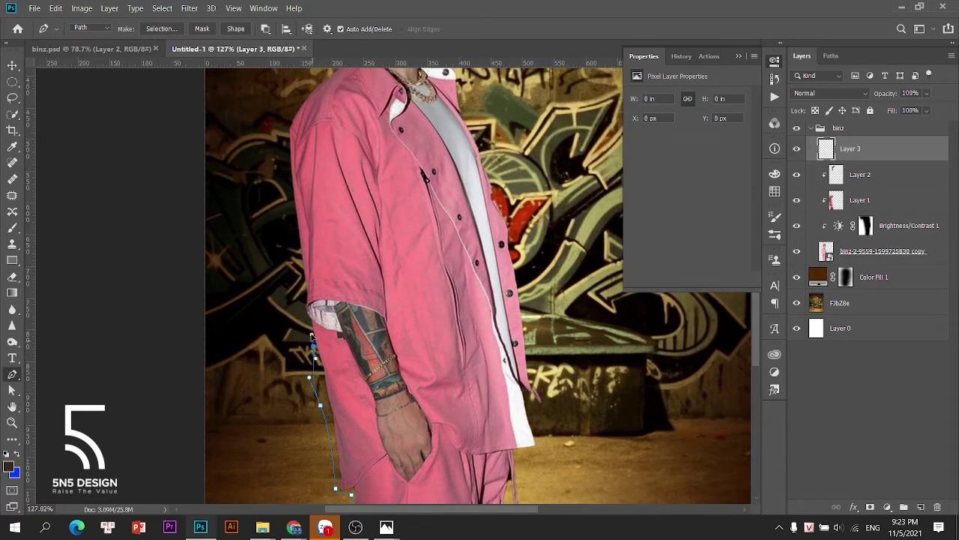
left_click_drag(300, 317, 299, 306)
Continue the path around the shoulder, past the neck and ear, and up to the back of the crown.
scroll(261, 281, "up", 3)
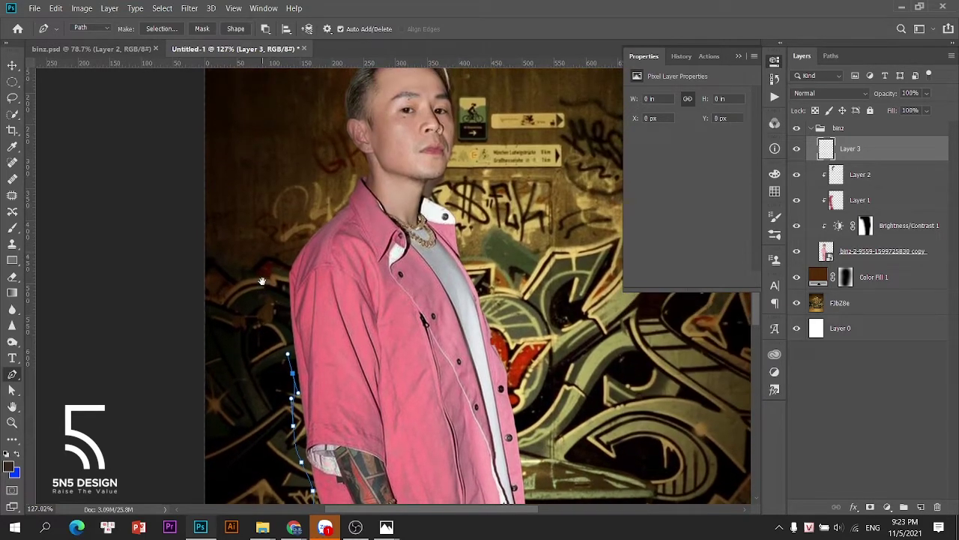
left_click_drag(279, 280, 284, 251)
left_click(324, 212)
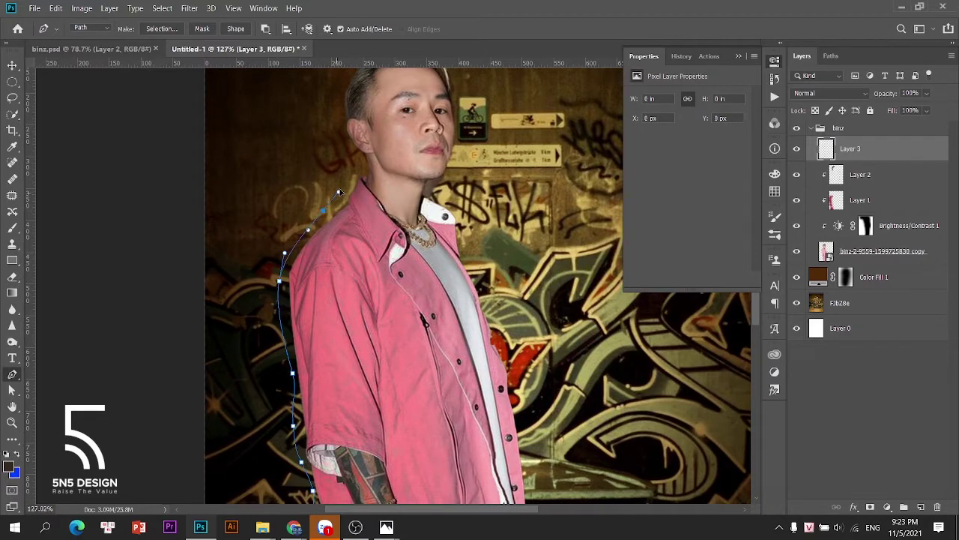
left_click(353, 170)
left_click_drag(344, 134, 330, 119)
scroll(329, 118, "up", 4)
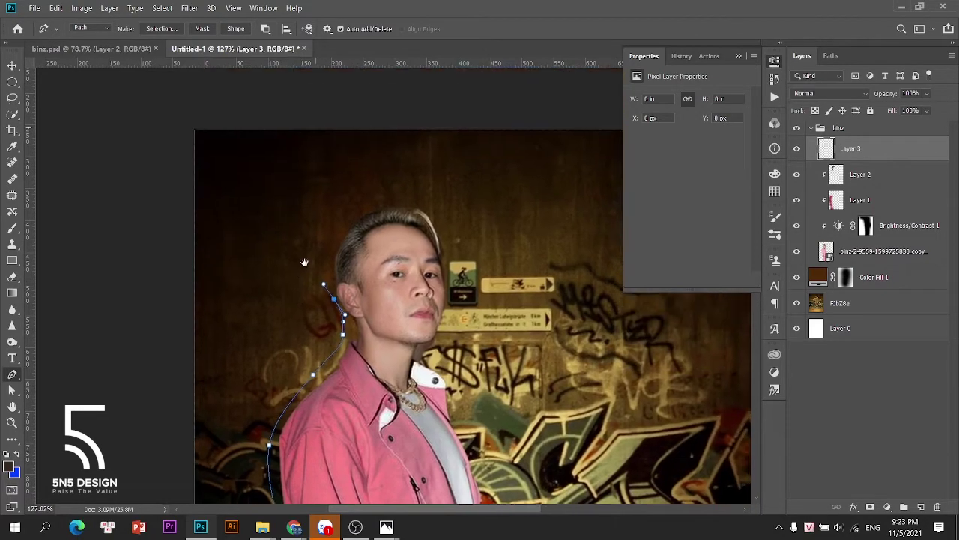
left_click_drag(343, 222, 380, 198)
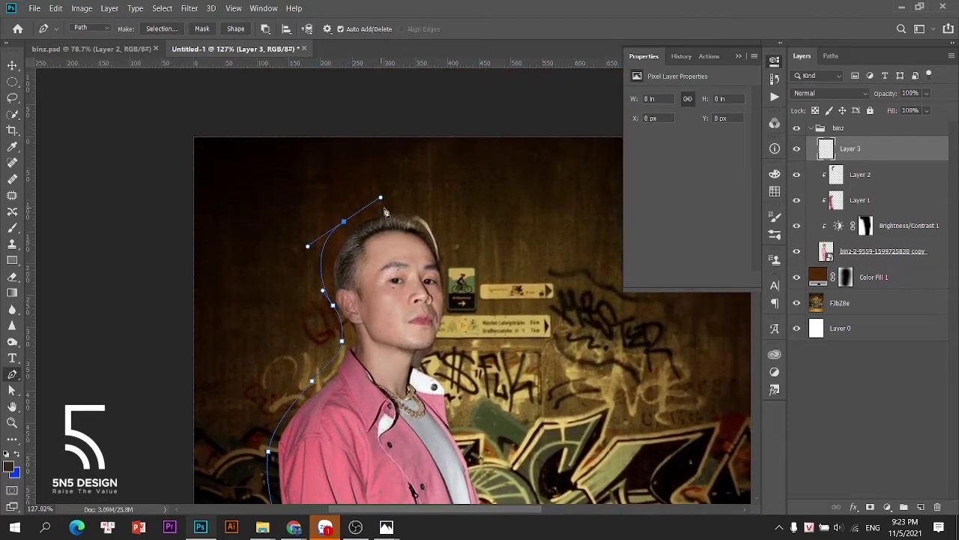
Try extending the path over the hair and down in front of the face, adjusting the anchor by the forehead.
left_click_drag(458, 232, 471, 275)
left_click_drag(458, 232, 455, 241, "ctrl")
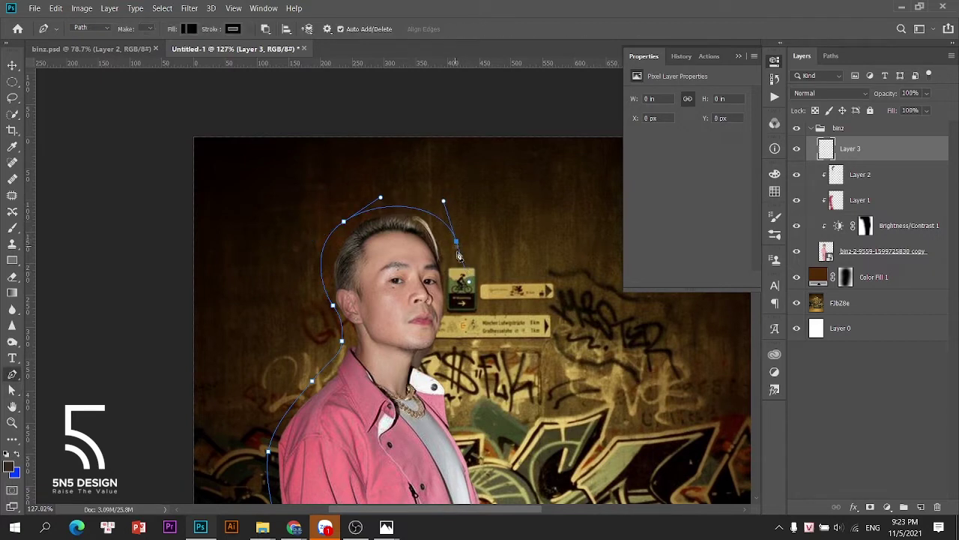
left_click(457, 311, "ctrl")
left_click(455, 242)
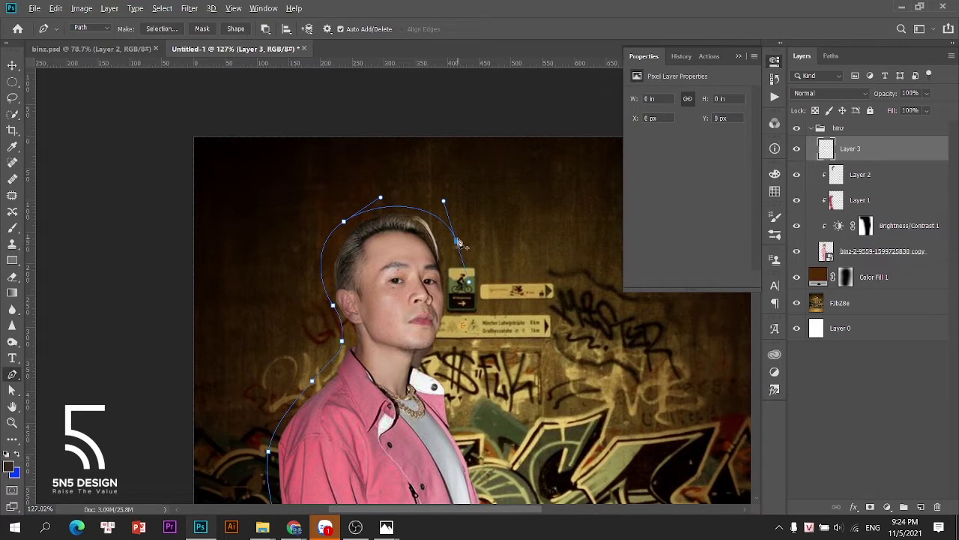
left_click(456, 240, "alt")
left_click_drag(448, 336, 411, 384)
Try shifting the path by its forehead and crown anchors with the Path Selection tool, and undo each move.
left_click(12, 389)
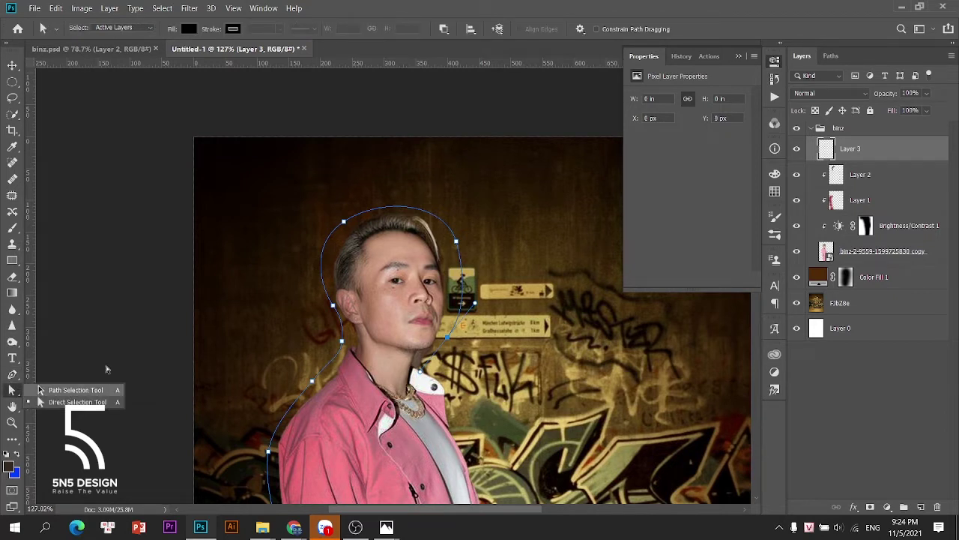
left_click(39, 390)
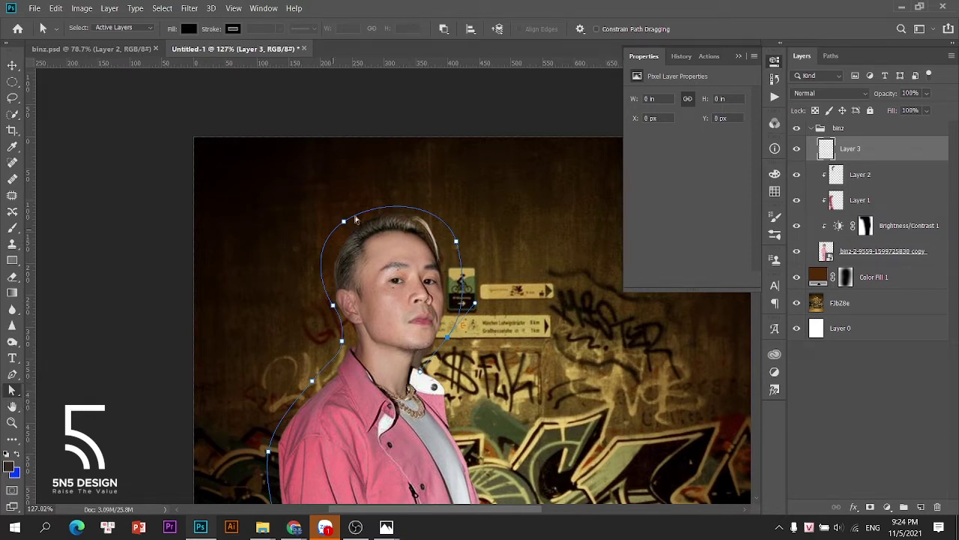
mouse_move(457, 240)
left_mouse_down()
mouse_move(468, 234)
mouse_move(501, 250)
mouse_move(452, 233)
left_mouse_up()
key("ctrl+z")
right_click(11, 391)
left_click(52, 389)
right_click(11, 392)
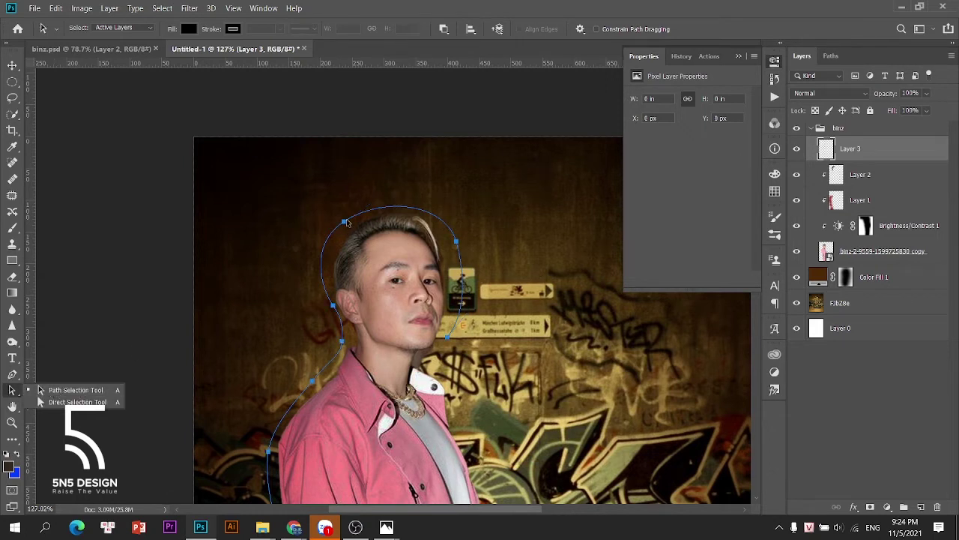
left_click_drag(346, 222, 281, 197)
key("ctrl+z")
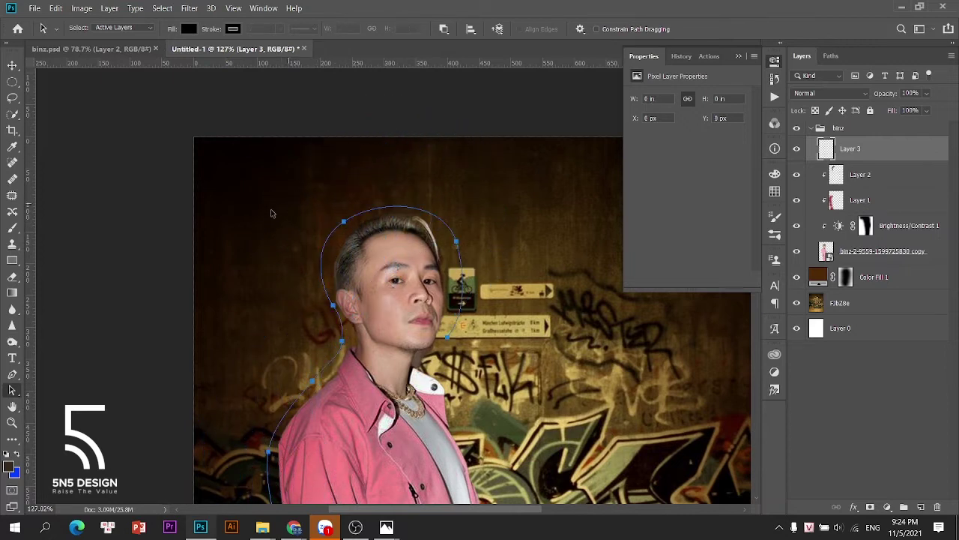
Try reshaping the curve over the front of the head with the Direct Selection tool, and undo each change.
right_click(14, 391)
left_click(47, 401)
left_click_drag(456, 242, 482, 215)
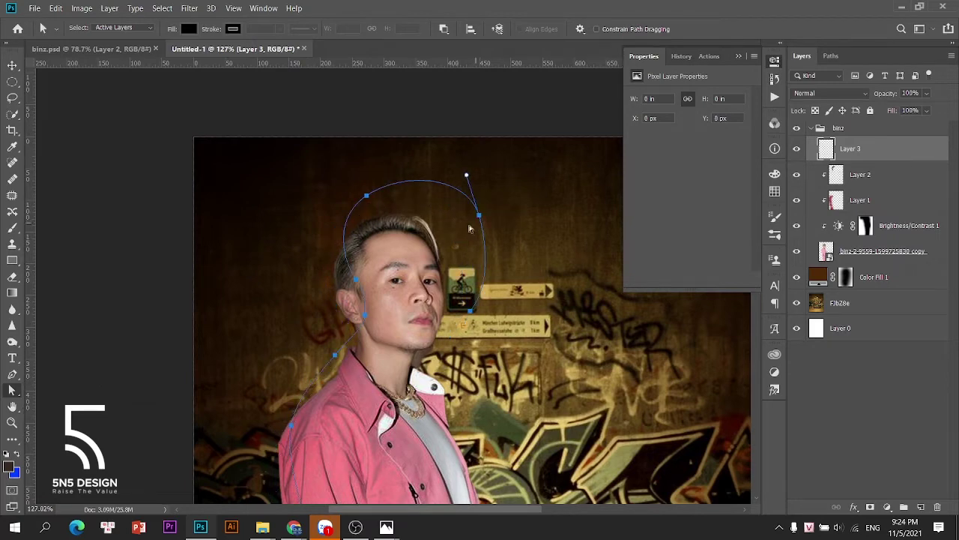
key("ctrl+z")
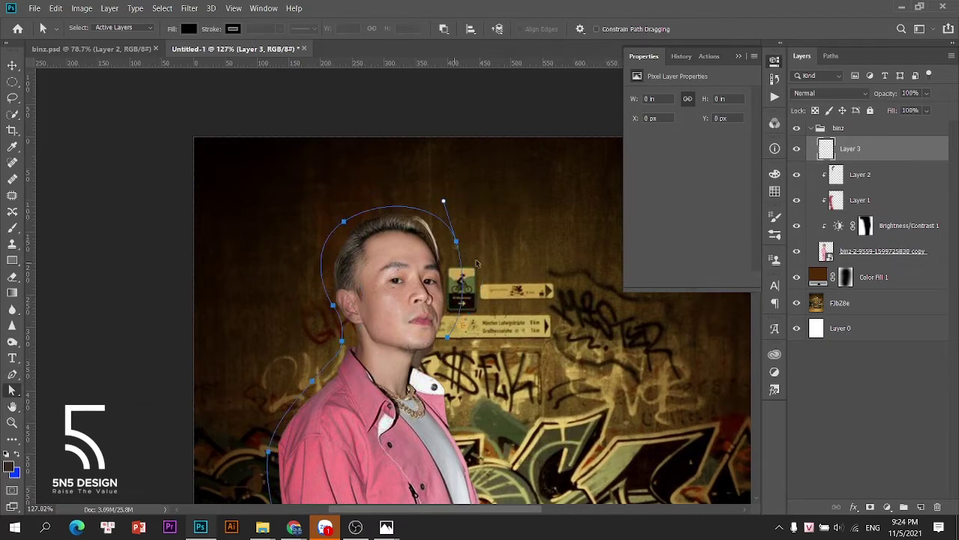
scroll(478, 262, "up", 4)
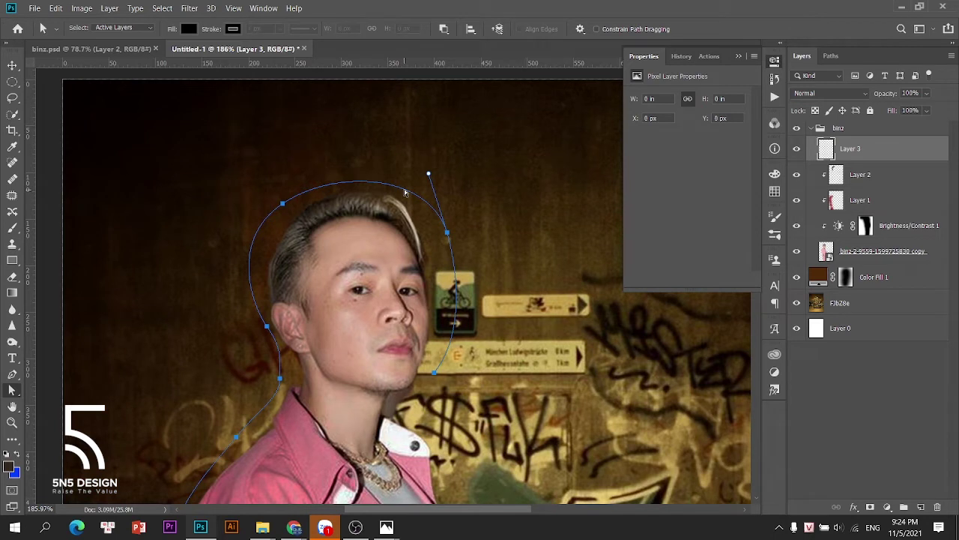
left_click_drag(404, 191, 441, 153)
key("ctrl+z")
left_click_drag(447, 234, 476, 227)
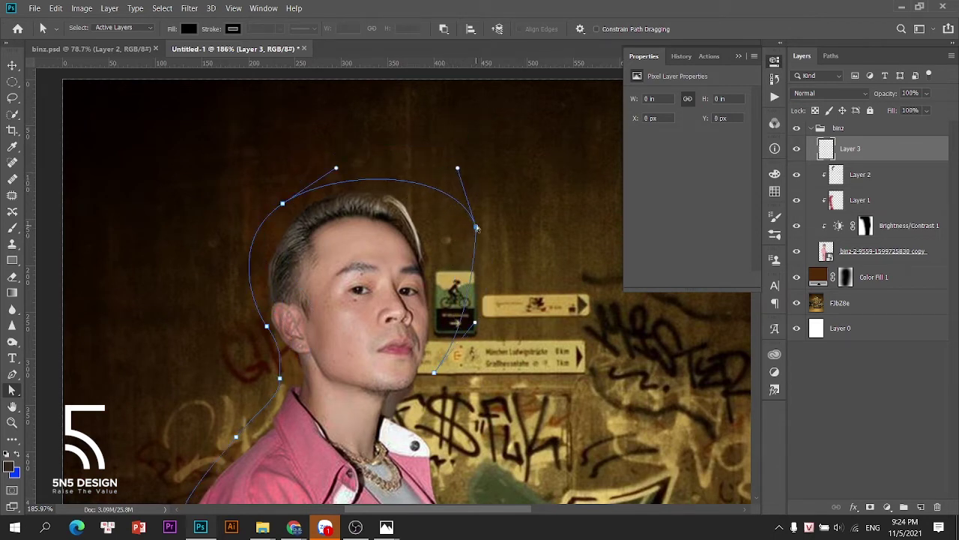
key("ctrl+z")
Try moving the whole path away from the head with the Path Selection tool, and undo the move.
left_click(12, 390)
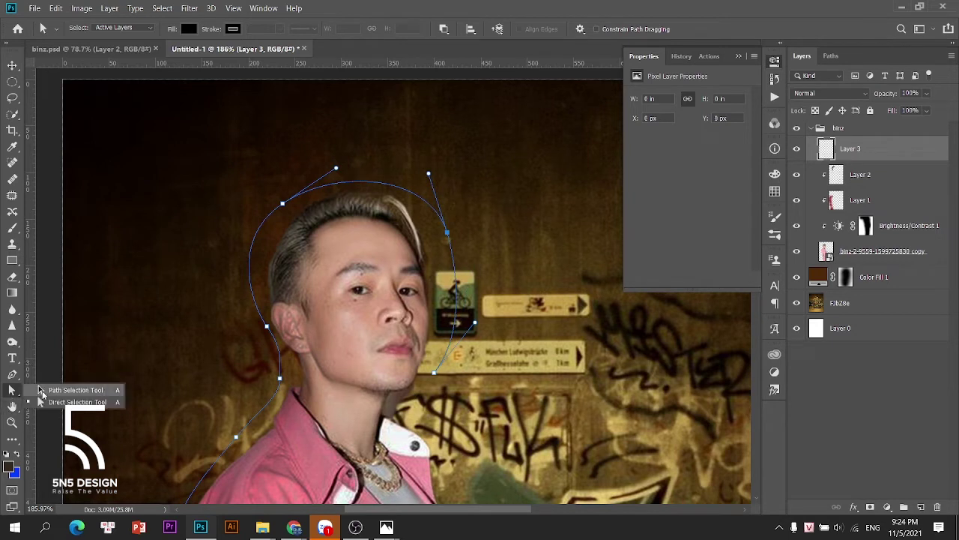
left_click(49, 391)
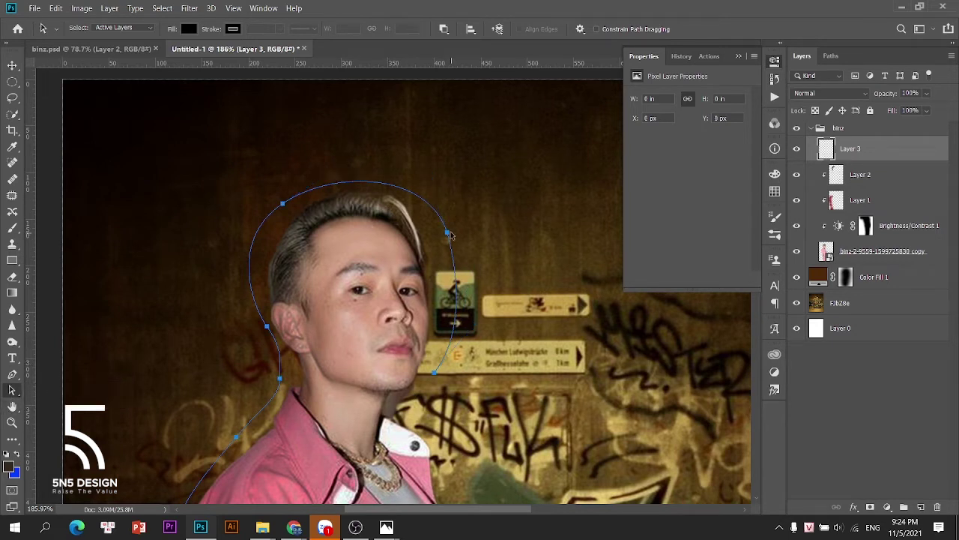
left_click_drag(449, 236, 493, 192)
key("ctrl+z")
Try a new Pen curve below the chin, and undo the path back to the anchor at the back of the crown.
key("p")
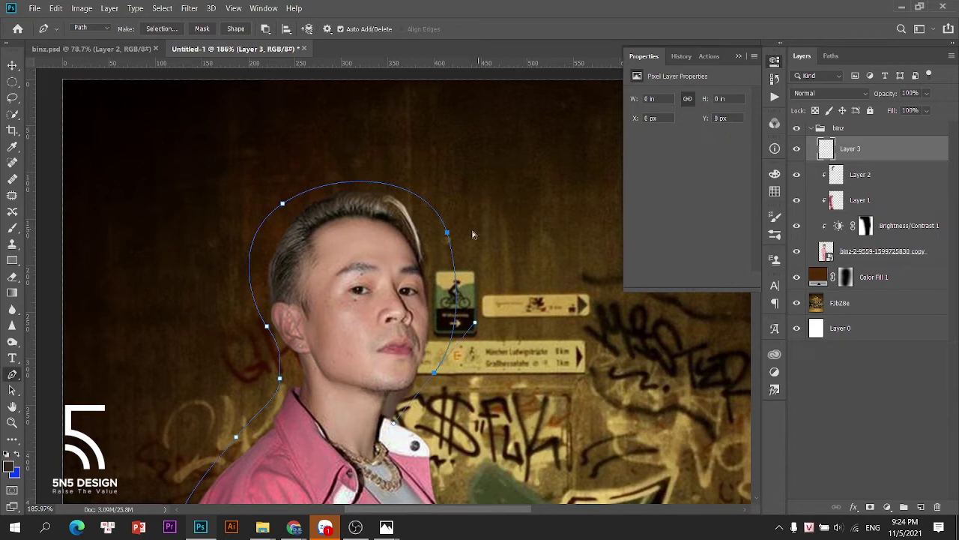
key("ctrl+z")
left_click_drag(432, 385, 414, 425)
key("ctrl+z")
key("ctrl+z")
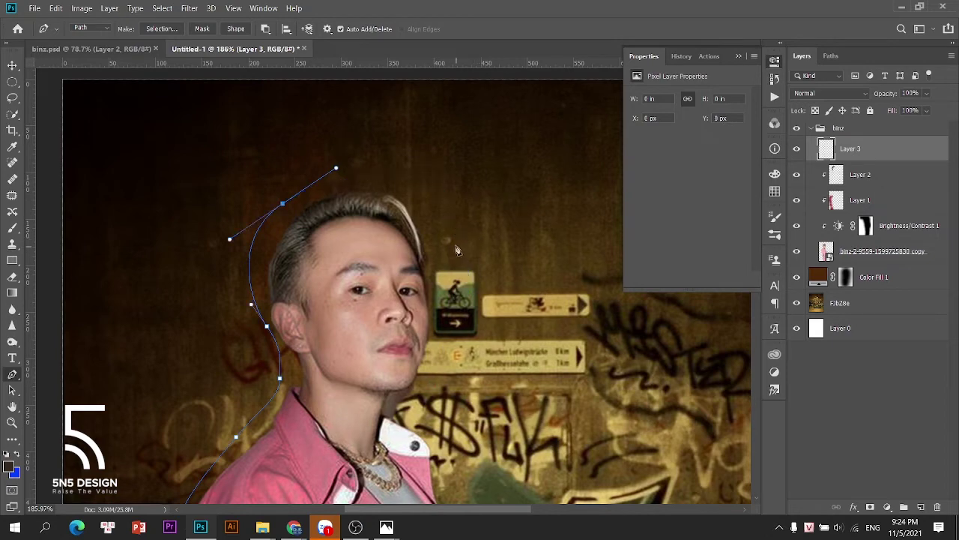
Redraw the path's curve over the hair to the forehead and add another curved point just below it.
left_click_drag(446, 226, 450, 297)
left_click_drag(440, 249, 436, 285)
scroll(461, 242, "up", 3)
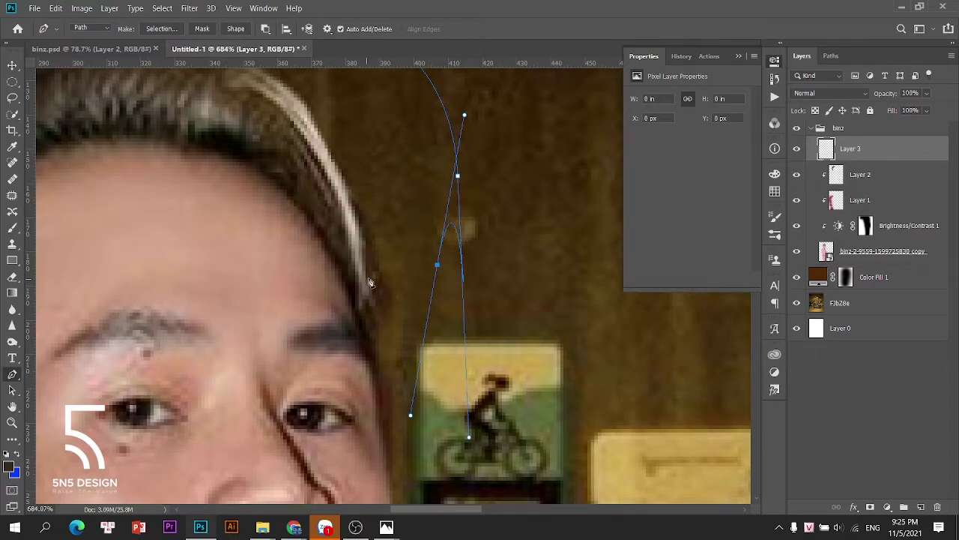
Shorten the forehead anchor's lower handle with the Direct Selection tool and move the end anchor down beside the face.
key("a")
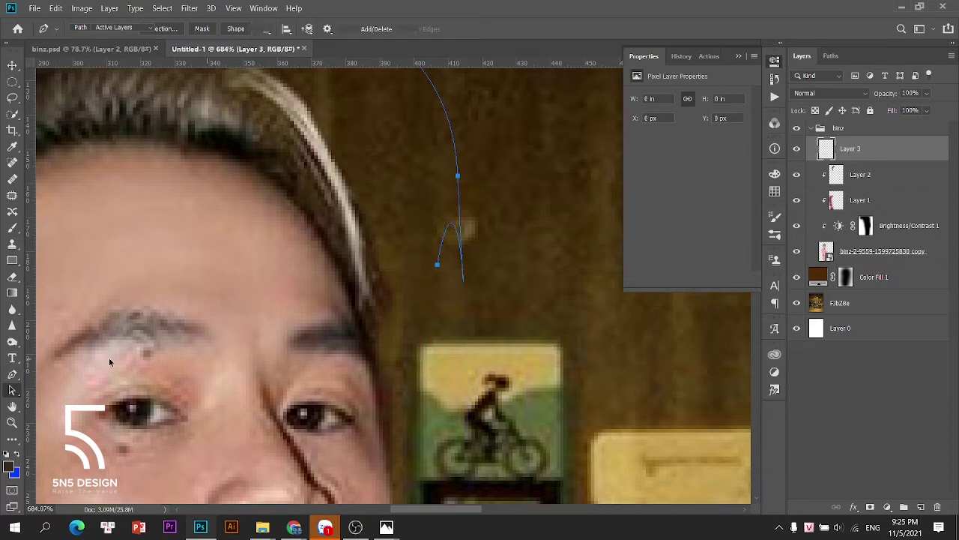
right_click(11, 391)
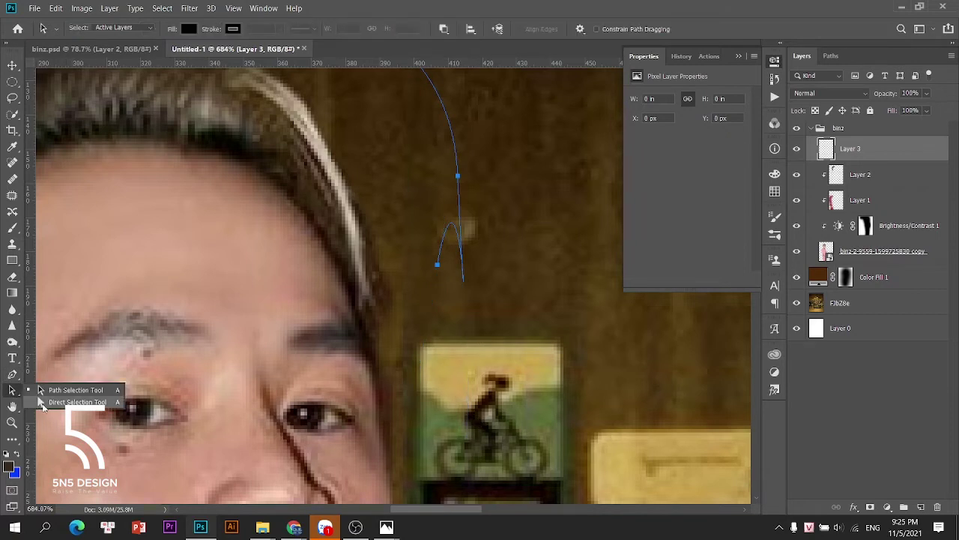
left_click(42, 403)
left_click(458, 177)
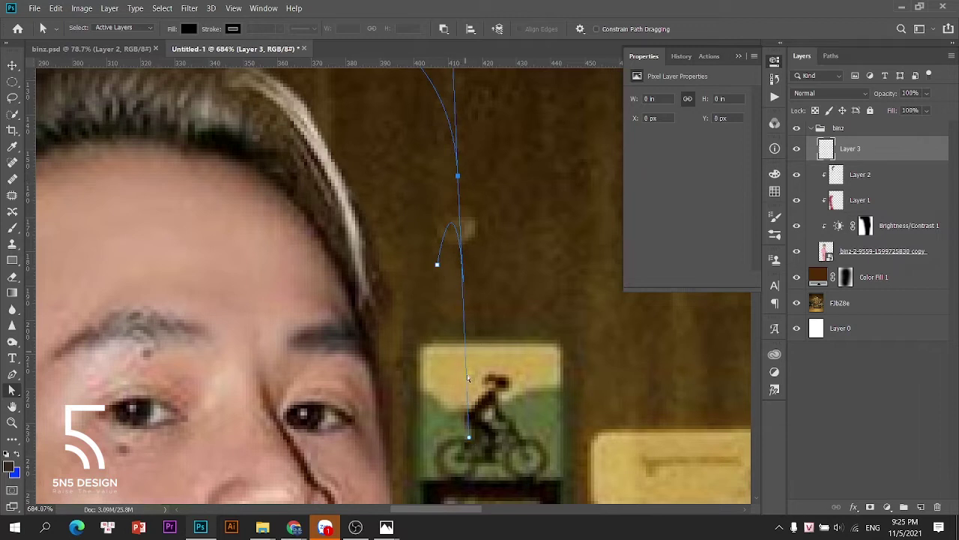
left_click_drag(472, 439, 468, 219)
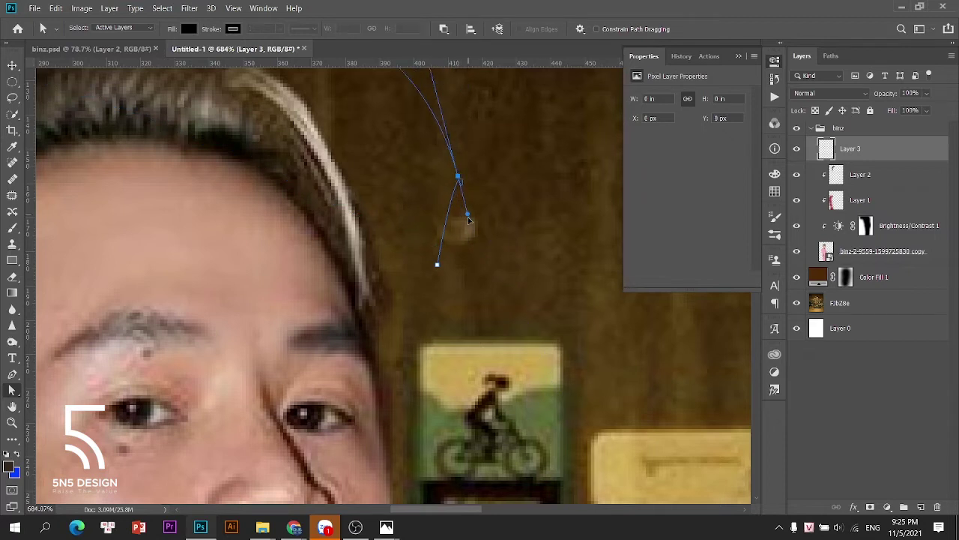
left_click_drag(437, 268, 457, 397)
scroll(467, 216, "down", 6)
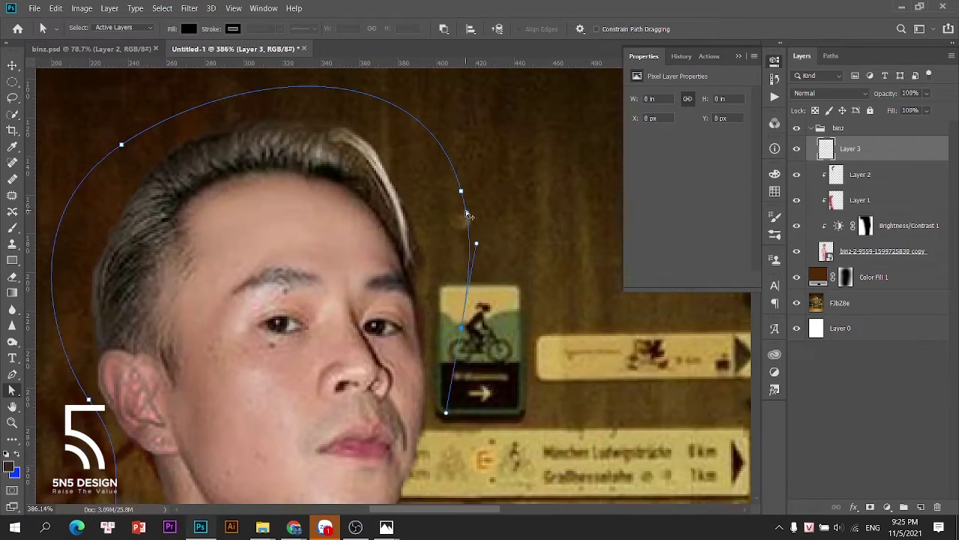
Try reshaping the path's end below the forehead with the Direct Selection tool, and remove the last anchor.
left_click(500, 211)
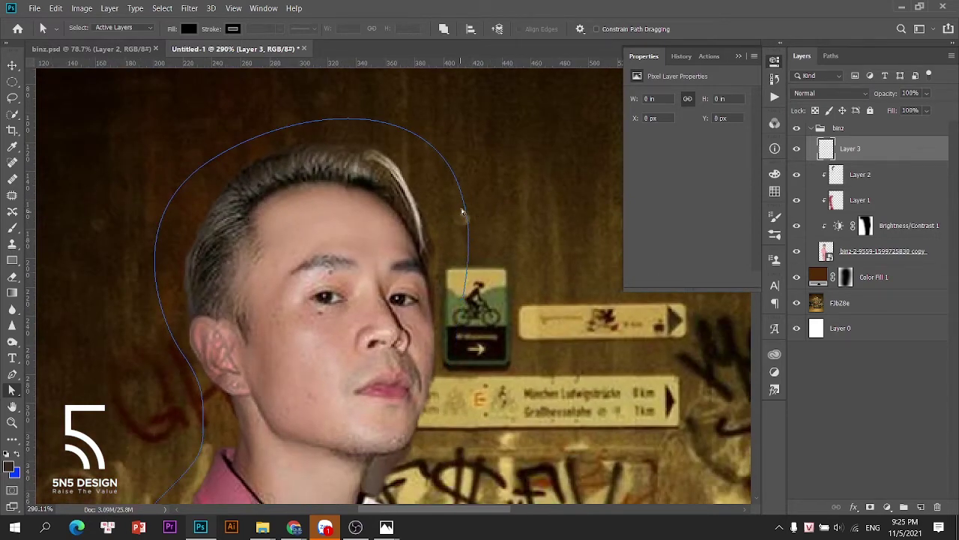
left_click(465, 213)
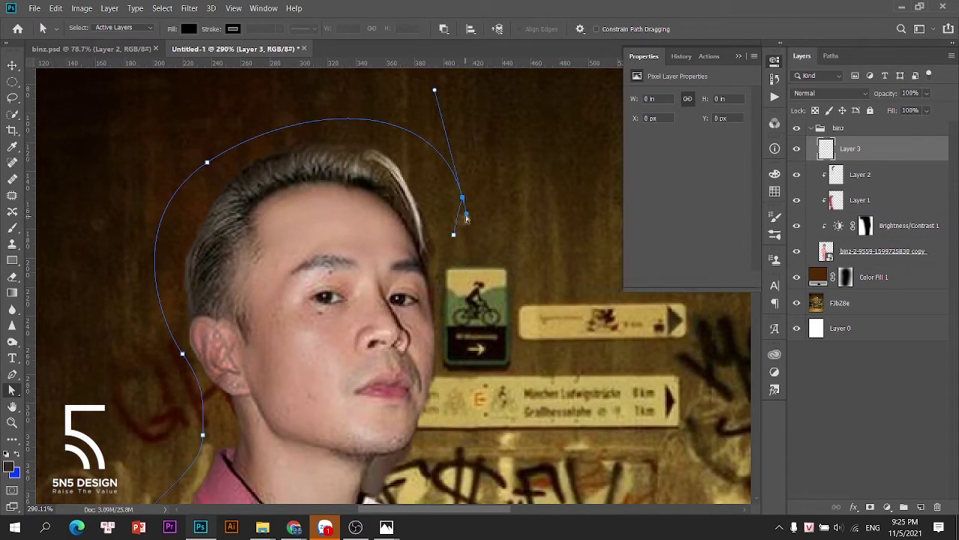
scroll(466, 198, "up", 3)
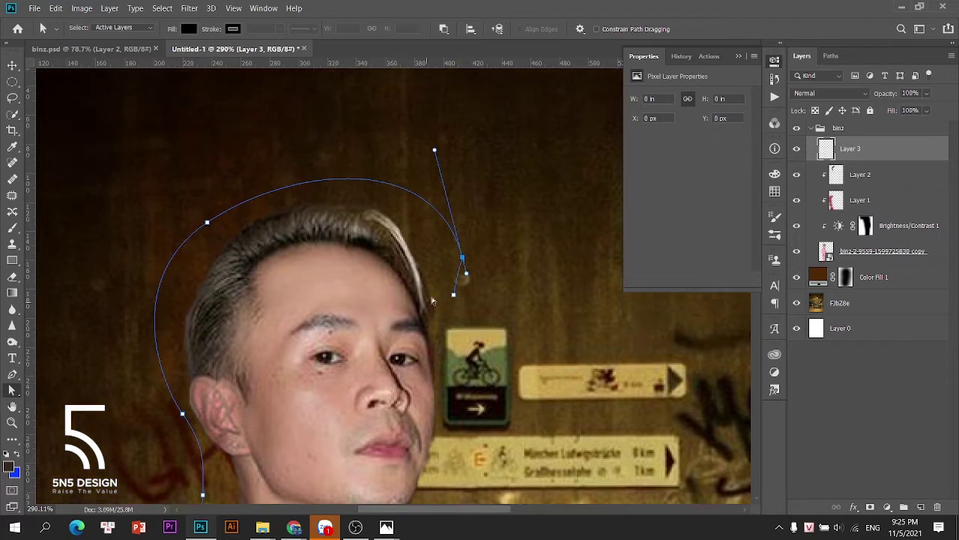
scroll(463, 278, "up", 3)
key("ctrl+z")
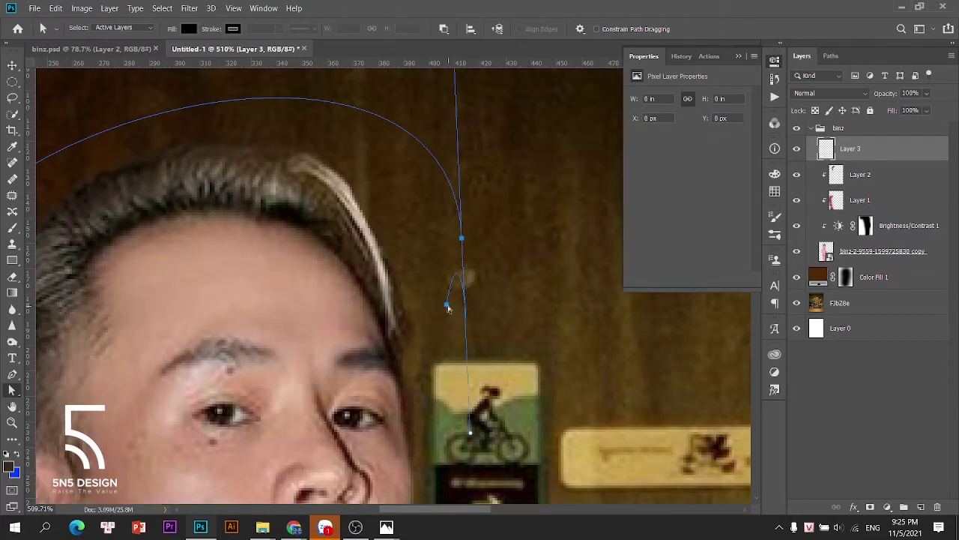
left_click_drag(446, 305, 440, 376)
key("ctrl+z")
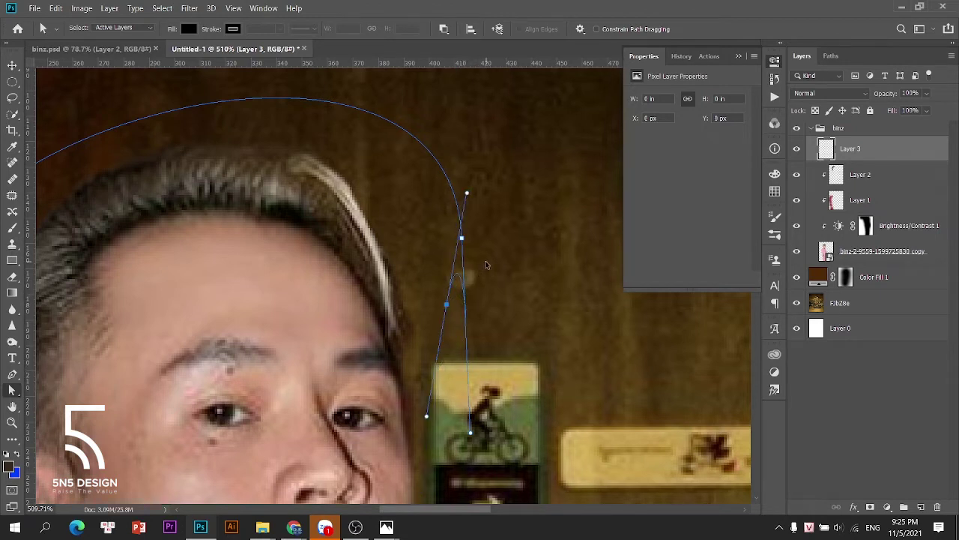
key("Delete")
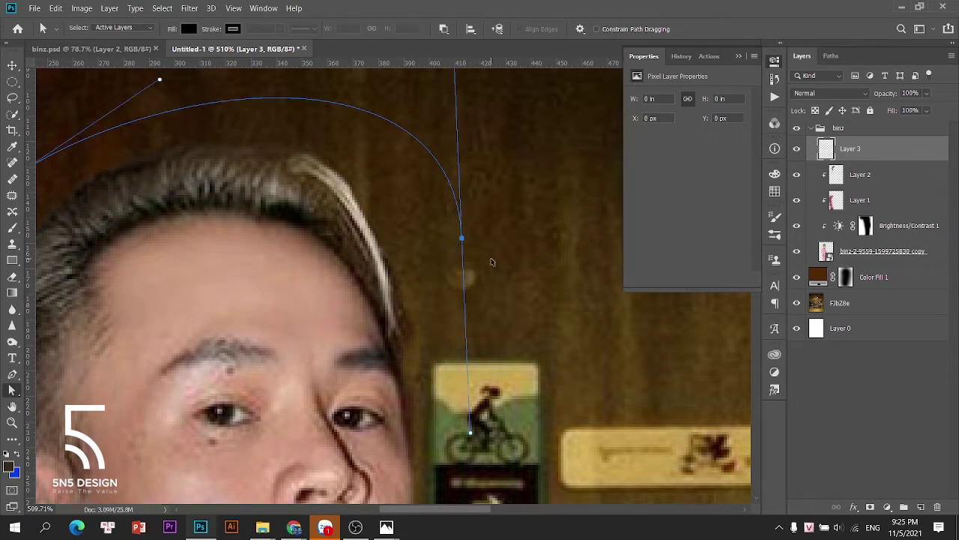
Try continuing the path with the Pen tool from the forehead anchor to a new curved point beside the face.
left_click(12, 375)
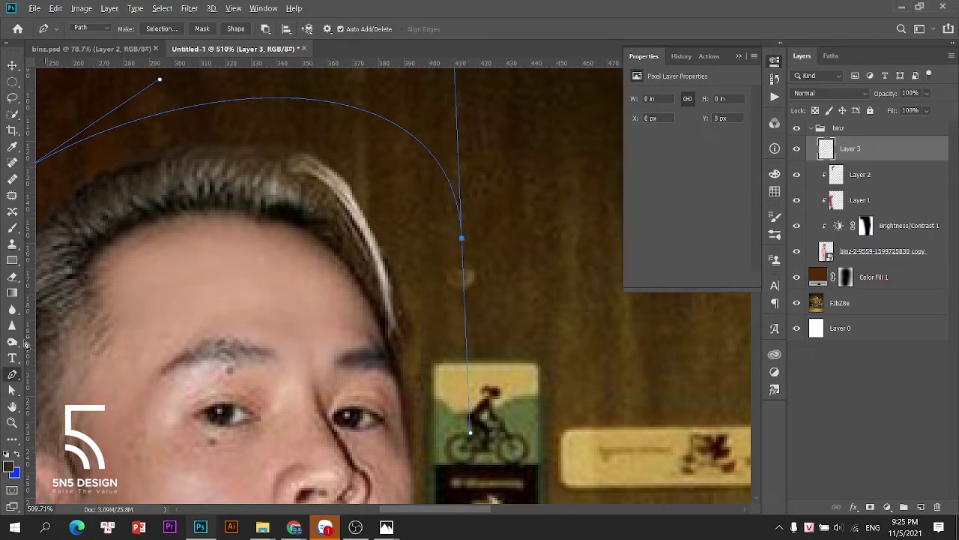
left_click(463, 241)
scroll(469, 334, "down", 2)
left_click_drag(478, 375, 440, 492)
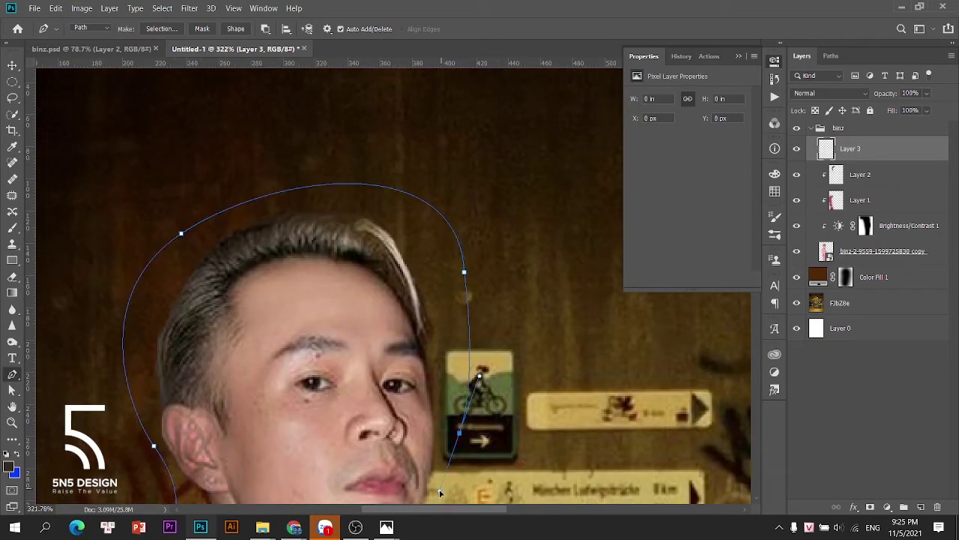
Try moving the forehead anchor in to the hair's edge, and undo the path back to the anchor at the back of the crown.
key("v")
left_click(482, 275)
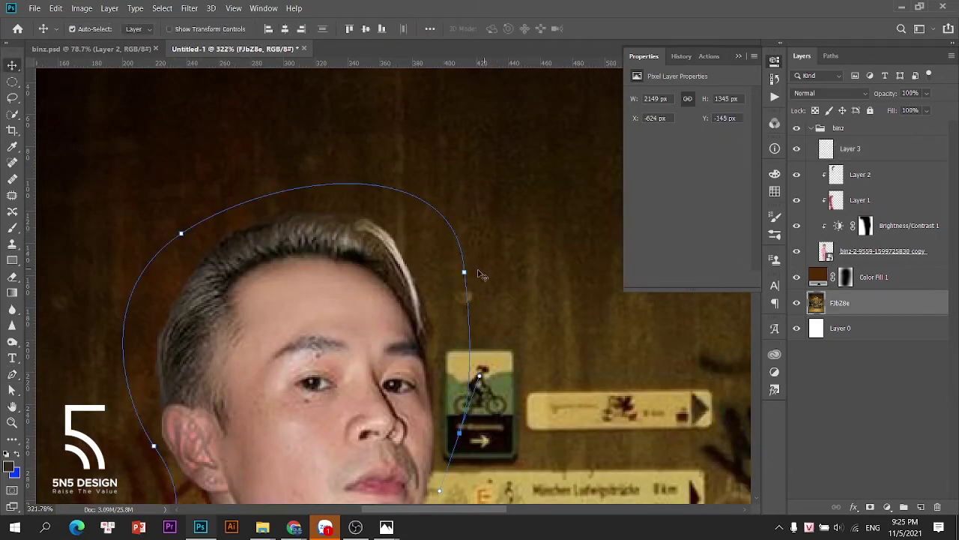
key("a")
left_click_drag(465, 272, 425, 300)
scroll(420, 299, "up", 3)
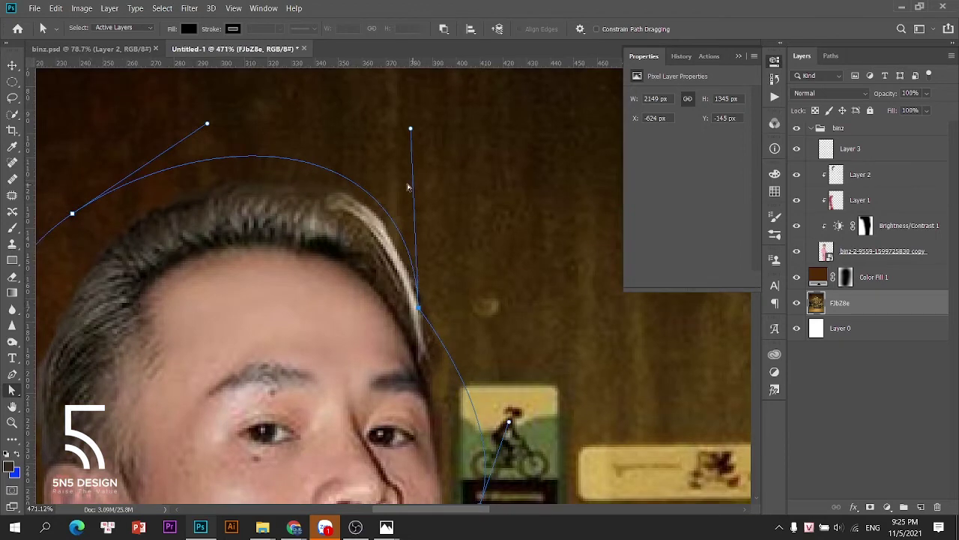
left_click_drag(204, 261, 377, 262)
scroll(377, 260, "down", 3)
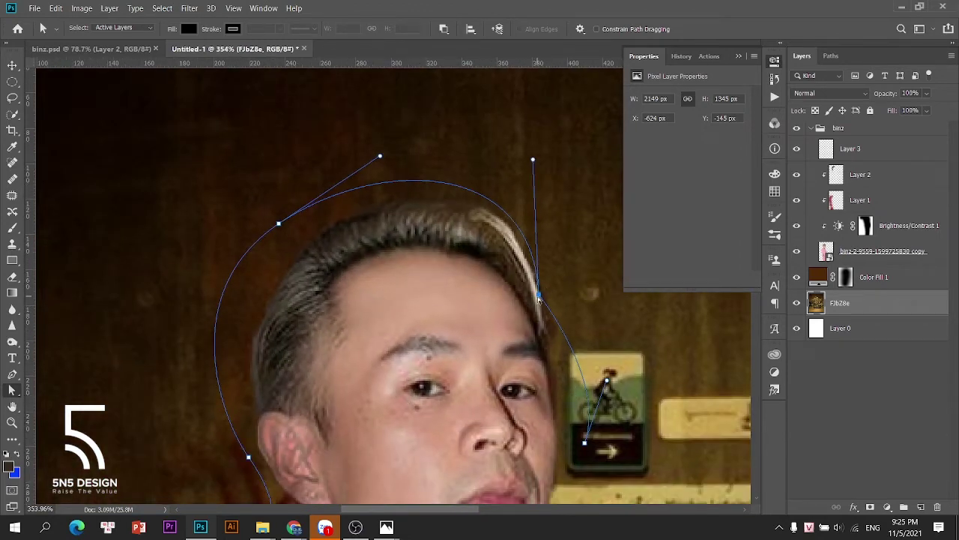
scroll(539, 298, "up", 2)
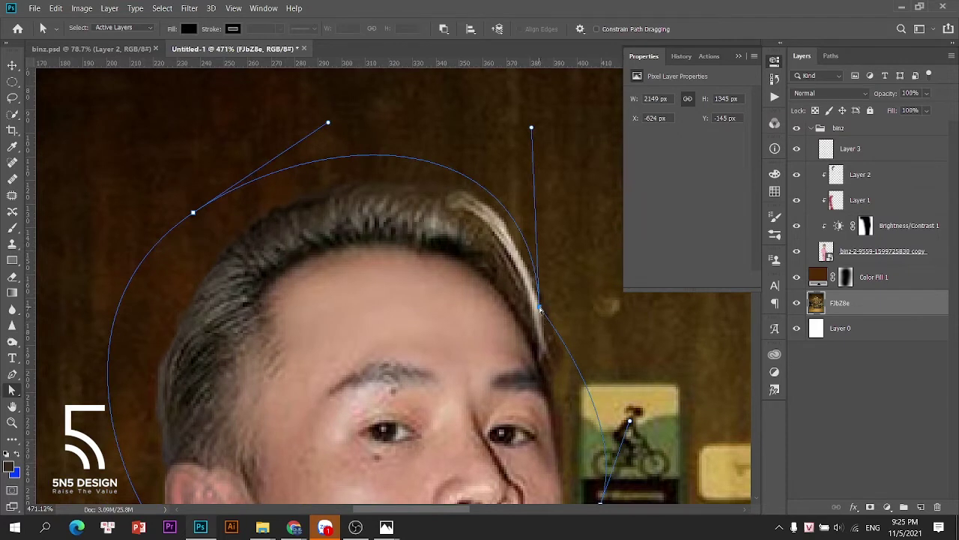
key("ctrl+z")
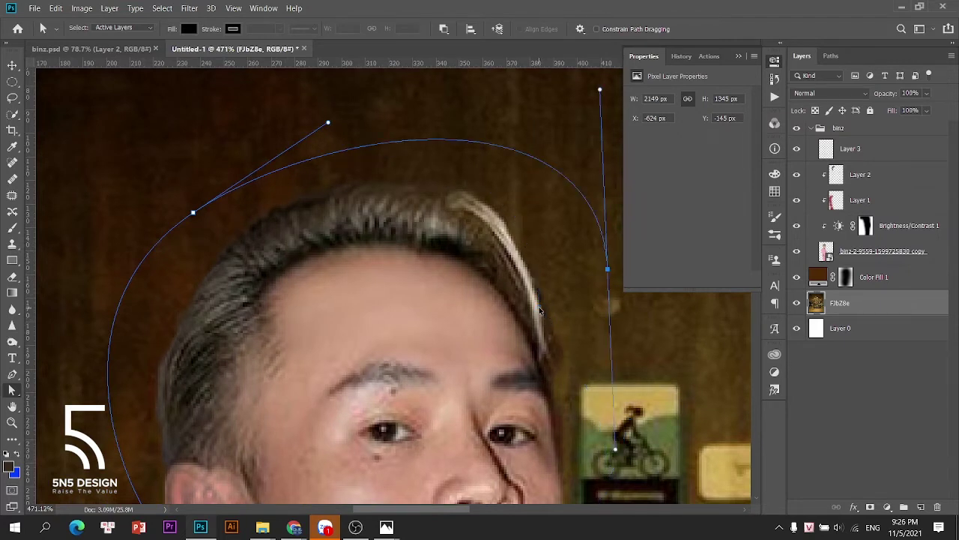
key("ctrl+z")
Draw the path with the Pen tool over the hair and down past the face and chin to just above the white collar.
key("p")
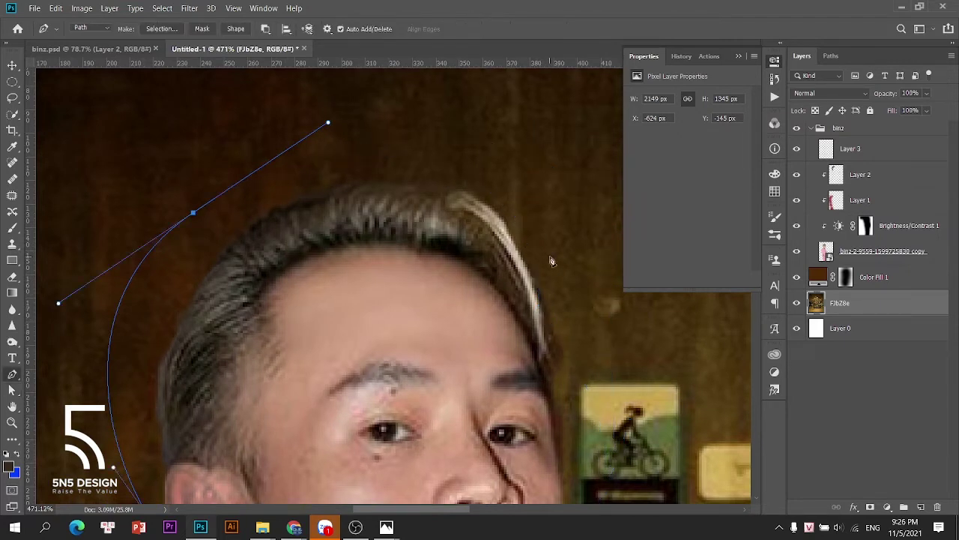
scroll(550, 256, "down", 2)
left_click_drag(550, 256, 471, 258)
left_click_drag(438, 404, 421, 273)
left_click_drag(424, 313, 431, 337)
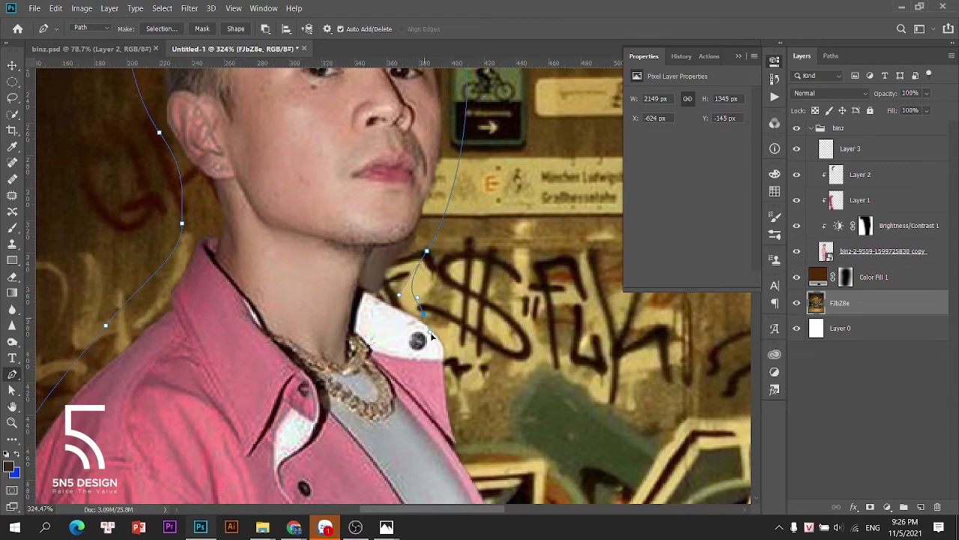
Shorten the lower handle of the anchor below the chin with the Direct Selection tool to smooth the curve beside the neck.
scroll(433, 339, "up", 4)
key("a")
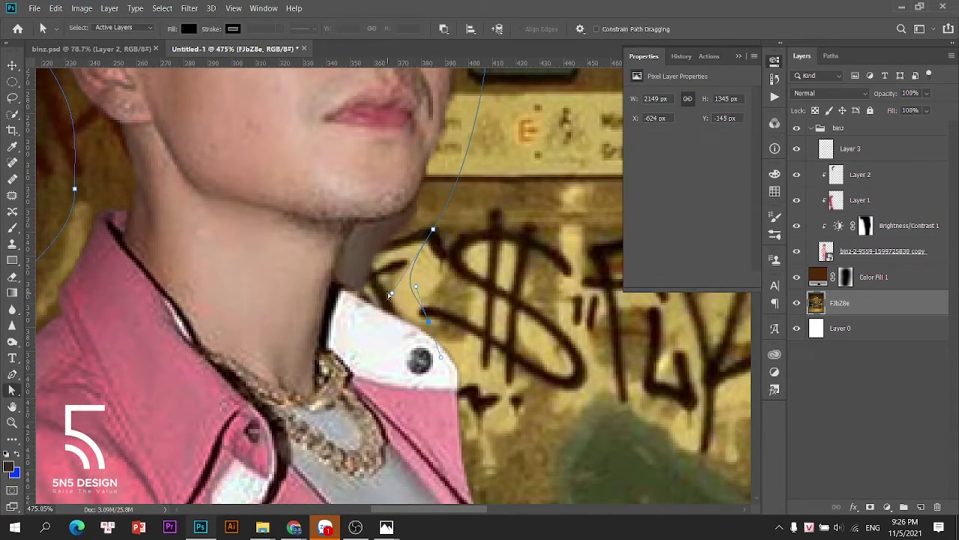
left_click_drag(390, 293, 409, 267)
scroll(409, 263, "down", 4)
Add a curved path point outside the white collar's tip and shorten the previous anchor's handle toward it.
key("p")
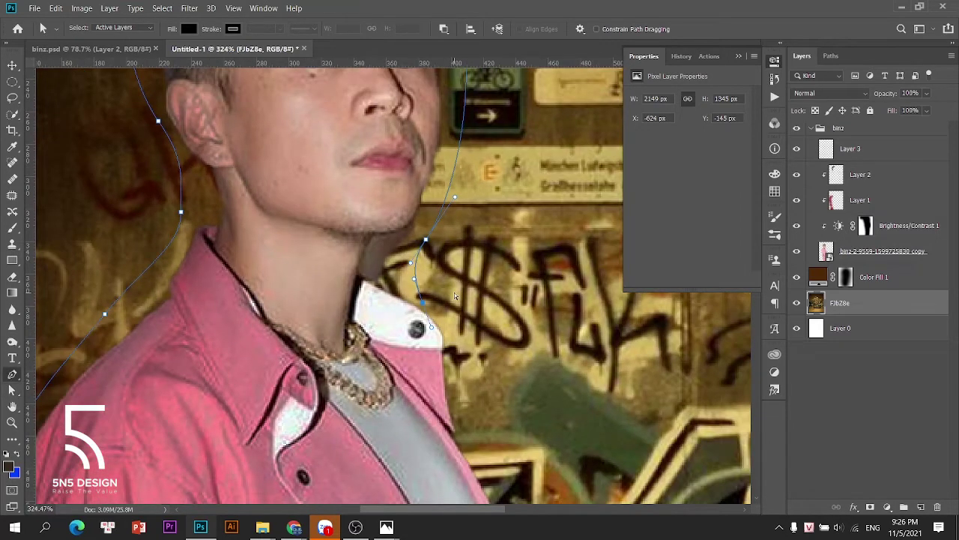
left_click_drag(516, 341, 483, 225)
left_click_drag(425, 214, 428, 238)
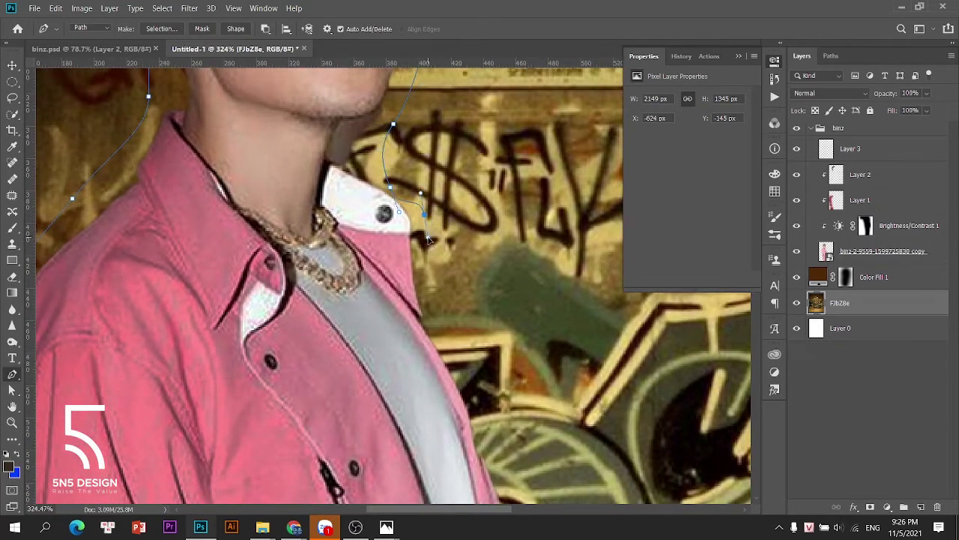
scroll(417, 216, "up", 3)
key("a")
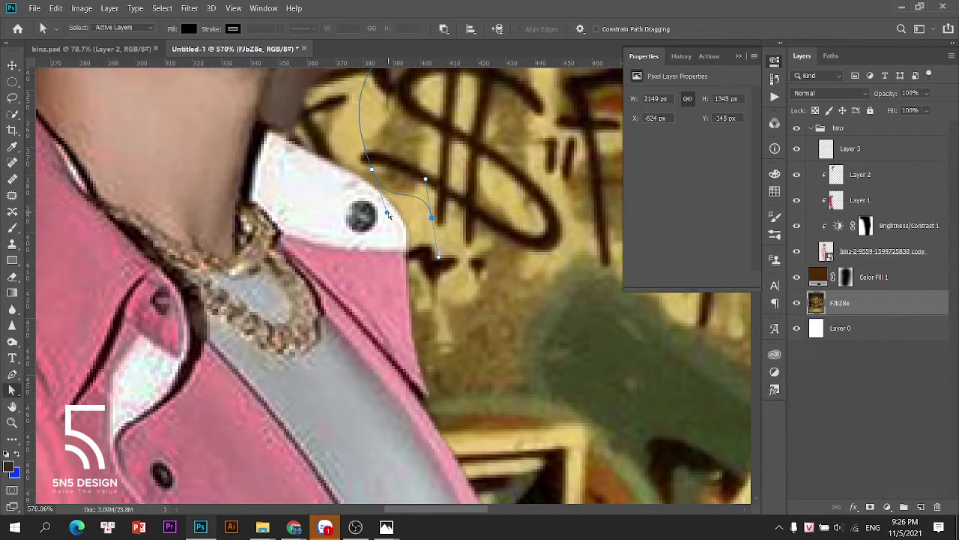
left_click_drag(388, 215, 390, 186)
key("p")
Continue the path with curved Pen points down the outside of the jacket's front edge, past the green and red graffiti.
scroll(390, 186, "down", 3)
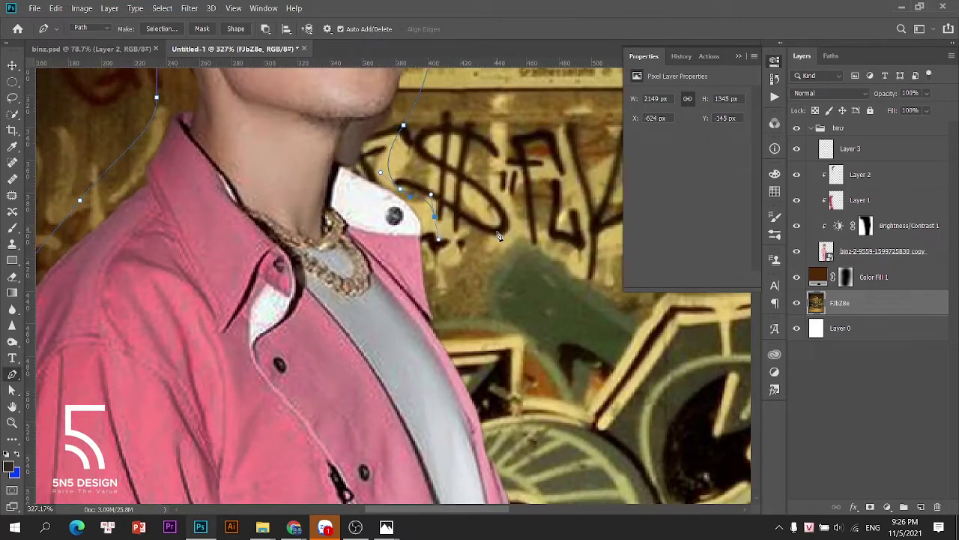
left_click_drag(456, 328, 459, 357)
left_click_drag(571, 411, 516, 215)
left_click_drag(468, 272, 475, 318)
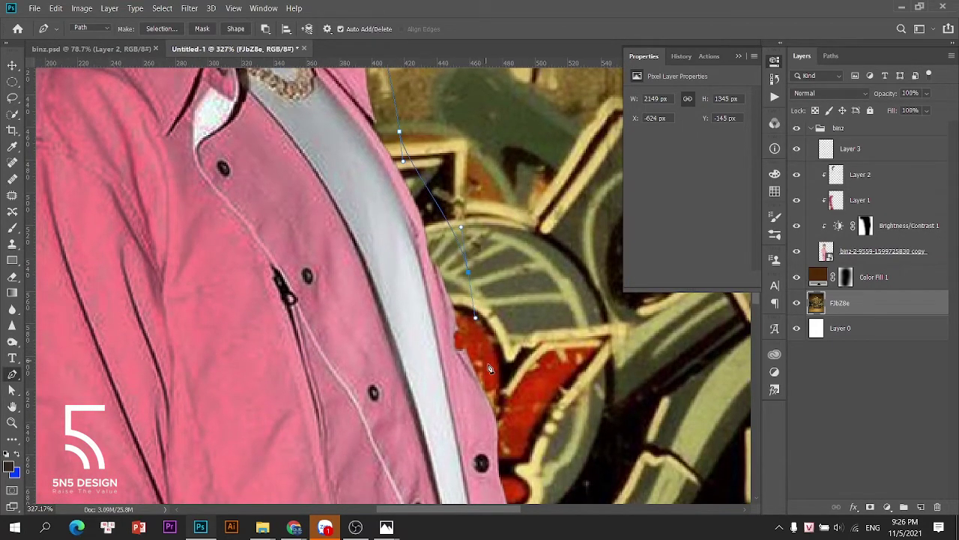
left_click_drag(486, 360, 474, 236)
Carry the path down around the shirt hem and trouser strap to the canvas's lower edge, and close it at the starting anchor.
scroll(475, 240, "down", 6)
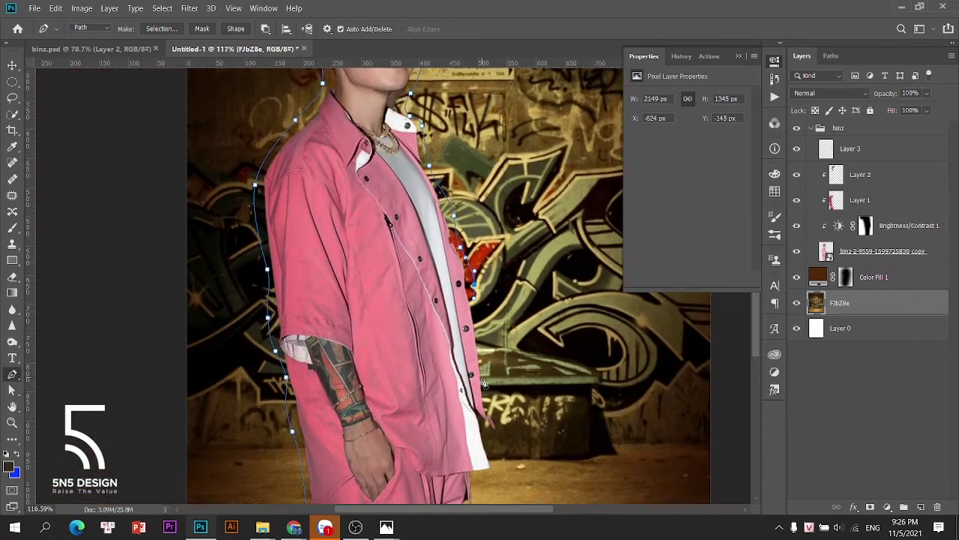
left_click_drag(486, 382, 476, 241)
left_click(459, 252)
left_click_drag(455, 298, 453, 376)
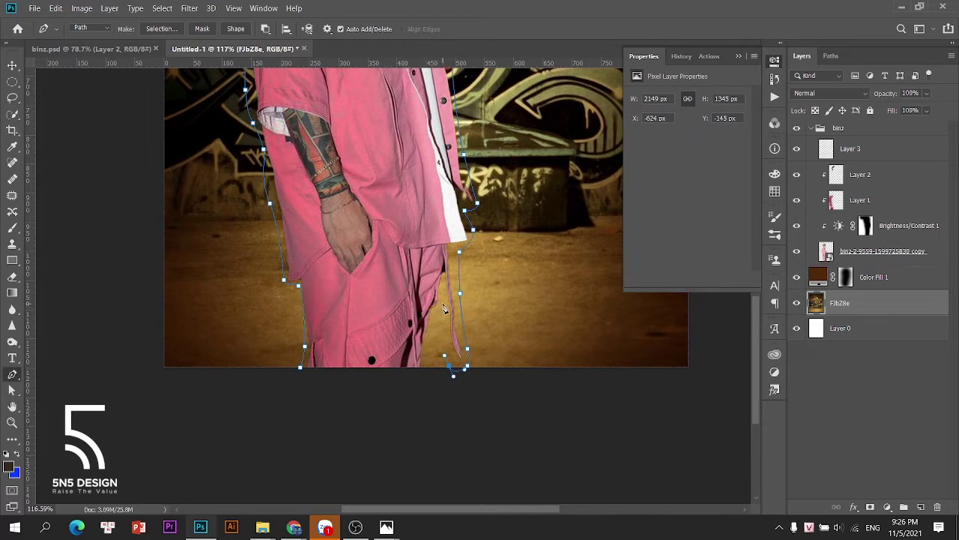
left_click(432, 359)
left_click(427, 375)
left_click(301, 372)
Select Layer 3 and rename it as line.
scroll(377, 180, "down", 5)
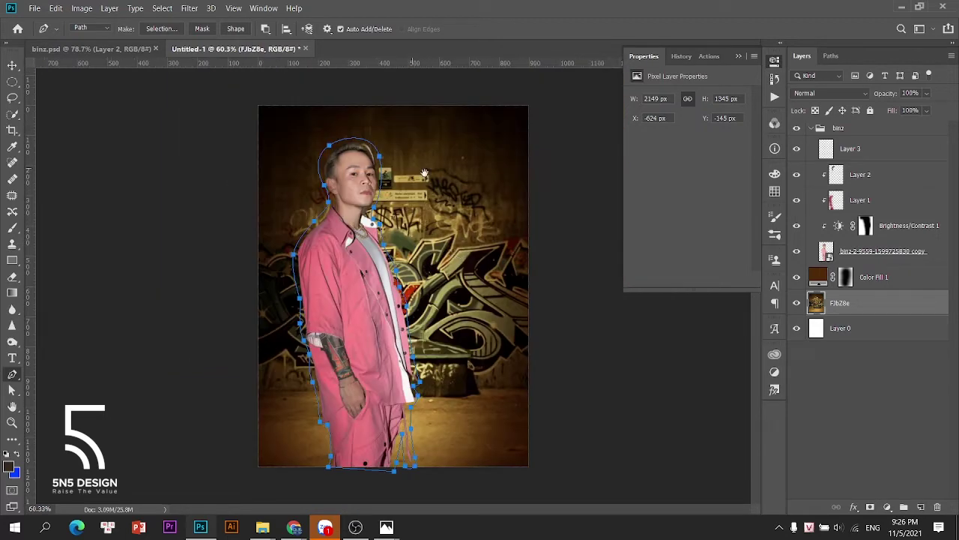
scroll(377, 179, "up", 5)
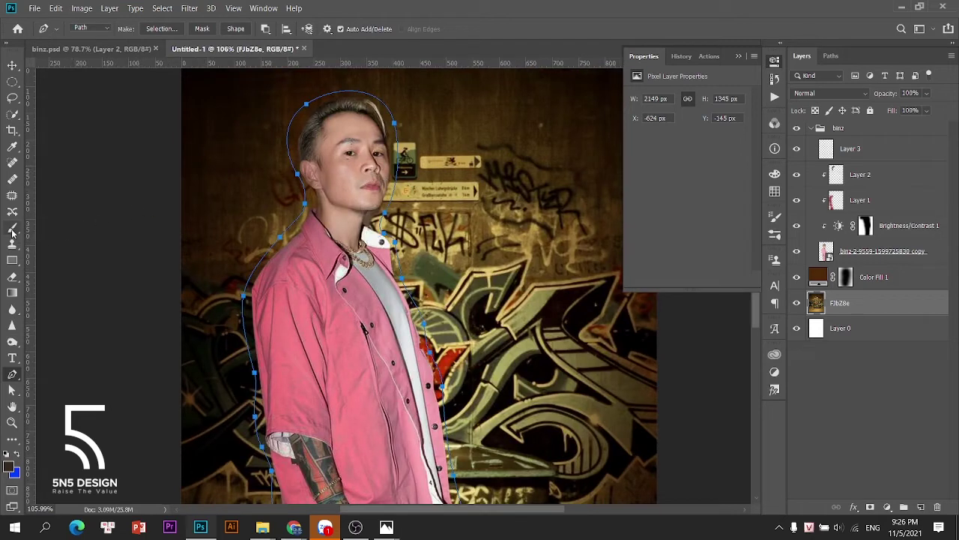
left_click(824, 149)
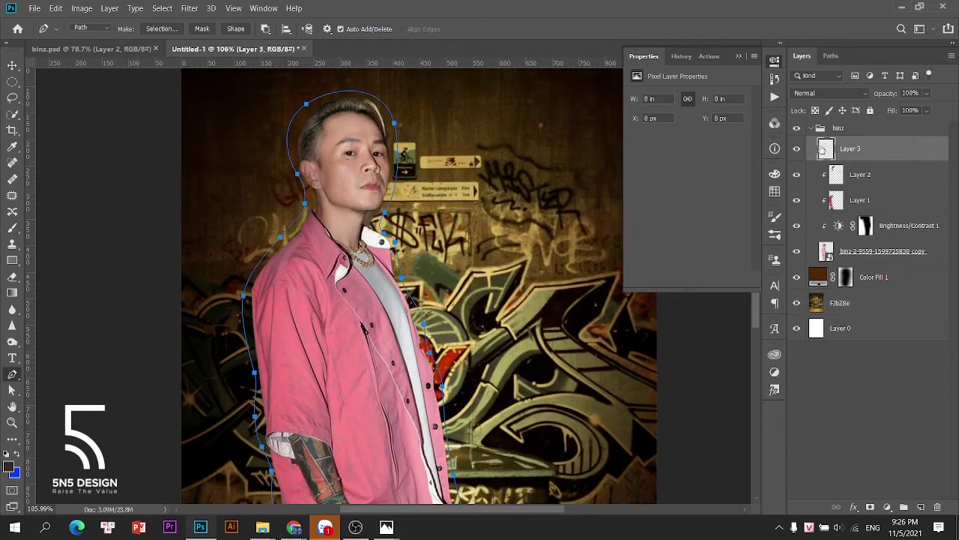
double_click(847, 149)
type("line")
key("Return")
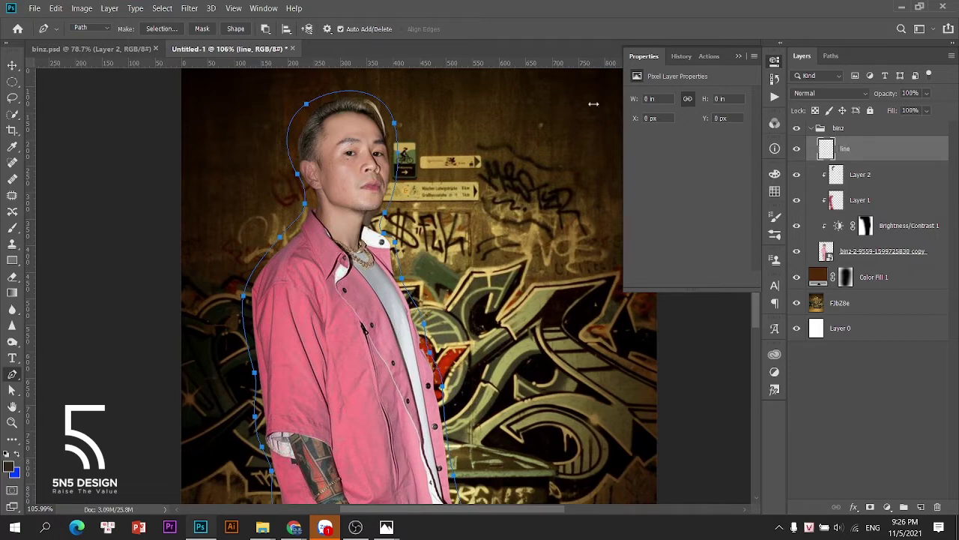
Switch to the Brush tool and reduce its size to 123 px.
left_click(12, 227)
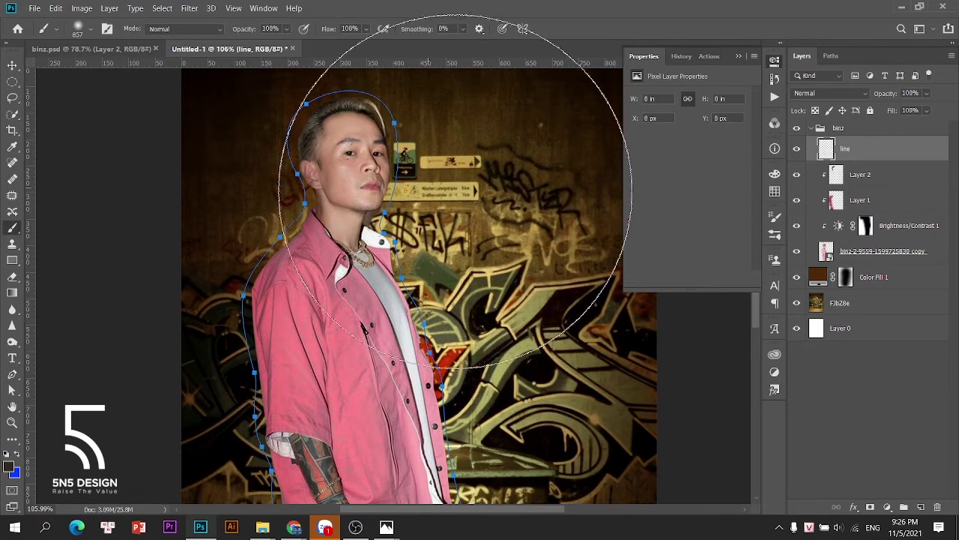
mouse_move(455, 191)
left_mouse_down()
mouse_move(400, 174)
mouse_move(334, 174)
mouse_move(275, 192)
left_mouse_up()
left_click_drag(401, 150, 310, 151)
right_click(426, 152)
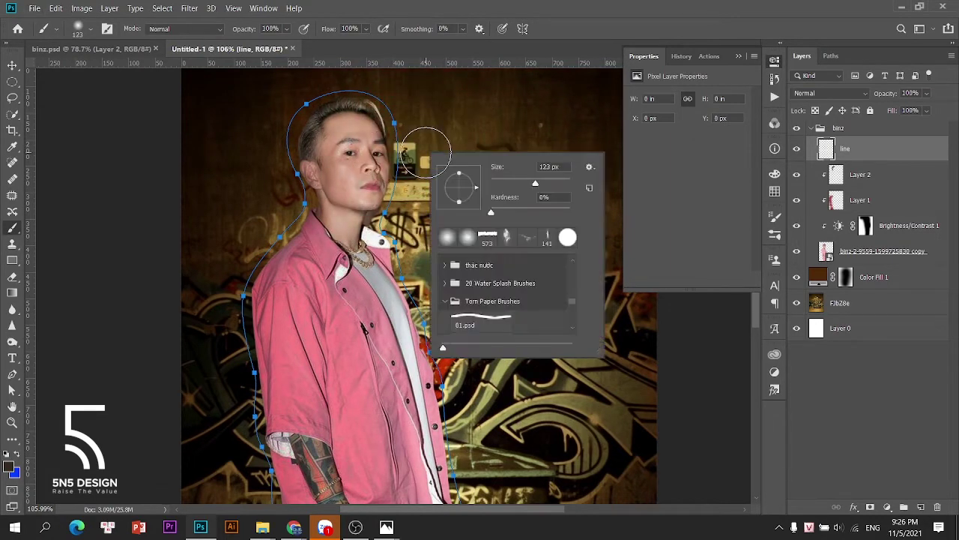
left_click(554, 4)
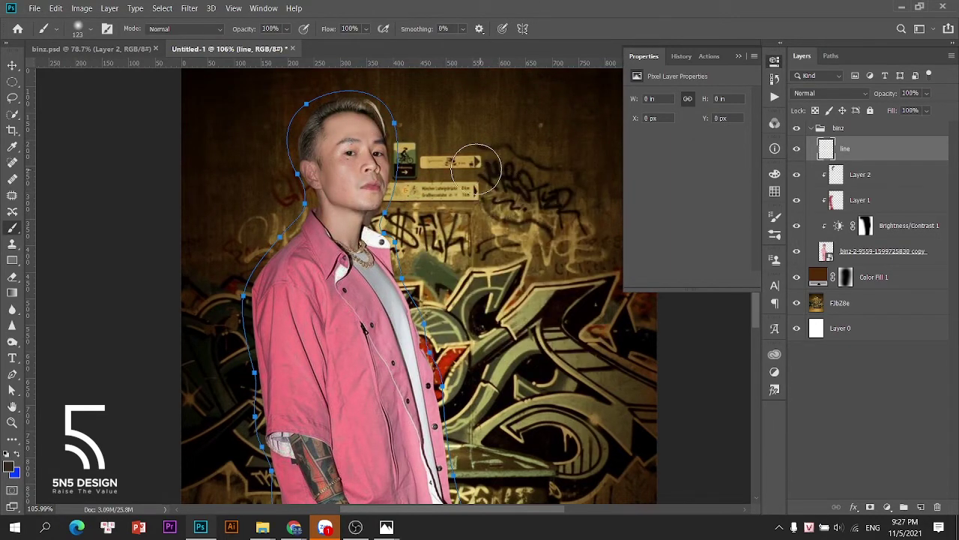
Try a dark brush dab on the wall beside the man's head, and undo it.
right_click(476, 169)
left_click(577, 4)
left_click(507, 173)
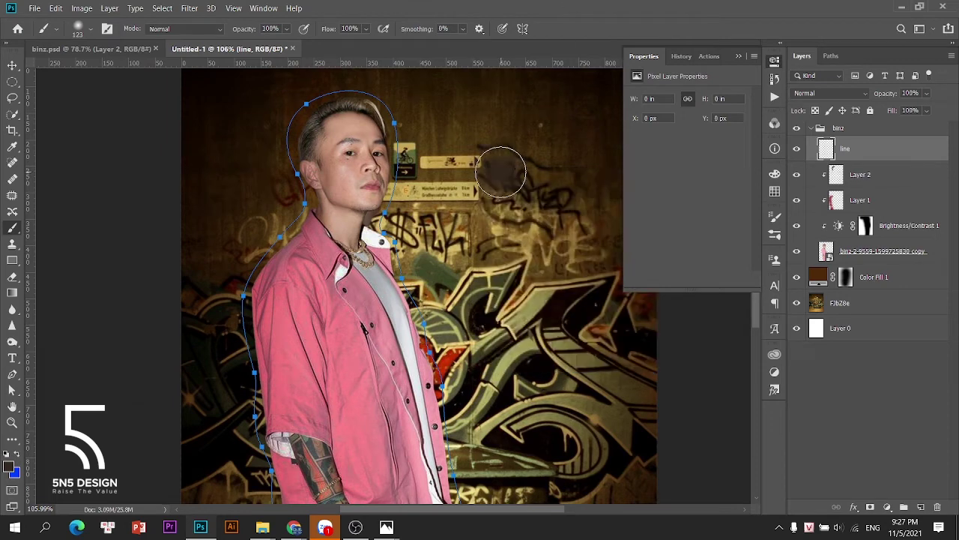
key("ctrl+z")
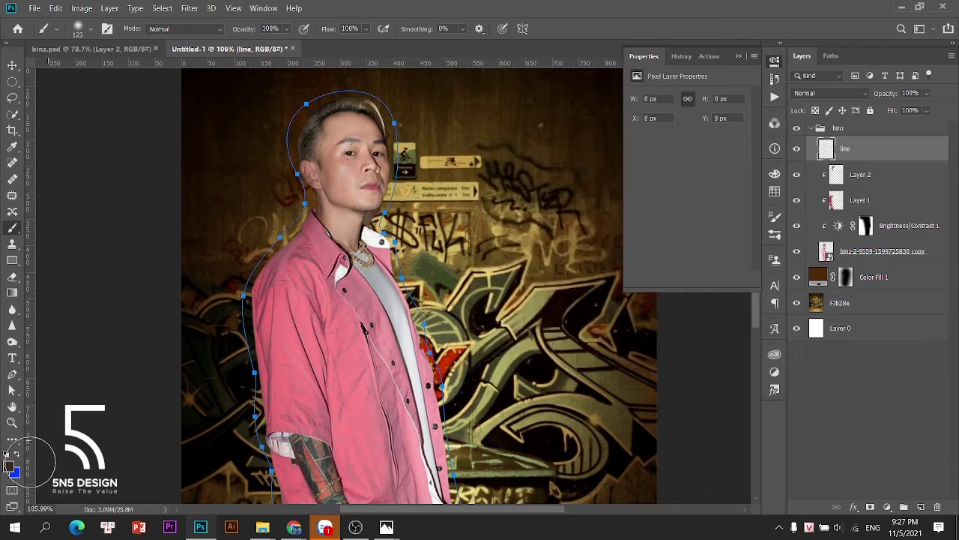
Set the foreground colour to the near-white fffdfc.
left_click(10, 466)
left_click_drag(744, 250, 629, 140)
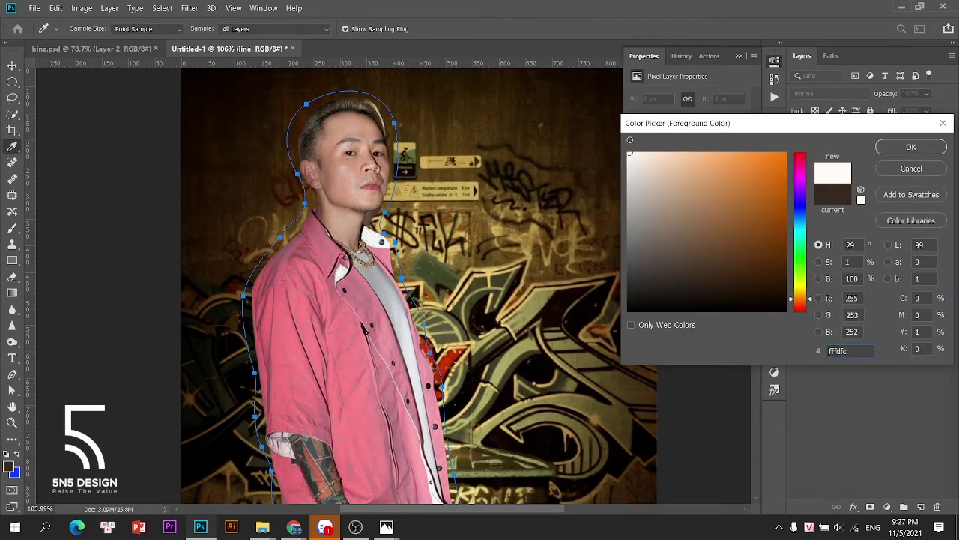
left_click(912, 148)
Set the brush hardness to 100%, trying a white dab on the wall before and after the change and undoing both.
left_click(509, 144)
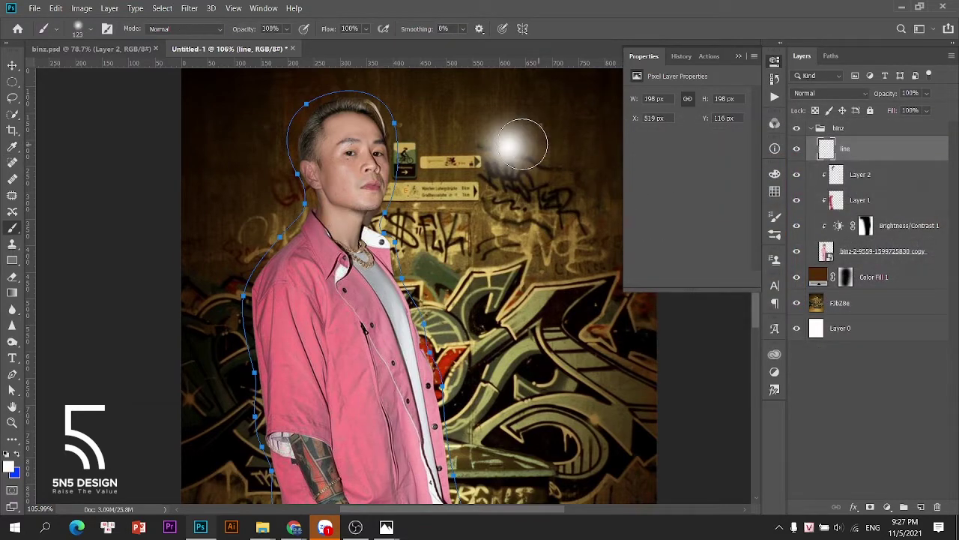
key("ctrl+z")
right_click(506, 154)
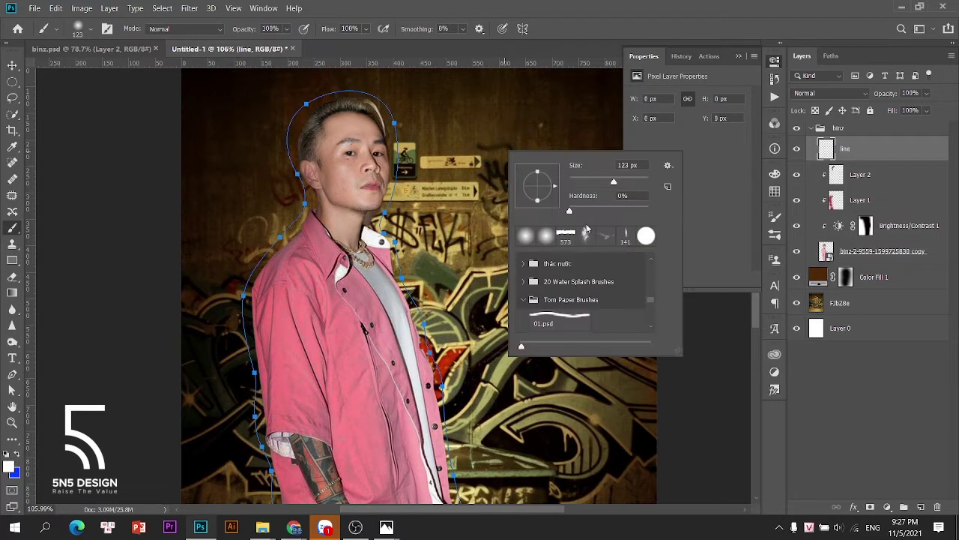
left_click_drag(568, 213, 648, 214)
key("Return")
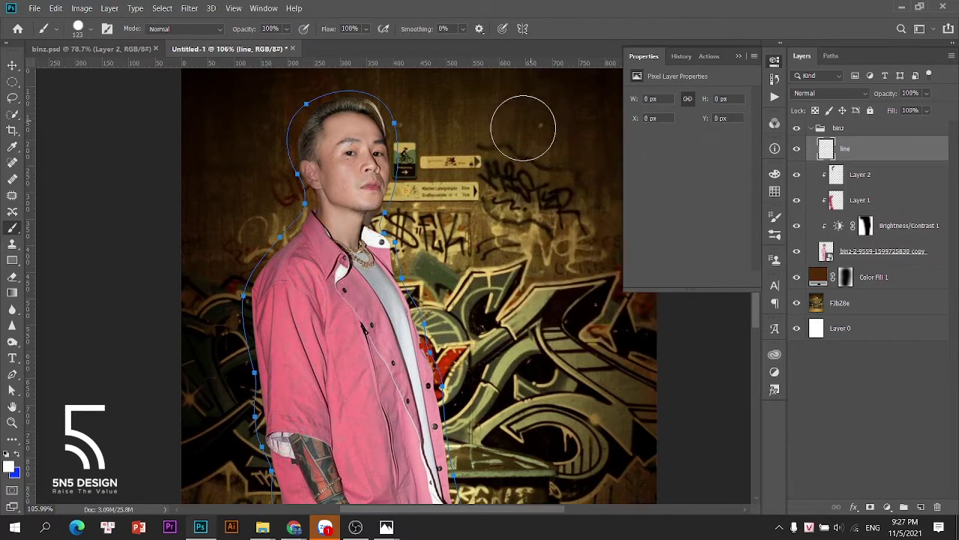
left_click(522, 131)
key("ctrl+z")
Reduce the hard brush to 20 px and then to 10 px, judging its size against the outline path beside the face.
right_click(498, 166)
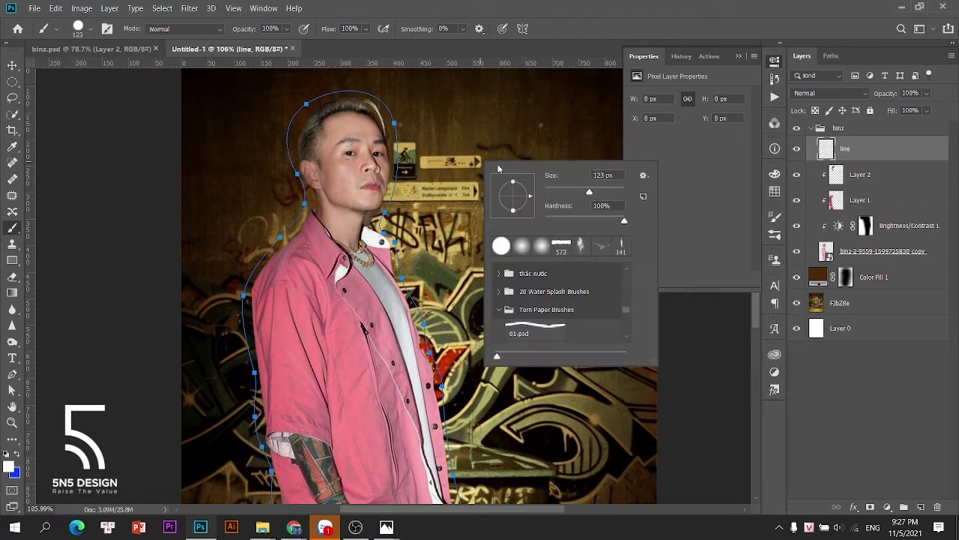
left_click_drag(588, 196, 557, 195)
key("Return")
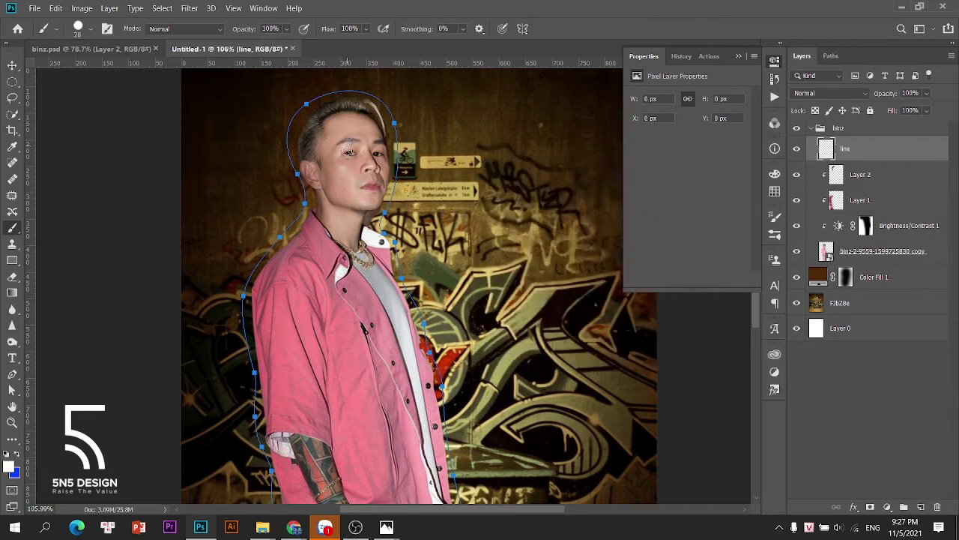
scroll(408, 142, "up", 3)
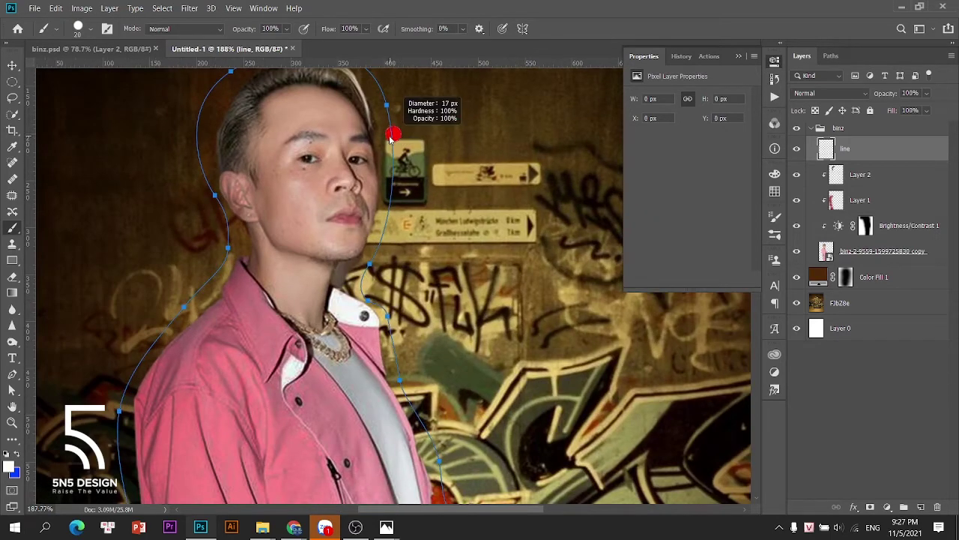
left_click_drag(388, 137, 384, 140)
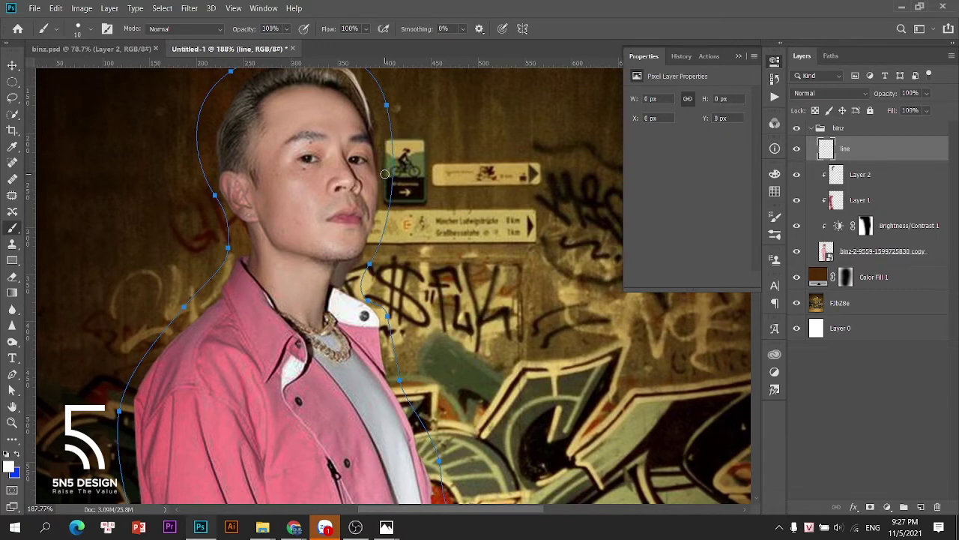
Enlarge the hard round brush to 133 px and look over the outline path around the man.
scroll(444, 183, "down", 2)
mouse_move(461, 185)
left_mouse_down()
mouse_move(579, 171)
mouse_move(432, 174)
mouse_move(547, 180)
mouse_move(489, 169)
left_mouse_up()
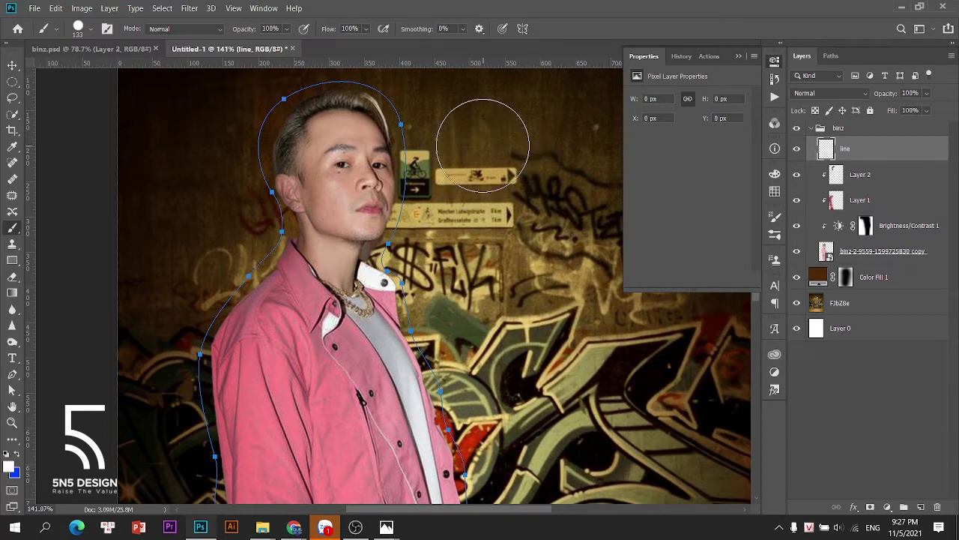
scroll(483, 144, "down", 3)
scroll(483, 147, "up", 3)
scroll(486, 159, "down", 4)
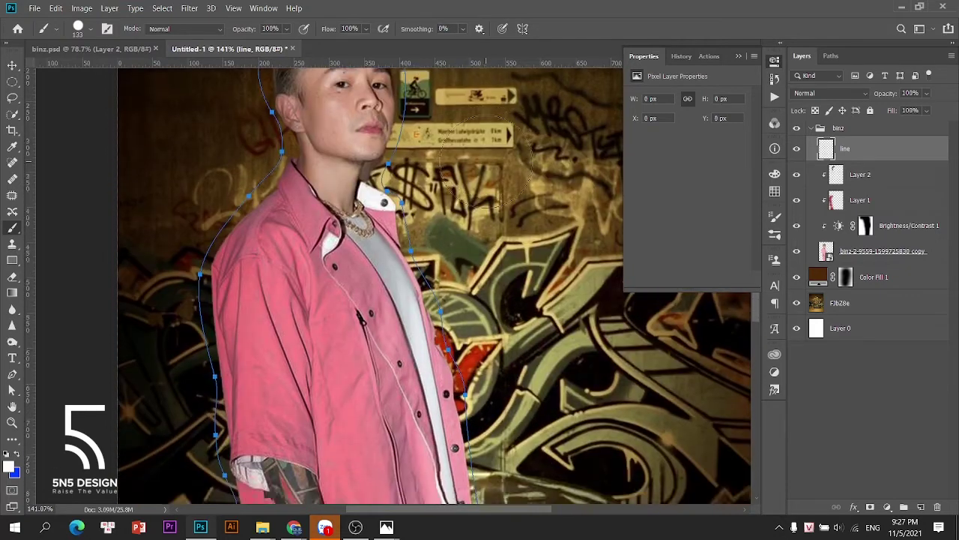
scroll(486, 161, "up", 2)
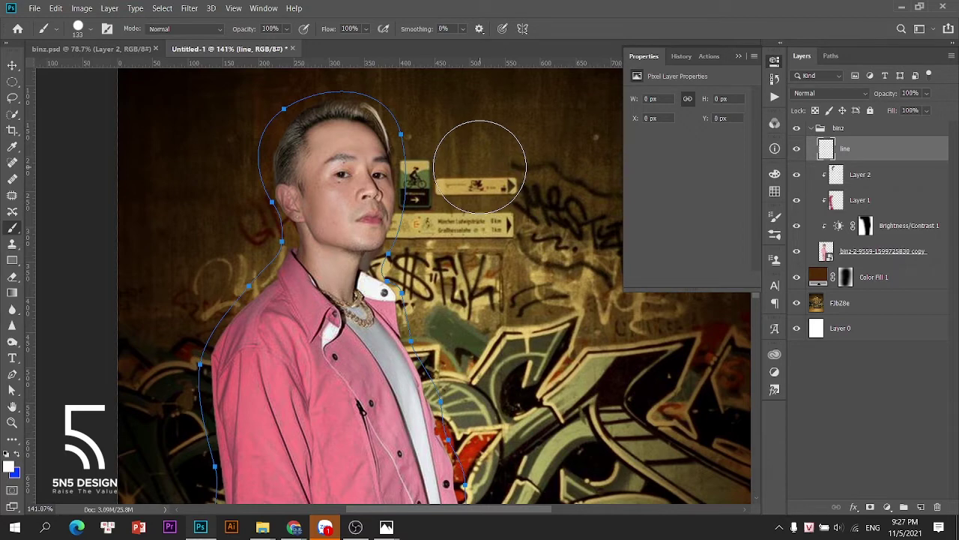
scroll(480, 166, "down", 5)
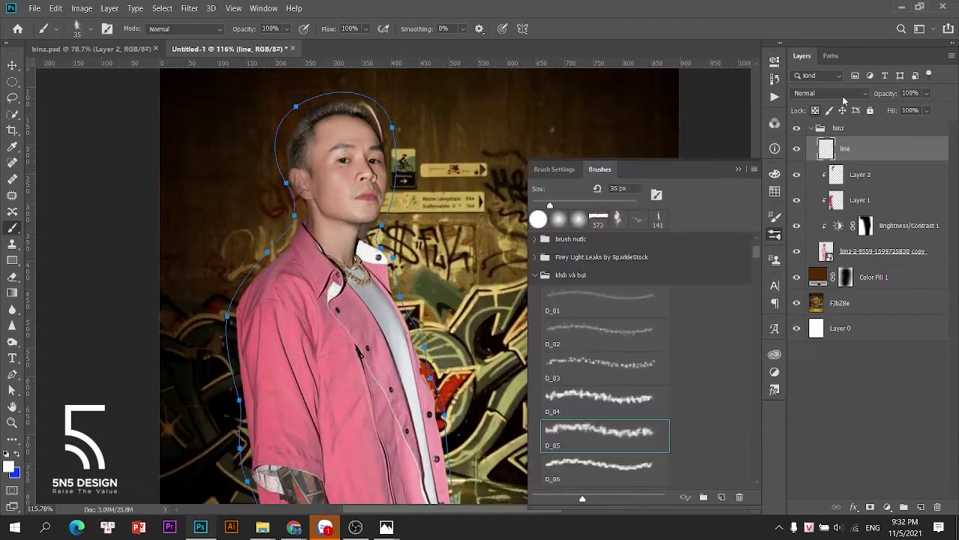
Stroke the Work Path around the man with the Brush tool, using the grainy D_05 tip at 35 px.
left_click(831, 56)
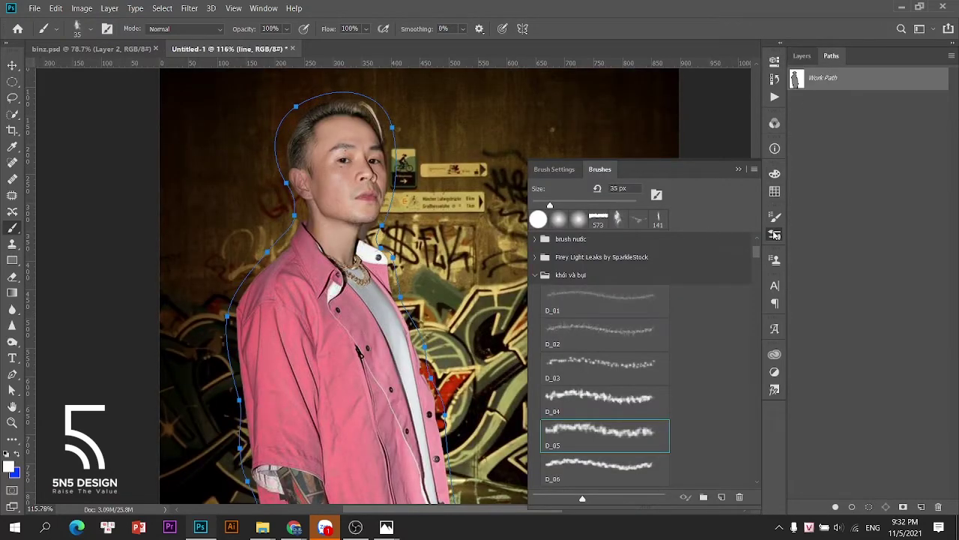
left_click(776, 174)
right_click(825, 79)
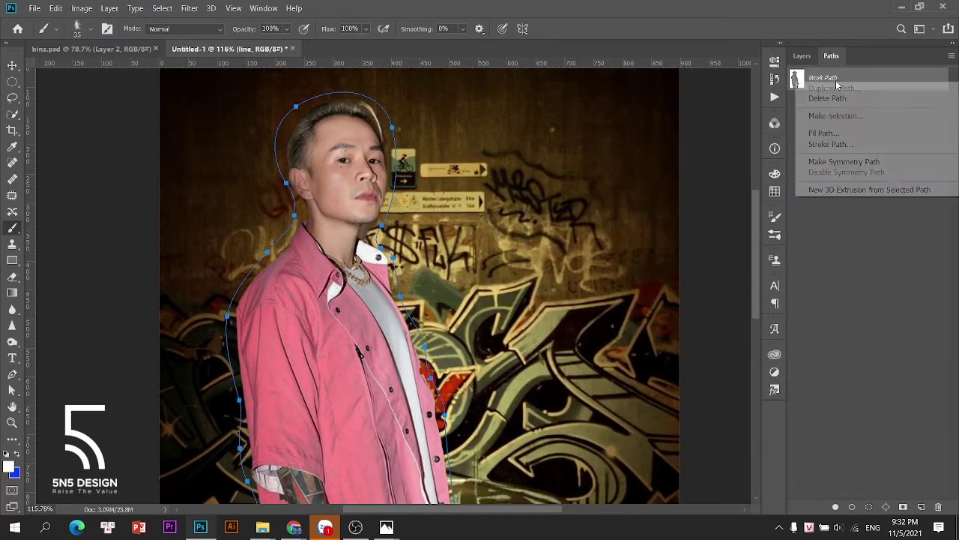
left_click(825, 144)
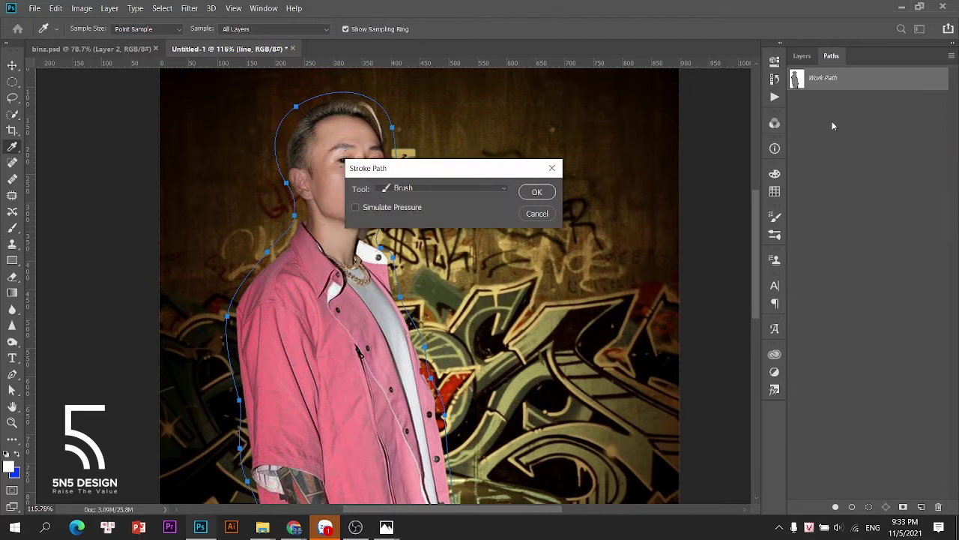
left_click(537, 192)
key("v")
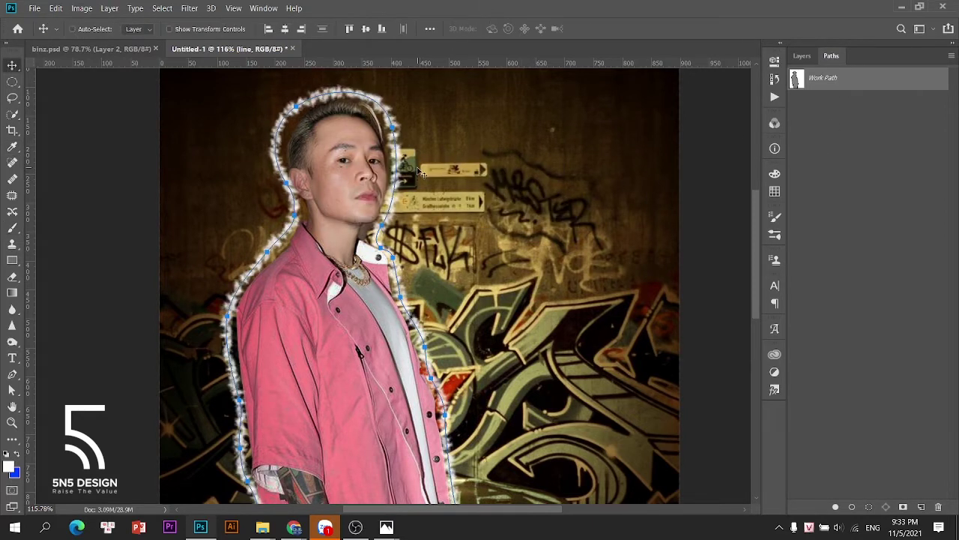
Delete the Work Path, restore it, and delete it again to leave only the grainy outline.
key("ctrl")
key("Delete")
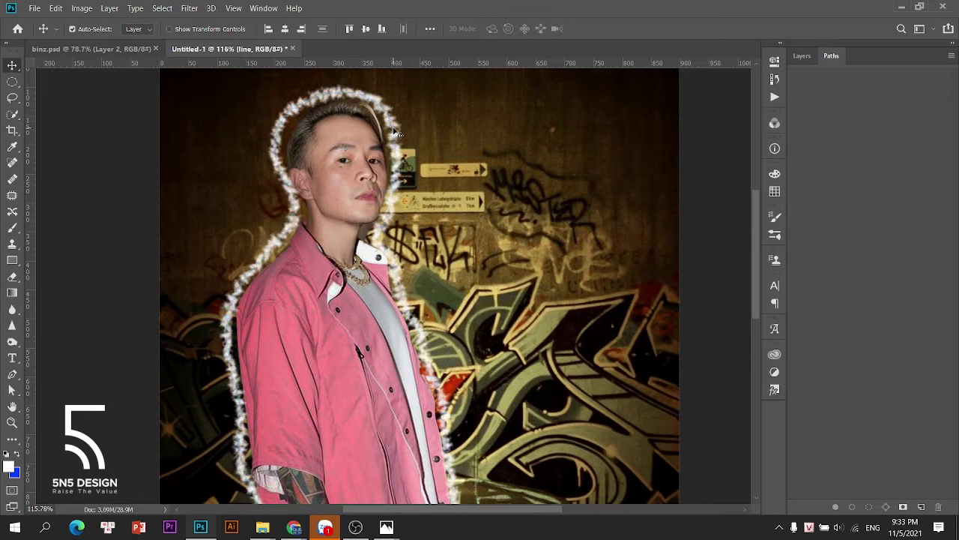
key("ctrl+z")
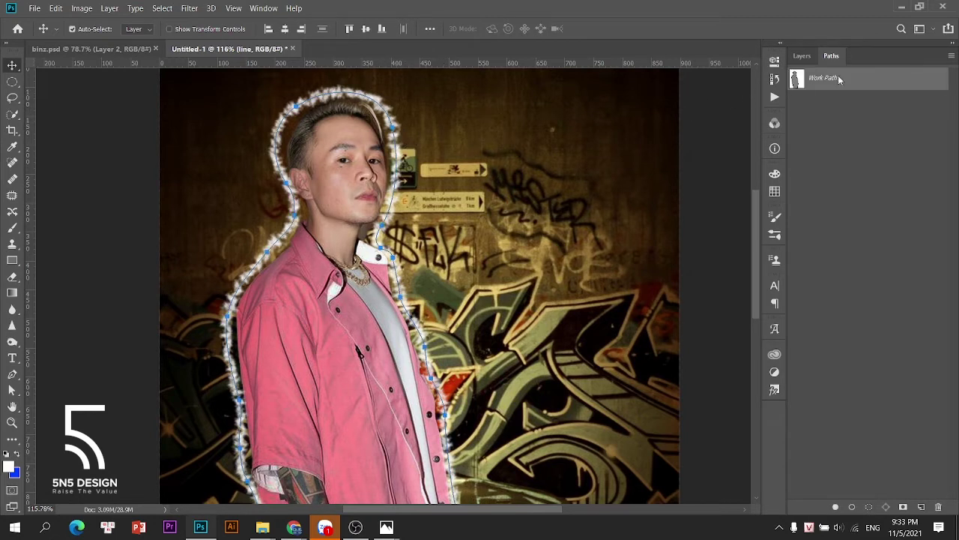
right_click(839, 79)
left_click(923, 427)
left_click(938, 507)
left_click(441, 207)
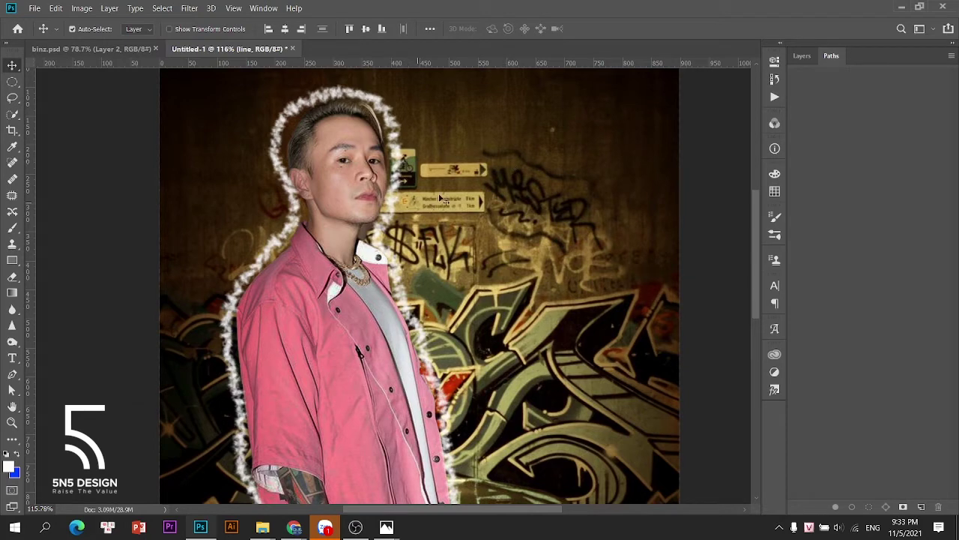
Undo the path deletion and the grainy stroke around the man.
key("ctrl+0")
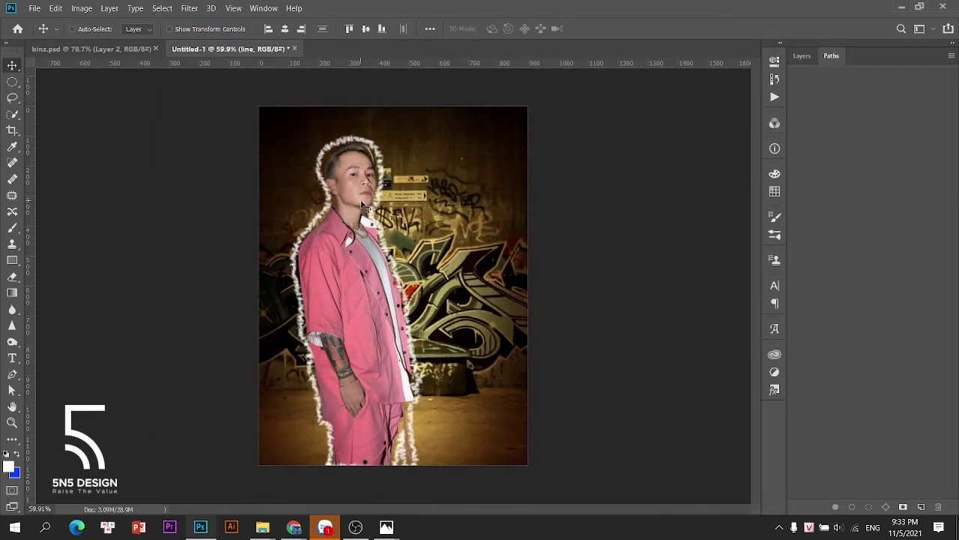
key("ctrl+z")
key("ctrl+z")
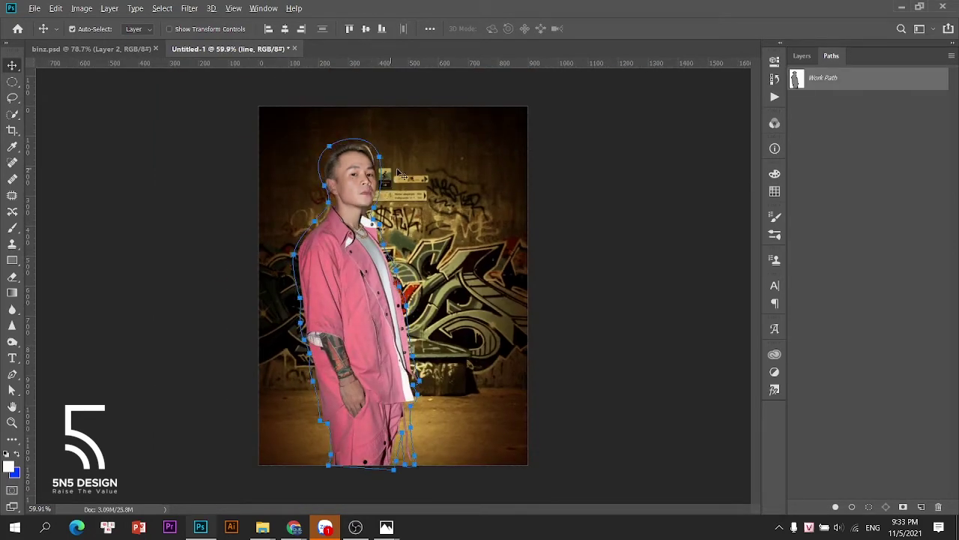
Switch to a plain round brush tip at 33 px and set its hardness to 100%.
left_click(774, 235)
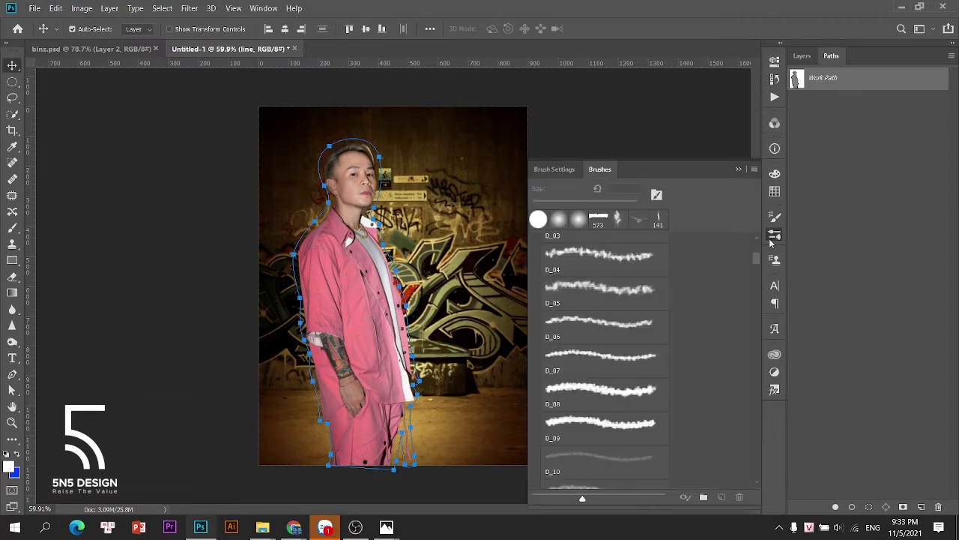
left_click(559, 219)
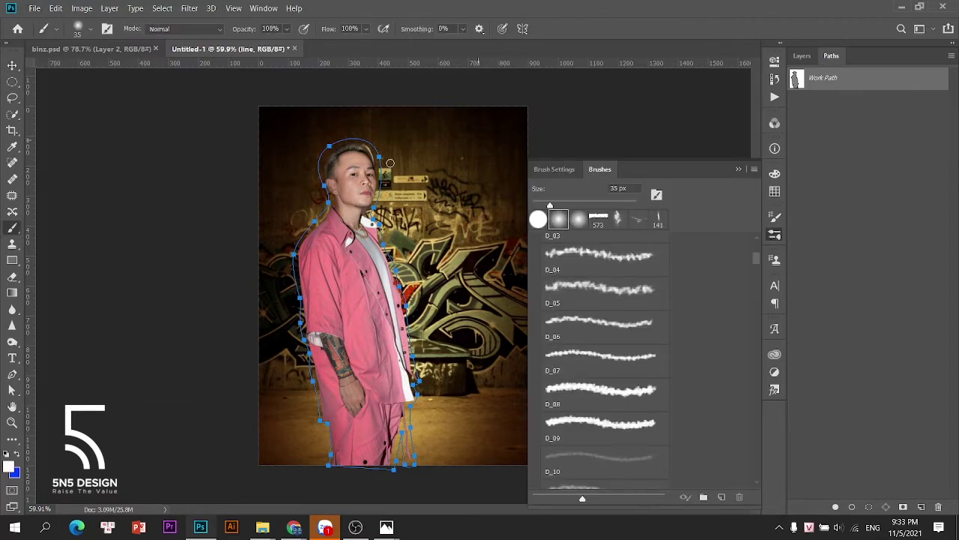
left_click(773, 235)
scroll(434, 178, "up", 5, "alt")
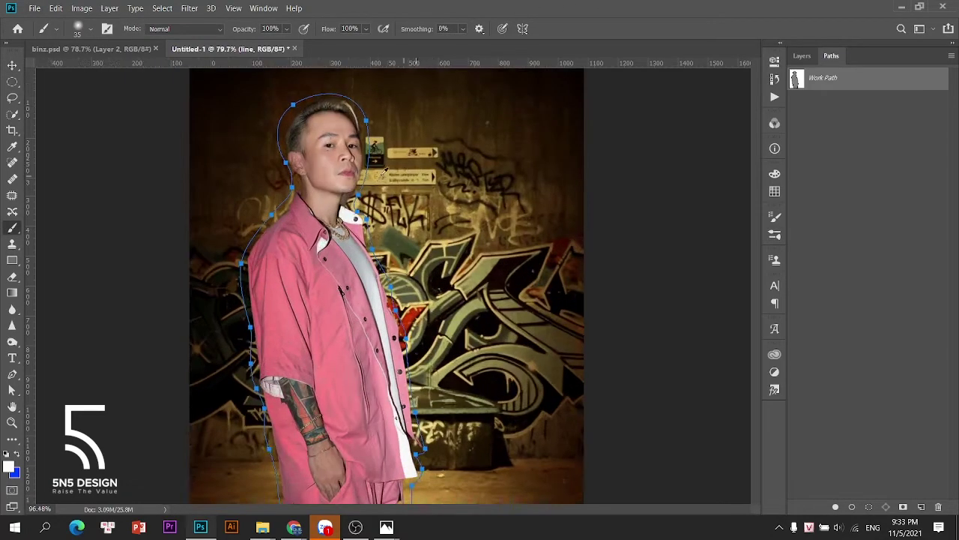
right_click(362, 135, "alt")
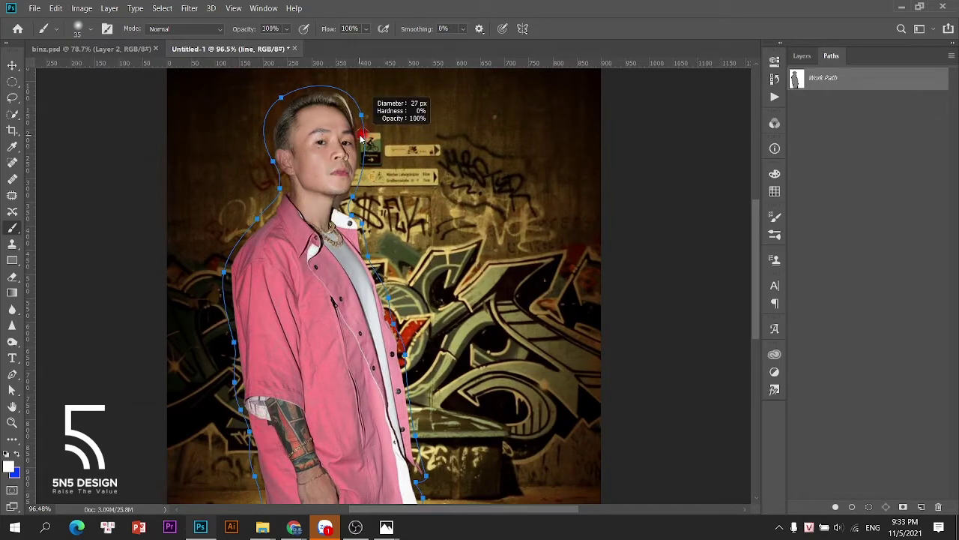
right_click(434, 140)
left_click_drag(503, 200, 591, 200)
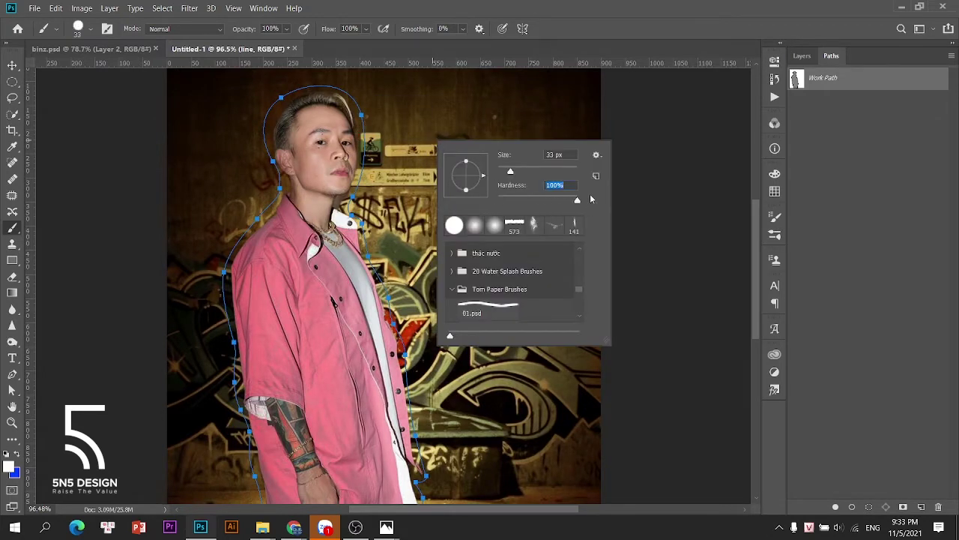
left_click(568, 4)
Try stroking the Work Path with the hard white brush at 13 px, and undo the stroke.
right_click(366, 120, "alt")
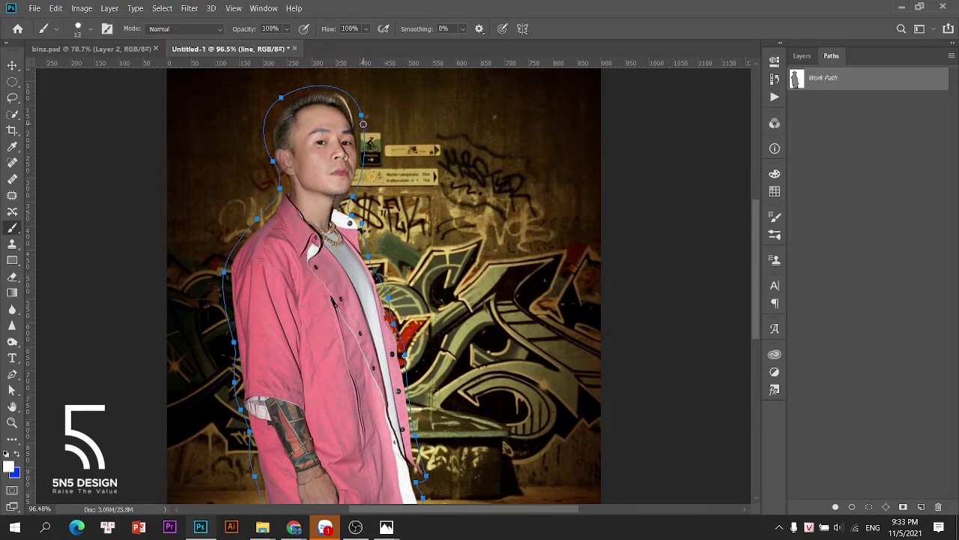
right_click(821, 87)
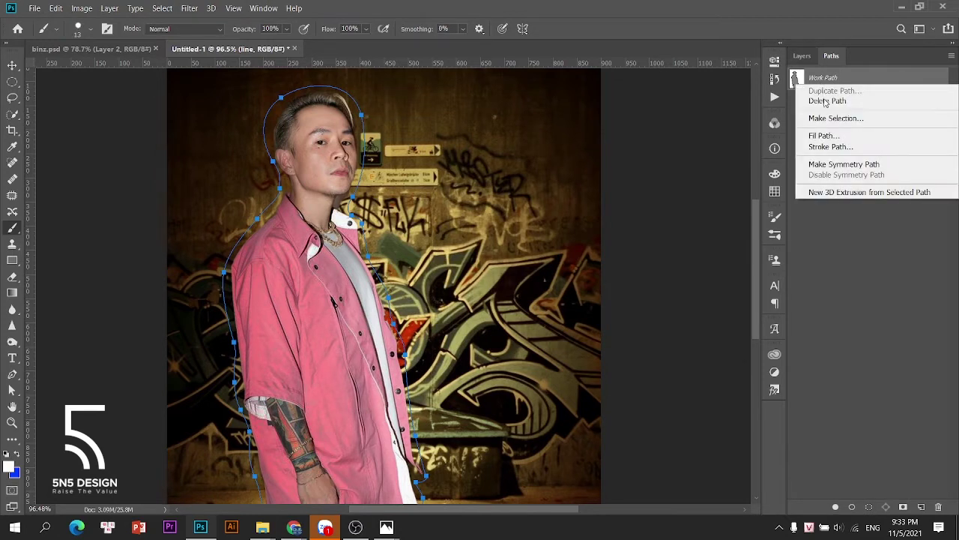
left_click(830, 147)
left_click(535, 190)
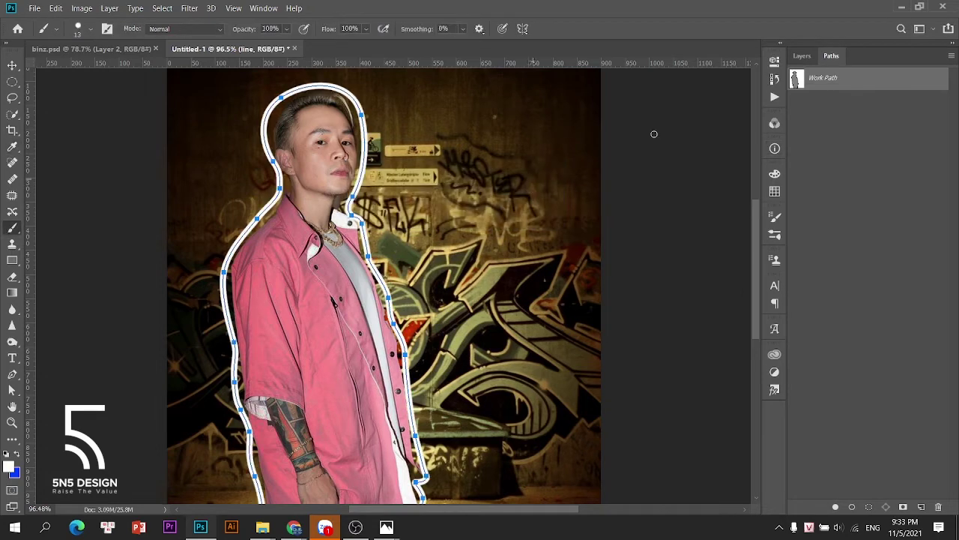
key("ctrl+z")
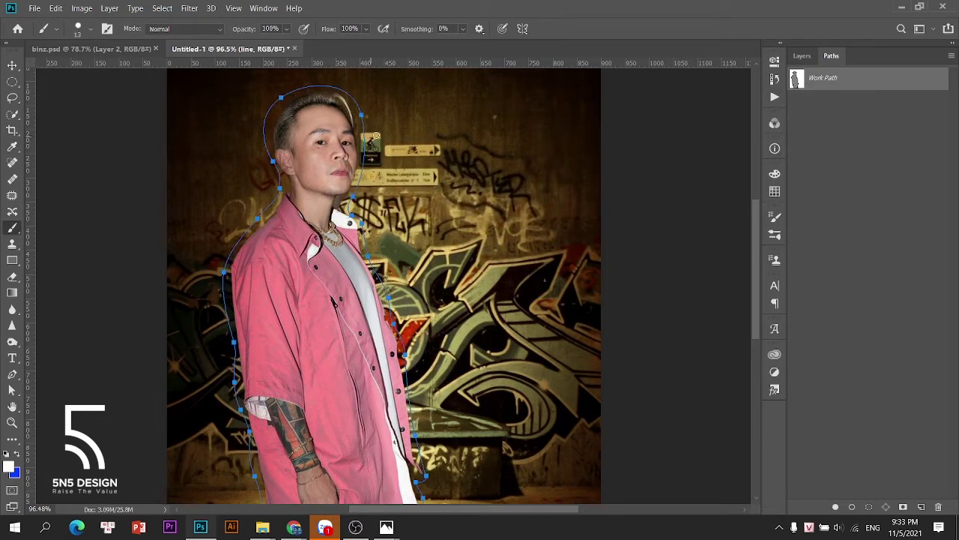
Set the brush size to 8 px and stroke the Work Path with the Brush tool.
scroll(344, 146, "up", 3)
right_click(349, 135)
left_click(422, 153)
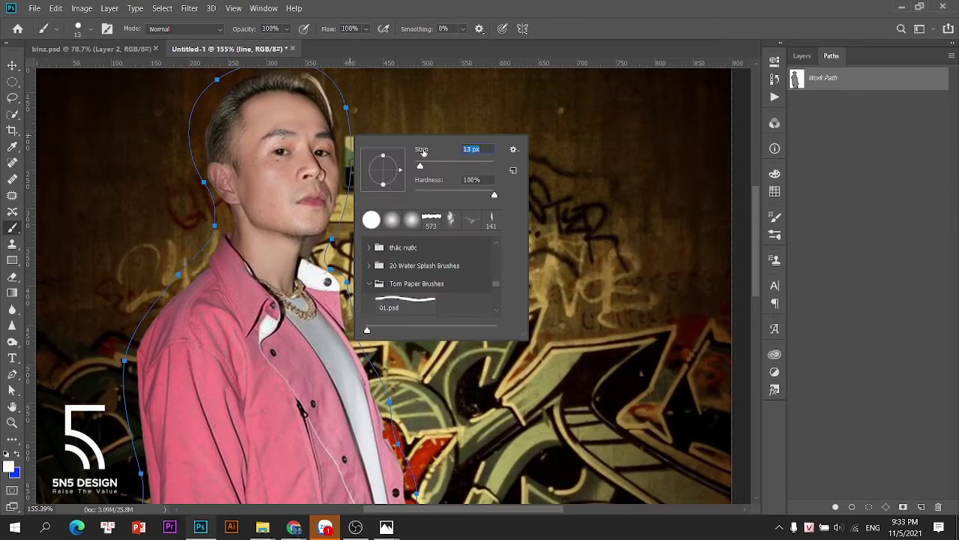
type("8")
key("Return")
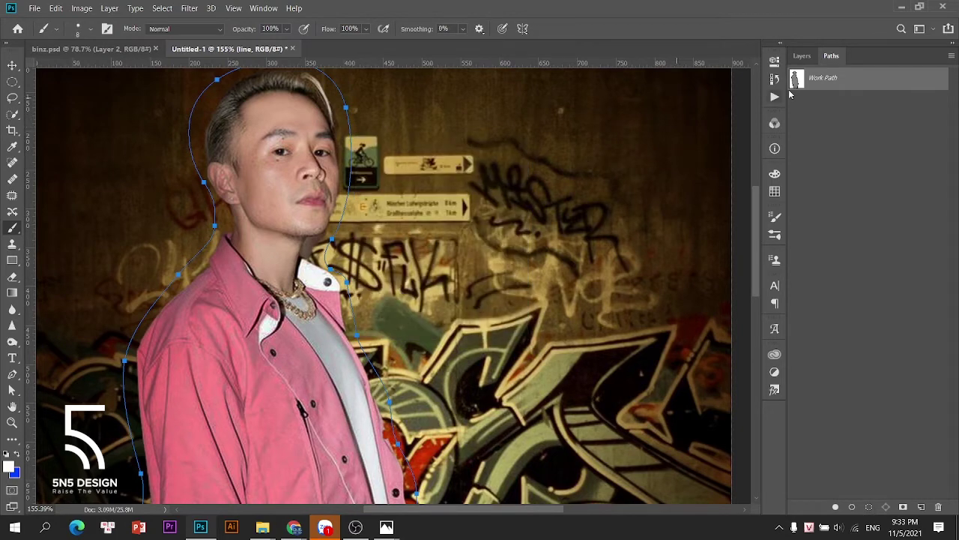
right_click(831, 77)
left_click(831, 137)
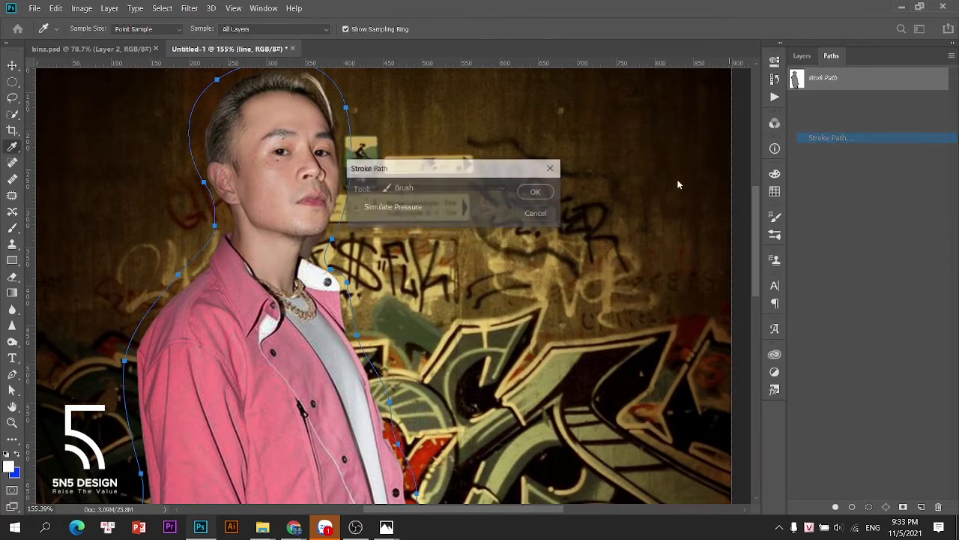
left_click(541, 193)
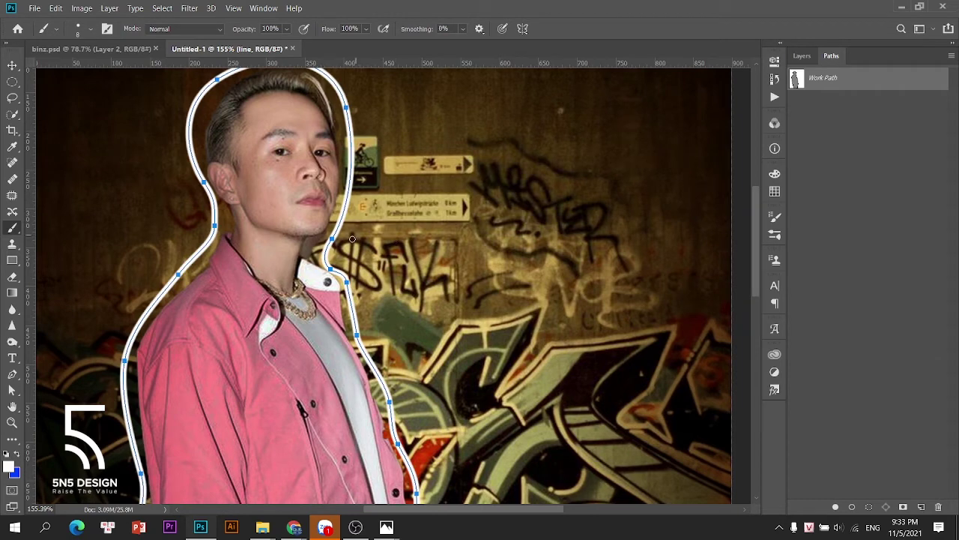
Delete the Work Path, return to the layer list, and switch to the Move tool with the whole poster in view.
key("Delete")
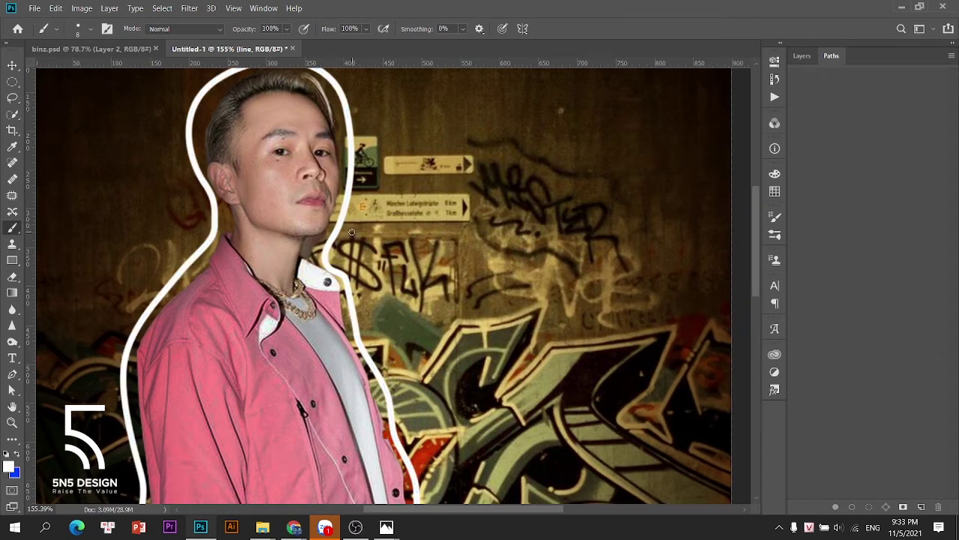
left_click(803, 57)
scroll(506, 172, "down", 3)
key("v")
scroll(410, 199, "down", 5)
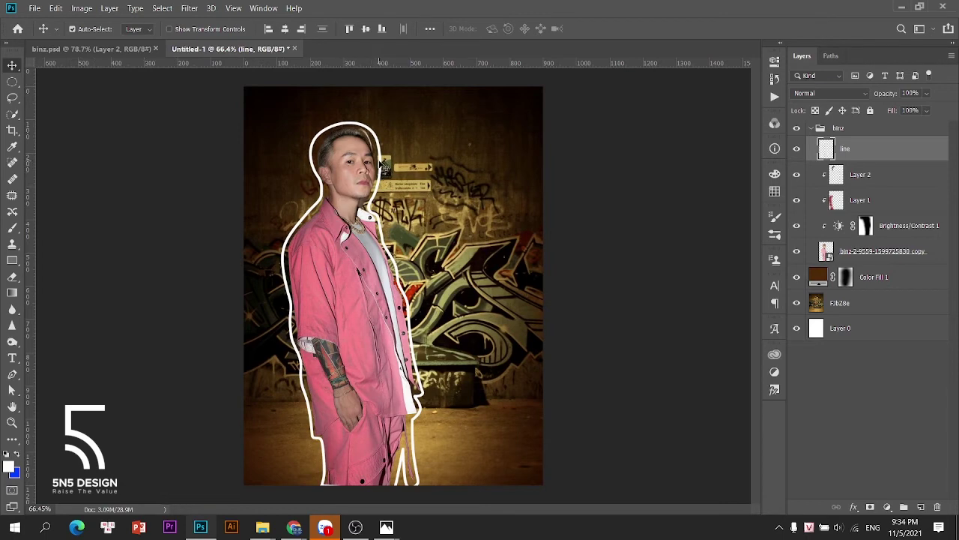
Give the line layer a magenta Outer Glow (Linear Dodge (Add), spread 8%, size 16 px) and a magenta Inner Glow (Linear Light, 17% opacity).
right_click(851, 152)
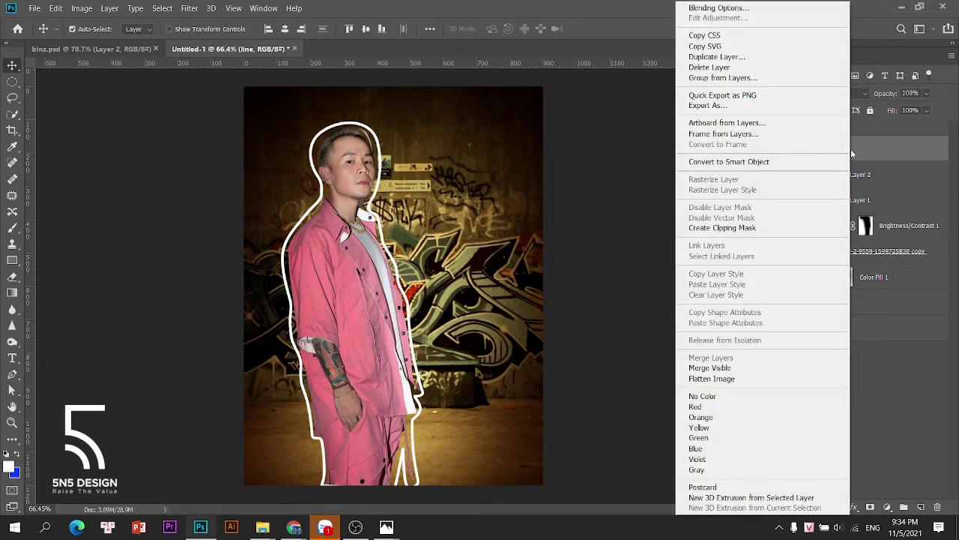
left_click(759, 8)
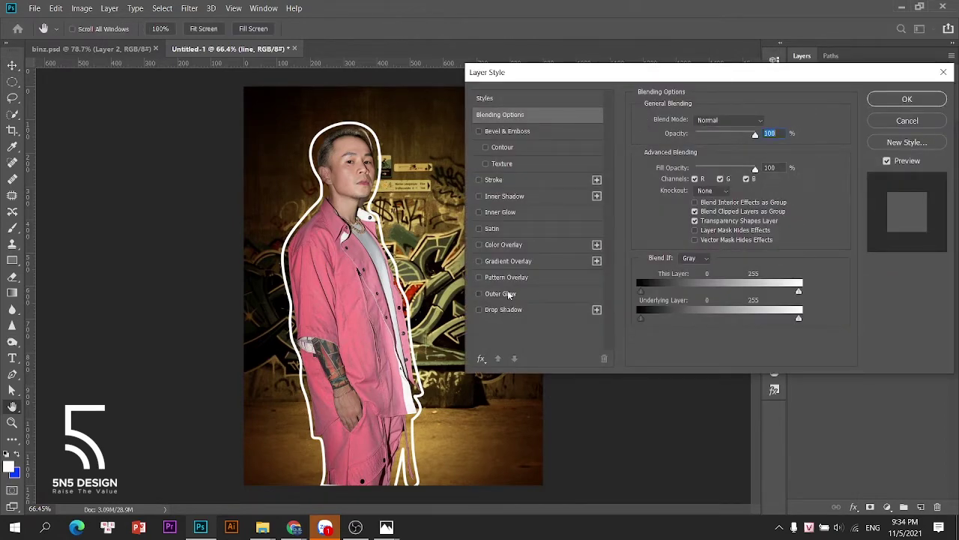
left_click(508, 294)
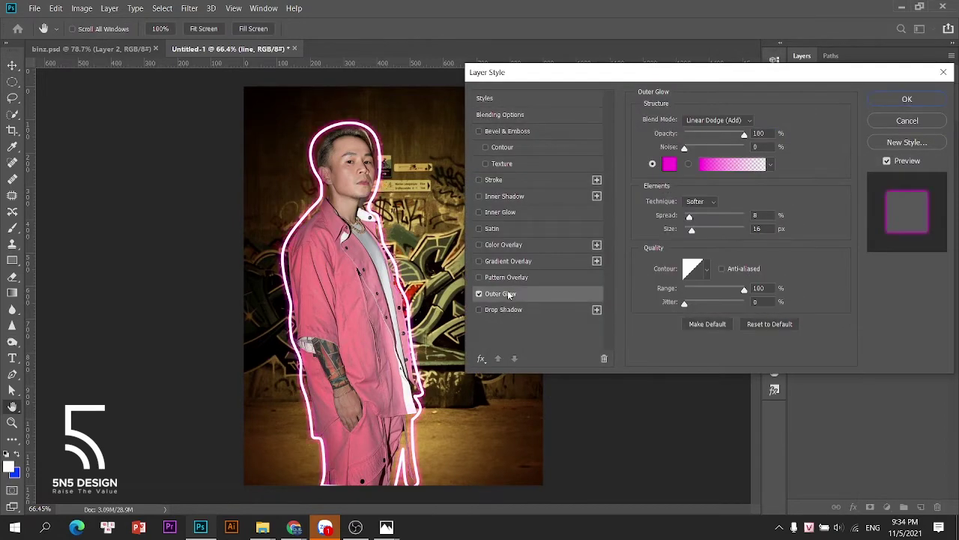
left_click(497, 215)
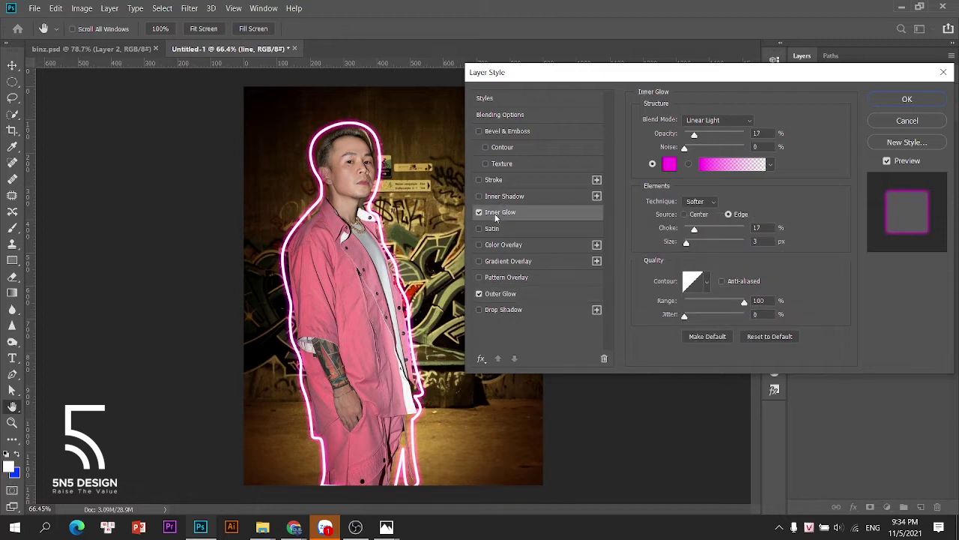
left_click(499, 294)
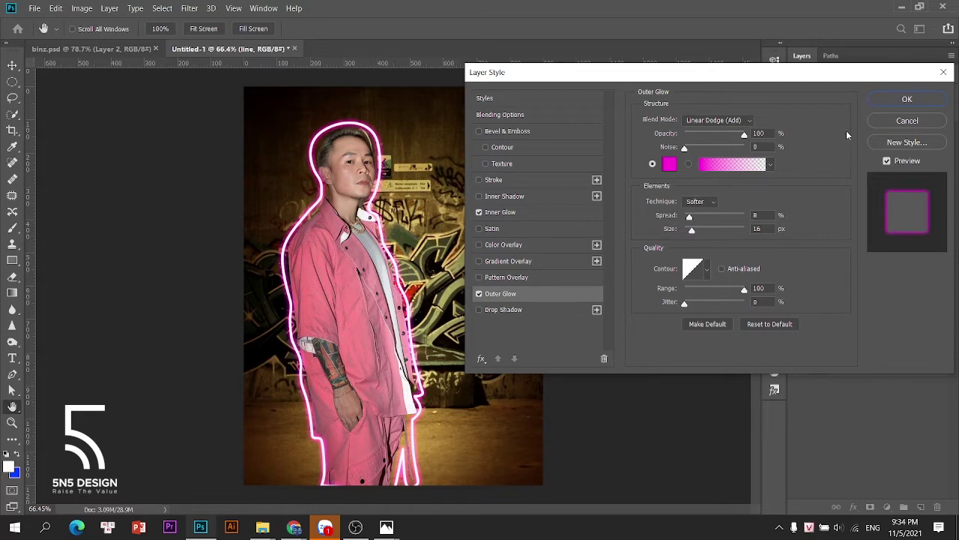
left_click(907, 99)
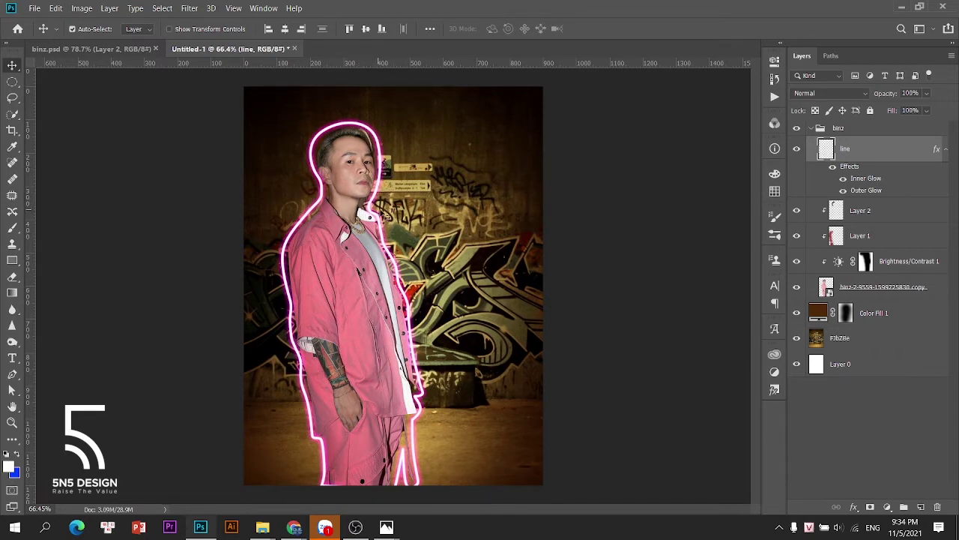
Scale the glowing outline up to about 111.84%, move it down slightly around the man, and deselect the layer.
key("ctrl+t")
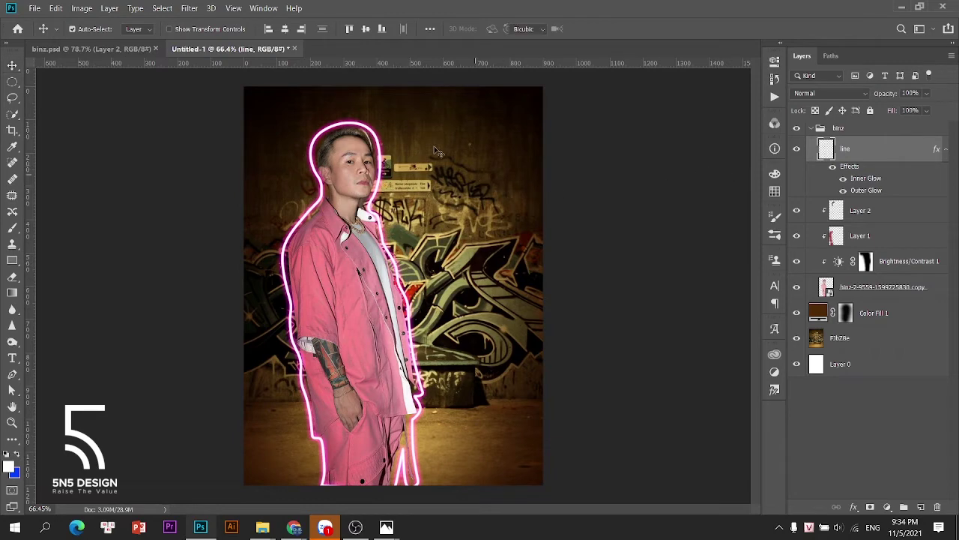
key("ctrl+t")
left_click_drag(424, 120, 430, 107)
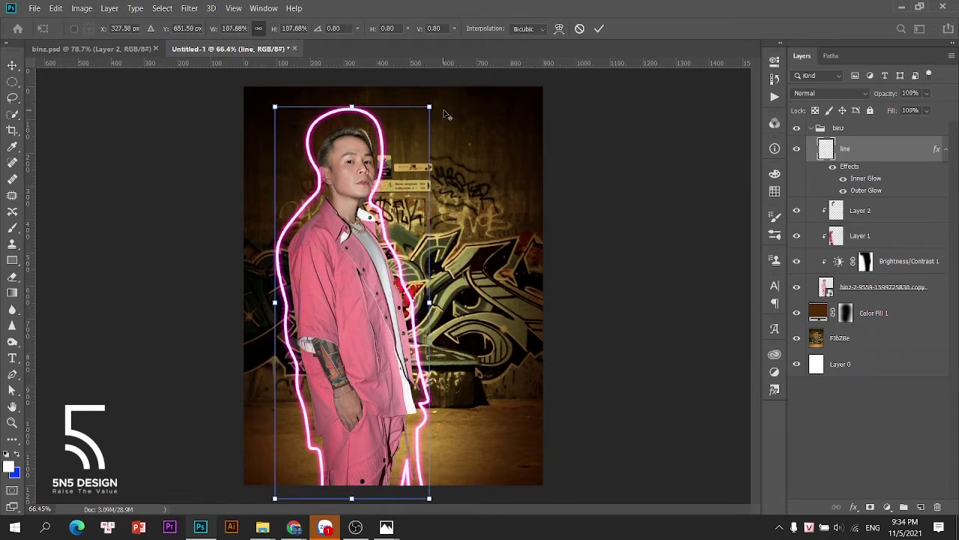
left_click_drag(428, 303, 433, 301)
key("ctrl+z")
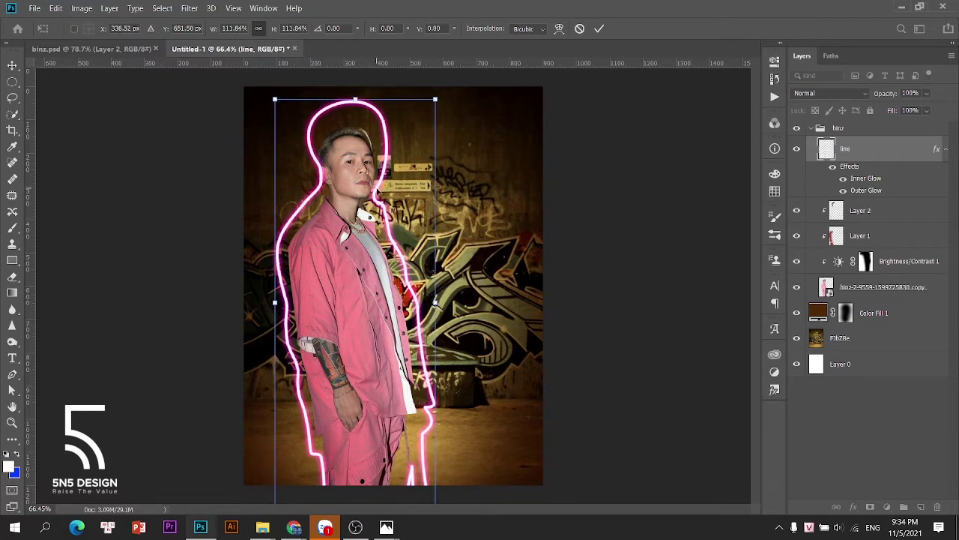
key("Return")
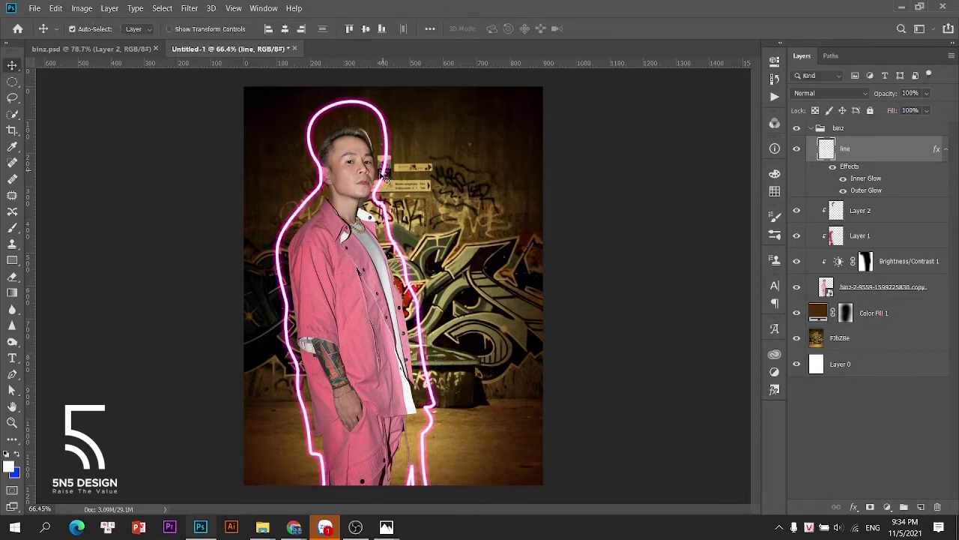
left_click_drag(386, 145, 385, 160)
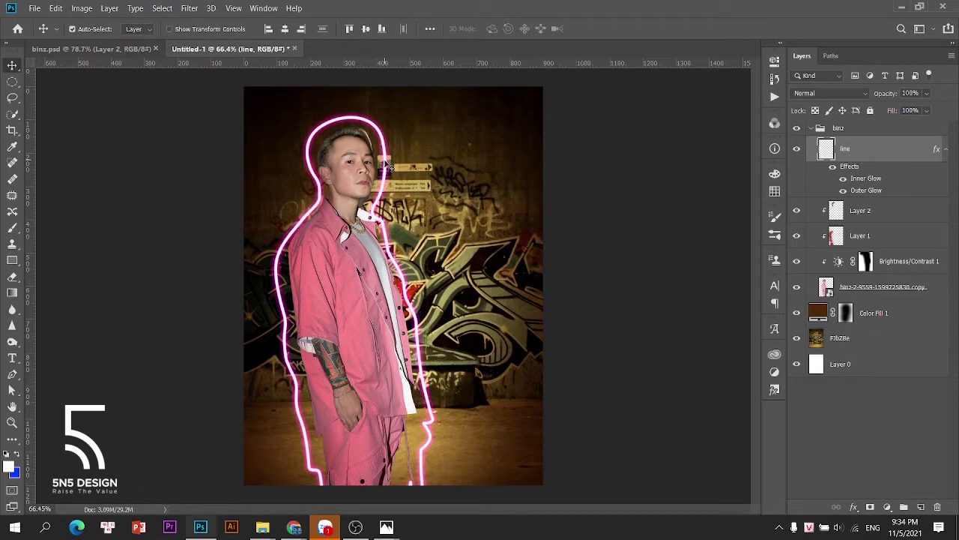
left_click(672, 262)
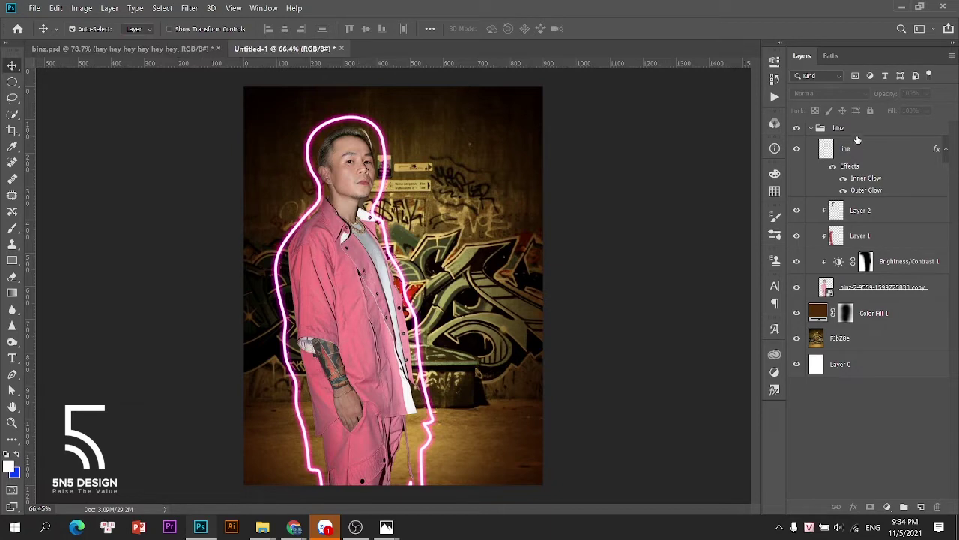
Add a white "Hey" text layer at the top of the binz group and position it over the man's head.
left_click(821, 130)
key("t")
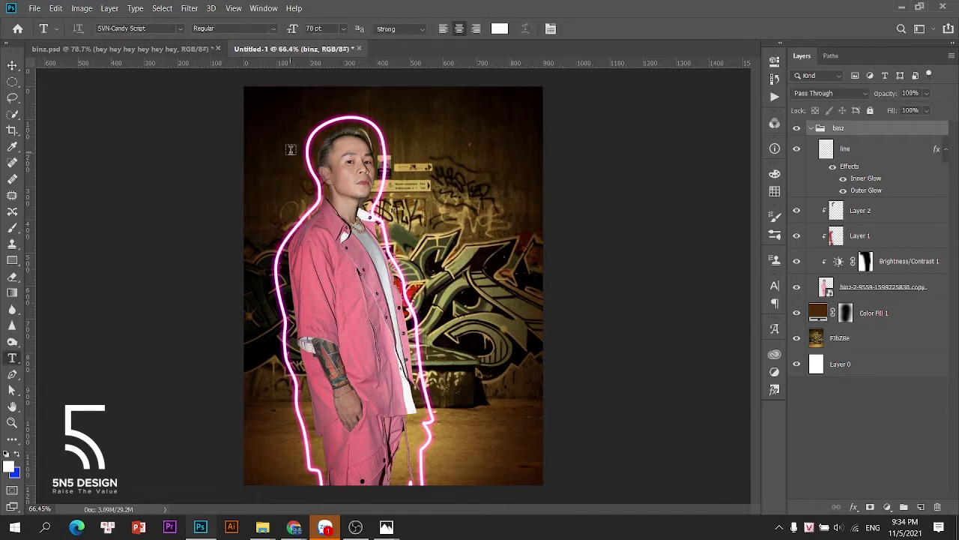
left_click(291, 150)
type("hey he")
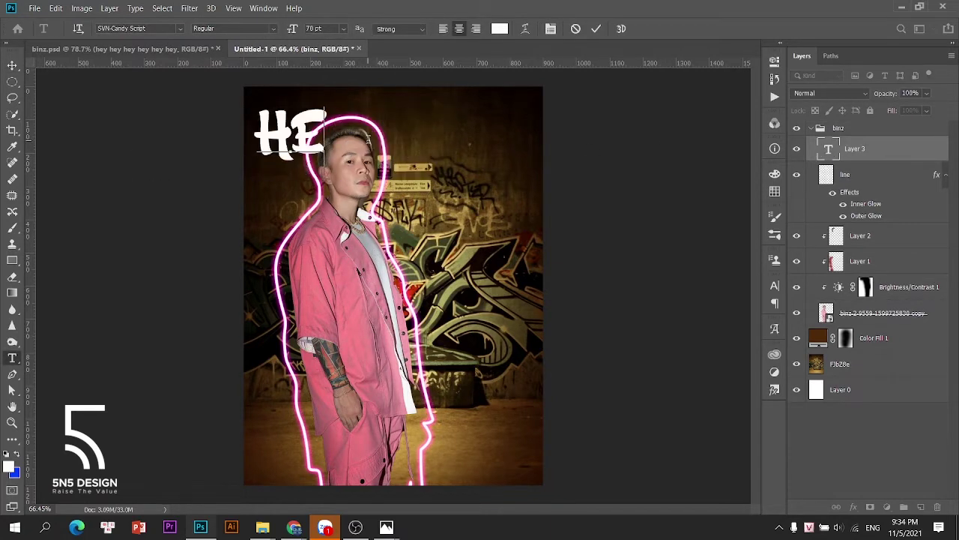
type("y")
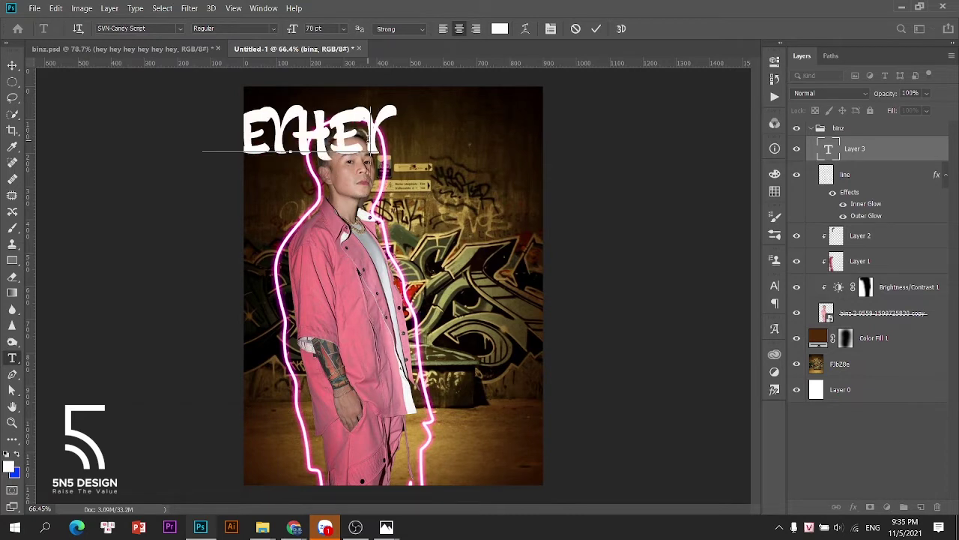
key("BackSpace")
key("BackSpace")
key("BackSpace")
key("ctrl+Return")
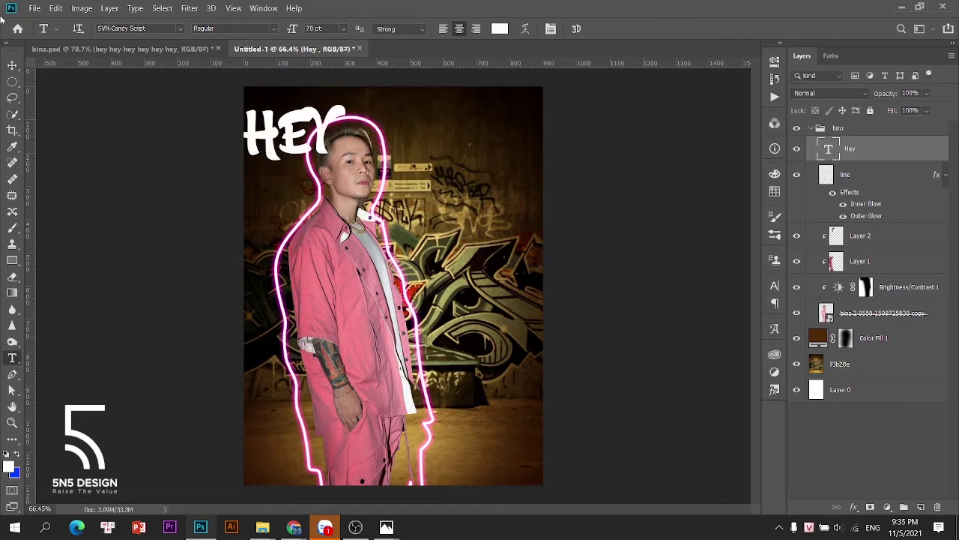
left_click(12, 65)
left_click_drag(300, 137, 326, 146)
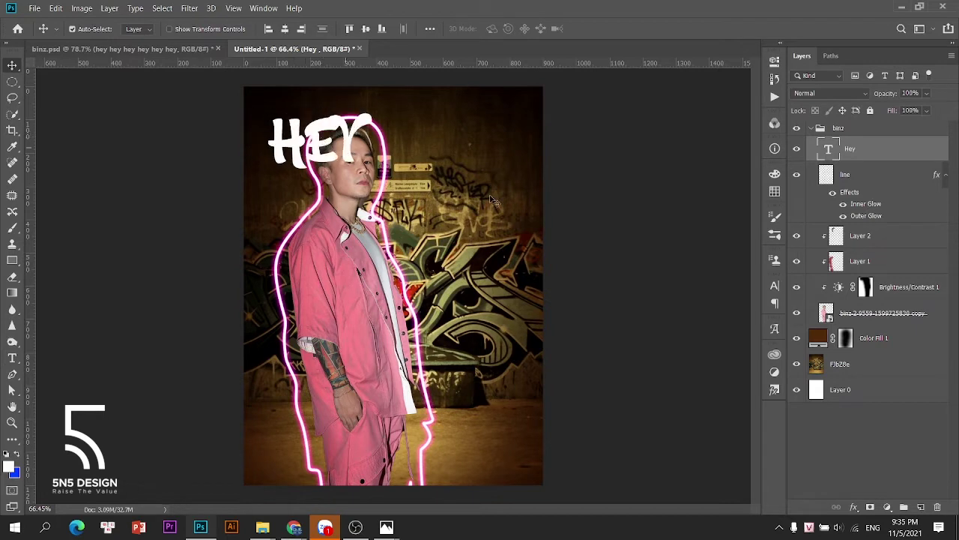
Try the VTA_TT Supermolot Condensed Black Italic and Roboto Thin fonts on the HEY text.
left_click(774, 234)
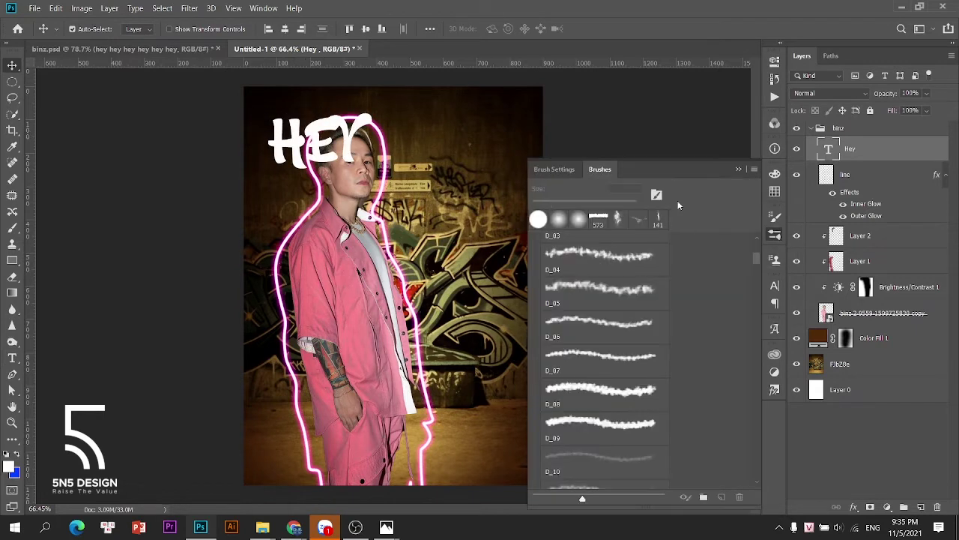
left_click(775, 286)
left_click(687, 302)
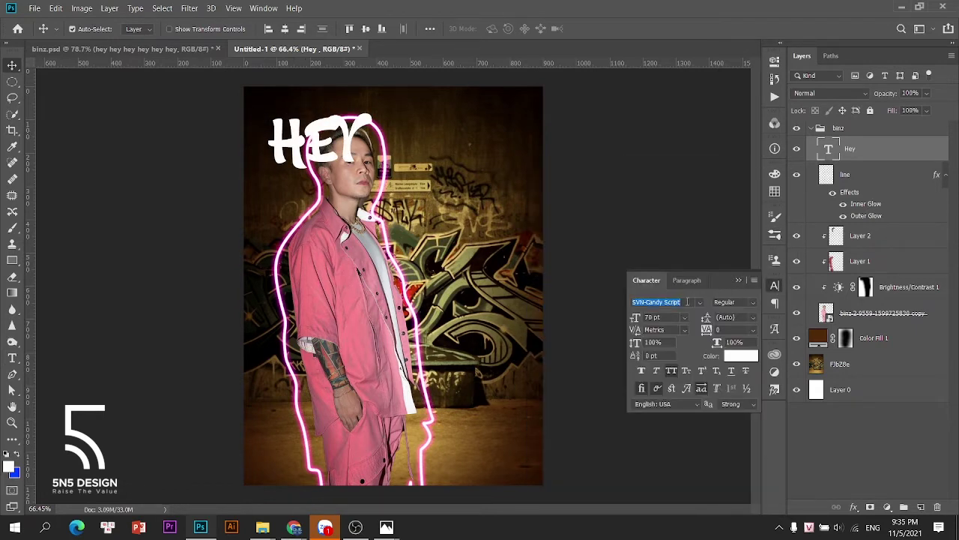
type("m")
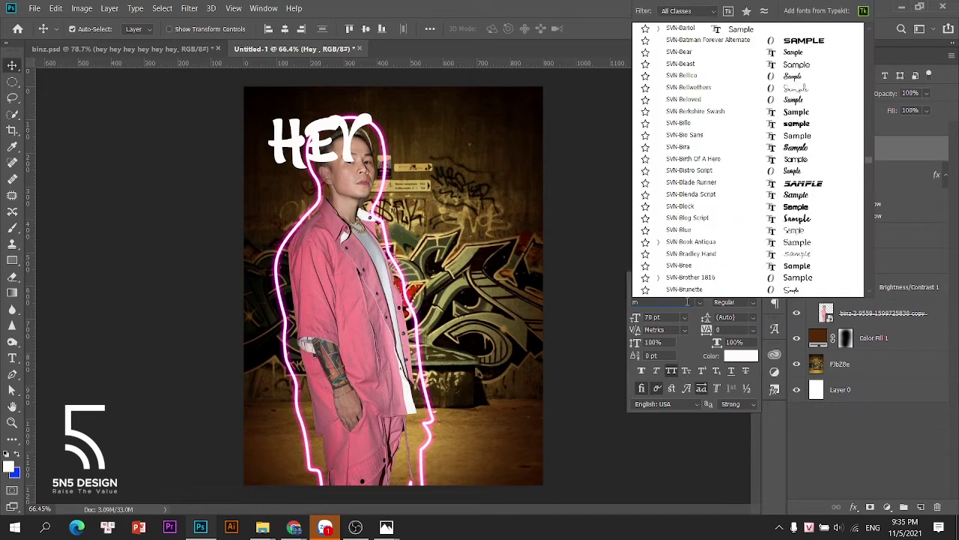
type("ol...")
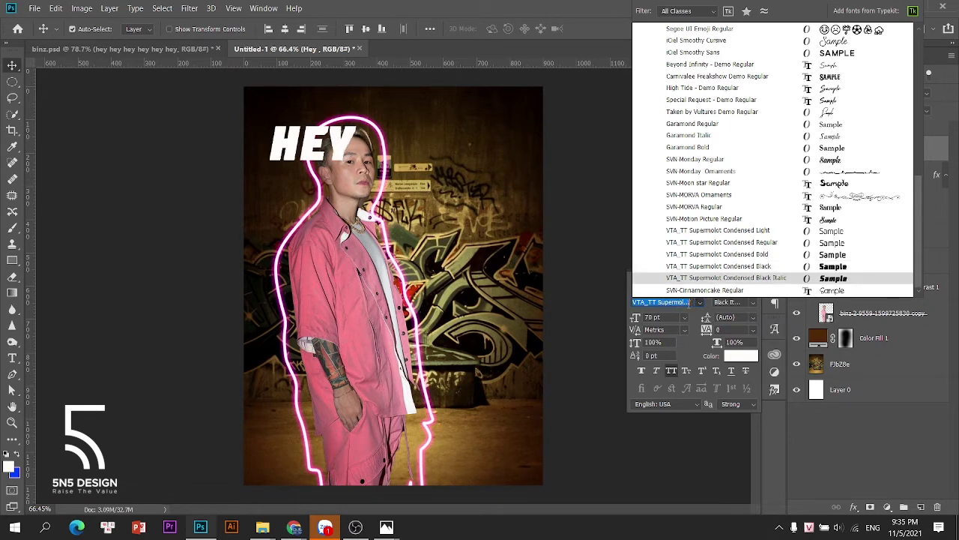
type("ro")
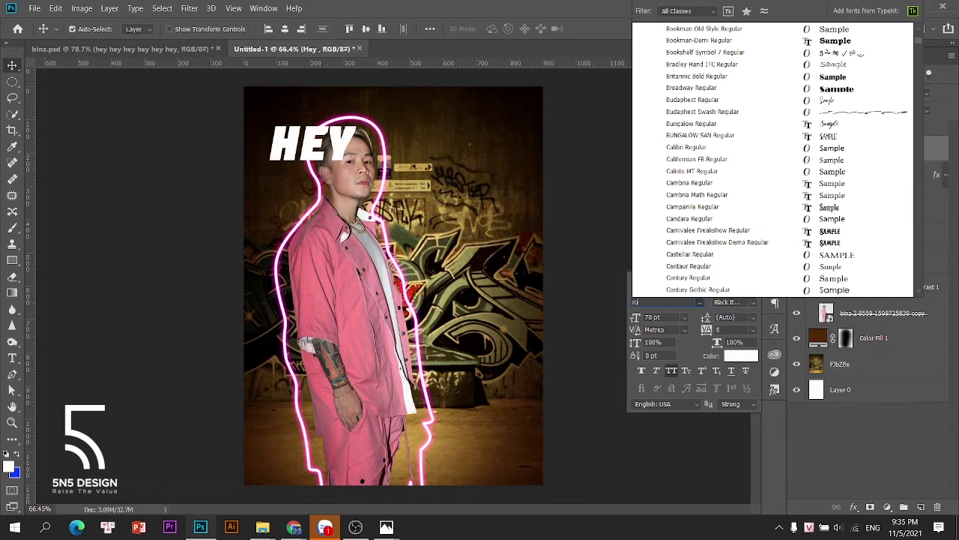
type("bo")
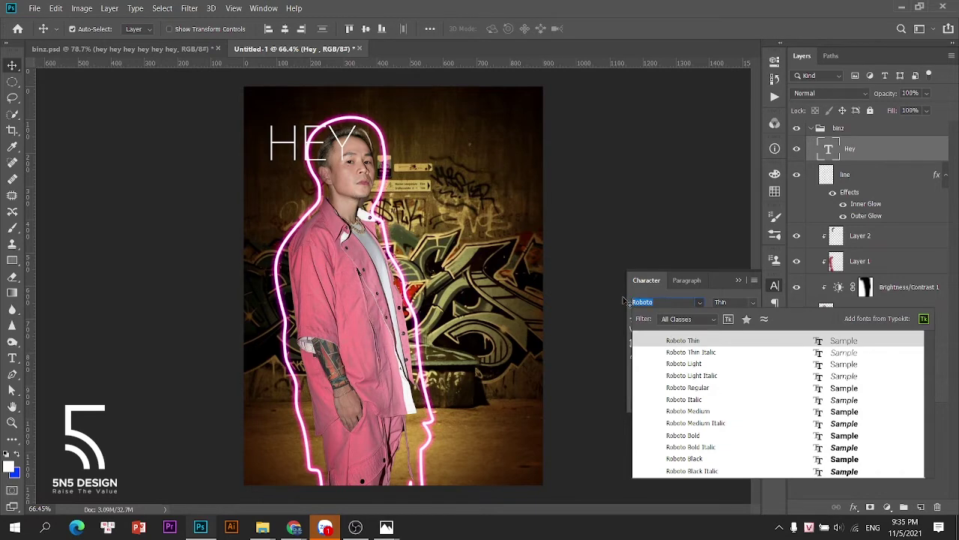
Preview SVN fonts on the HEY text, from SVN-Agency FB through SVN-Arial Bold Italic.
type("s")
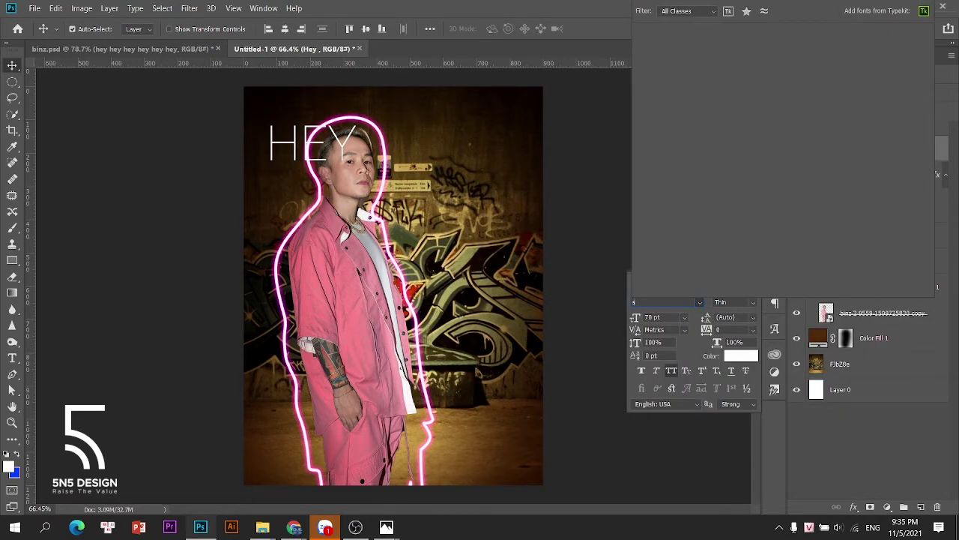
type("vn")
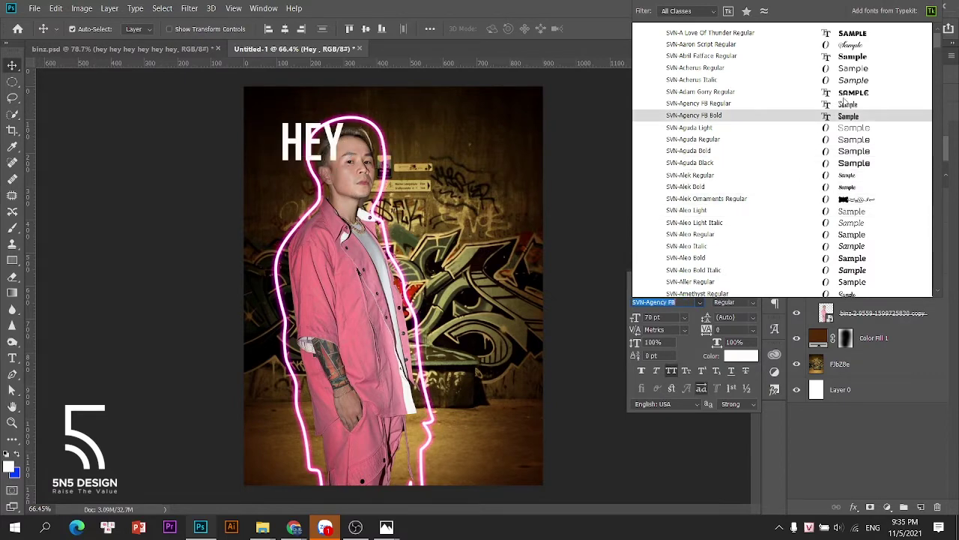
scroll(840, 99, "down", 2)
scroll(843, 112, "down", 4)
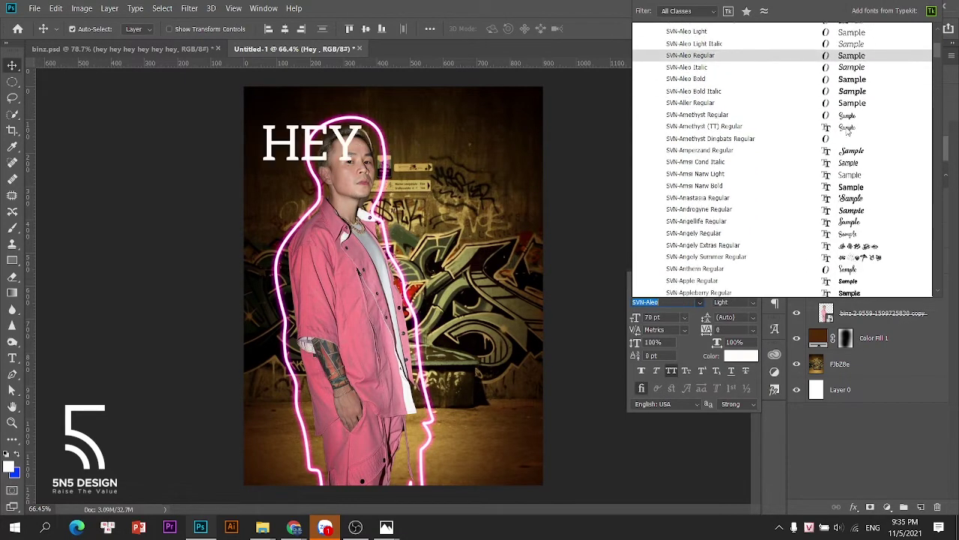
scroll(847, 131, "down", 3)
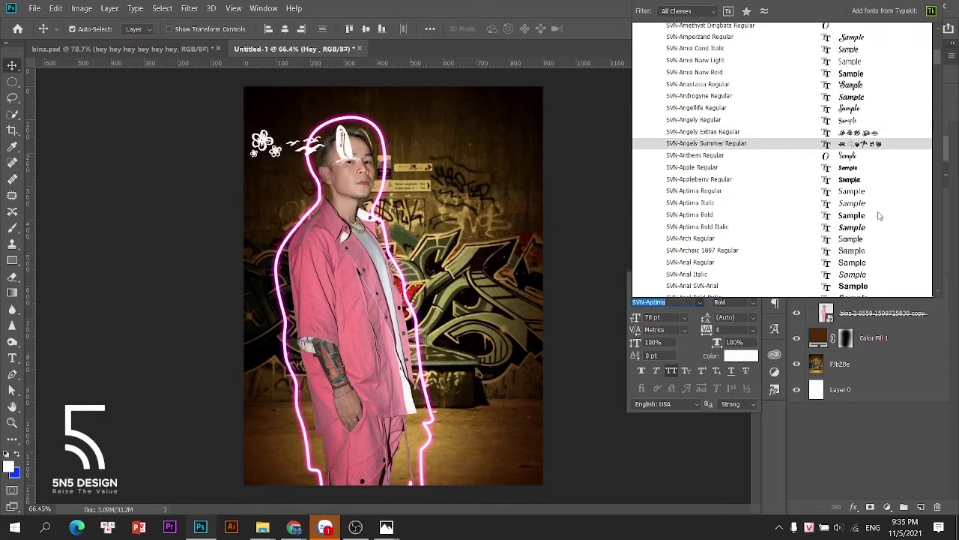
scroll(874, 215, "down", 5)
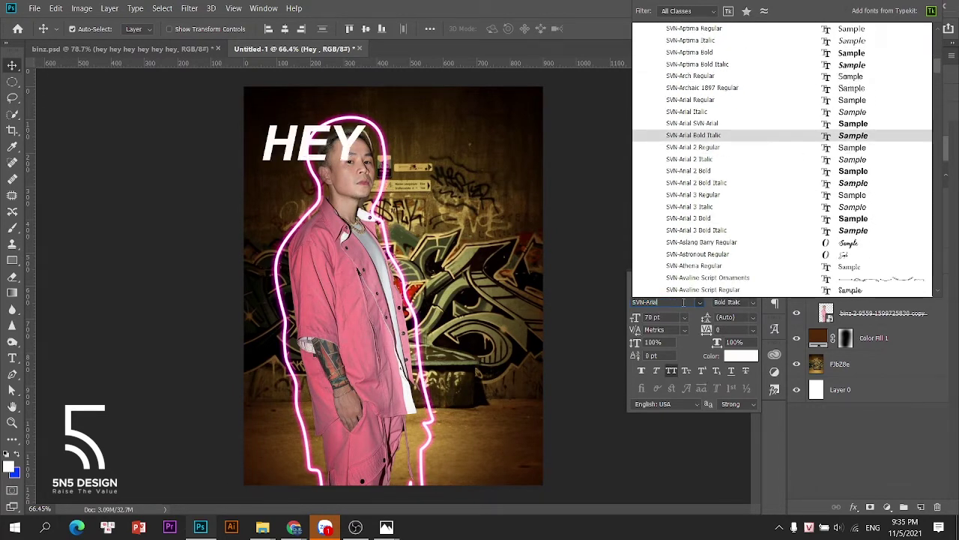
Set the HEY text in SVN-Batman Forever Alternate and scale it down to 41.33 pt in the poster's upper-left corner.
type("bat")
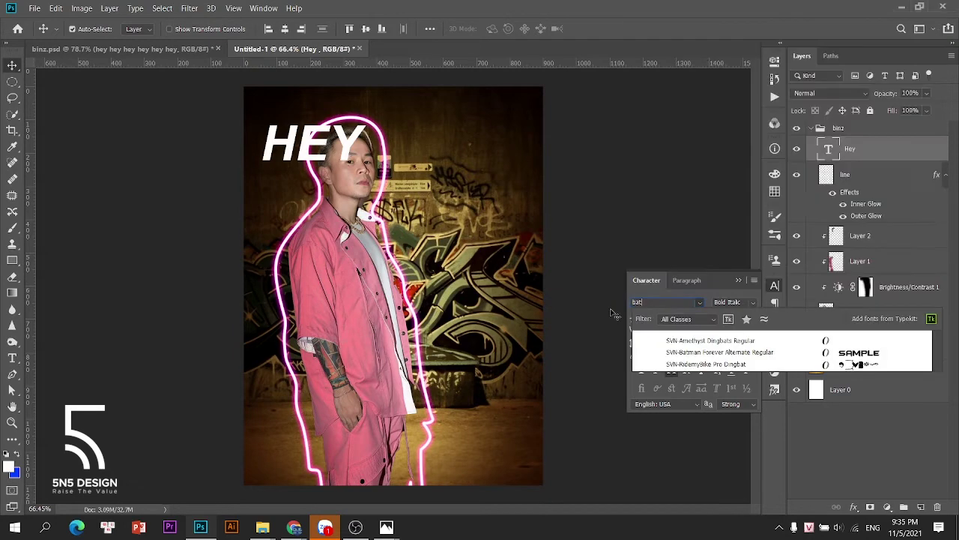
left_click(731, 352)
left_click_drag(298, 150, 307, 128)
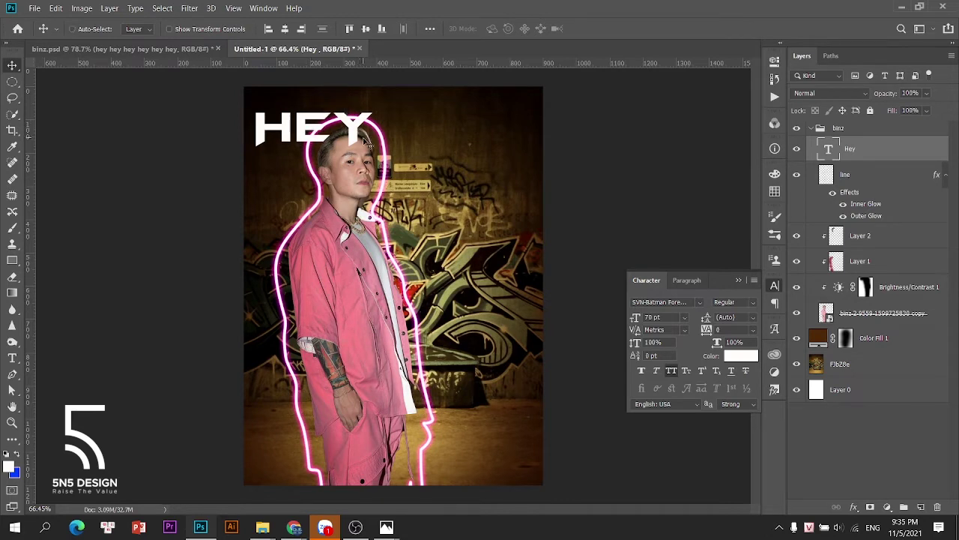
key("ctrl+t")
left_click_drag(400, 149, 341, 119)
key("Return")
Copy the word HEY and paste it repeatedly in the same text layer so the line reads HEY five times.
key("t")
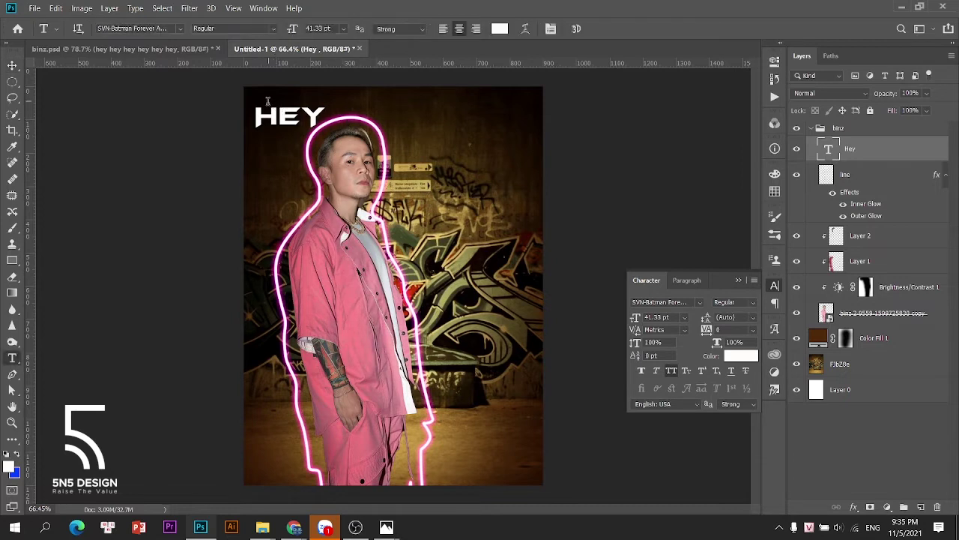
left_click_drag(259, 112, 376, 113)
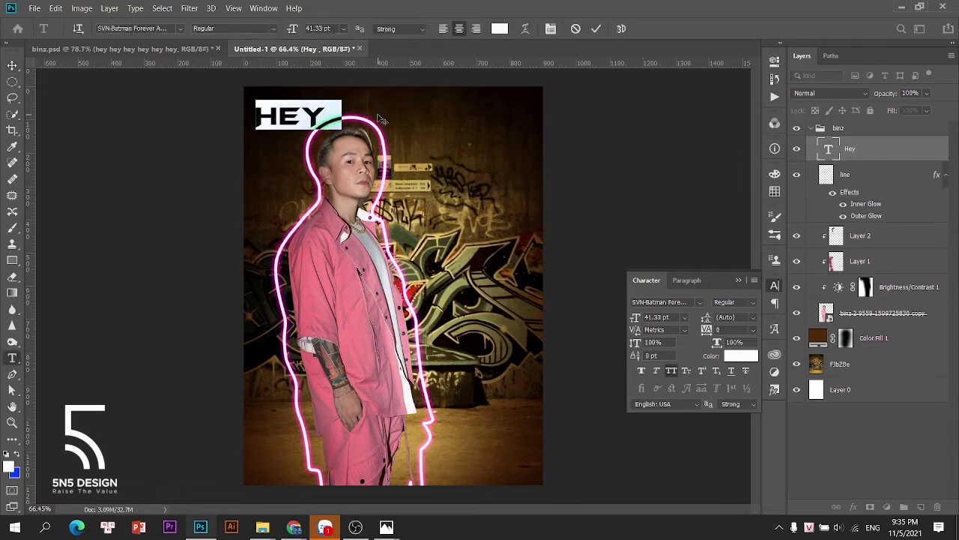
left_click(325, 119)
left_click_drag(326, 116, 259, 113)
key("ctrl+c")
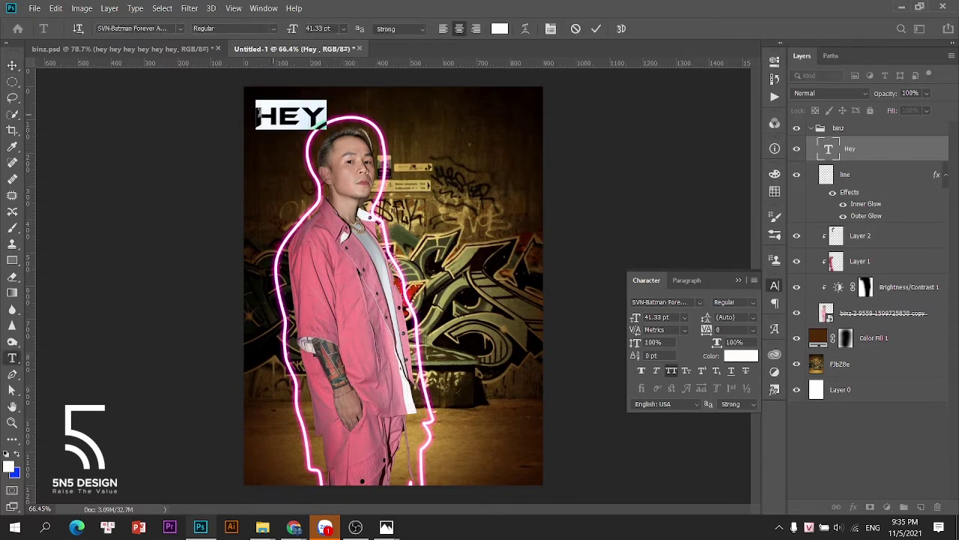
left_click(325, 101)
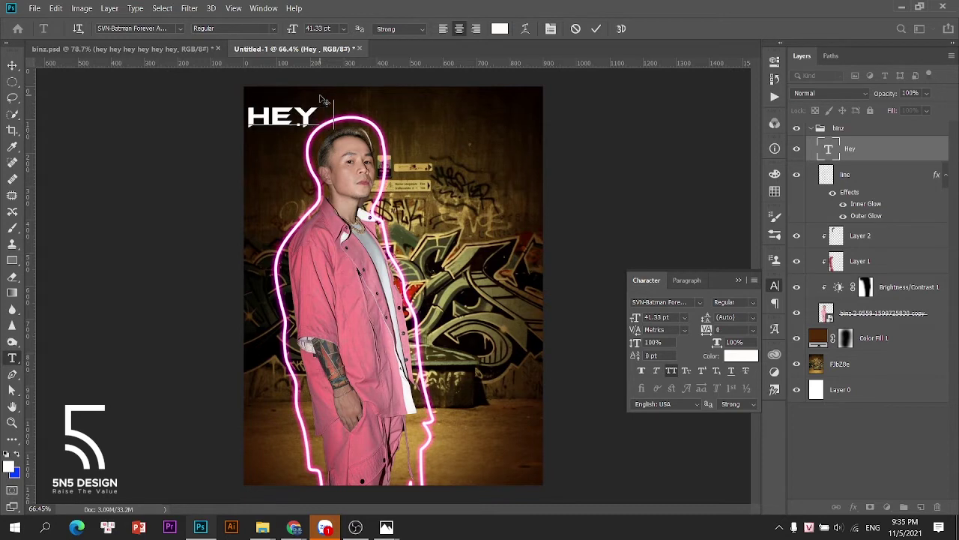
key("ctrl+v")
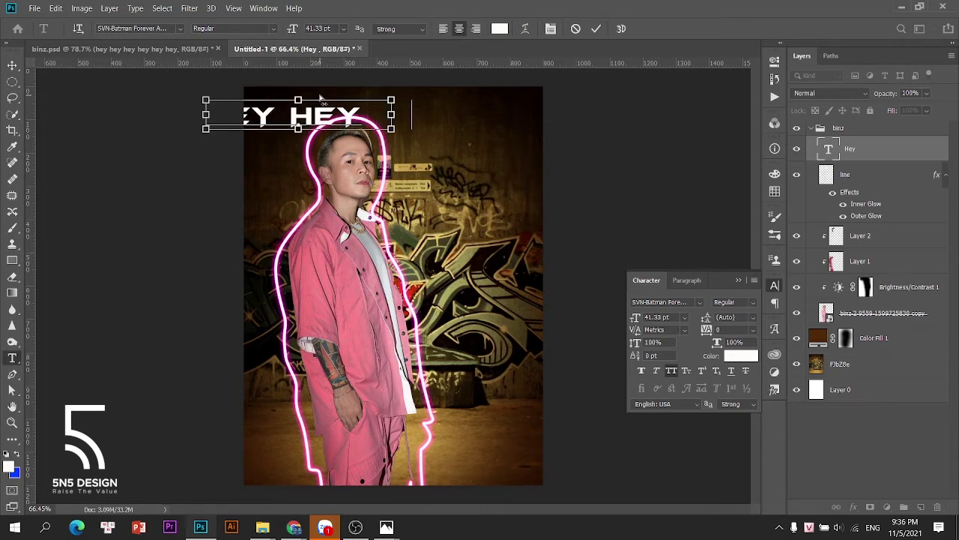
key("ctrl+v")
type("v")
key("ctrl+v")
key("BackSpace")
key("BackSpace")
key("BackSpace")
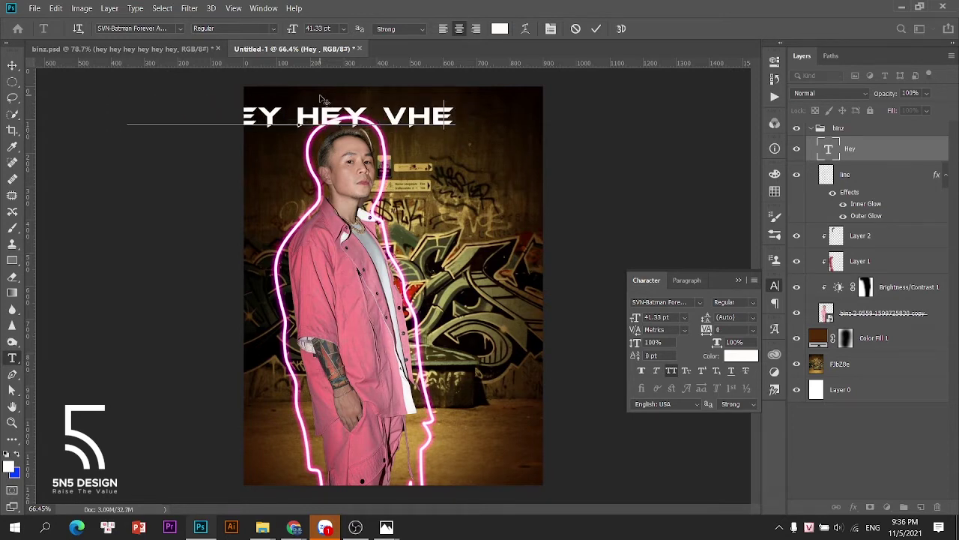
key("BackSpace")
key("ctrl+v")
key("ctrl+v")
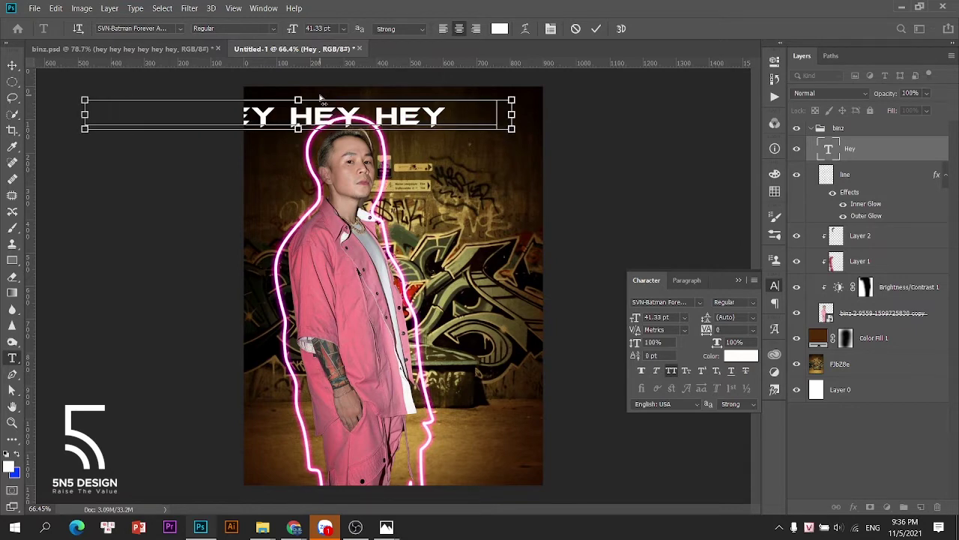
key("ctrl+Return")
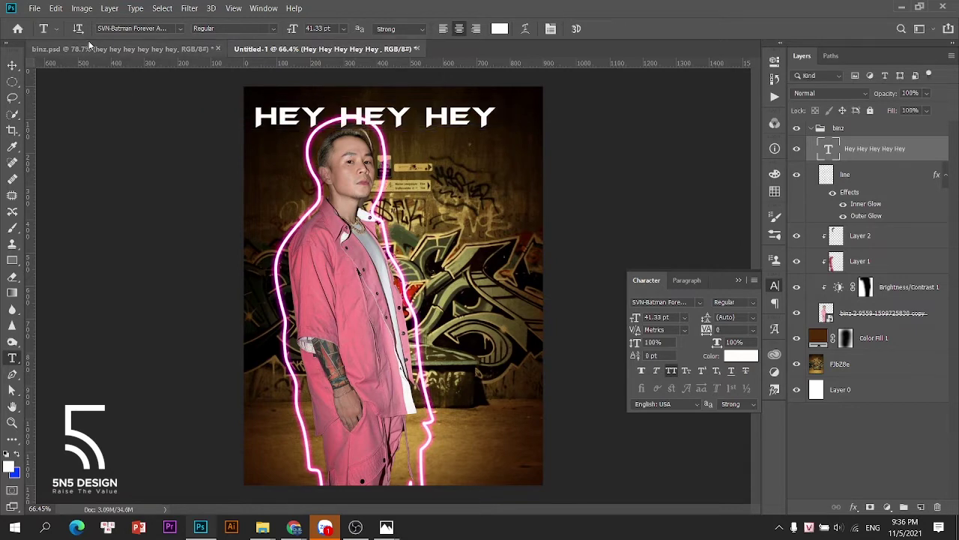
Scale the five-HEY line down to 27.34 pt and position it across the top edge of the poster.
left_click(12, 66)
key("ctrl+t")
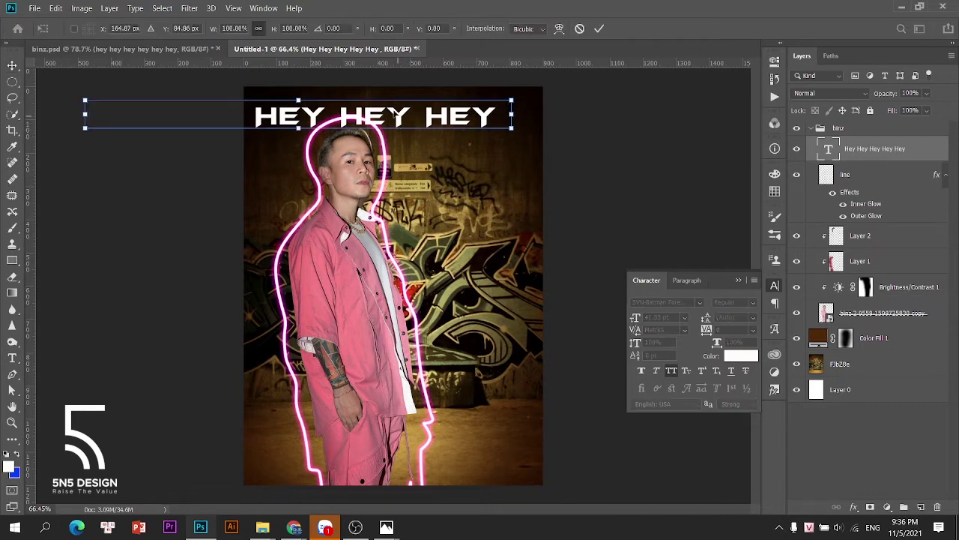
left_click_drag(402, 114, 499, 108)
left_click_drag(604, 95, 504, 116)
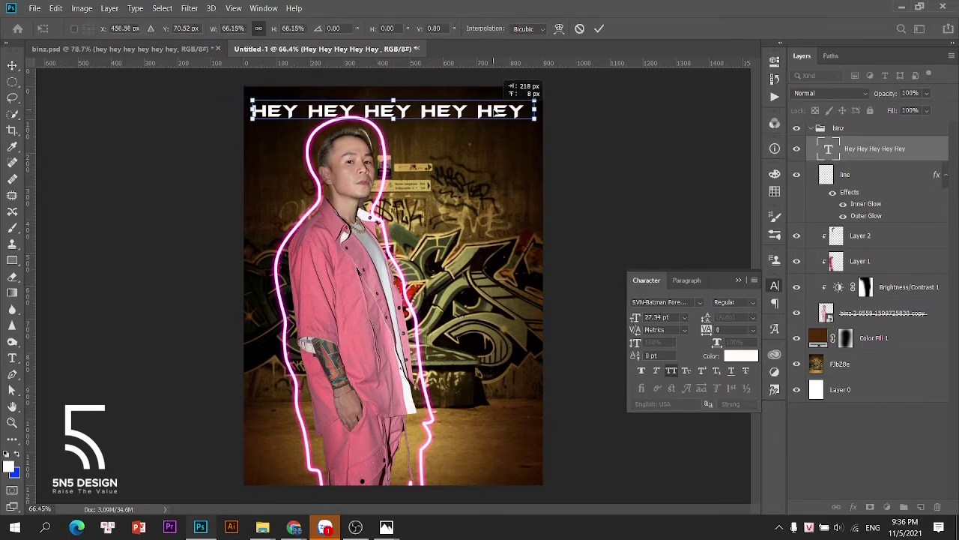
key("Return")
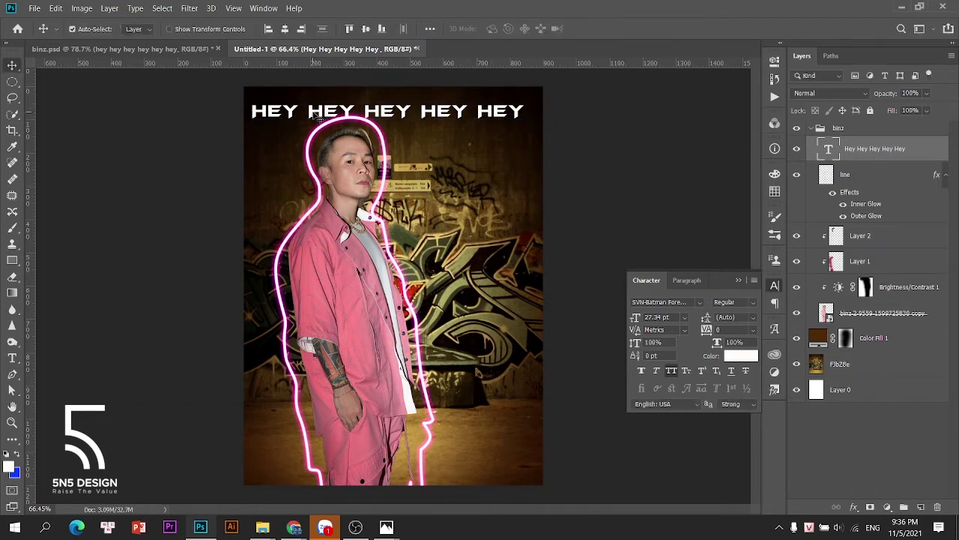
mouse_move(315, 114)
left_mouse_down()
mouse_move(354, 114)
mouse_move(318, 111)
left_mouse_up()
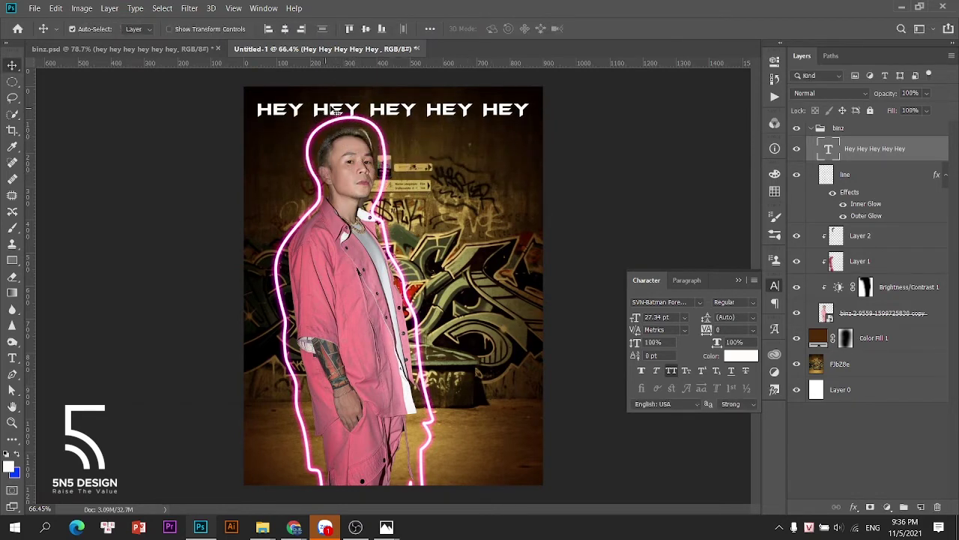
Add a Lorem Ipsum placeholder text layer, scaled down to 24.54 pt, beside the man's head under the HEY line.
key("t")
left_click(426, 162)
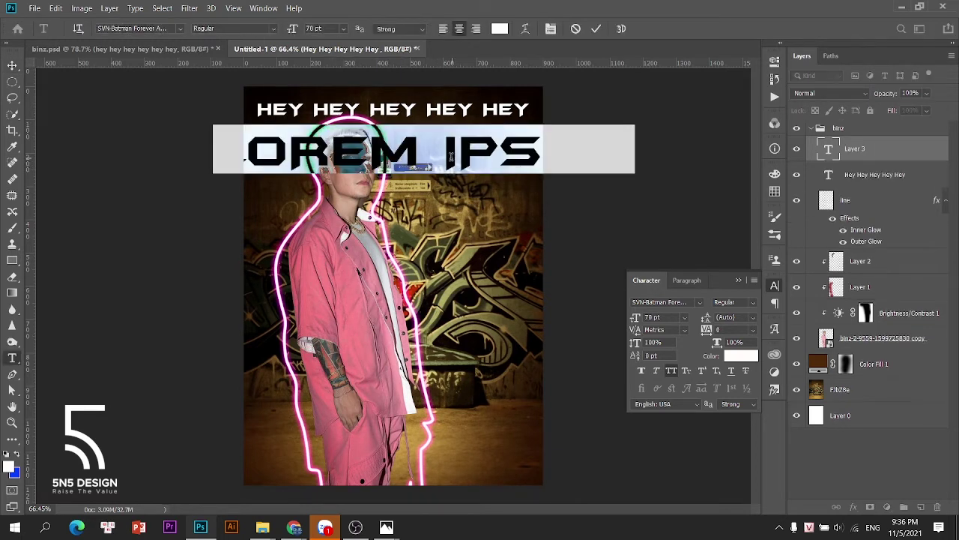
left_click(13, 65)
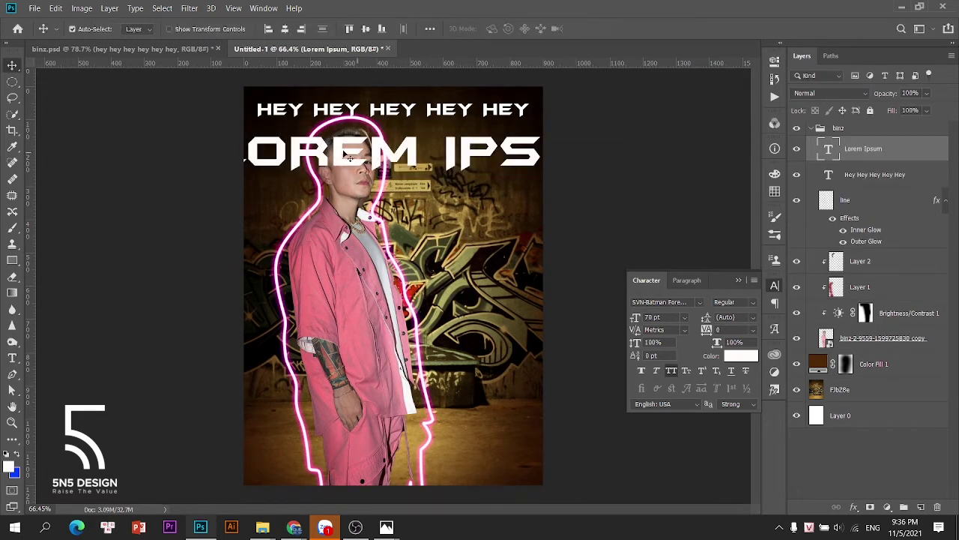
key("ctrl+t")
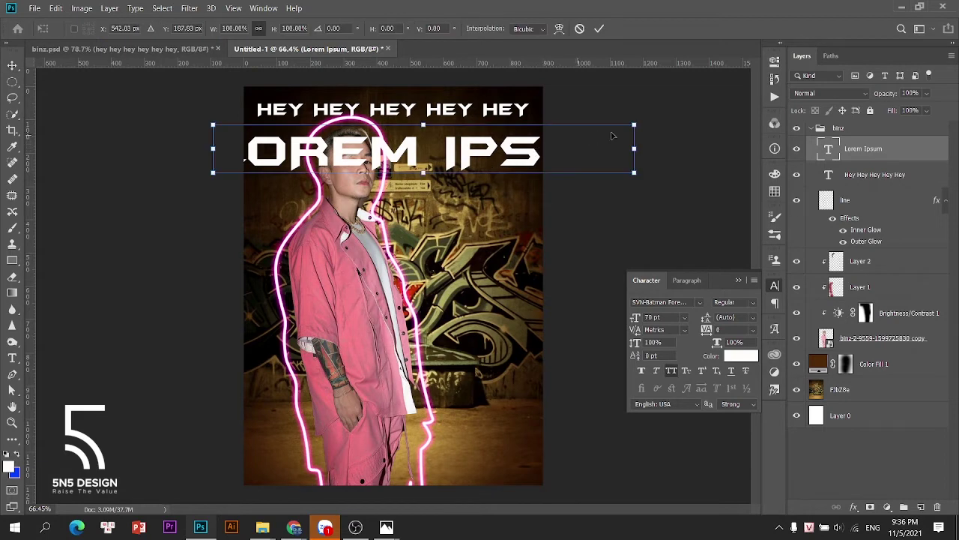
left_click_drag(636, 124, 488, 165)
key("Return")
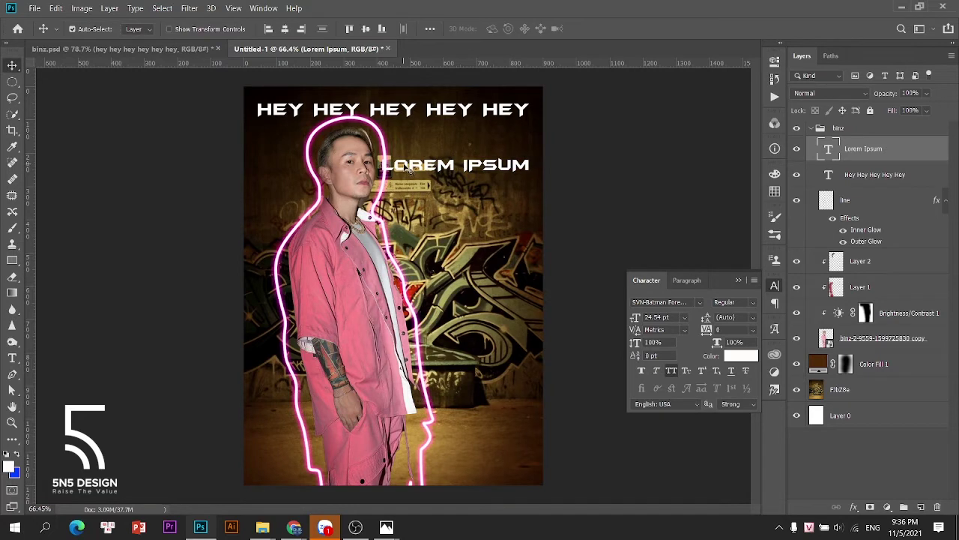
left_click(11, 357)
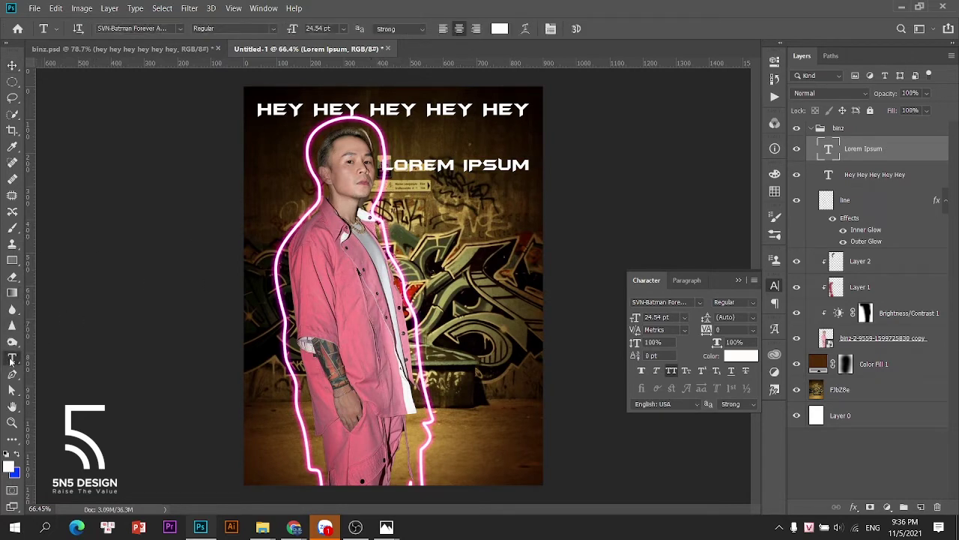
left_click(416, 199)
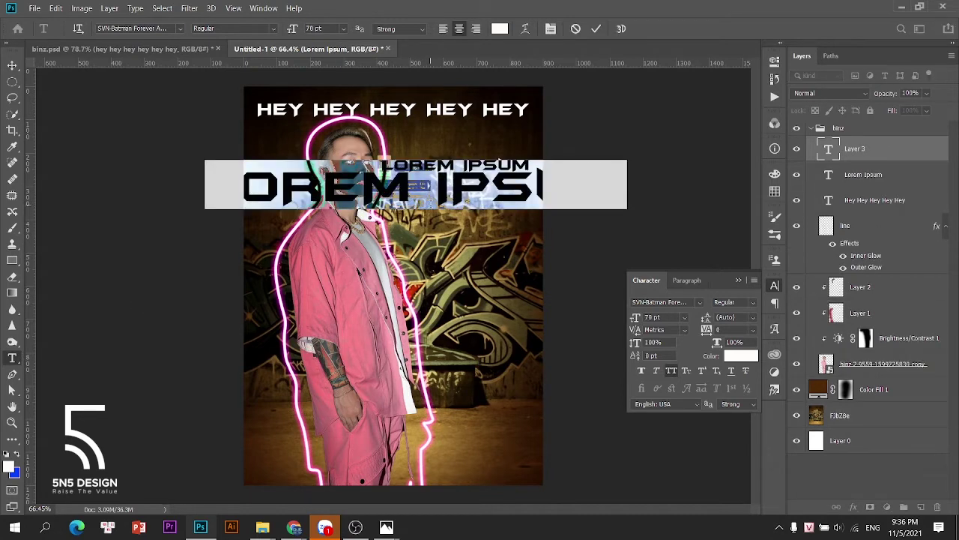
type("Hey")
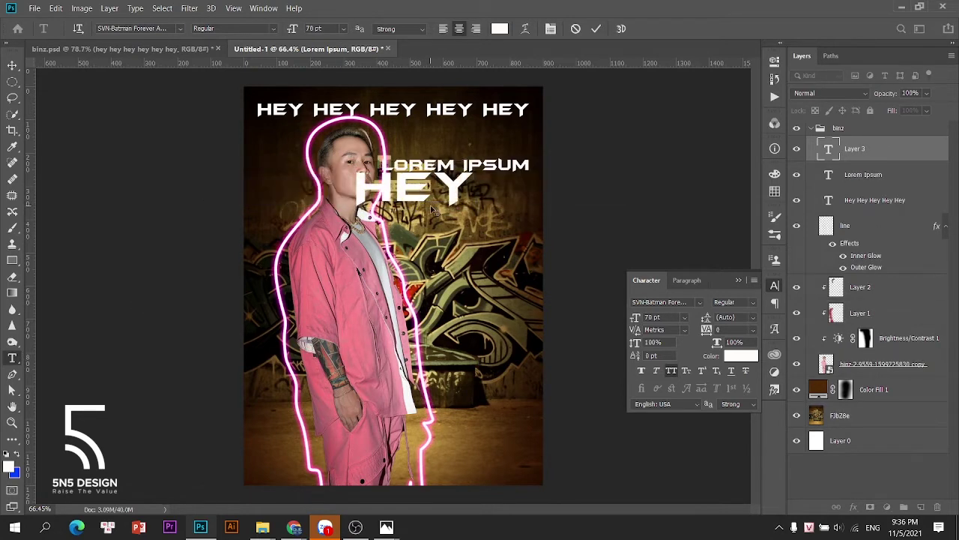
key("ctrl+Return")
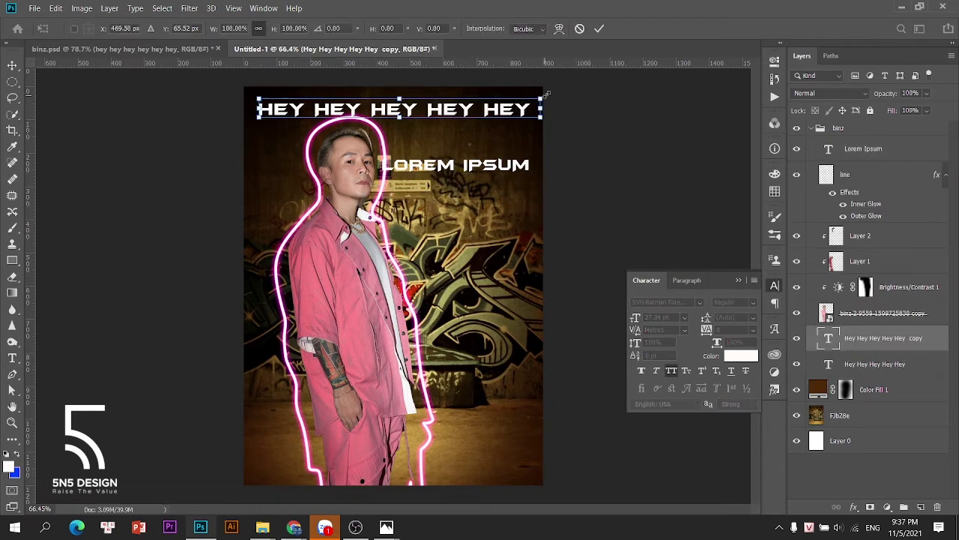
Rotate the copy of the HEY line 90 degrees and place it vertically along the poster's left edge.
key("ctrl+t")
left_click_drag(555, 94, 412, 231)
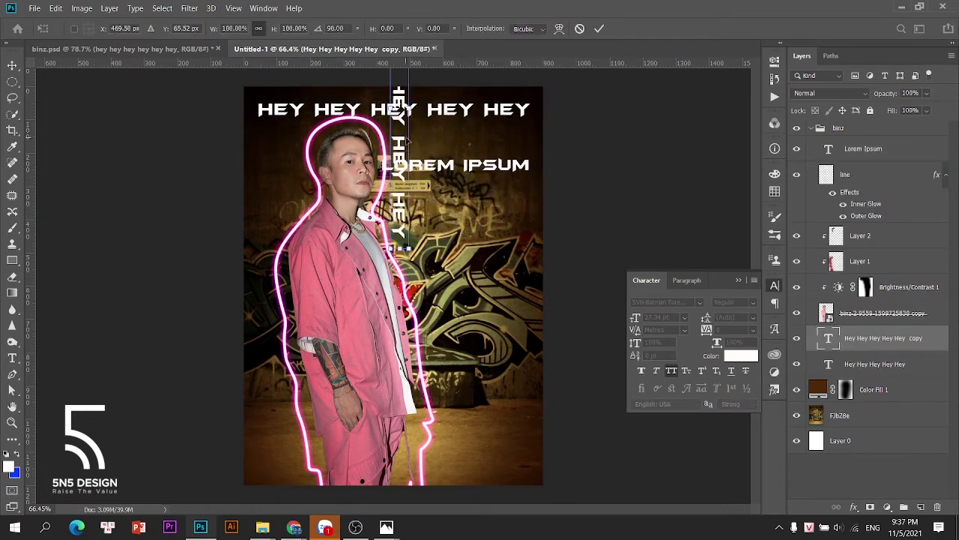
left_click_drag(396, 156, 275, 266)
left_click_drag(288, 229, 283, 298)
key("Return")
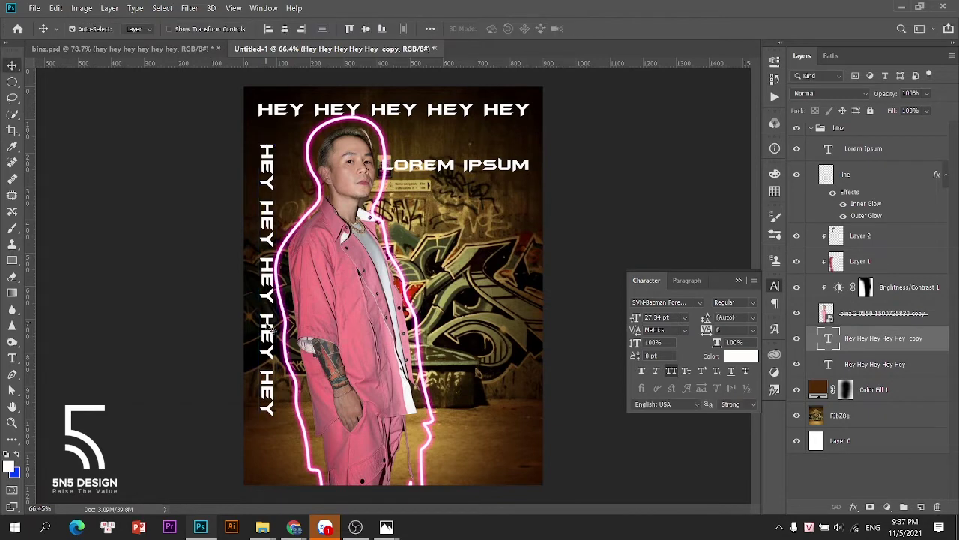
Extend the vertical line with two more HEY words and move it to start just below the horizontal HEY line.
key("t")
left_click(266, 412)
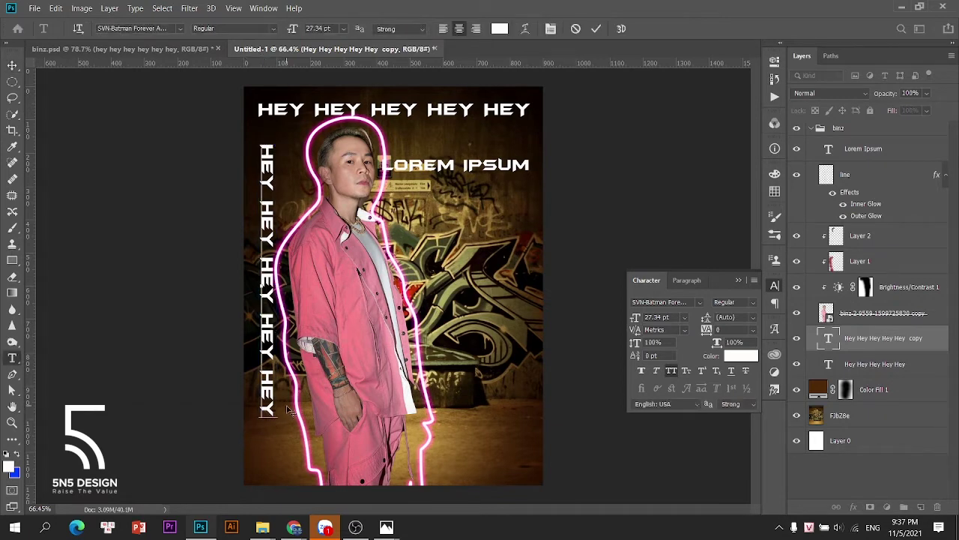
type("HEY")
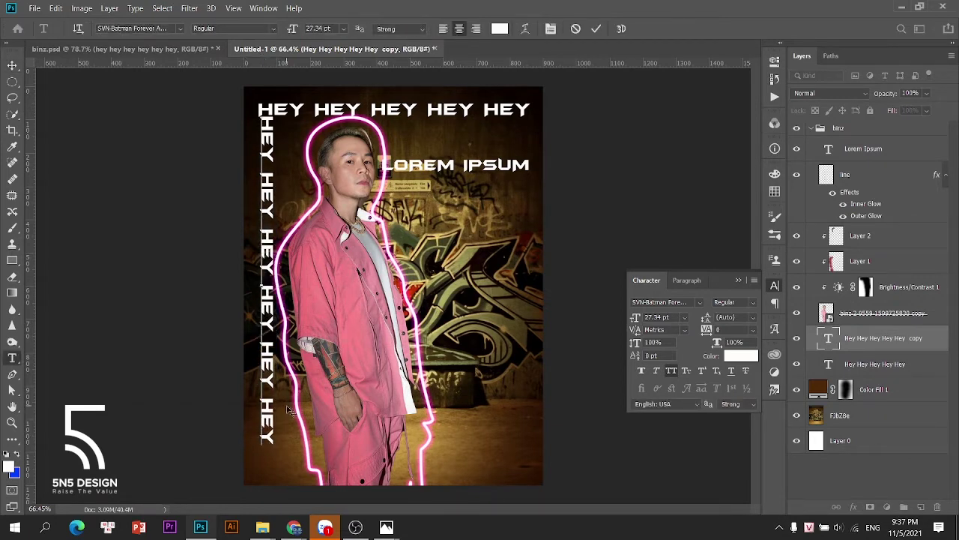
type(" hey")
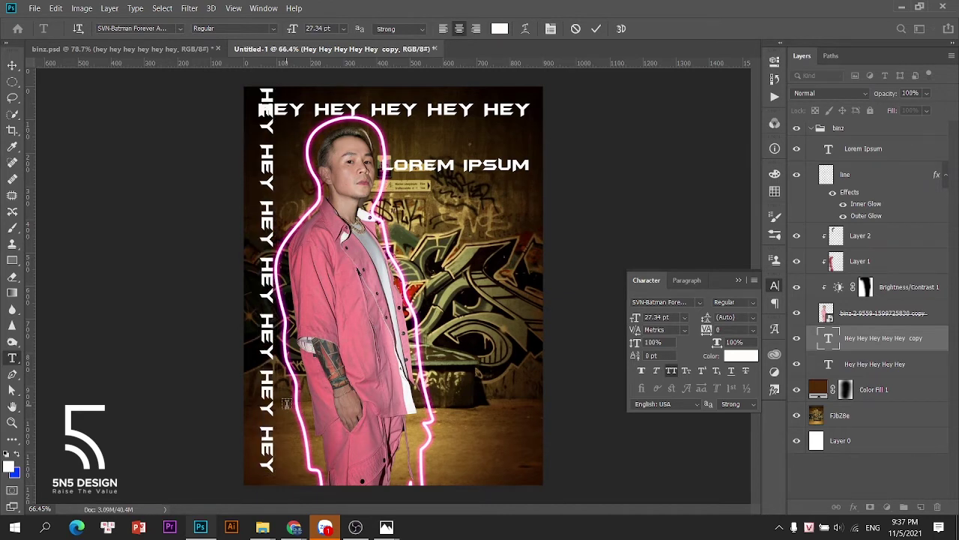
key("ctrl+Return")
left_click(12, 65)
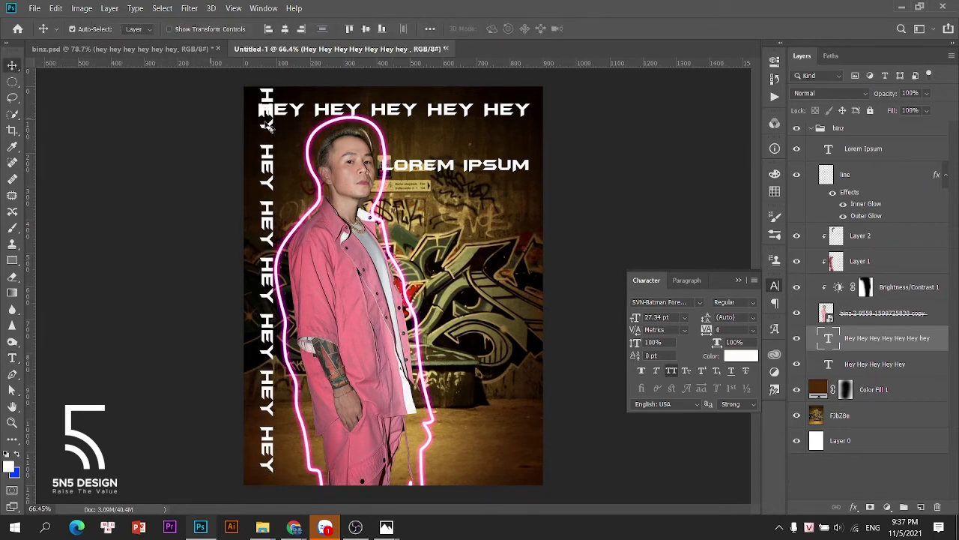
left_click_drag(267, 131, 265, 169)
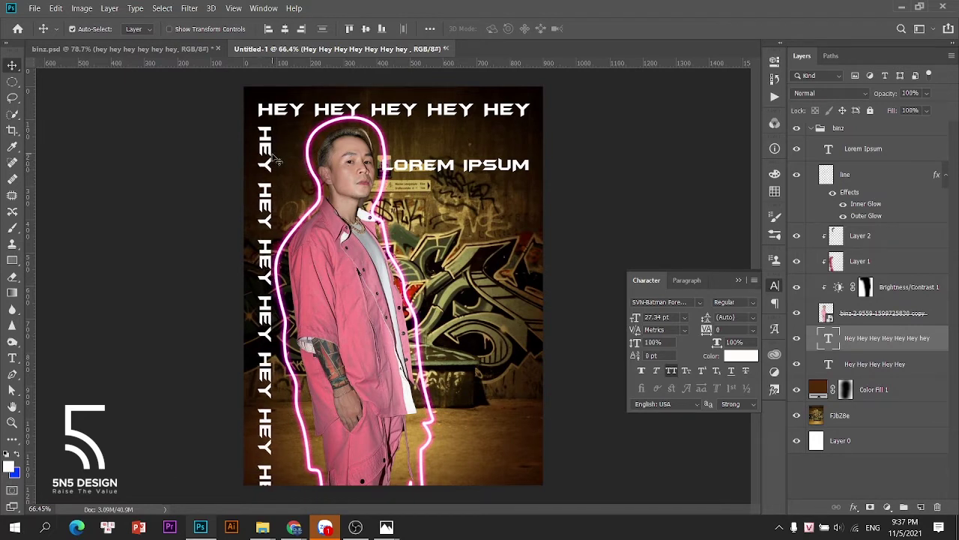
Add a Stroke layer effect to the horizontal HEY line and set its colour to white (ffffff).
left_click(289, 111)
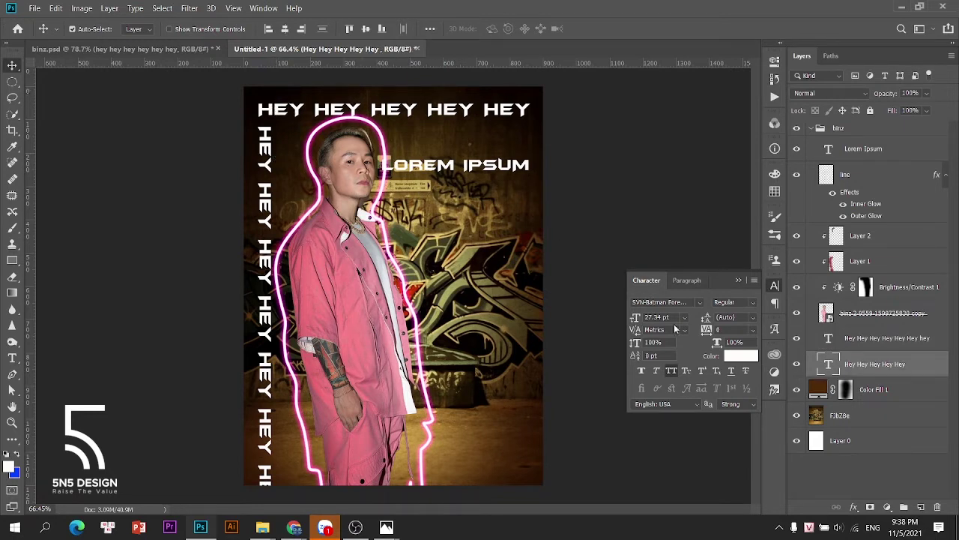
right_click(867, 371)
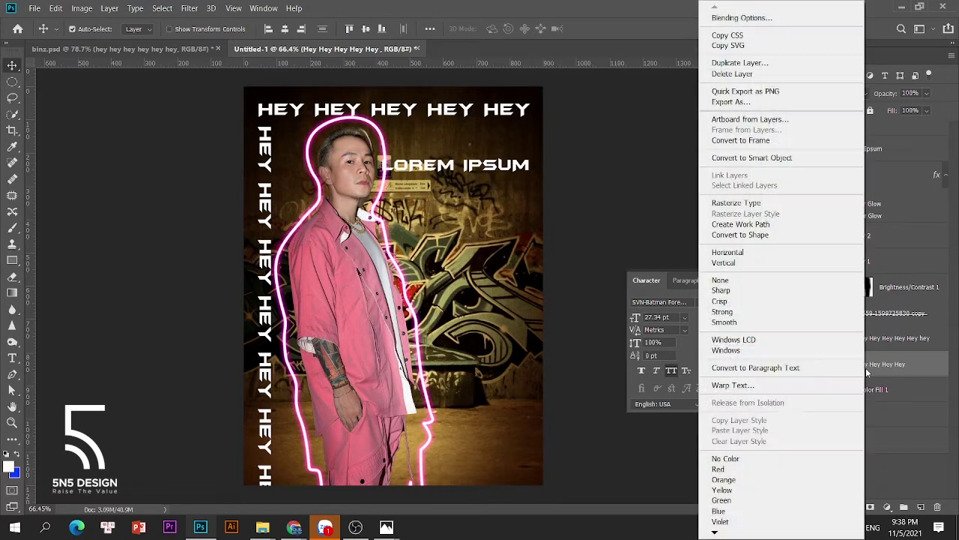
left_click(750, 18)
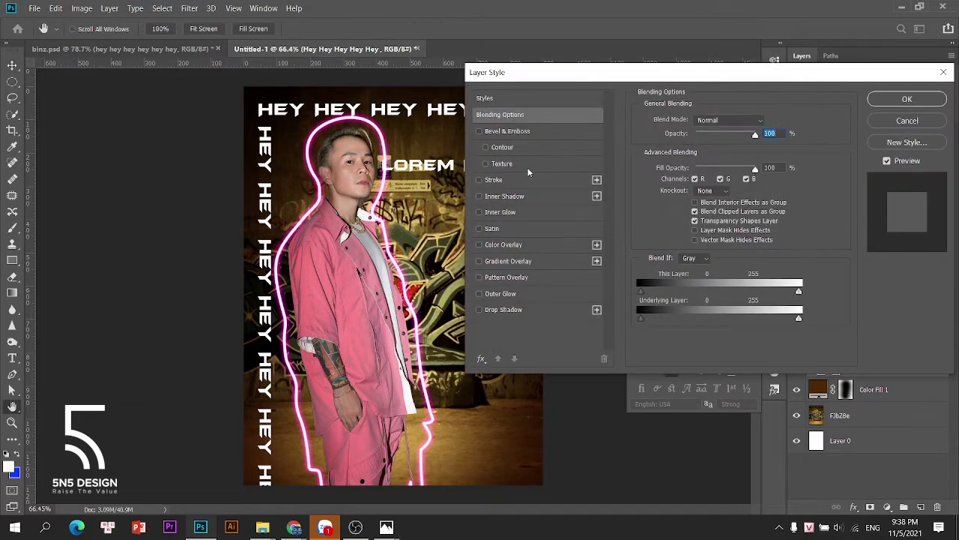
left_click(494, 179)
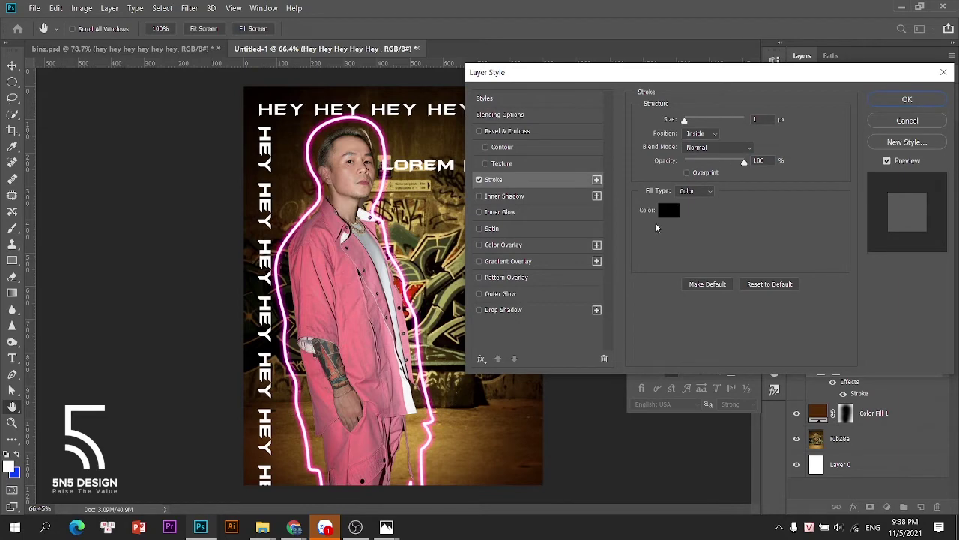
left_click(668, 211)
type("ffffff")
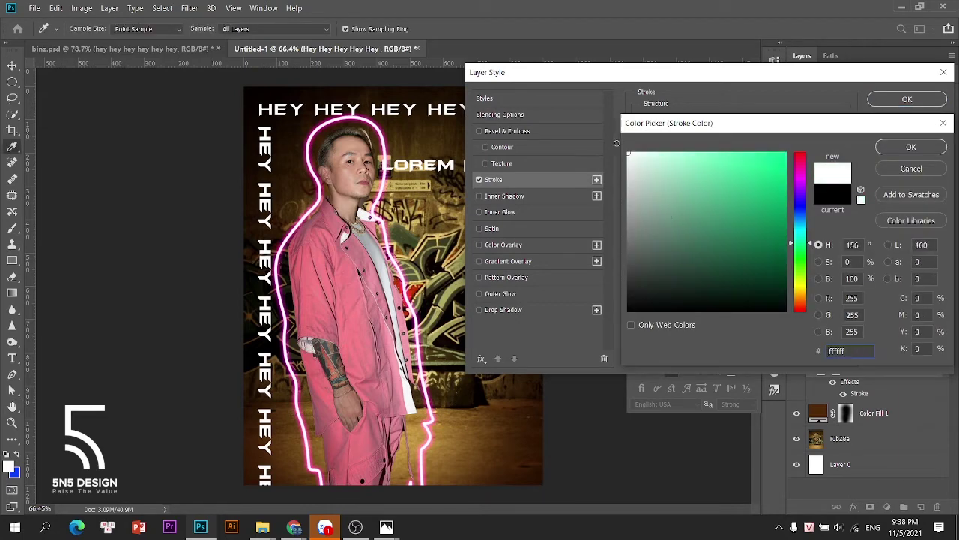
left_click(908, 148)
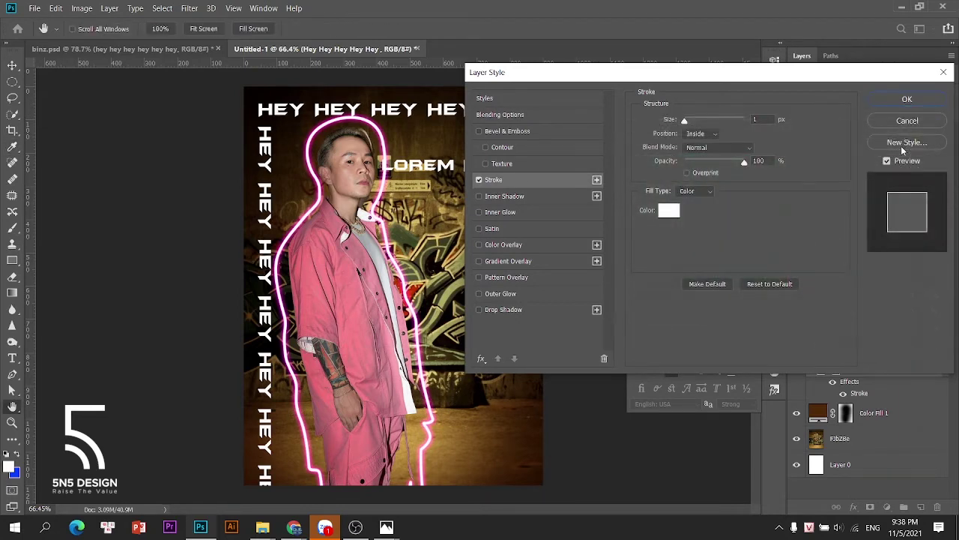
Increase the size of the white stroke and apply the layer style to the horizontal HEY line.
left_click(702, 135)
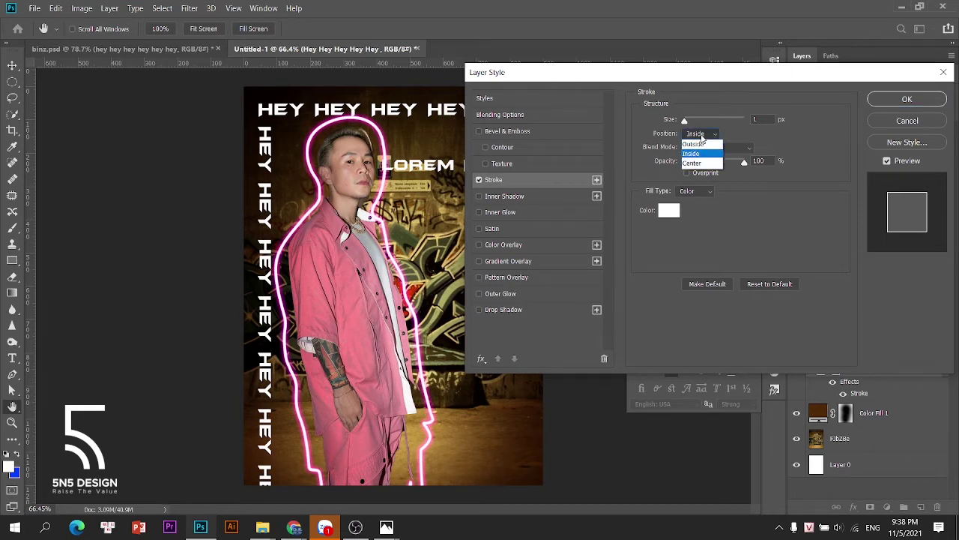
left_click(818, 113)
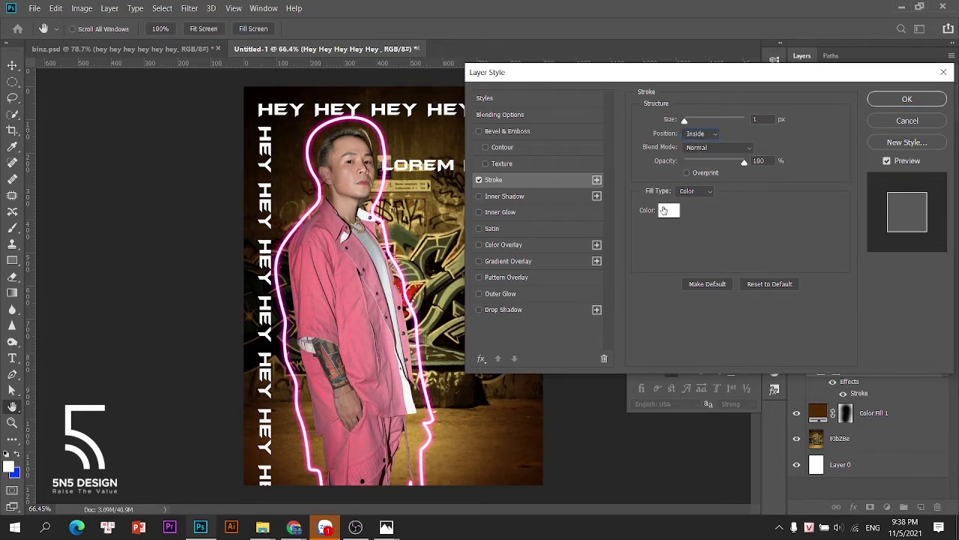
left_click(663, 211)
left_click_drag(804, 171, 798, 161)
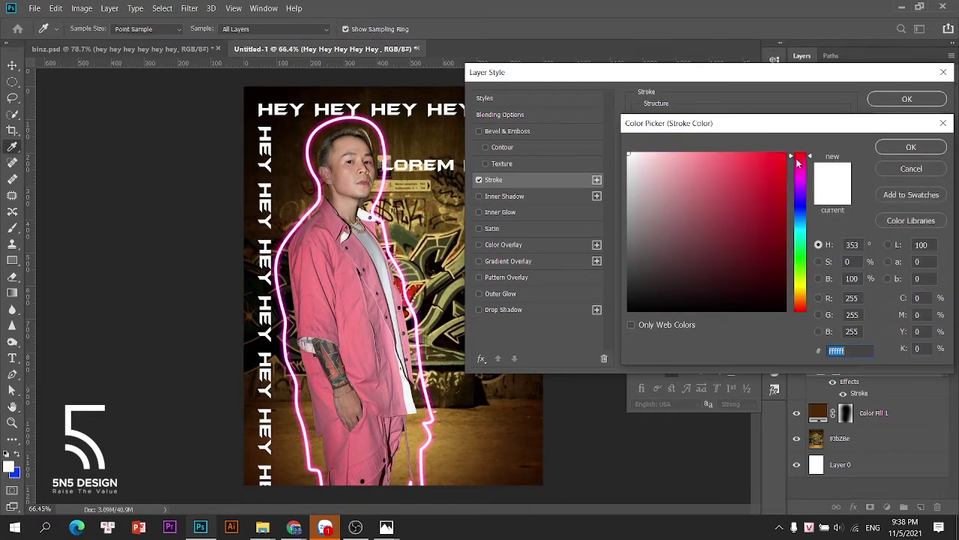
left_click(800, 256)
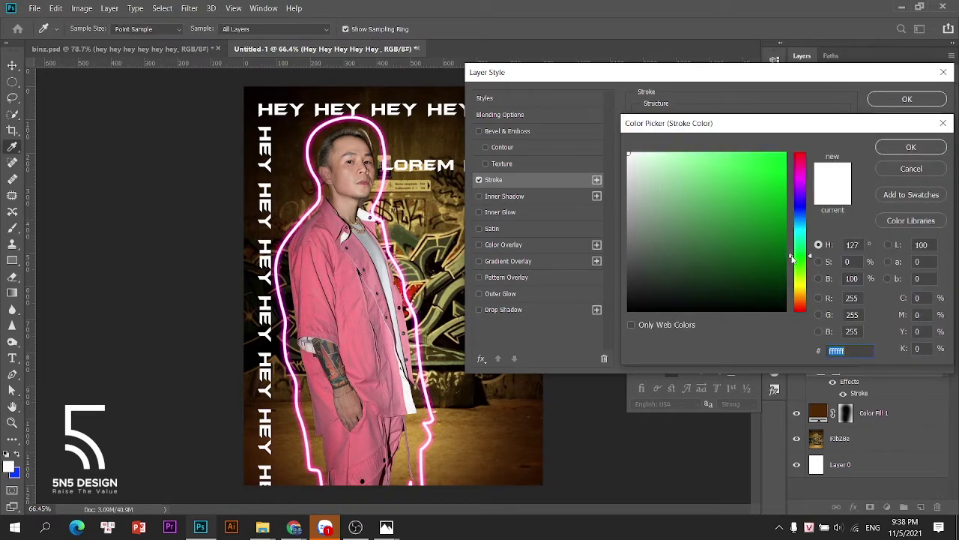
left_click_drag(791, 257, 800, 139)
left_click(911, 148)
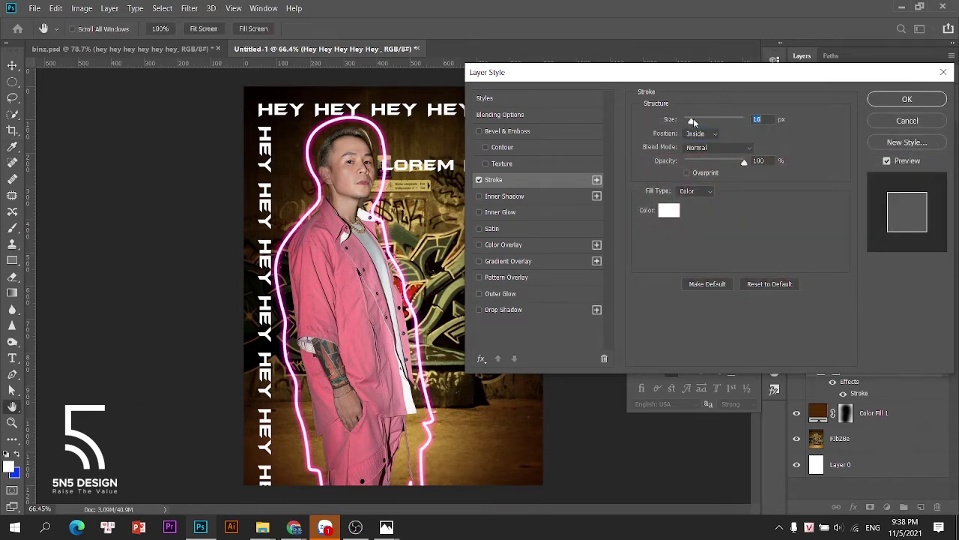
left_click(903, 101)
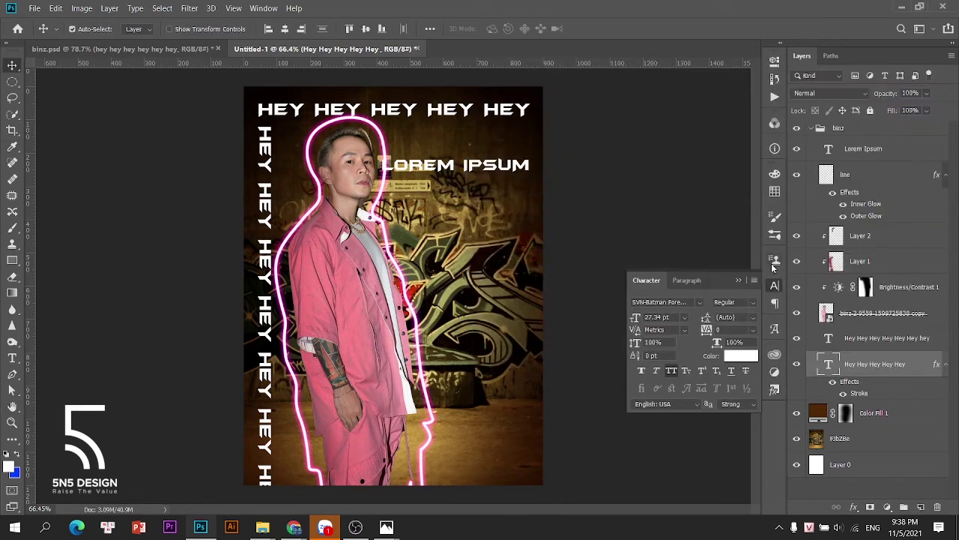
Recolour the horizontal HEY line's stroke to red (ff0000) and reduce its size to 1 px.
scroll(447, 118, "up", 2)
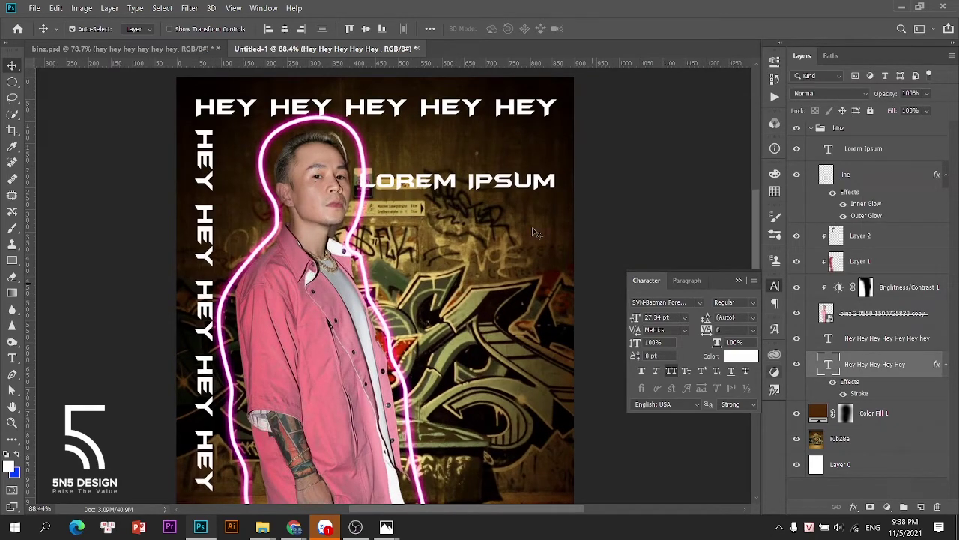
key("space")
double_click(851, 382)
left_click(534, 180)
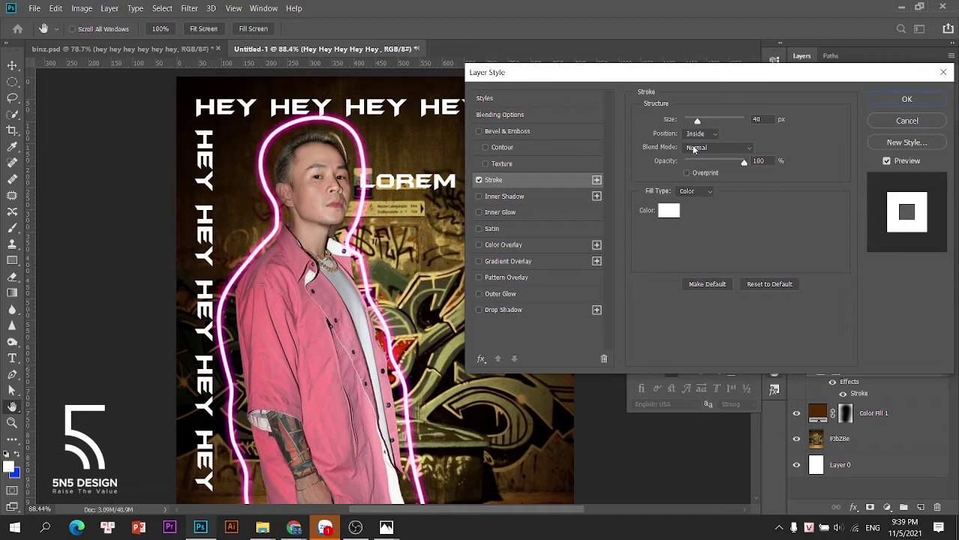
left_click(669, 210)
type("ff0000")
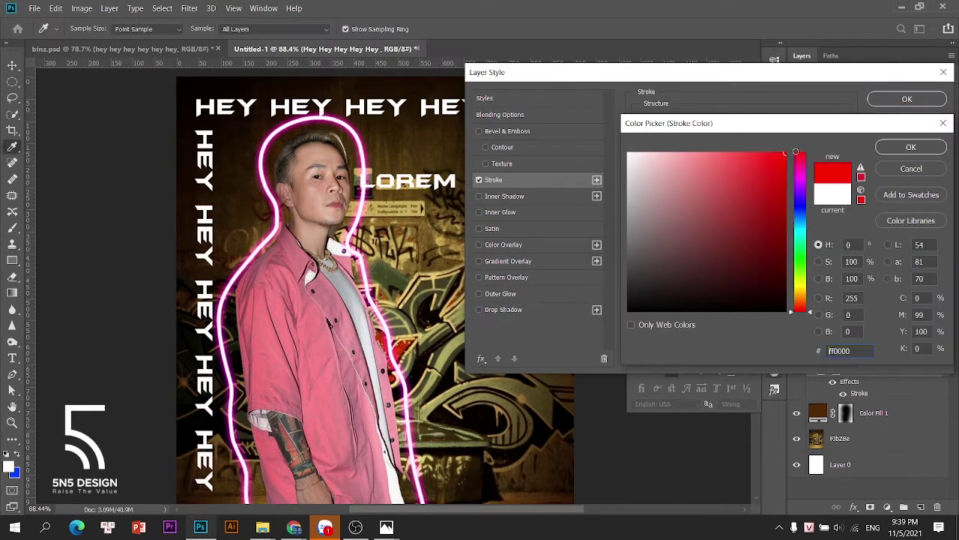
left_click(911, 148)
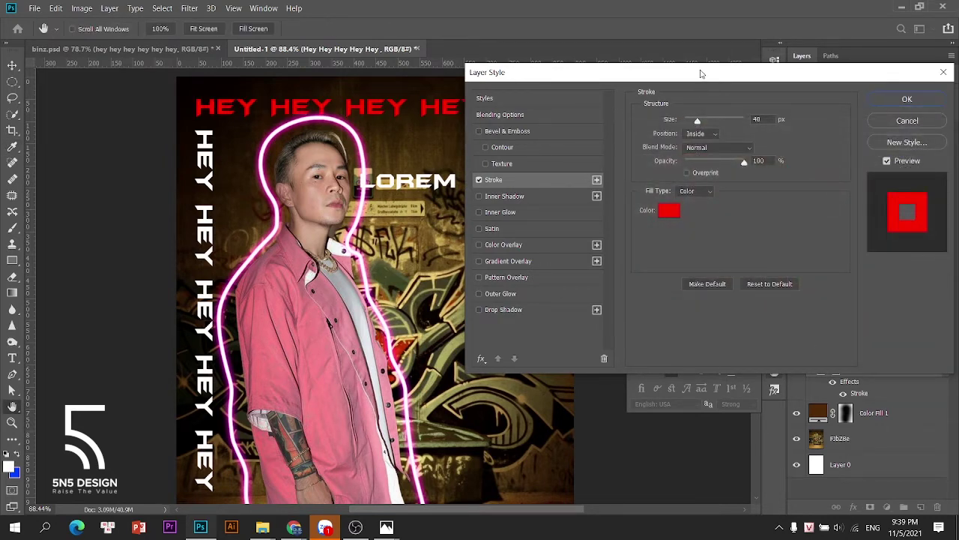
left_click_drag(700, 73, 688, 171)
left_click_drag(685, 218, 677, 219)
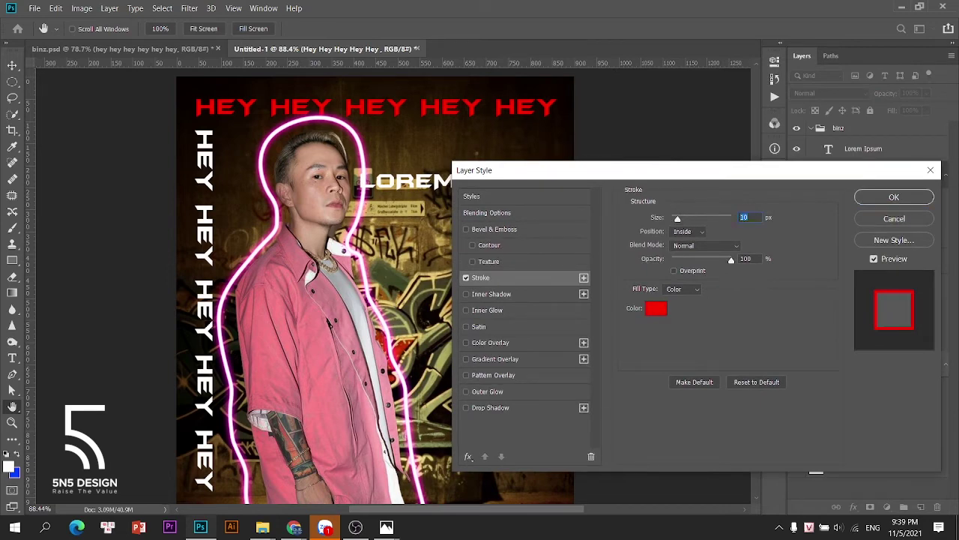
left_click(892, 197)
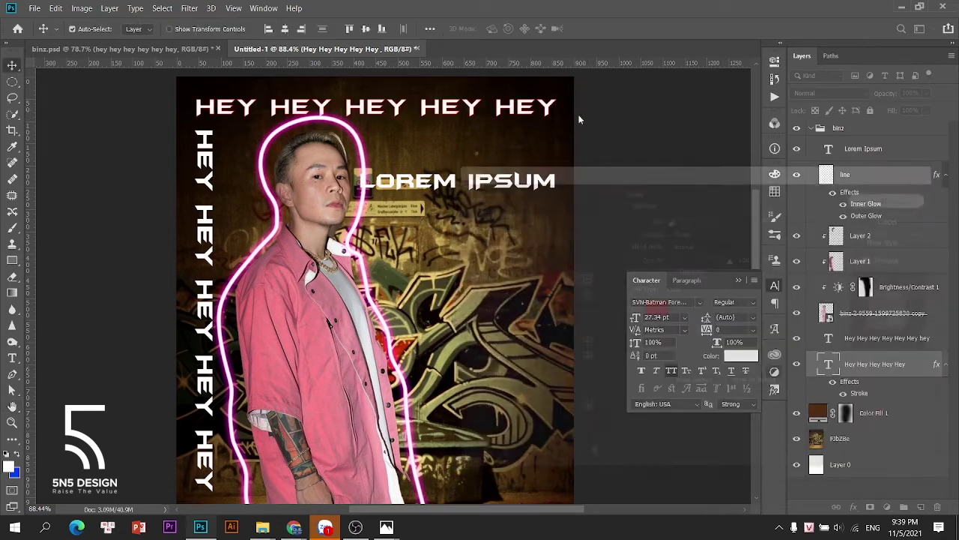
Compare the Inside, Outside and Center positions for the HEY line's stroke and apply Outside.
scroll(464, 109, "up", 5)
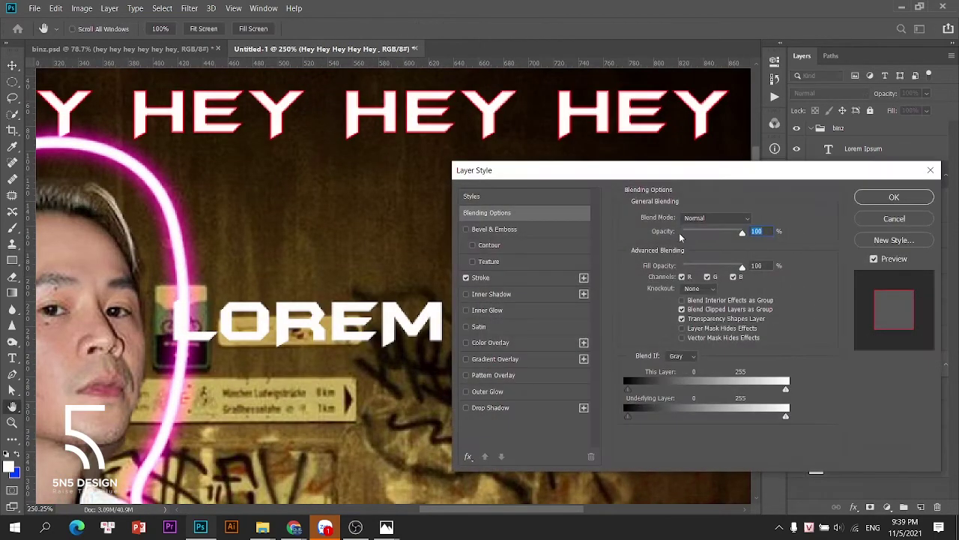
left_click(500, 276)
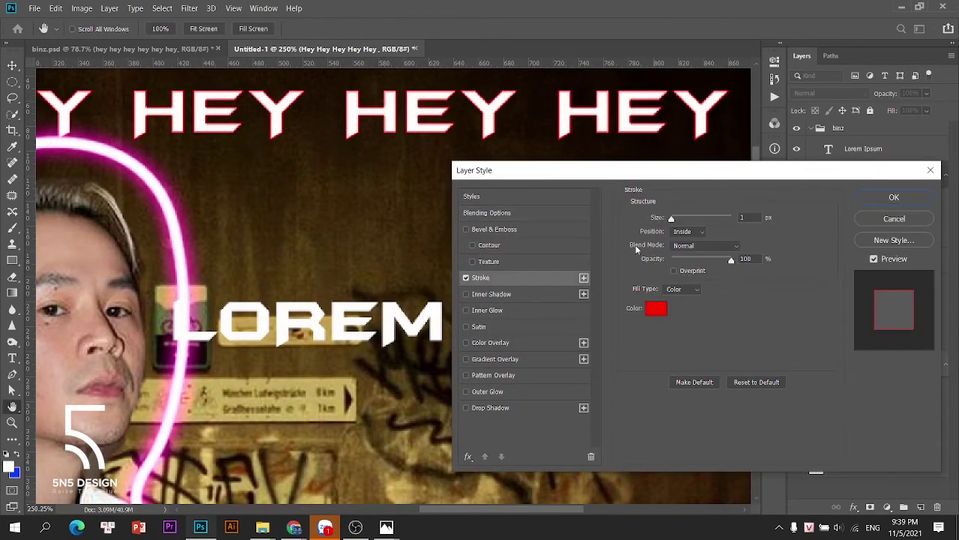
left_click(692, 233)
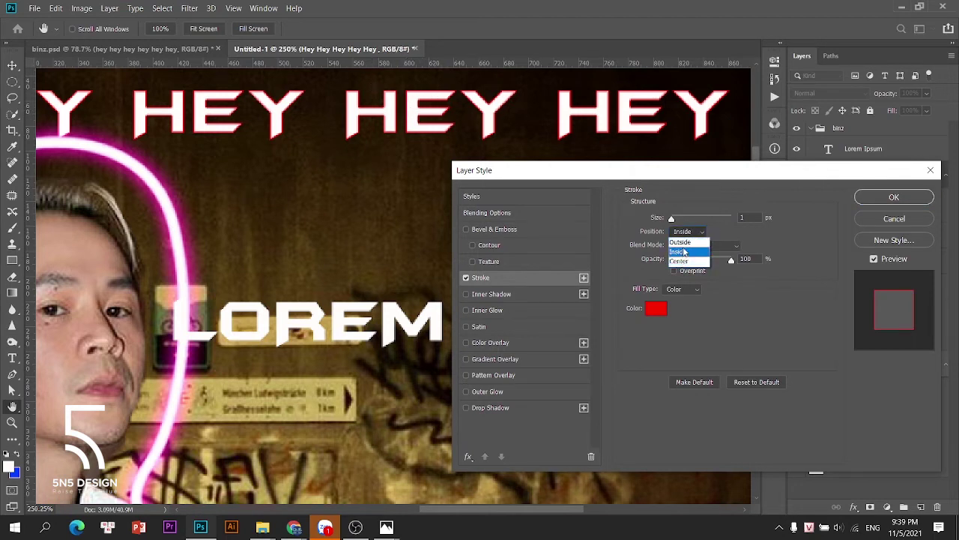
left_click(681, 242)
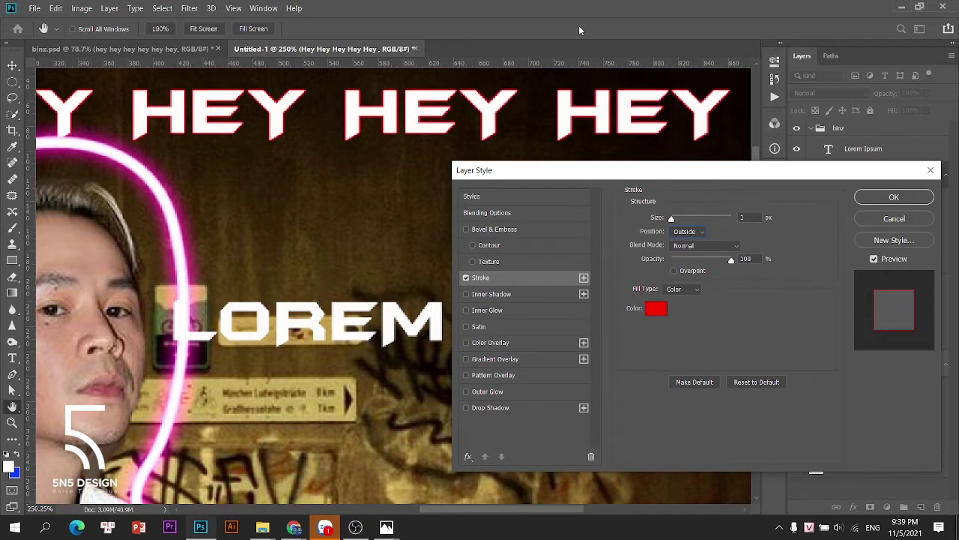
left_click(699, 232)
left_click(693, 252)
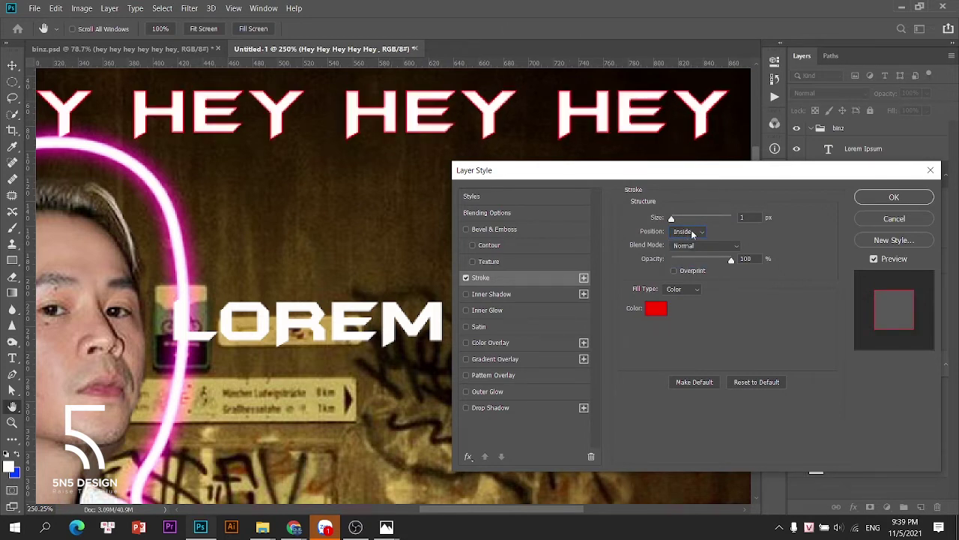
left_click(691, 230)
left_click(684, 241)
left_click(685, 232)
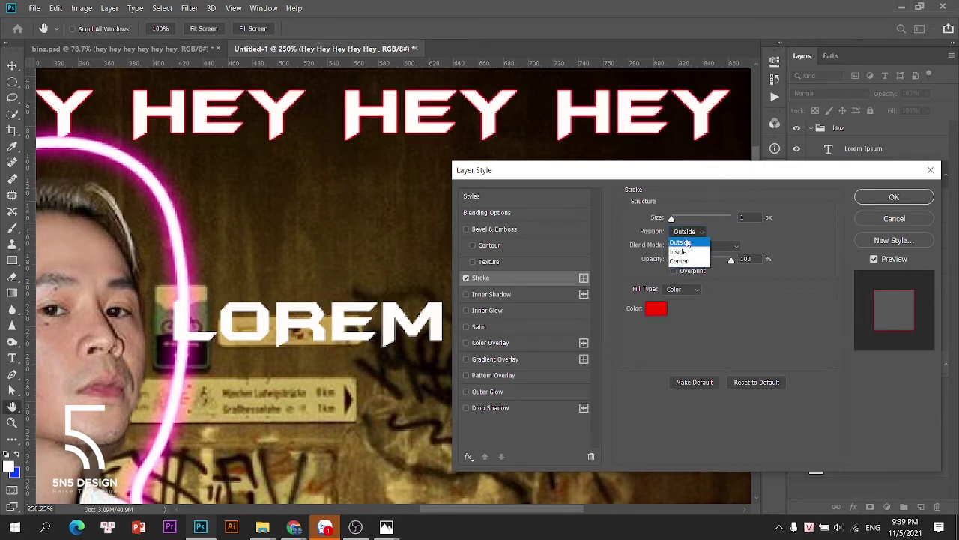
left_click(684, 264)
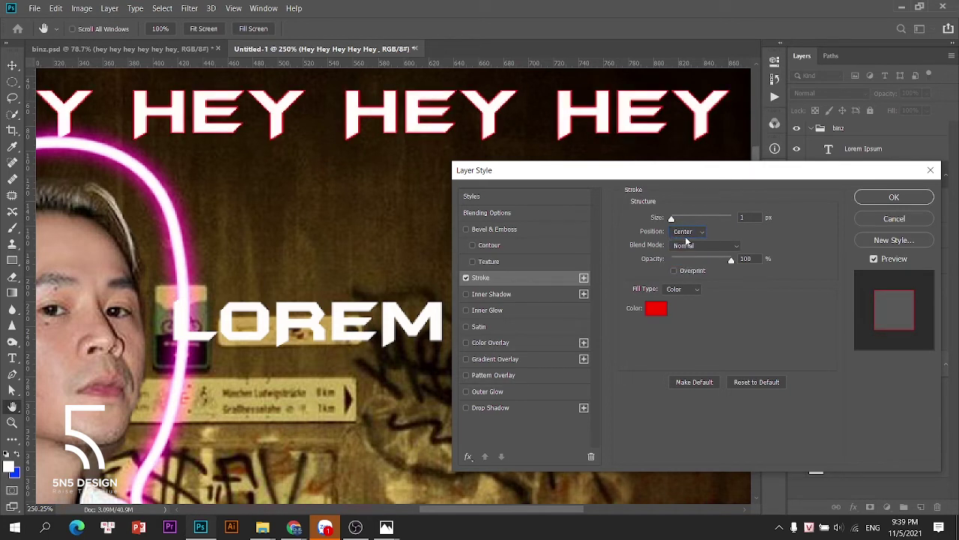
left_click(687, 231)
left_click(693, 242)
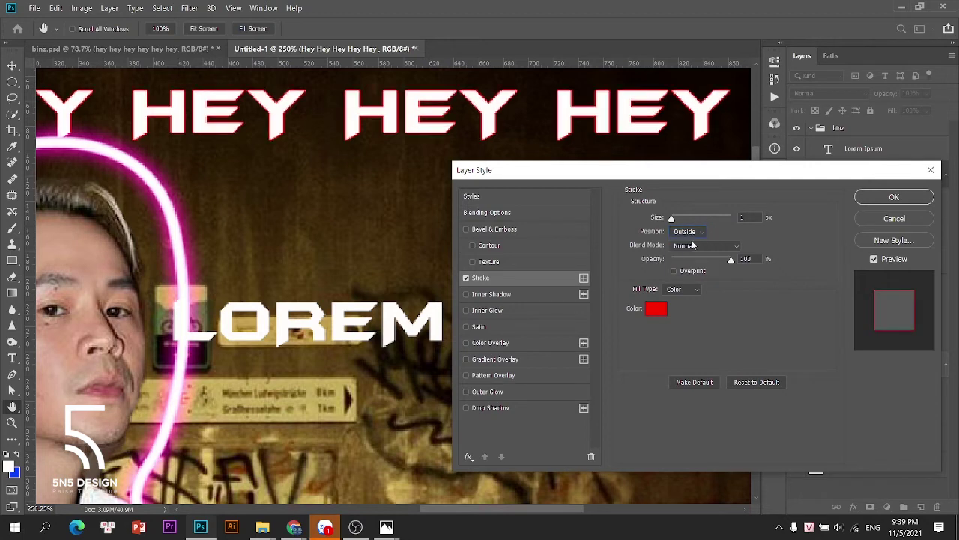
left_click(894, 198)
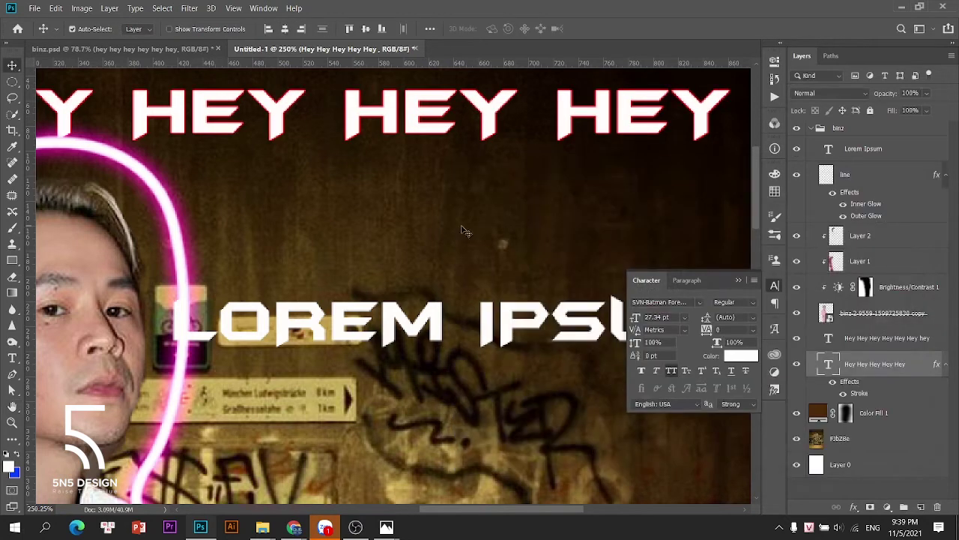
Lower the horizontal HEY line's layer fill to 0% so that only its stroke remains.
key("ctrl+0")
key("v")
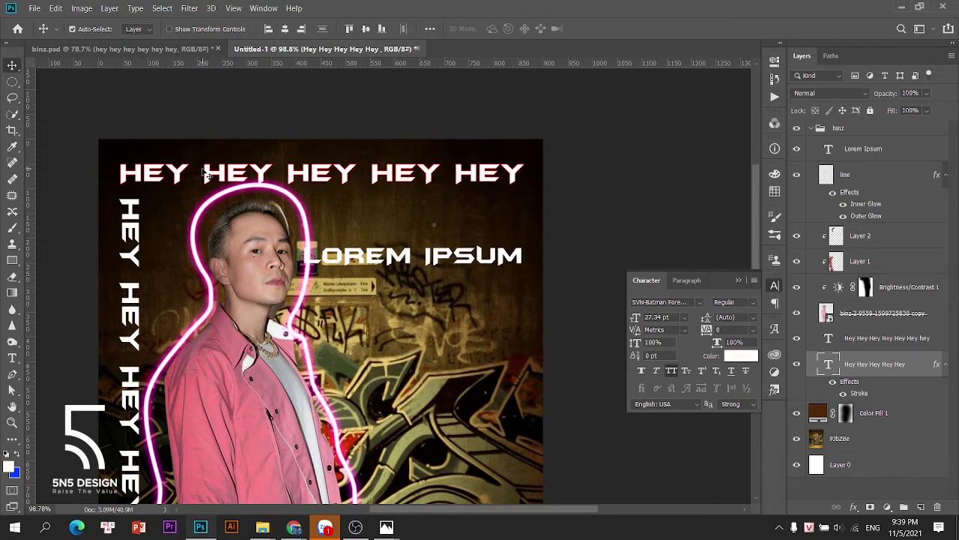
left_click(926, 110)
left_click_drag(942, 126, 881, 129)
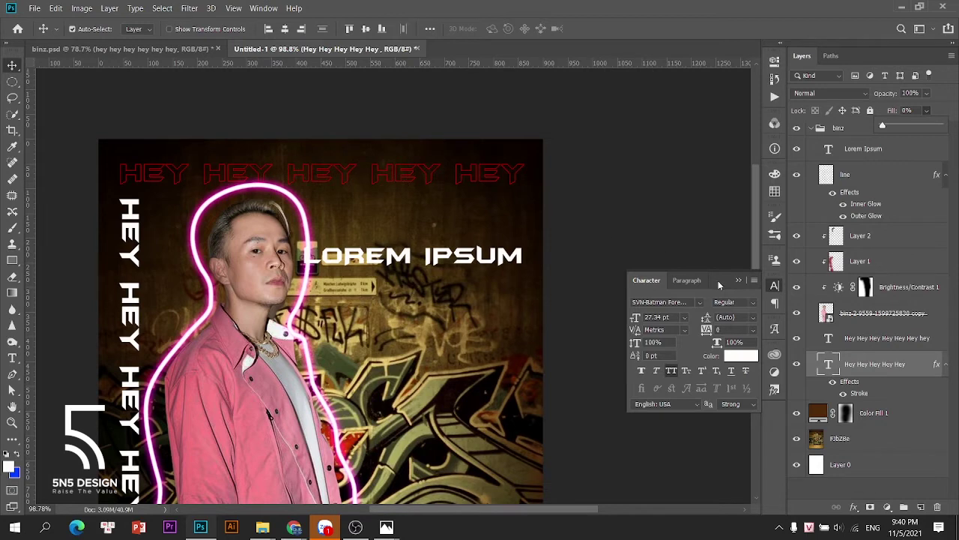
Change the stroke colour of the horizontal HEY line to white (ffffff).
double_click(849, 385)
left_click(483, 278)
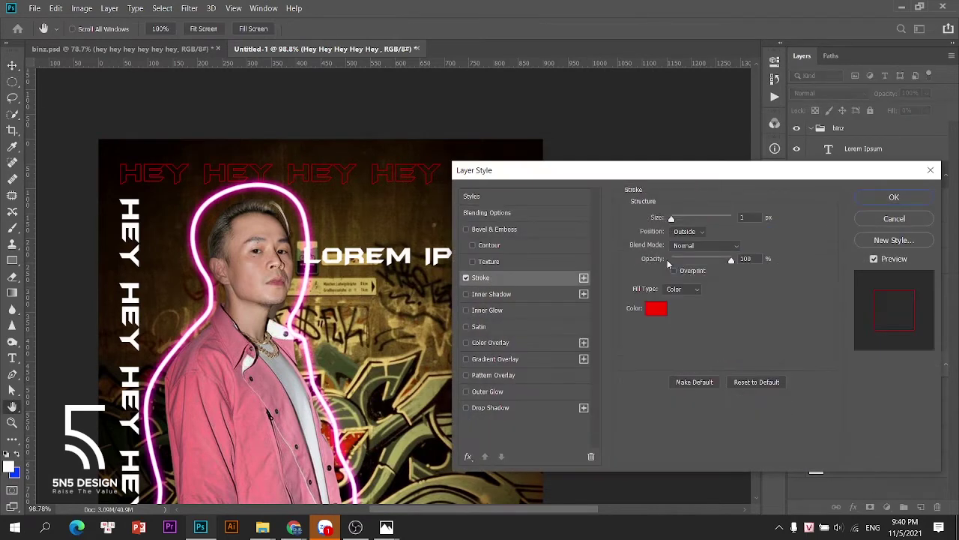
left_click(659, 310)
type("ffffff")
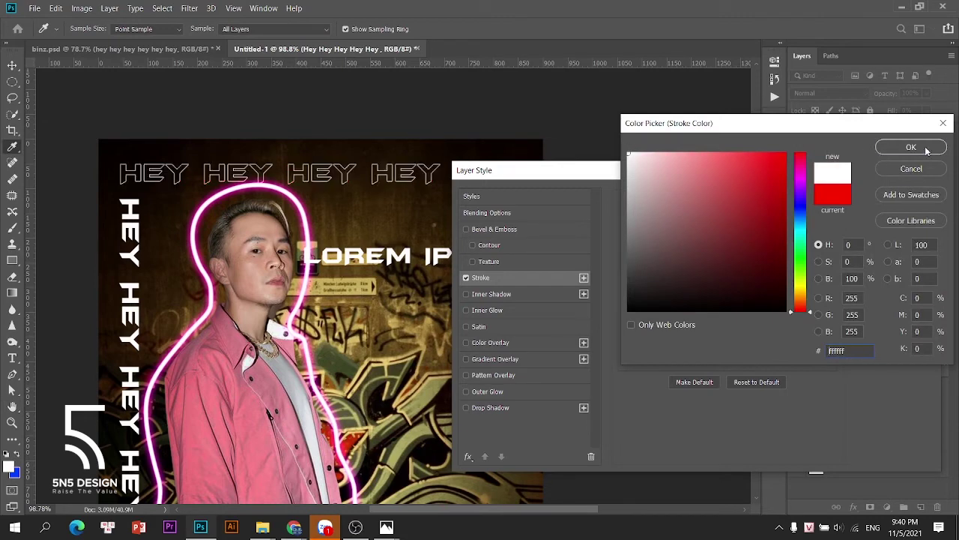
left_click(911, 148)
left_click(894, 198)
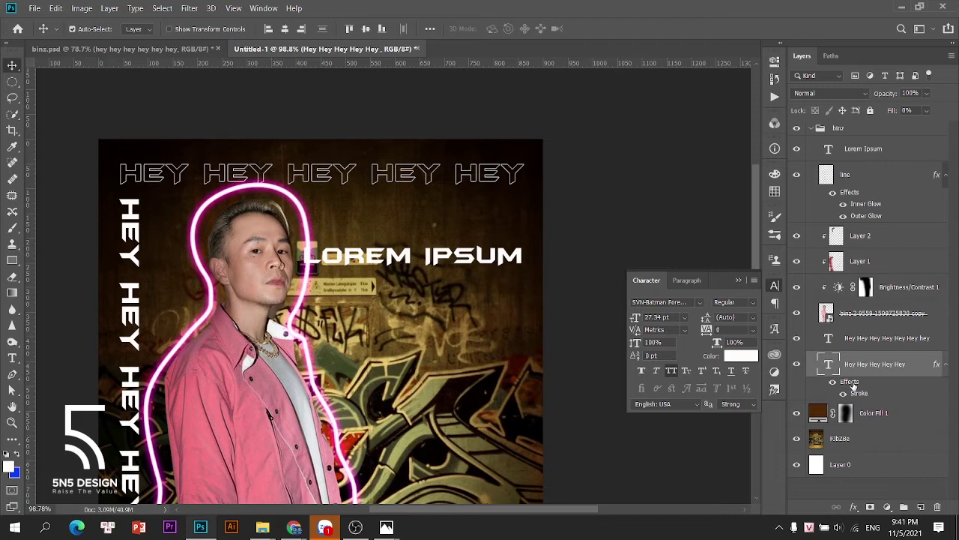
Copy the stroke effect onto the vertical HEY line and lower that layer's fill to 0%.
left_click_drag(851, 384, 861, 349)
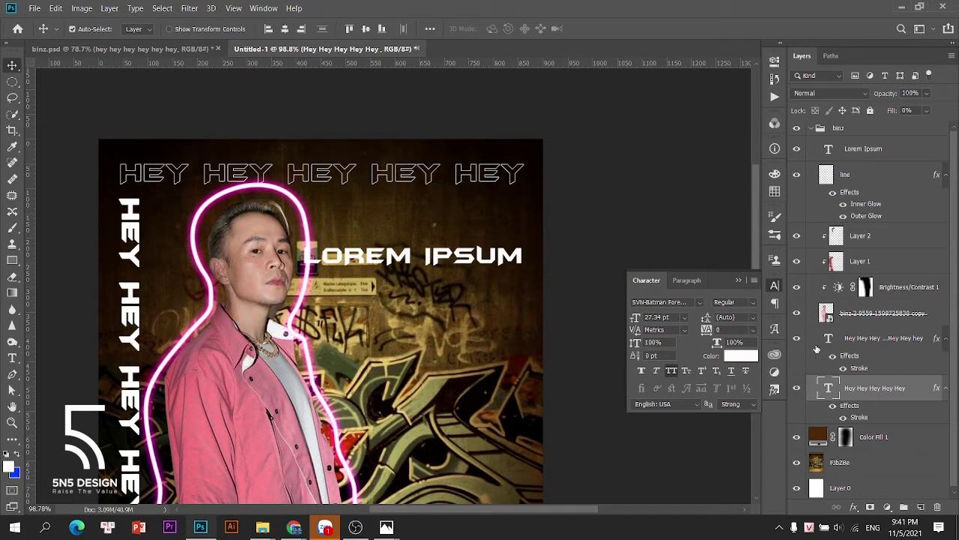
left_click(863, 345)
left_click(927, 110)
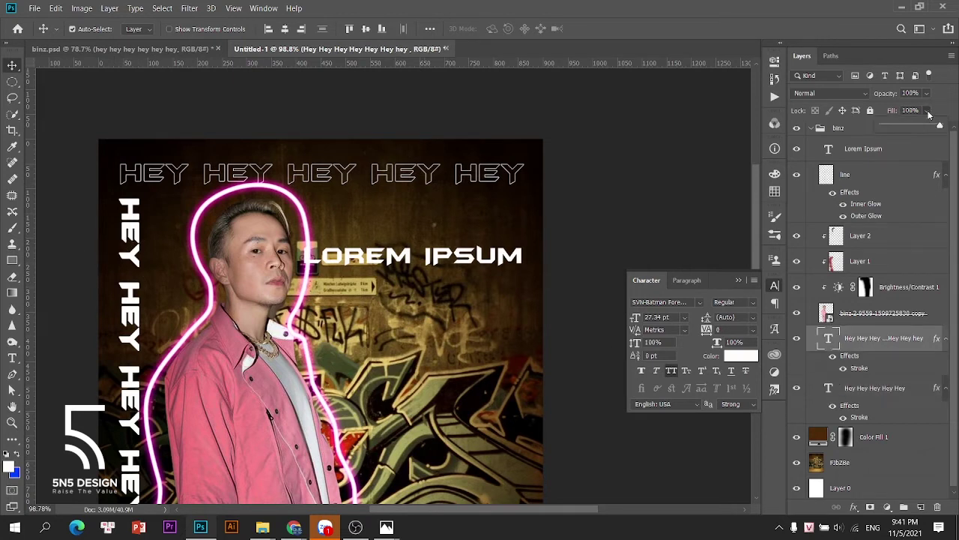
left_click_drag(932, 126, 758, 149)
left_click(491, 228)
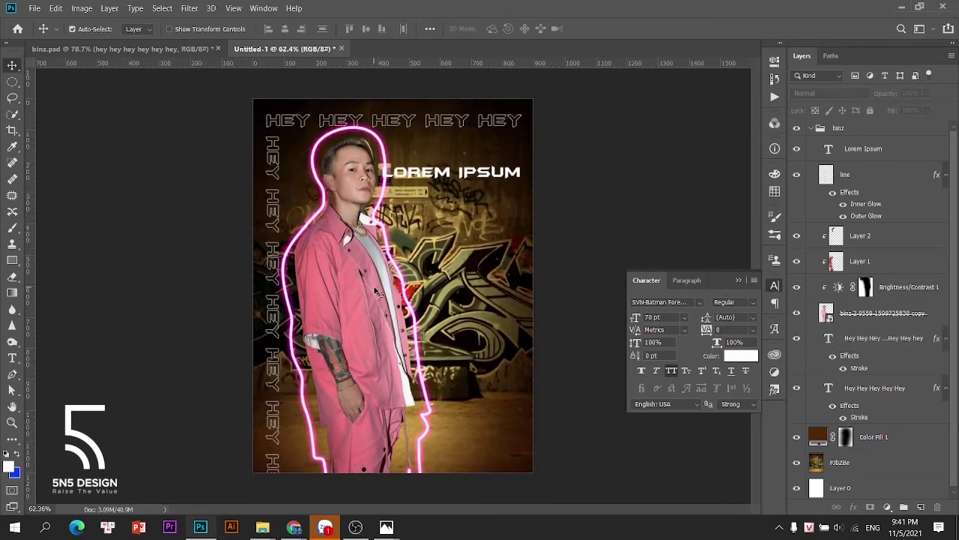
Replace the Lorem Ipsum placeholder text beside the man's head with AMZING.
key("t")
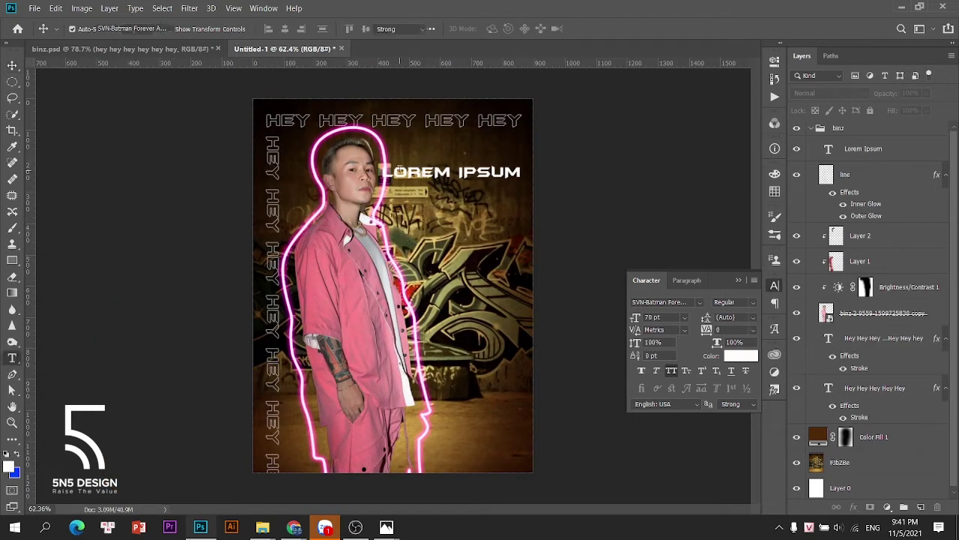
left_click_drag(394, 172, 586, 172)
key("BackSpace")
key("BackSpace")
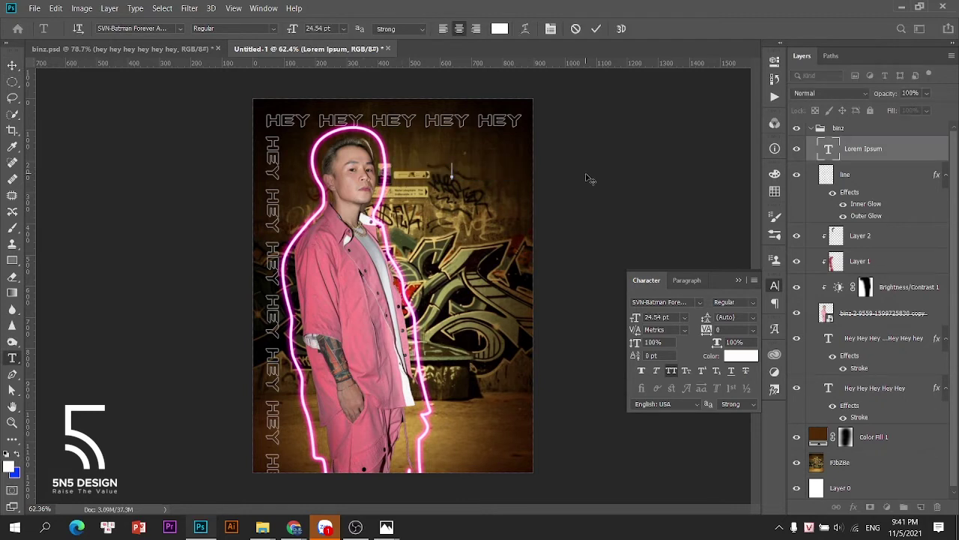
type("AMZI")
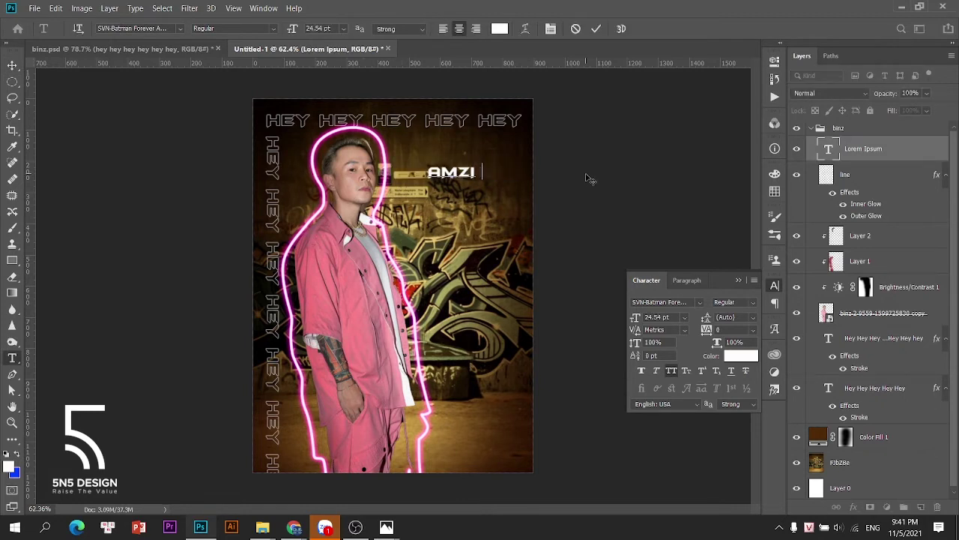
type("NG")
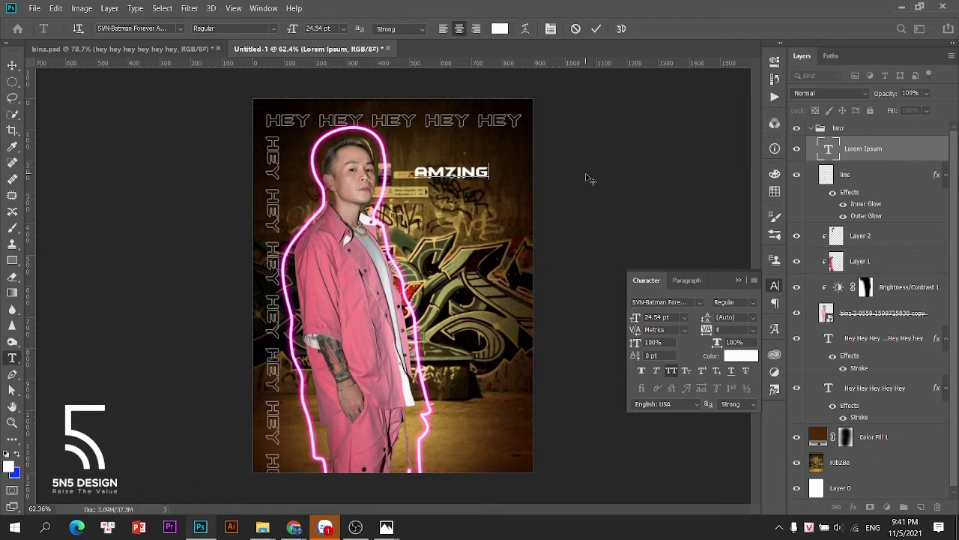
key("ctrl+Return")
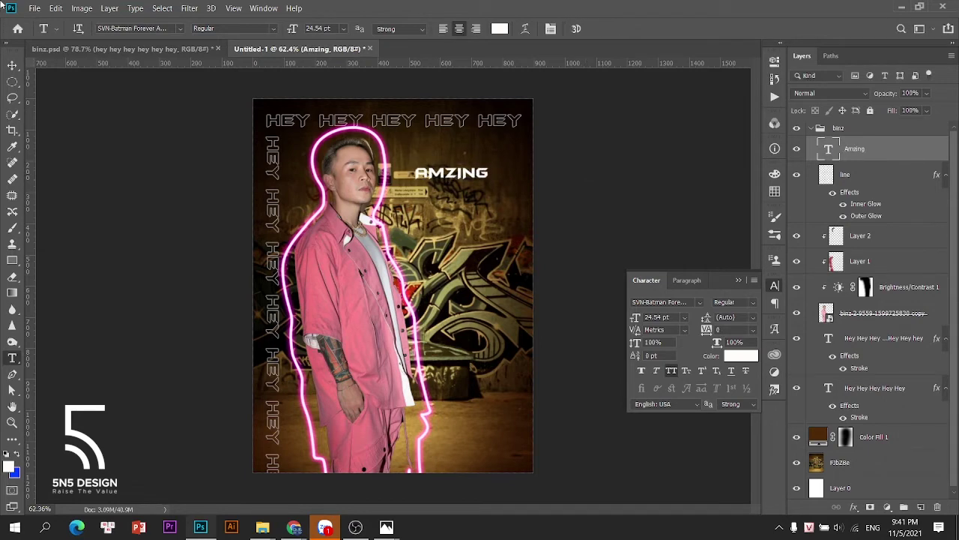
Check the title in the binz.psd reference poster and enlarge the AMZING text to about 36 pt.
left_click(105, 49)
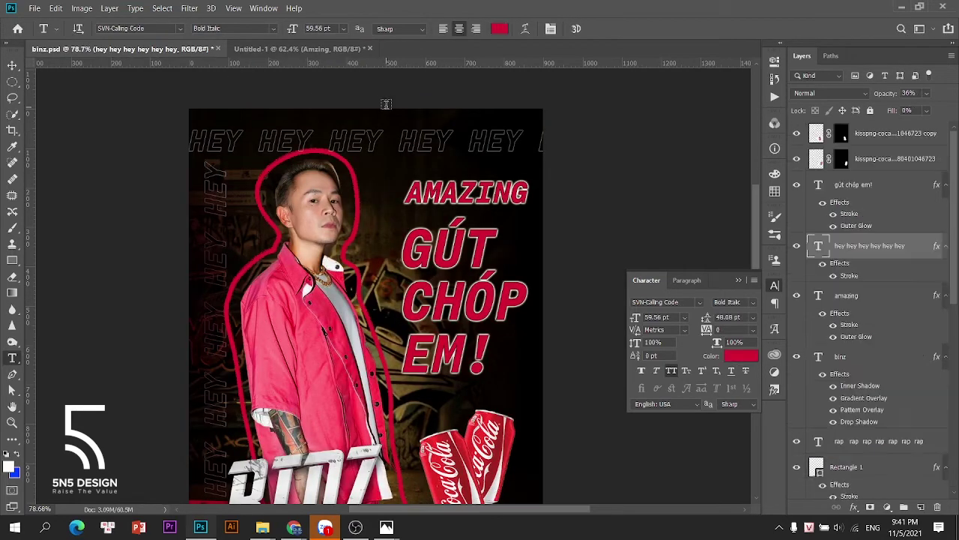
left_click(279, 49)
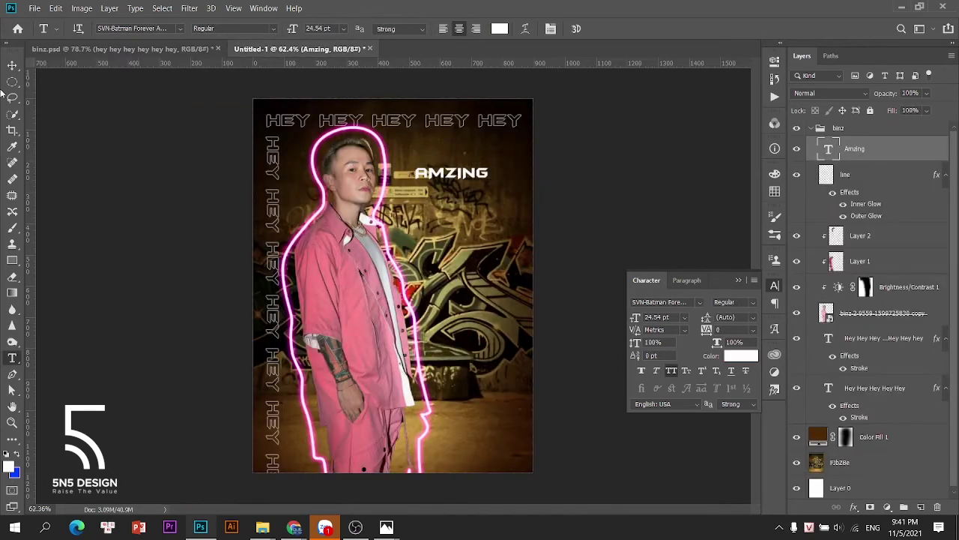
key("v")
key("ctrl+t")
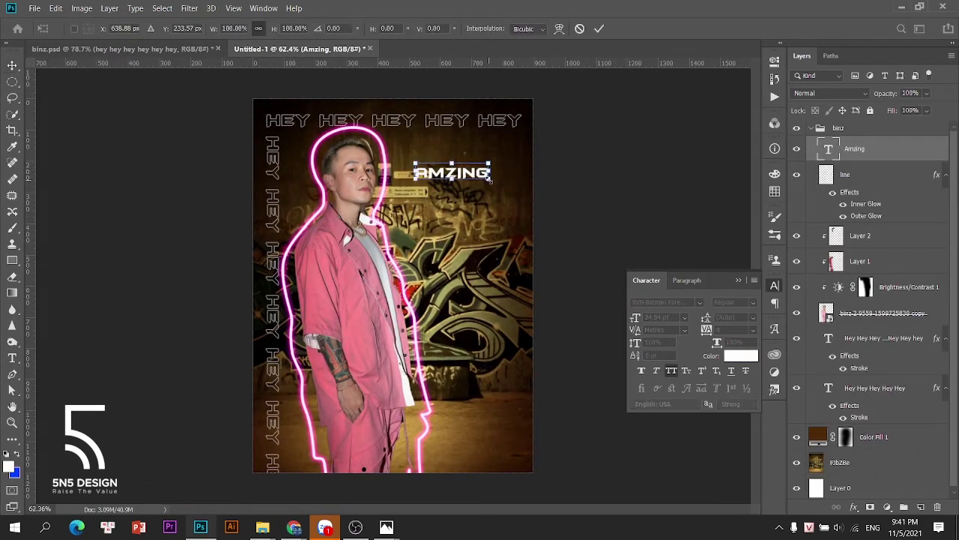
left_click_drag(489, 181, 486, 203)
key("Return")
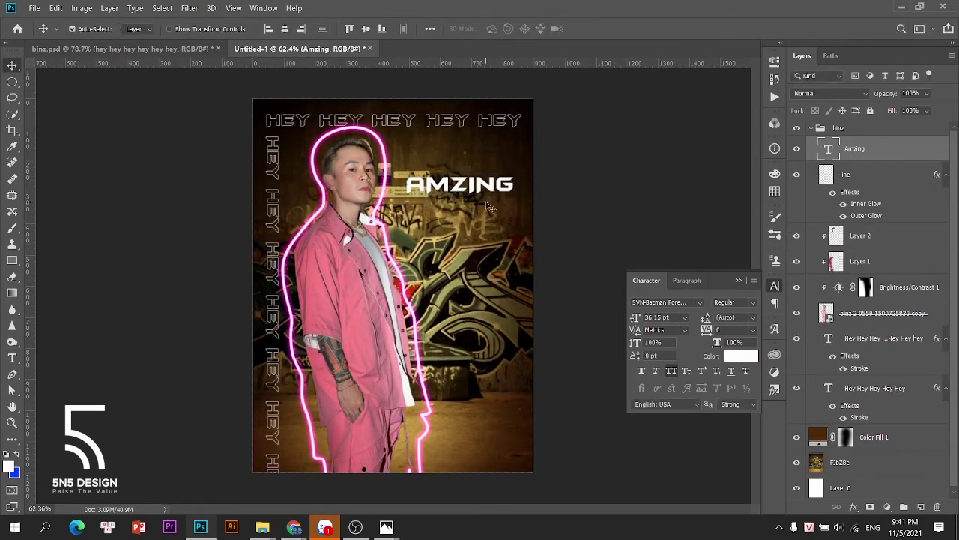
Insert an E so that the title reads AMEZING and move it slightly lower on the poster.
key("t")
left_click(448, 174)
type("E")
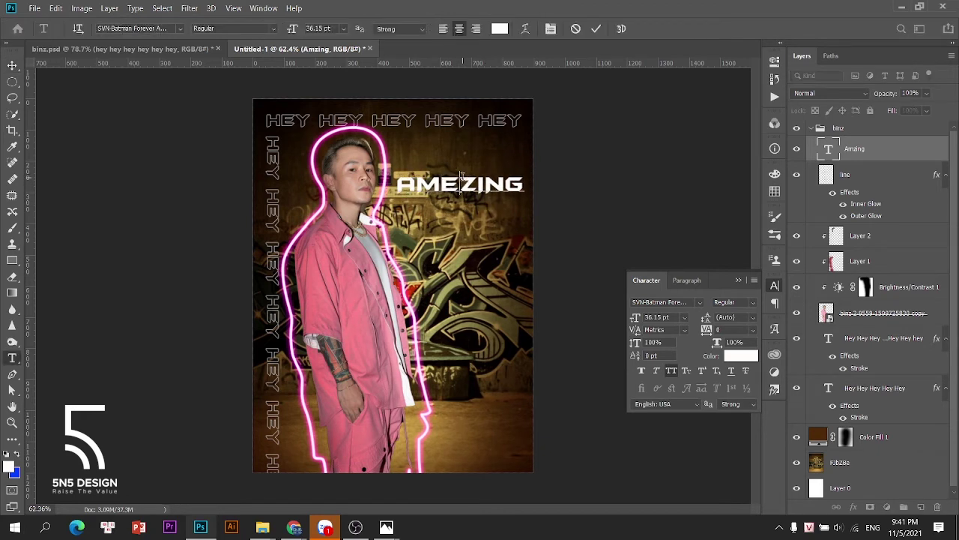
key("ctrl+Return")
left_click(12, 65)
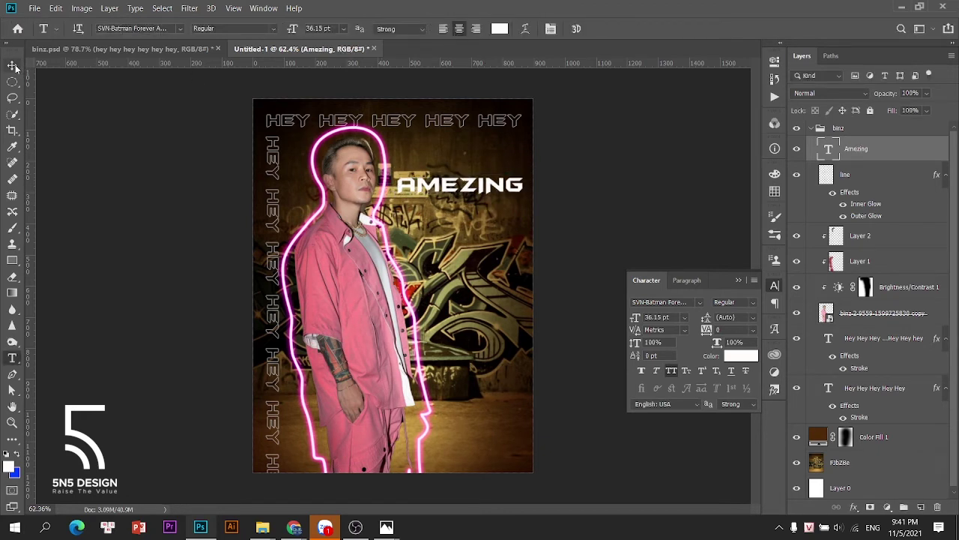
left_click_drag(479, 171, 476, 206)
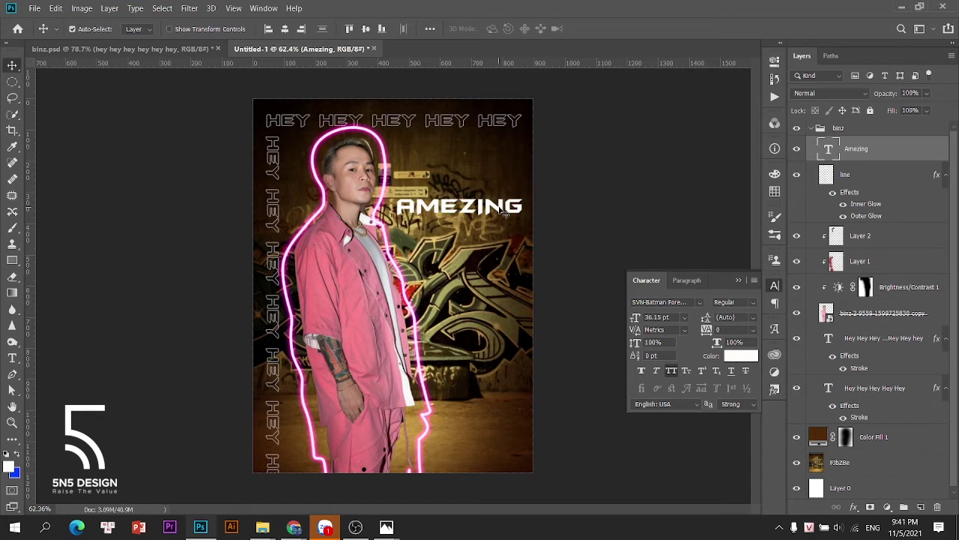
Duplicate the AMEZING text just below itself and change the copy to the three-line text GÚT CHÓP EM!
left_click_drag(502, 210, 500, 248)
key("ctrl+j")
double_click(403, 247)
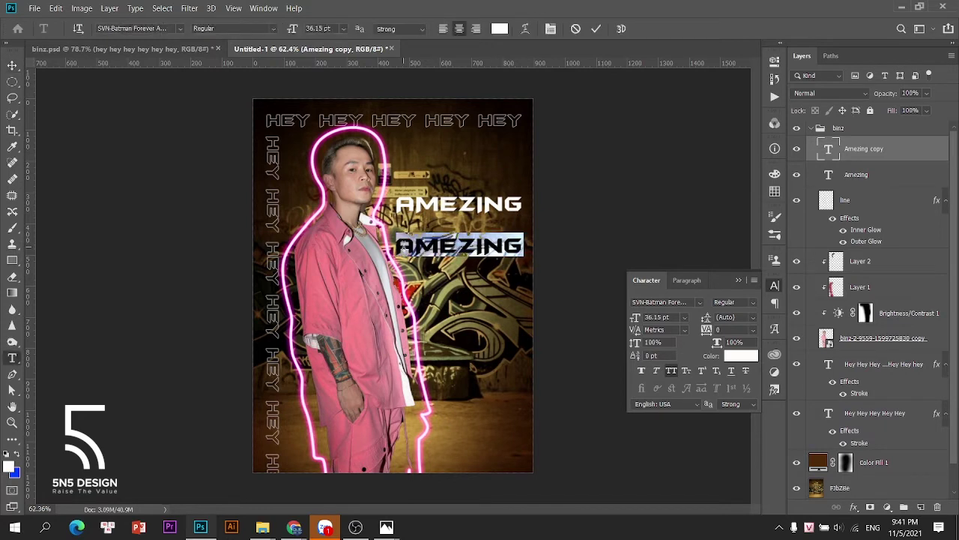
type("GÚT ")
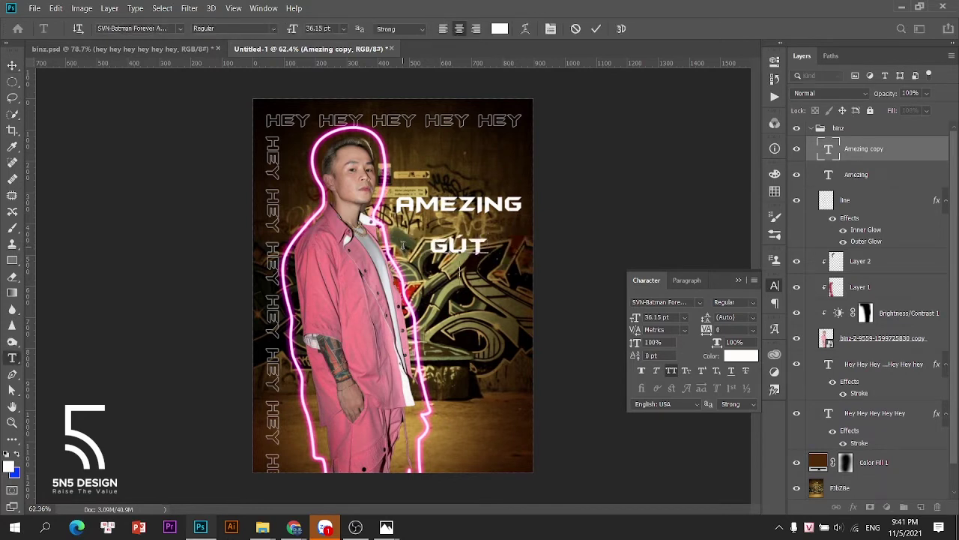
type("CHÓP")
key("Return")
type("E")
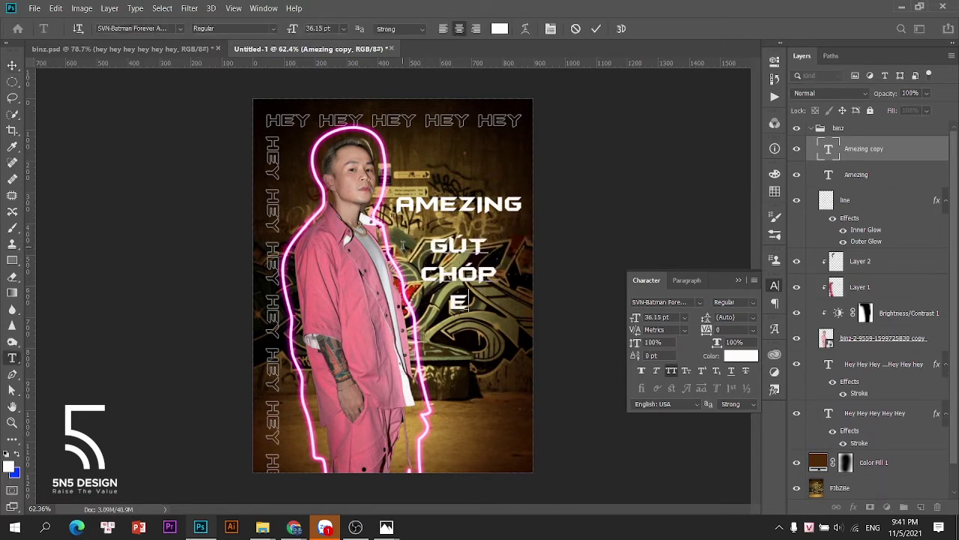
type("M")
key("ctrl+Return")
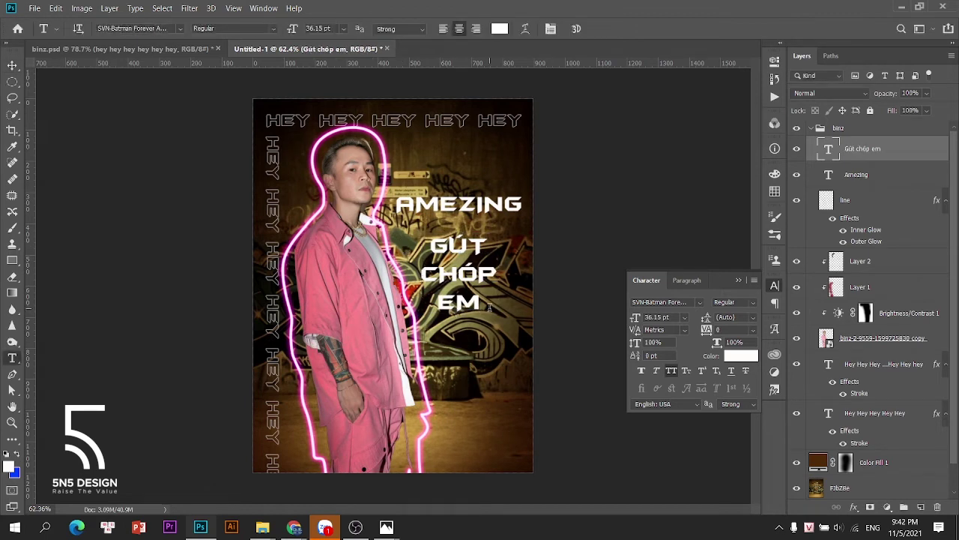
left_click(487, 304)
type("!")
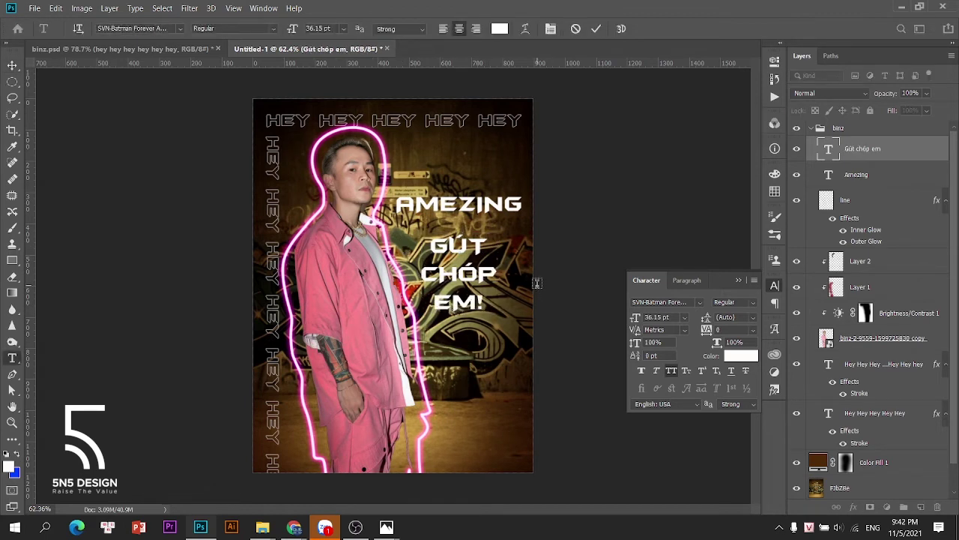
left_click(12, 65)
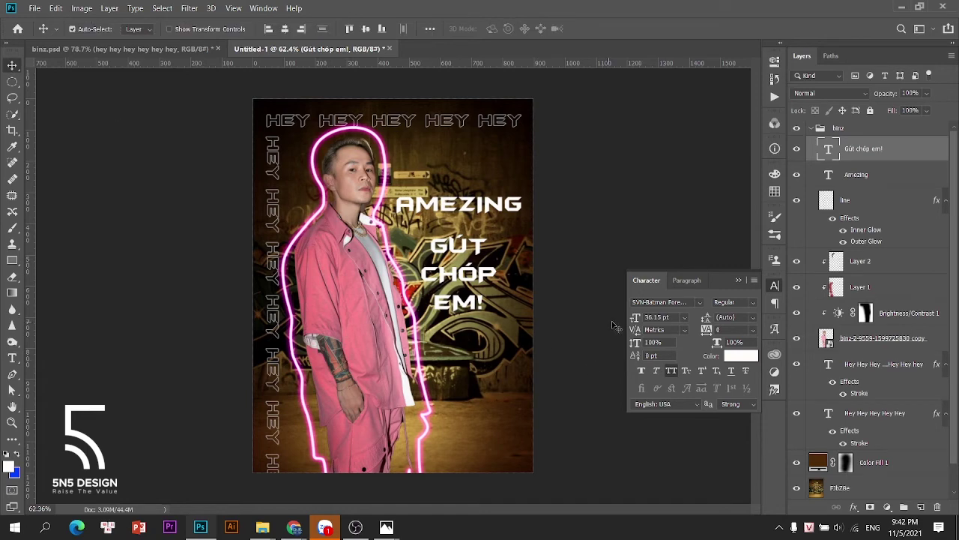
Set the font of the GÚT CHÓP EM! text to VTA_TT Supermolot Condensed Black Italic.
left_click(663, 303)
type("sup")
key("Down")
key("Down")
key("Down")
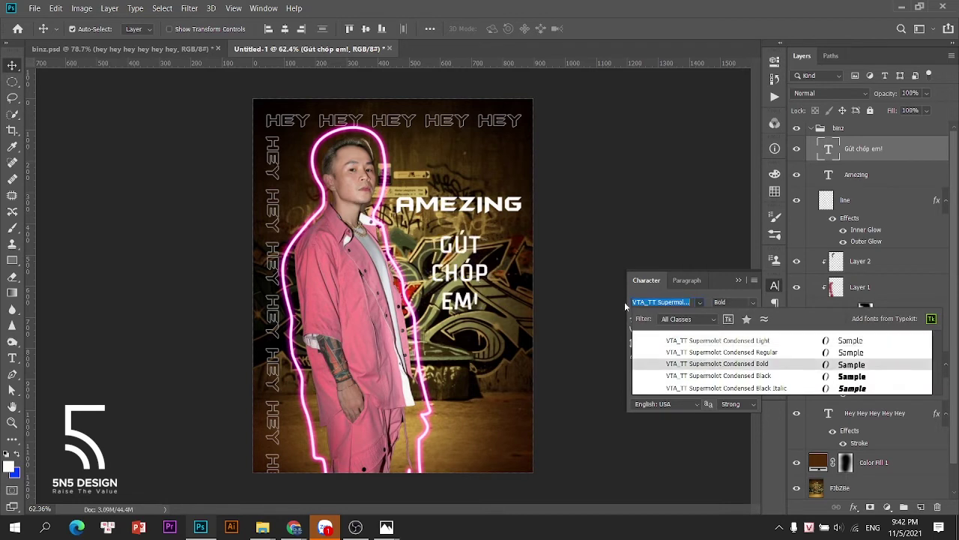
key("Down")
key("Down")
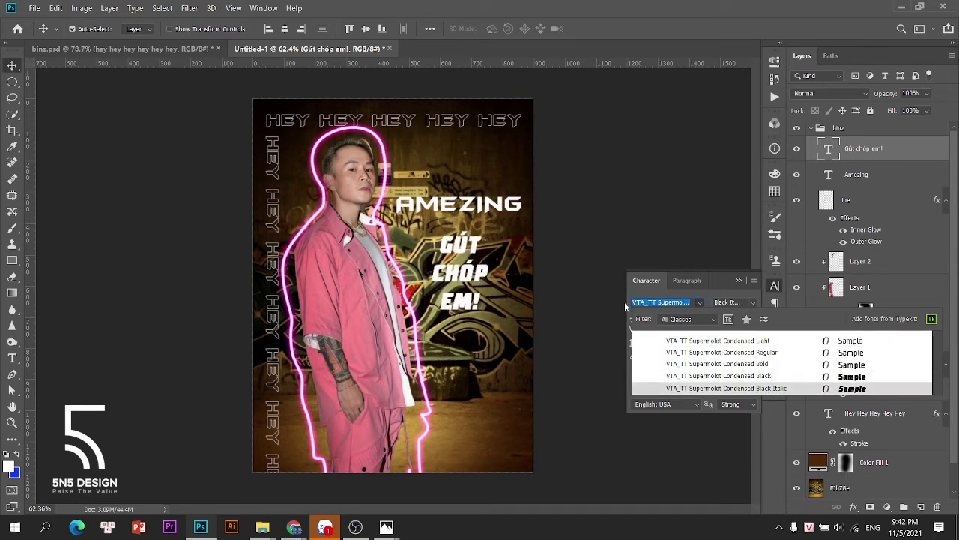
key("Return")
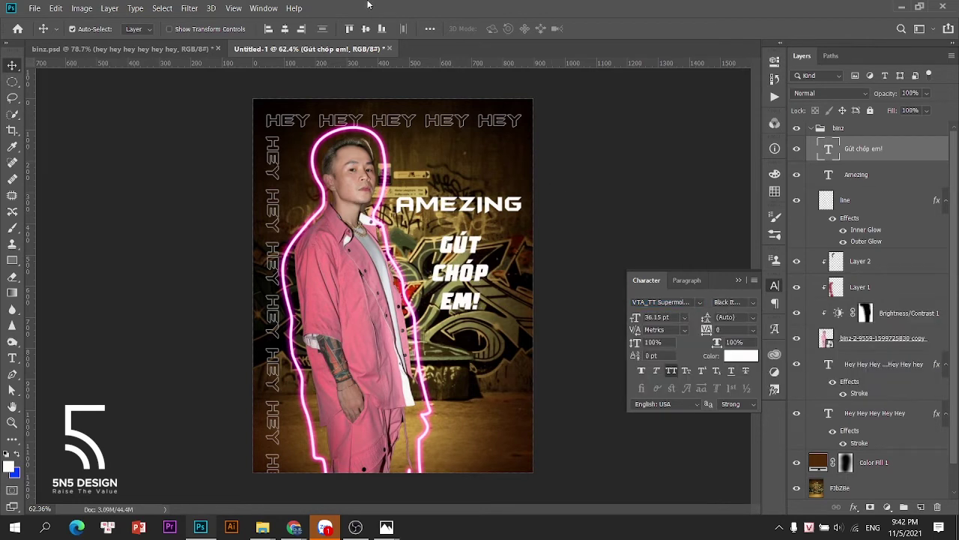
Right-align the GÚT CHÓP EM! paragraph and place it close beneath the end of AMEZING.
left_click(687, 280)
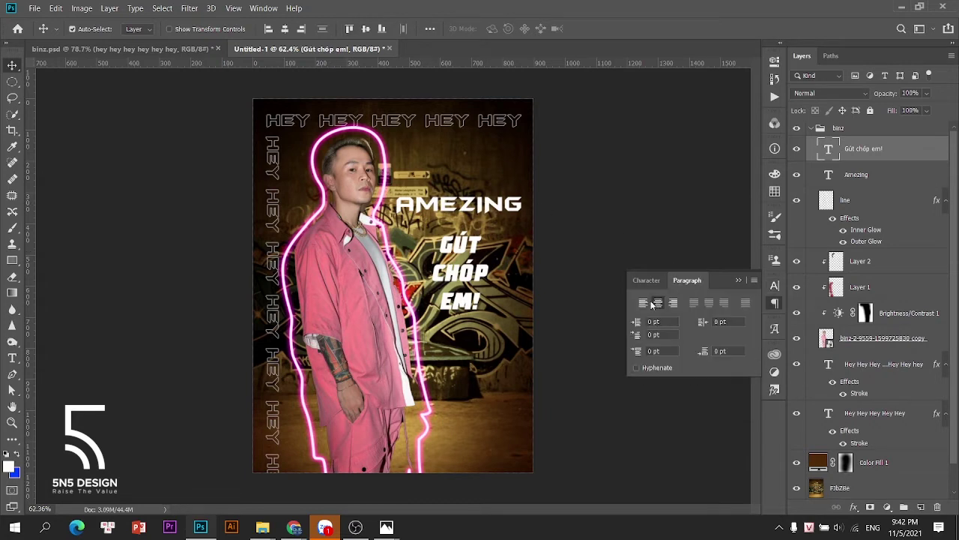
left_click(642, 302)
left_click(673, 302)
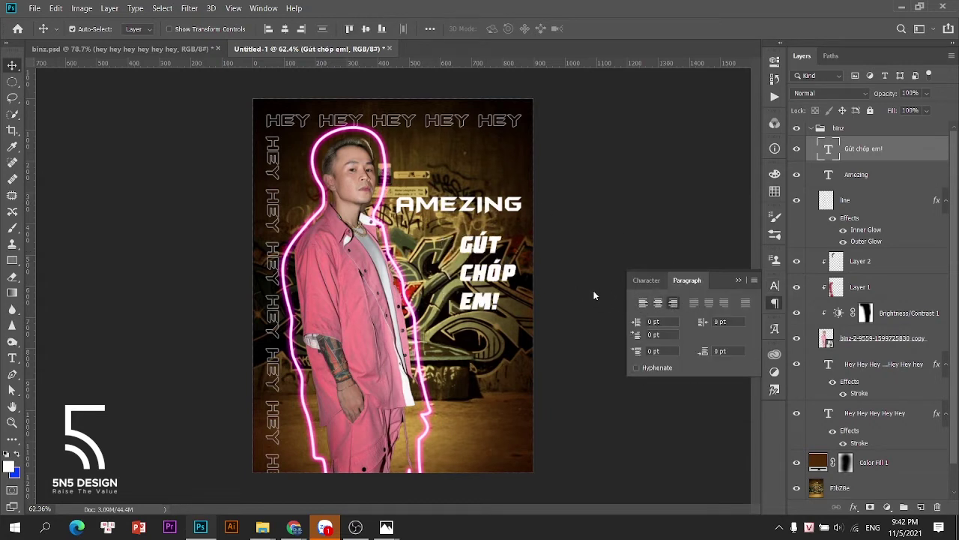
left_click_drag(463, 255, 519, 244)
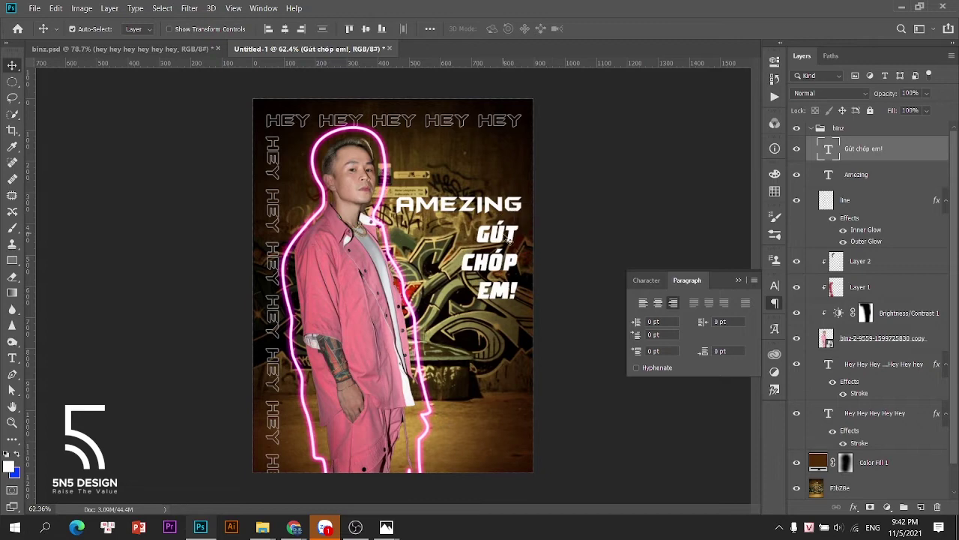
Enlarge the GÚT CHÓP EM! text toward the man and line up its right edge with AMEZING.
key("ctrl+t")
left_click_drag(459, 302, 397, 372)
key("Return")
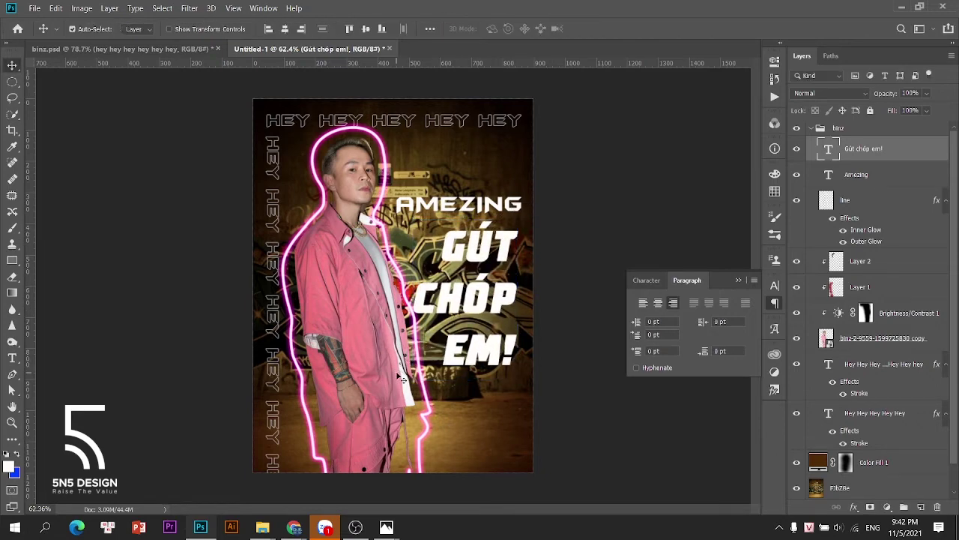
scroll(477, 311, "up", 2)
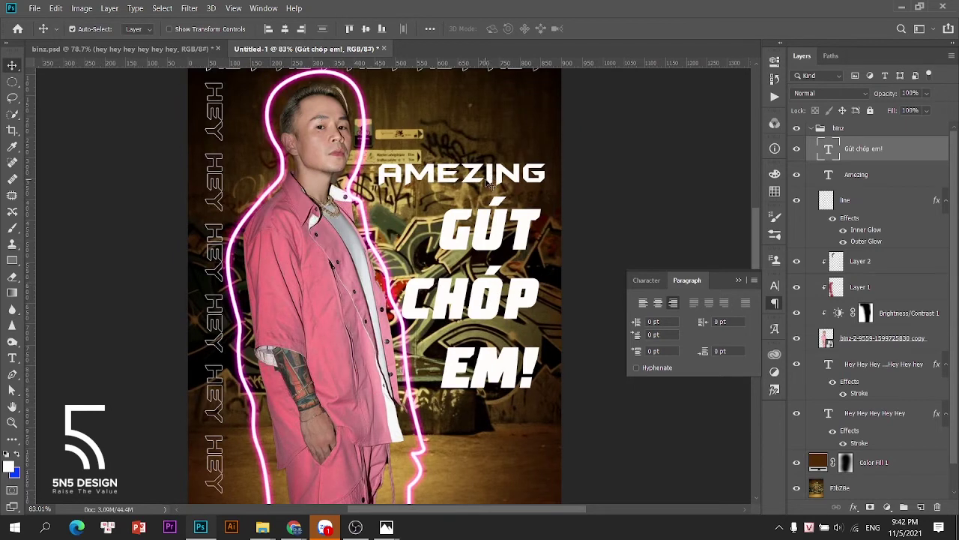
left_click_drag(488, 181, 491, 181)
left_click_drag(501, 226, 513, 229)
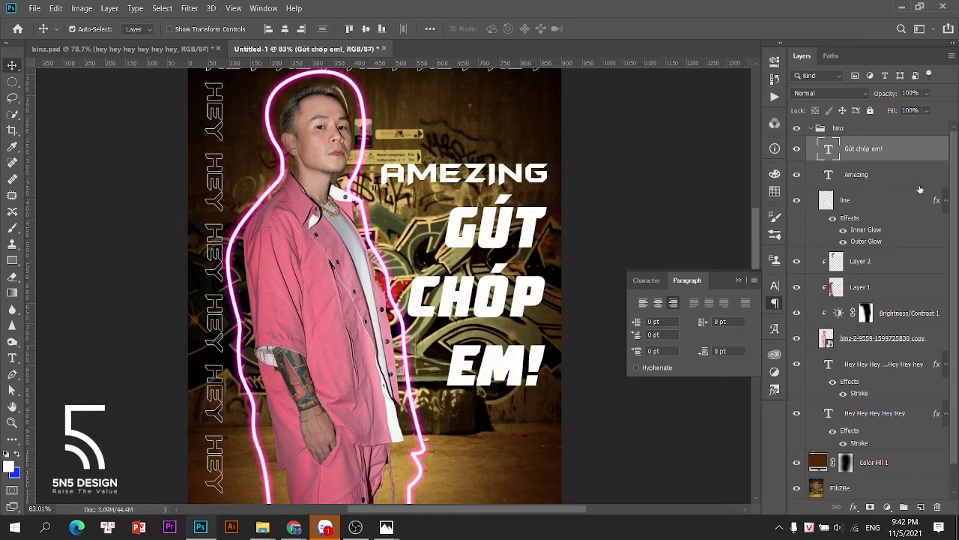
Move the two title text layers above the binz group, keep the line layer inside it and collapse the group.
right_click(873, 147)
key("Escape")
left_click(851, 197, "shift")
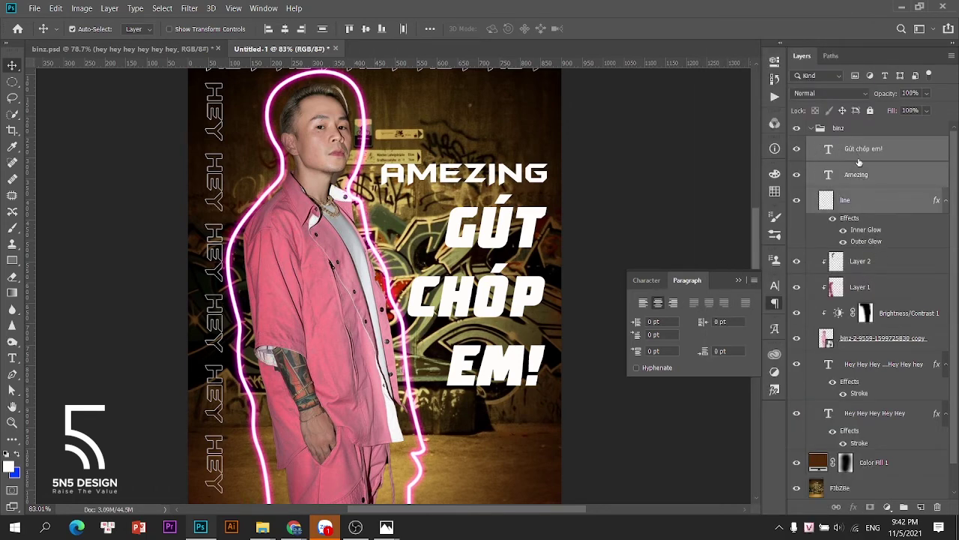
left_click_drag(860, 152, 857, 124)
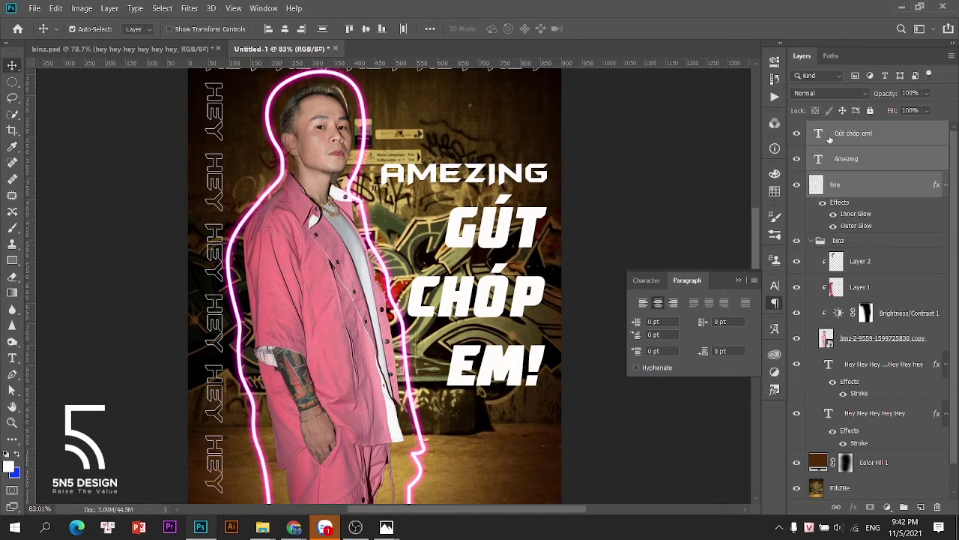
left_click(874, 196)
left_click_drag(882, 194, 891, 254)
left_click(814, 181)
left_click(810, 180)
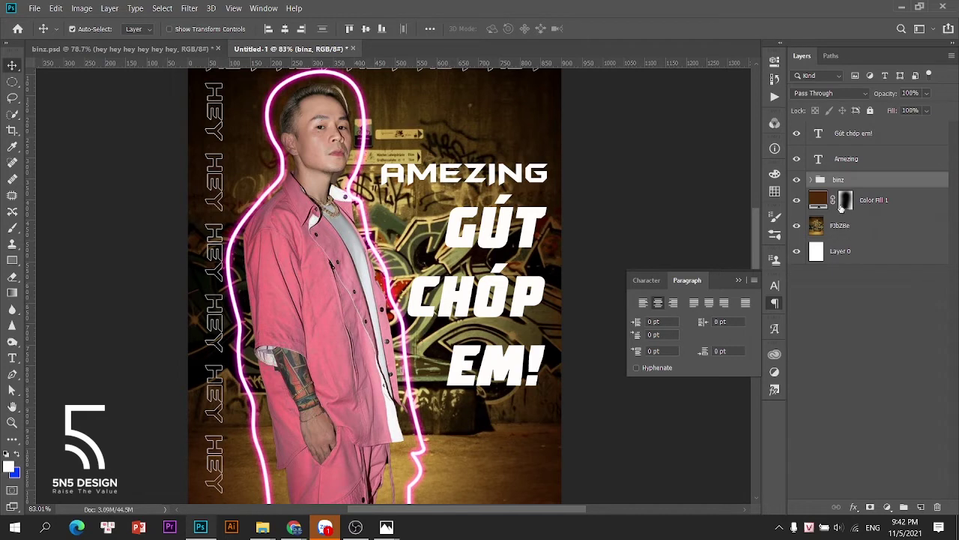
Open the layer style settings of the GÚT CHÓP EM! text layer and keep the lettering in view beside them.
left_click(517, 181)
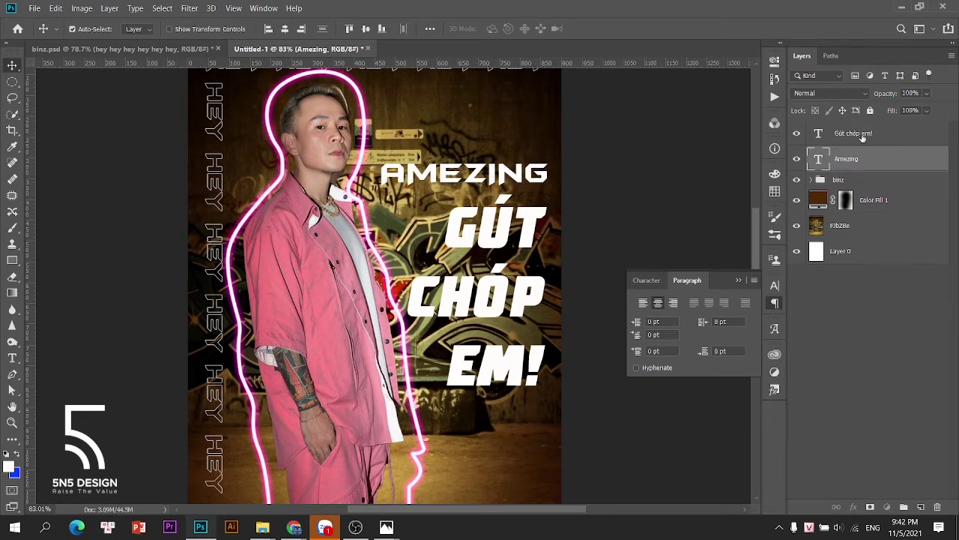
right_click(861, 135)
left_click(755, 18)
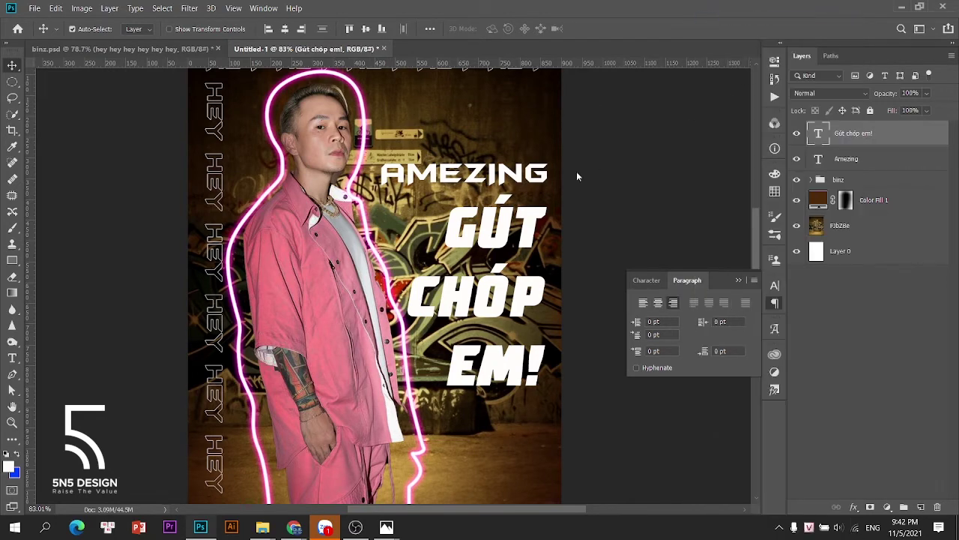
left_click_drag(603, 173, 710, 107)
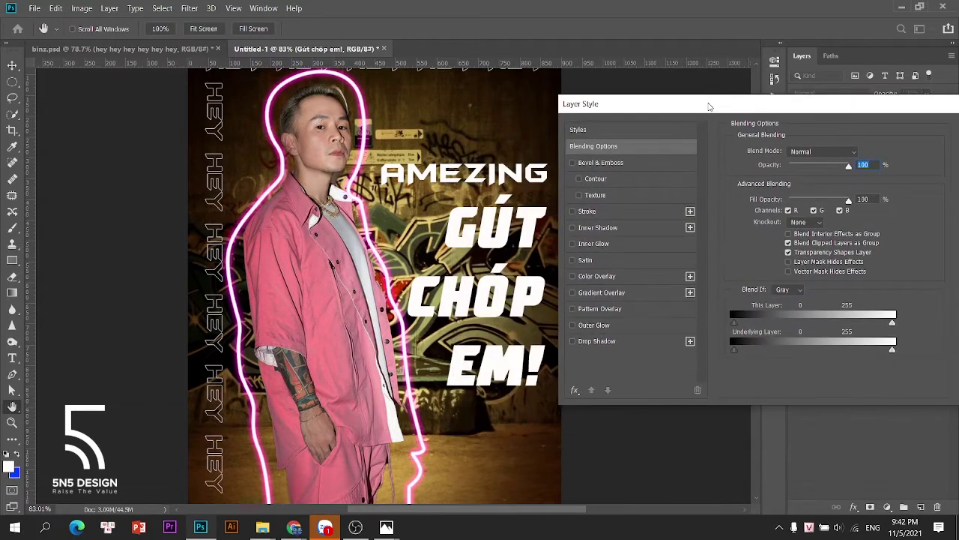
Try a solid red Color Overlay on the GÚT CHÓP EM! text, and switch it off again.
left_click(581, 278)
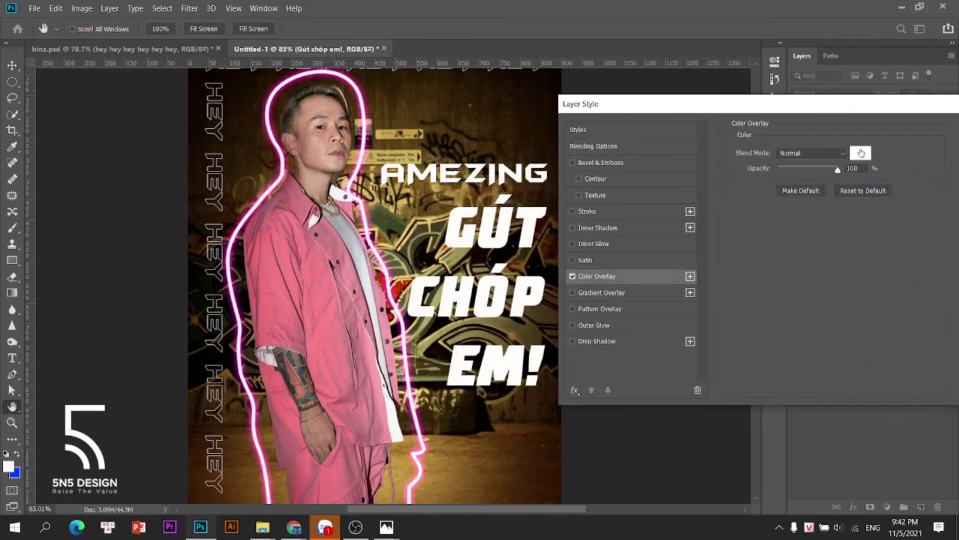
left_click(870, 157)
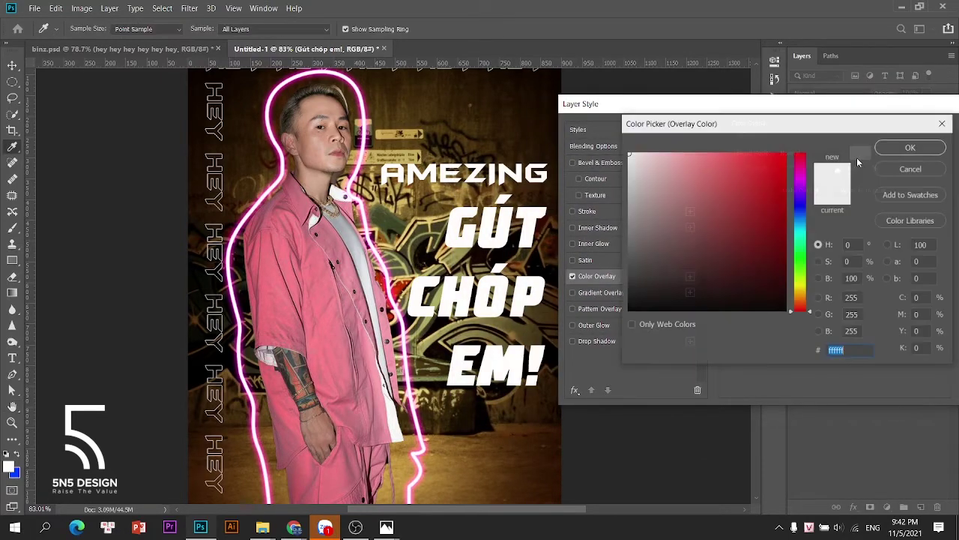
left_click(786, 157)
left_click(895, 152)
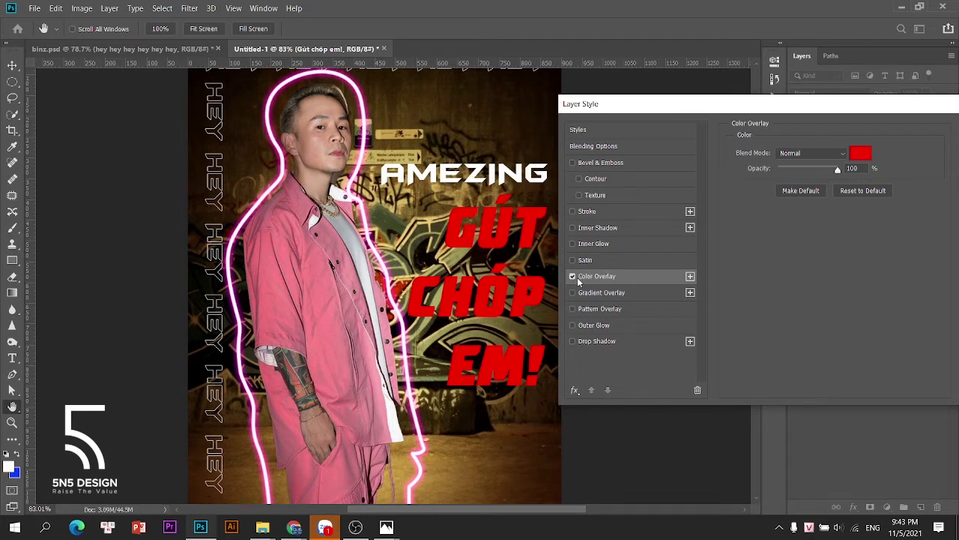
left_click(574, 276)
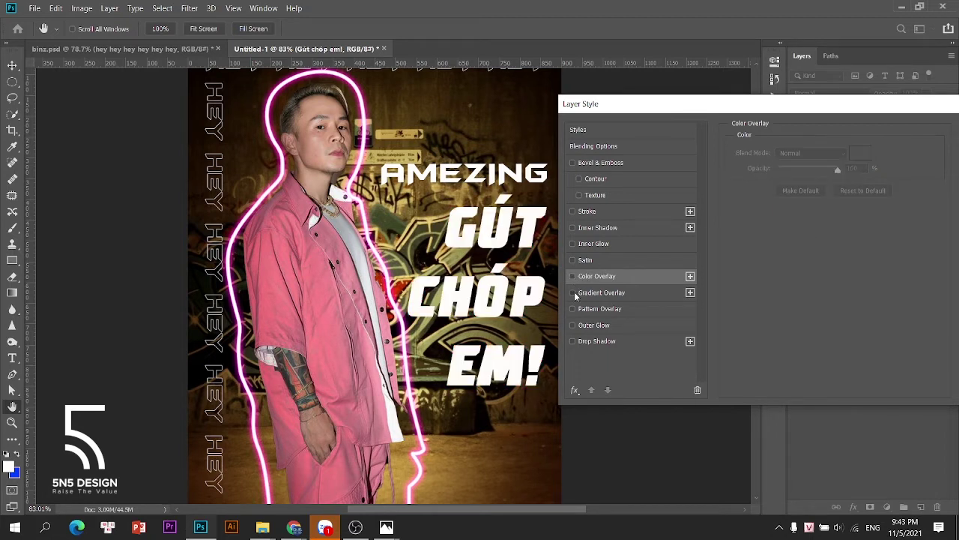
Enable Gradient Overlay on the GÚT CHÓP EM! text and open its gradient for editing.
left_click(574, 293)
left_click(608, 294)
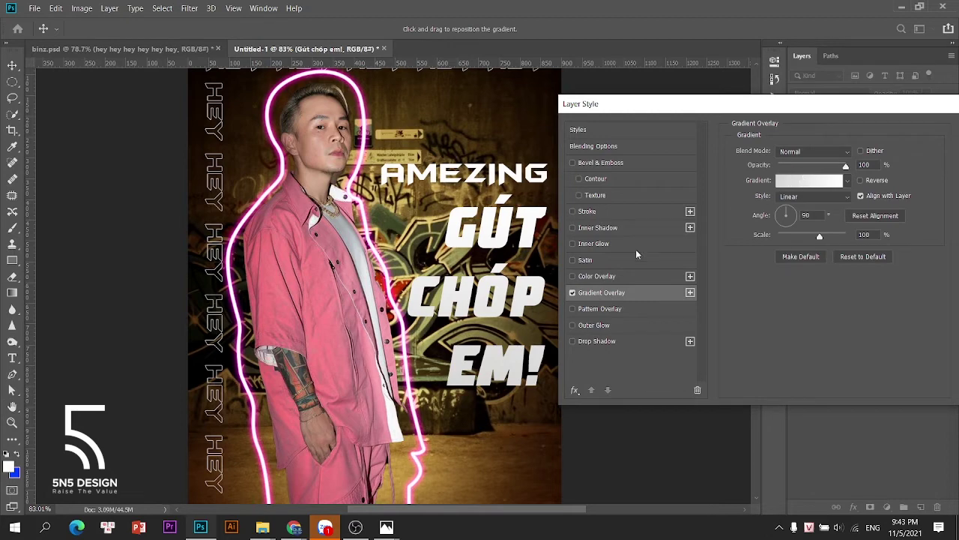
left_click(823, 177)
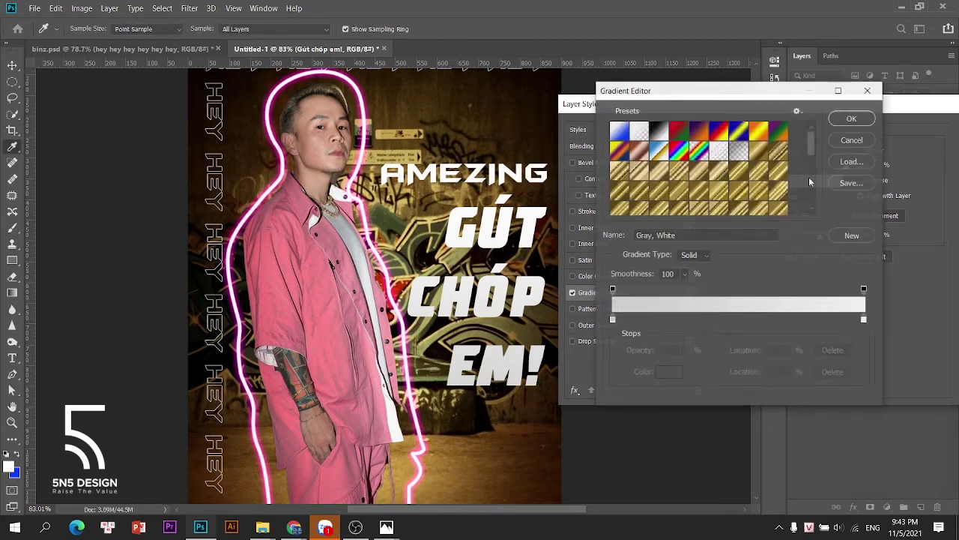
Try the Orange, Yellow, Orange and red gradient presets on the GÚT CHÓP EM! text.
left_click(761, 132)
scroll(652, 155, "down", 8)
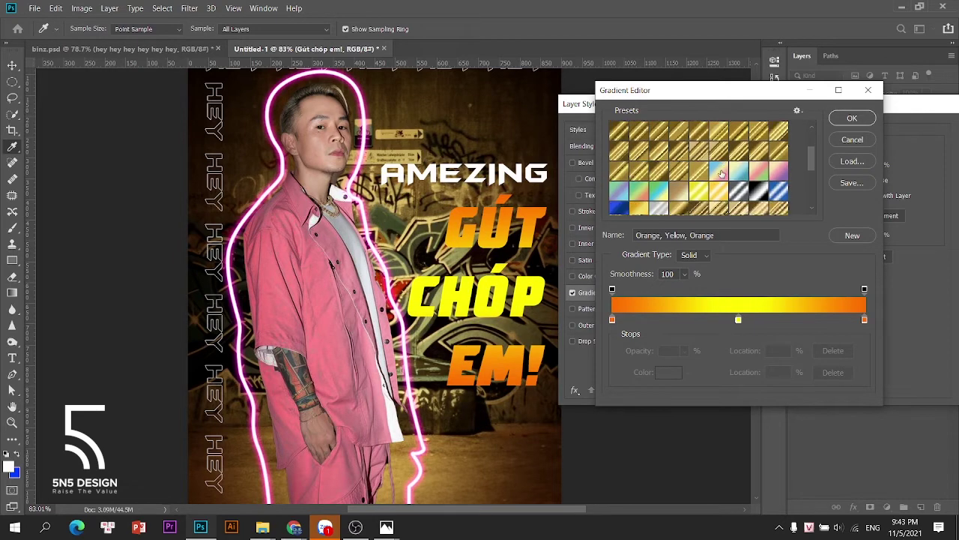
left_click(680, 163)
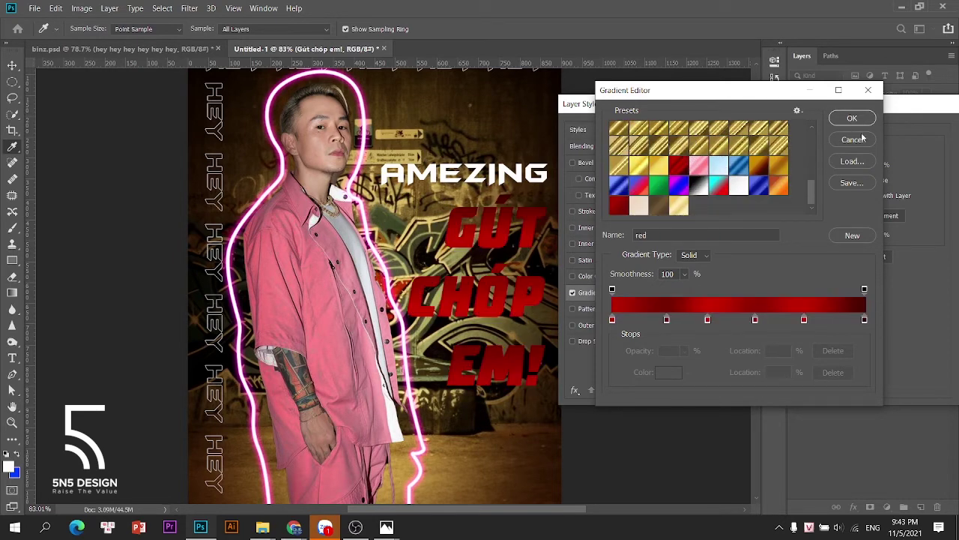
scroll(692, 172, "up", 5)
scroll(692, 173, "up", 3)
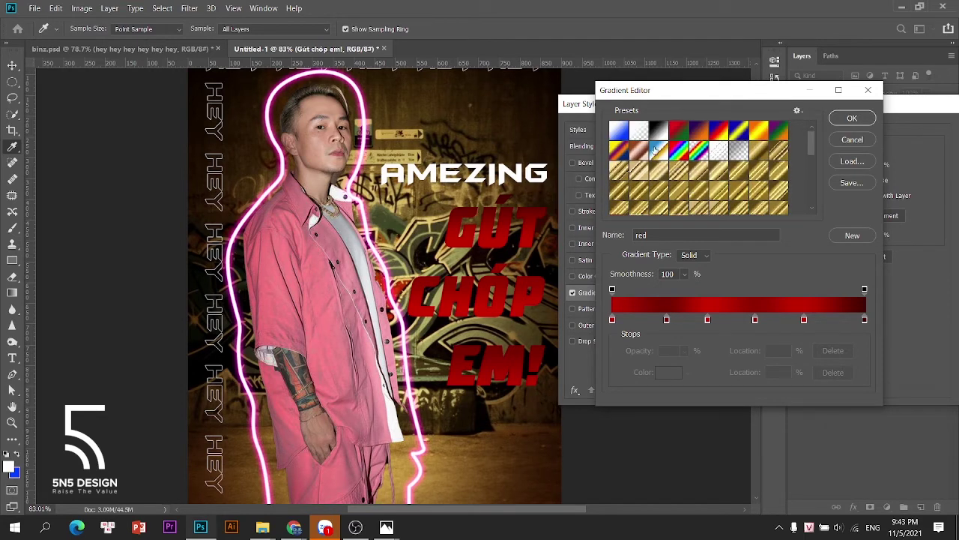
Apply the Black, White gradient preset and add white color stops at about 19, 40, 56 and 78%.
left_click(658, 132)
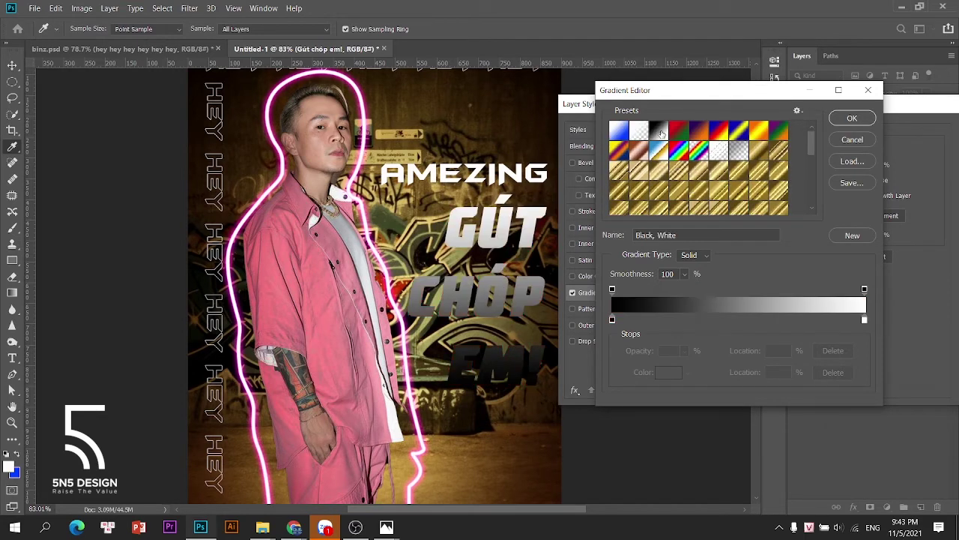
left_click(659, 320)
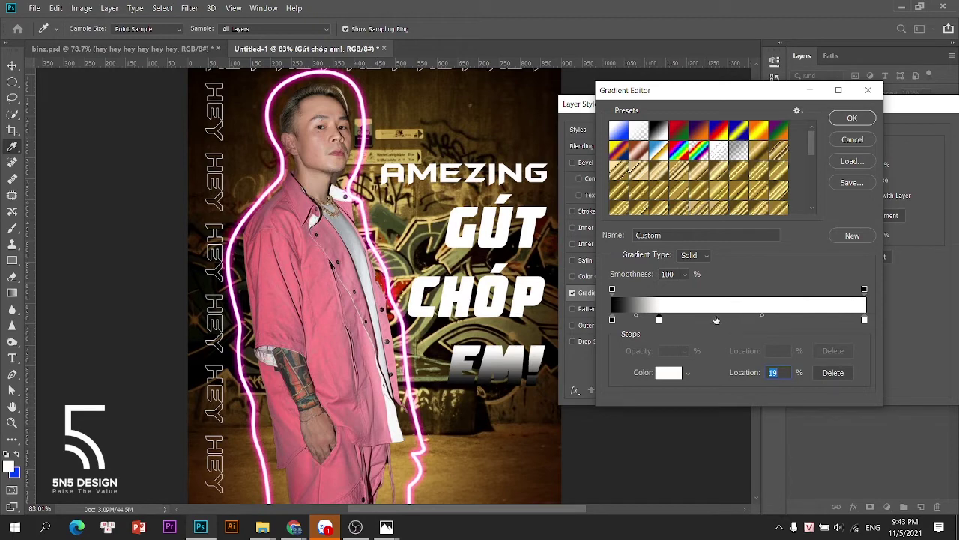
left_click(716, 320)
left_click(809, 320)
left_click(754, 319)
Try pink tones sampled from the man's shirt on the gradient's 0% and 19% color stops.
left_click(612, 320)
left_click(668, 372)
left_click(305, 200)
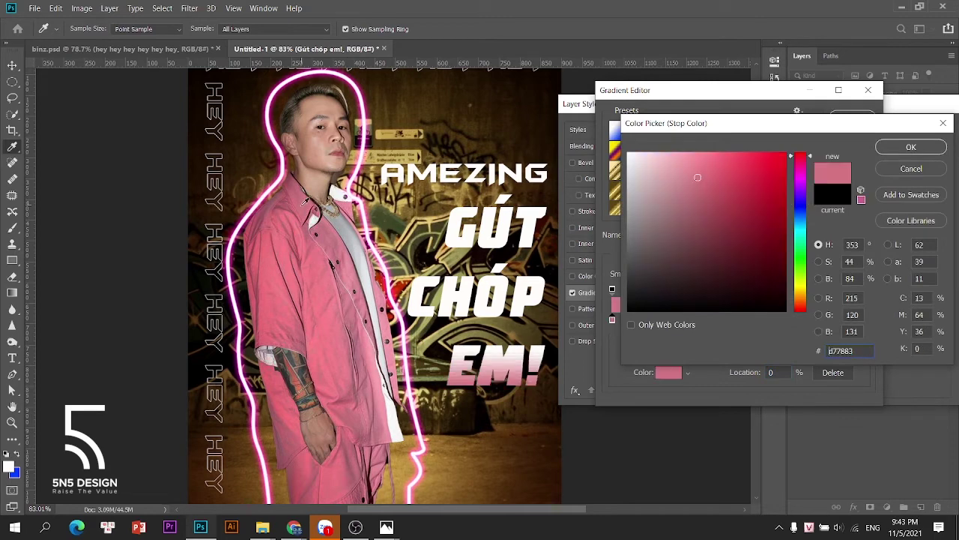
left_click(897, 149)
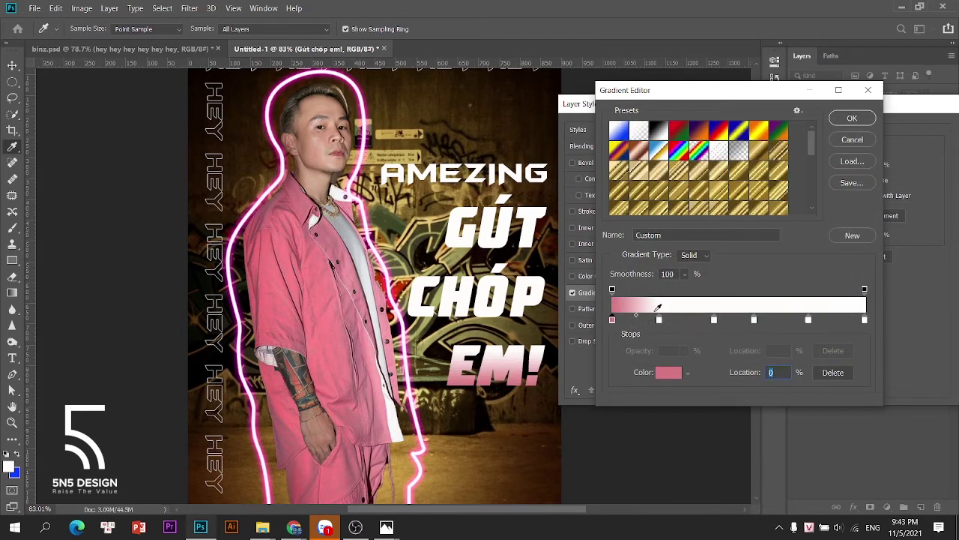
left_click(659, 320)
left_click(367, 322)
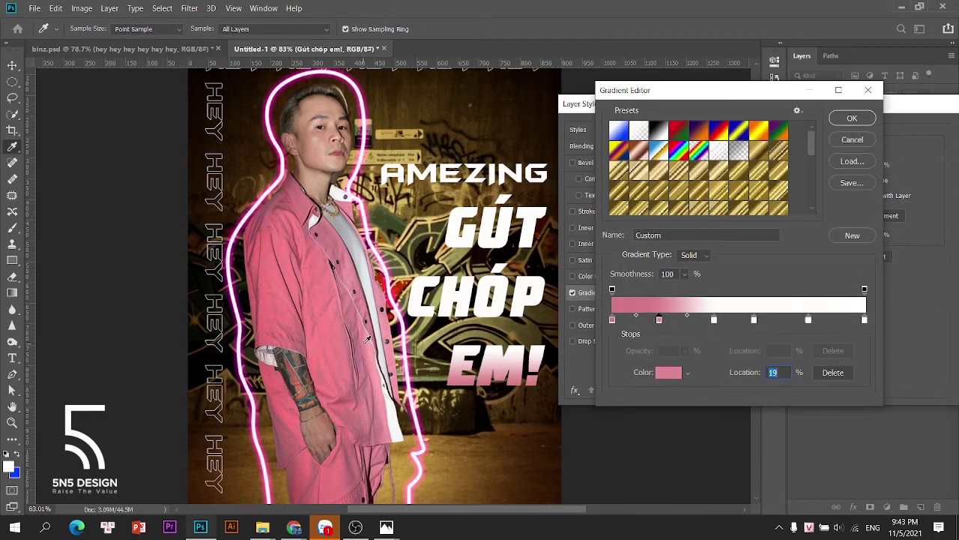
left_click(712, 319)
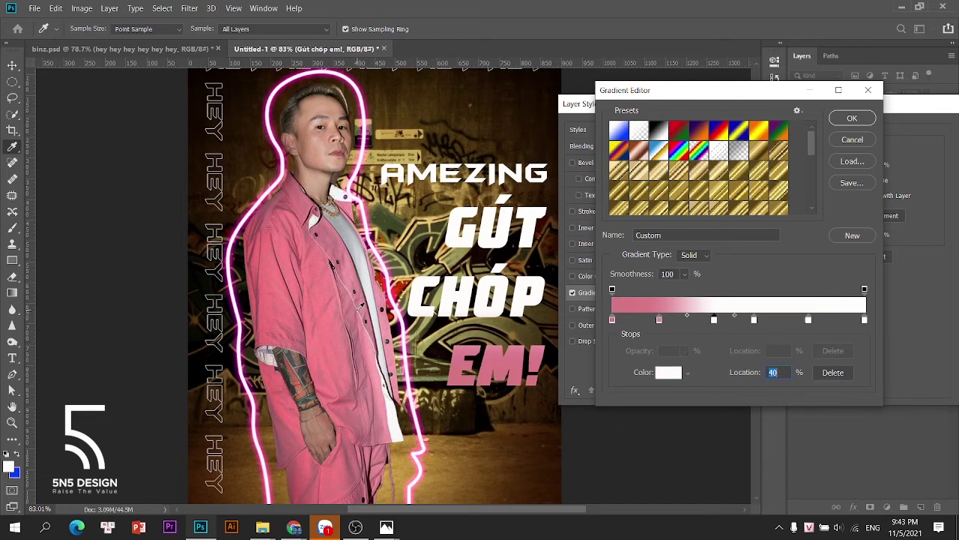
Set the gradient's 0% color stop to dark red 800000.
left_click(613, 320)
left_click(669, 374)
left_click(797, 175)
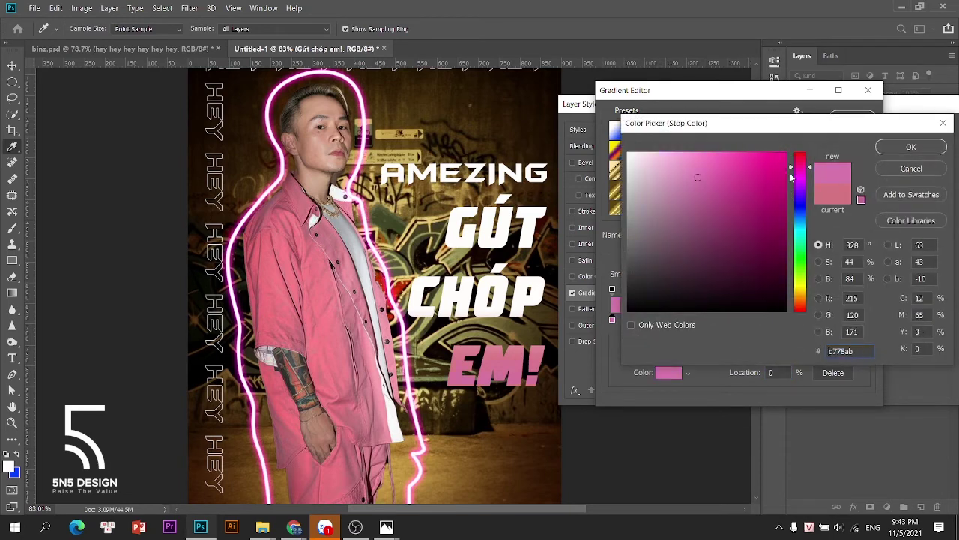
left_click_drag(801, 174, 800, 153)
left_click(791, 155)
type("800000")
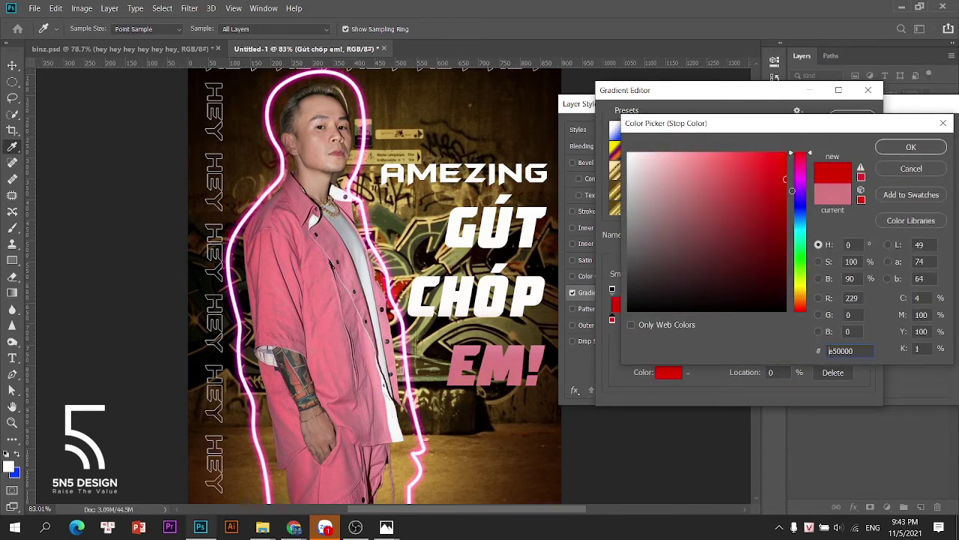
left_click(930, 148)
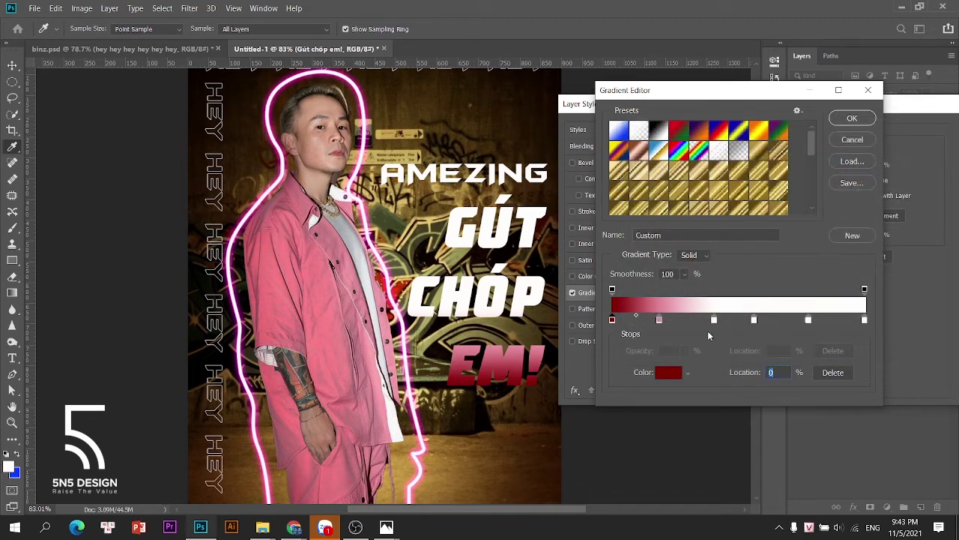
Give the 19% color stop the dark red sampled from the gradient's start and brighten it to a30406.
left_click(660, 321)
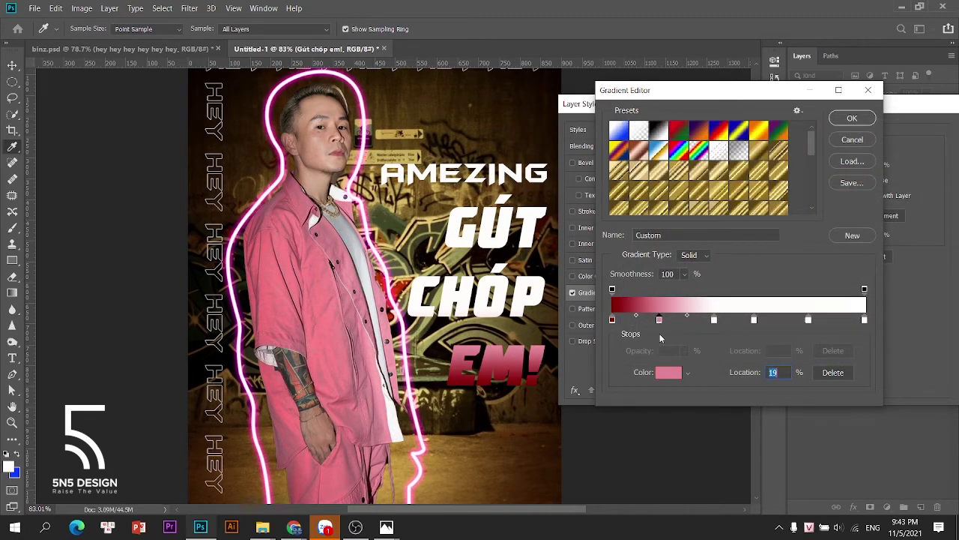
left_click(614, 301)
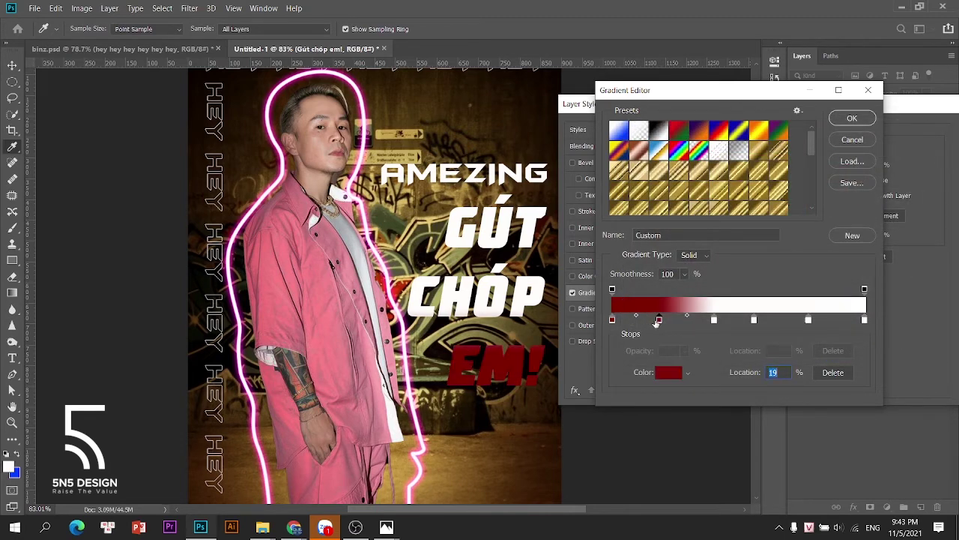
left_click(669, 373)
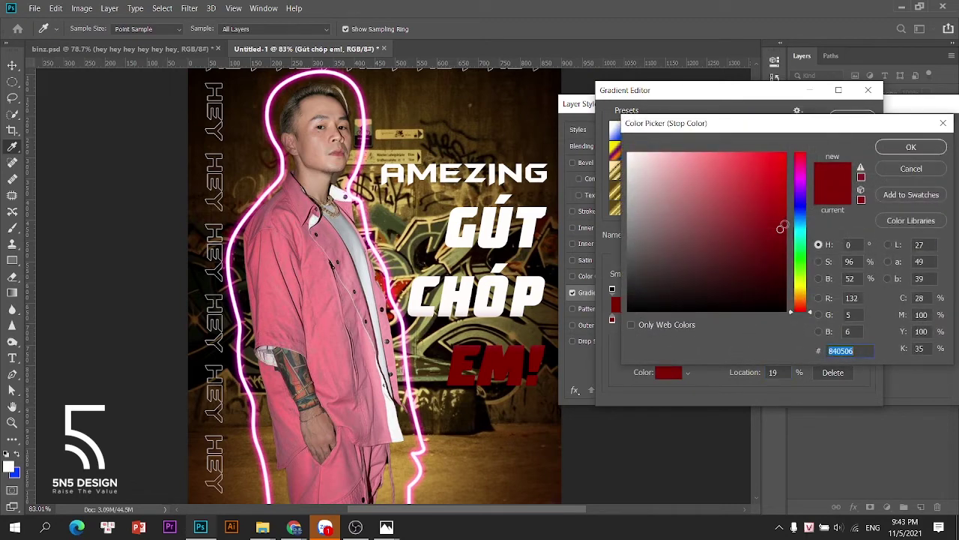
left_click_drag(782, 227, 782, 210)
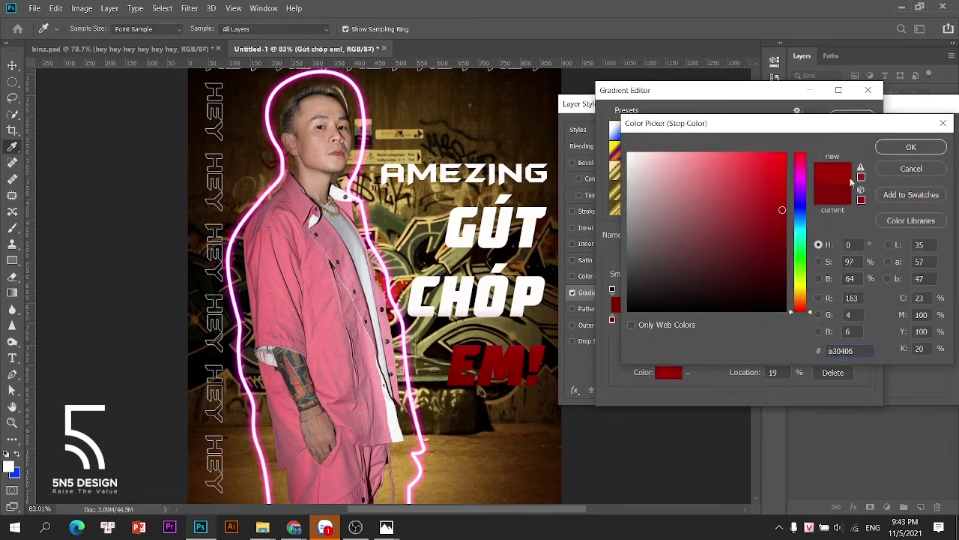
left_click(911, 147)
Recolor the 40, 56, 78 and 100% stops with dark red tones sampled from the gradient itself.
left_click(715, 320)
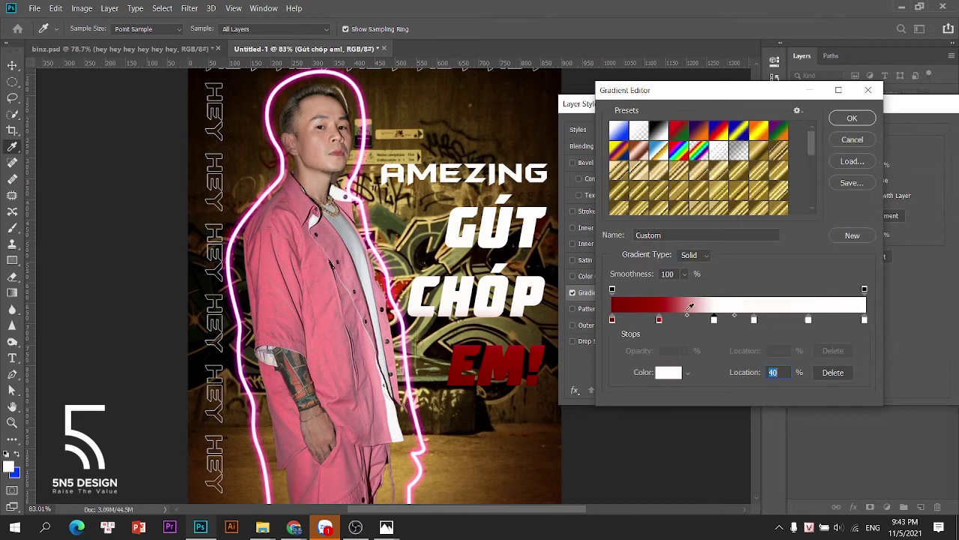
left_click(628, 301)
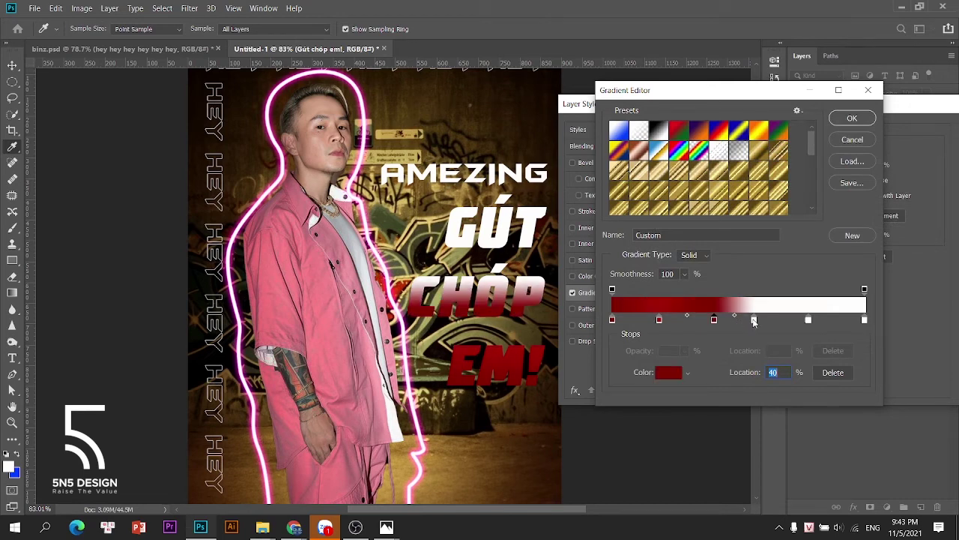
left_click(754, 320)
left_click(711, 302)
left_click(808, 320)
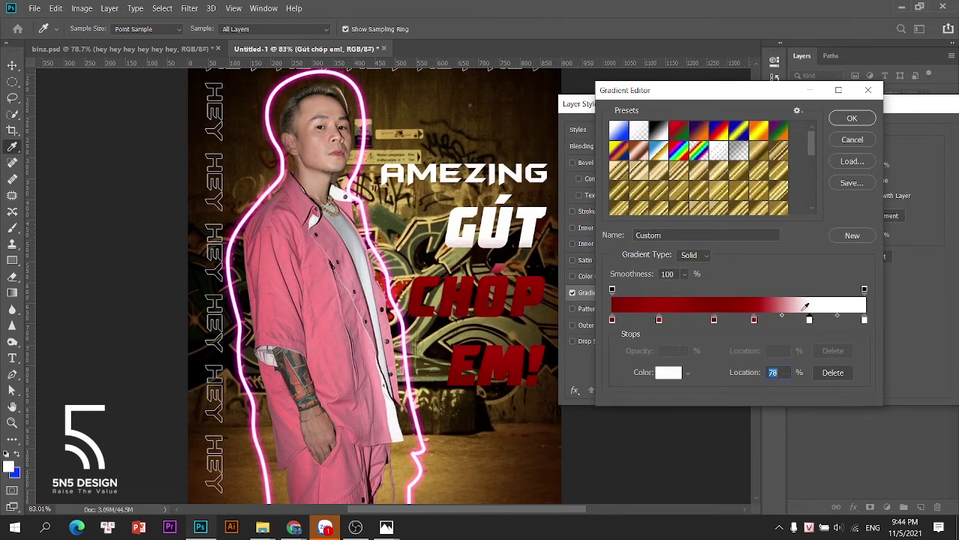
left_click(718, 302)
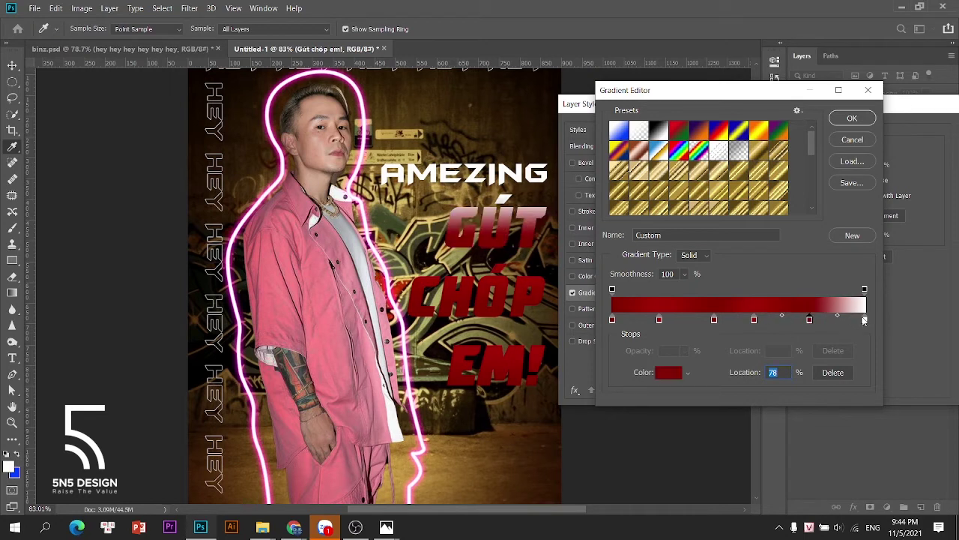
left_click(866, 320)
left_click(664, 304)
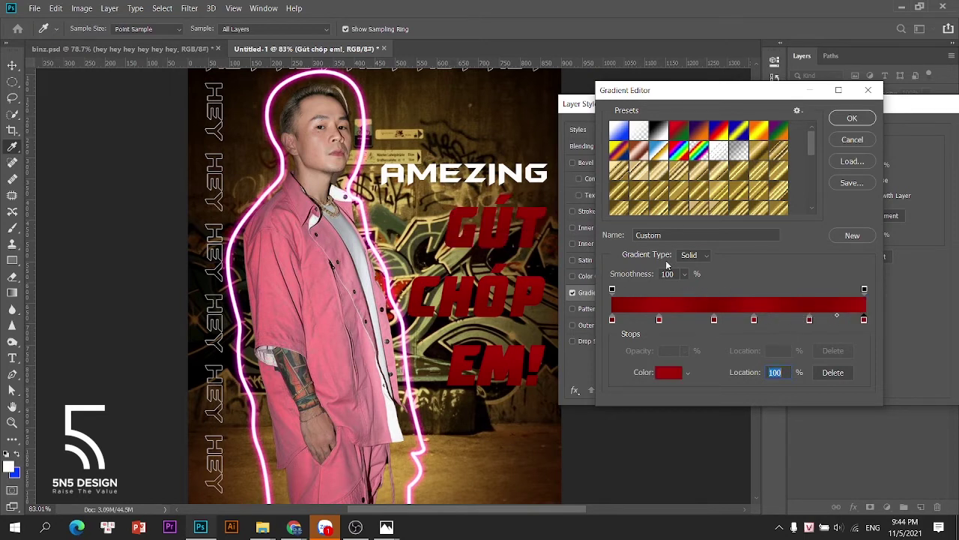
Brighten two stops for a metallic red sheen: cb0002 at 19% and dd2022 at 56%.
left_click(659, 320)
left_click(668, 372)
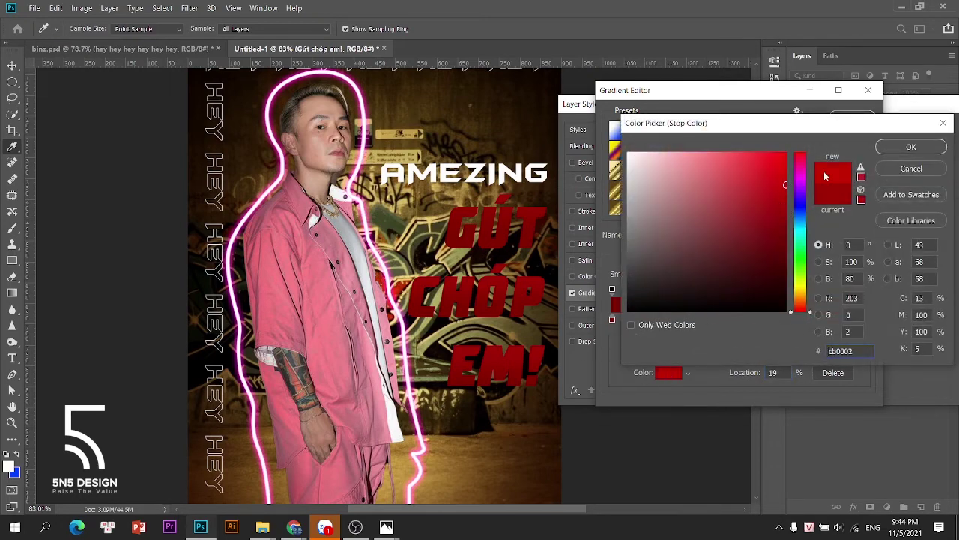
left_click(911, 146)
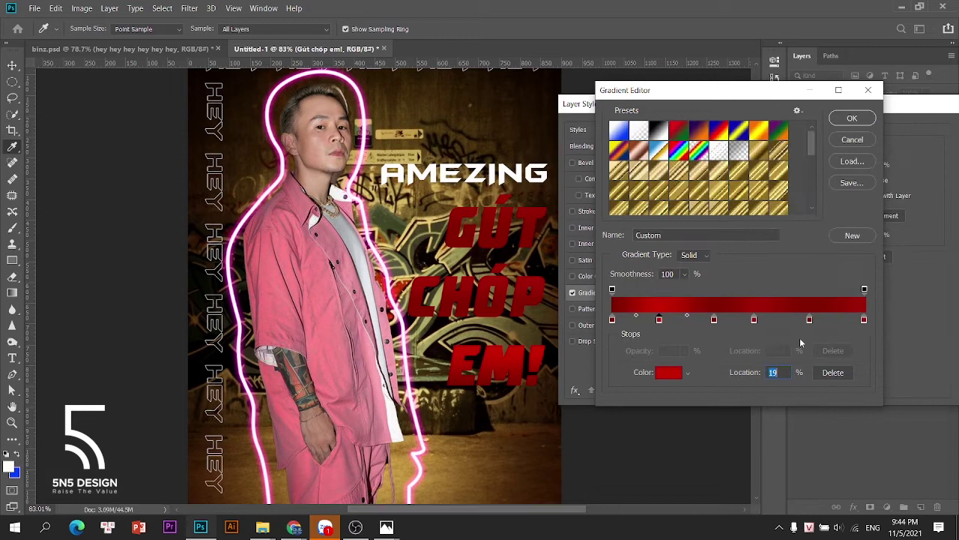
left_click(754, 320)
left_click(666, 375)
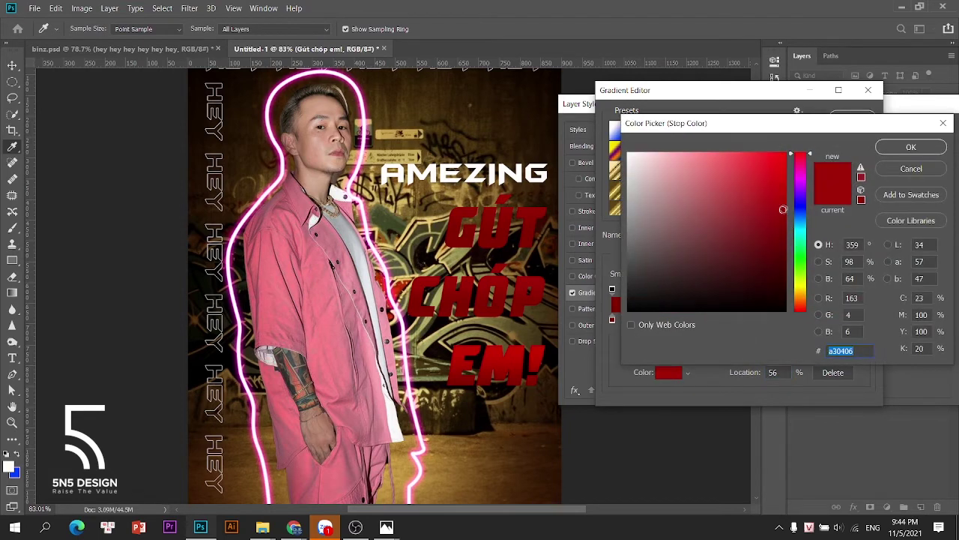
left_click_drag(783, 209, 762, 173)
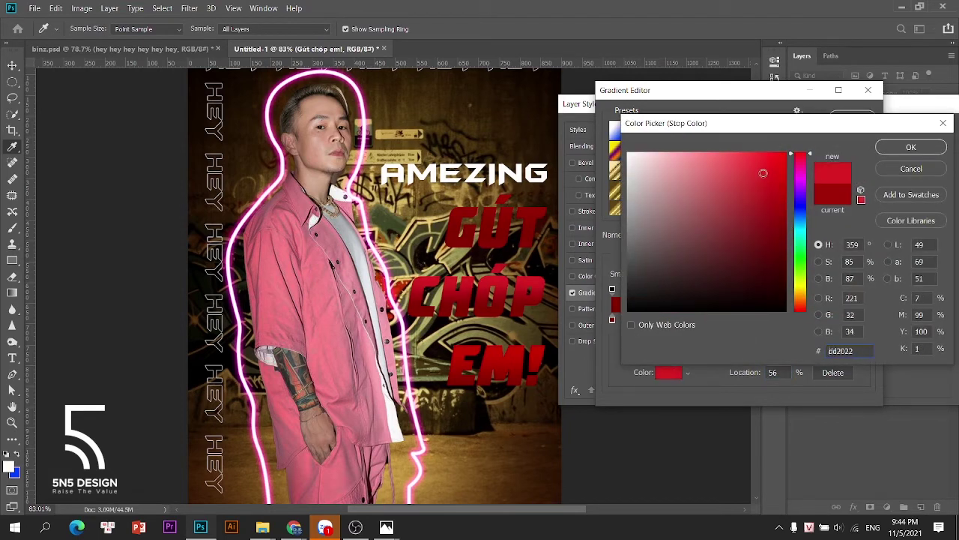
left_click(902, 150)
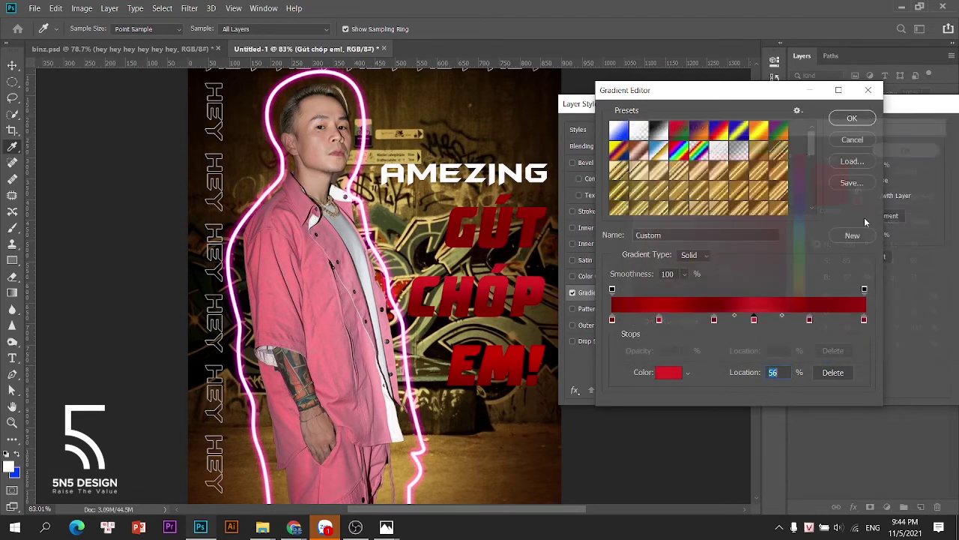
Brighten the gradient's 100% color stop to a more vivid red and accept the edited gradient.
left_click(864, 320)
left_click(683, 369)
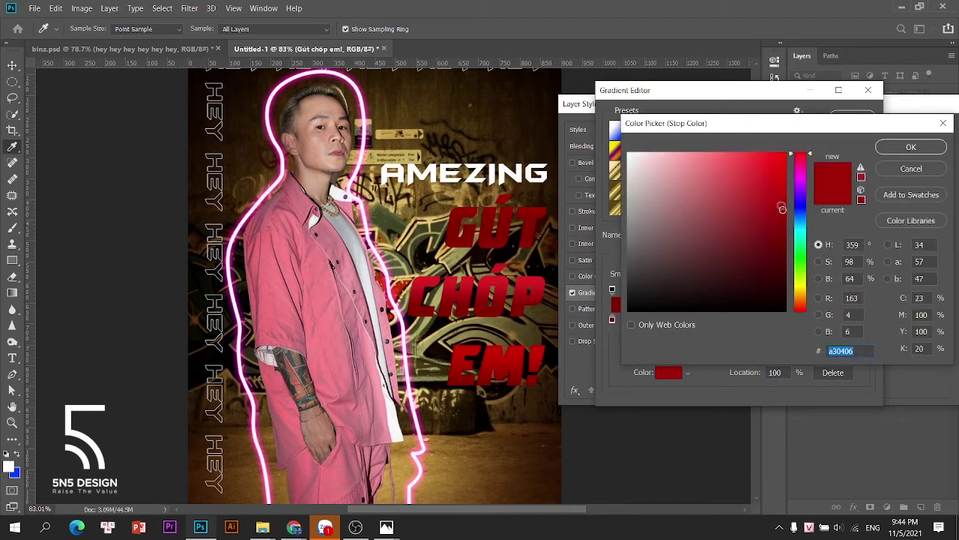
left_click_drag(781, 206, 780, 176)
left_click(911, 147)
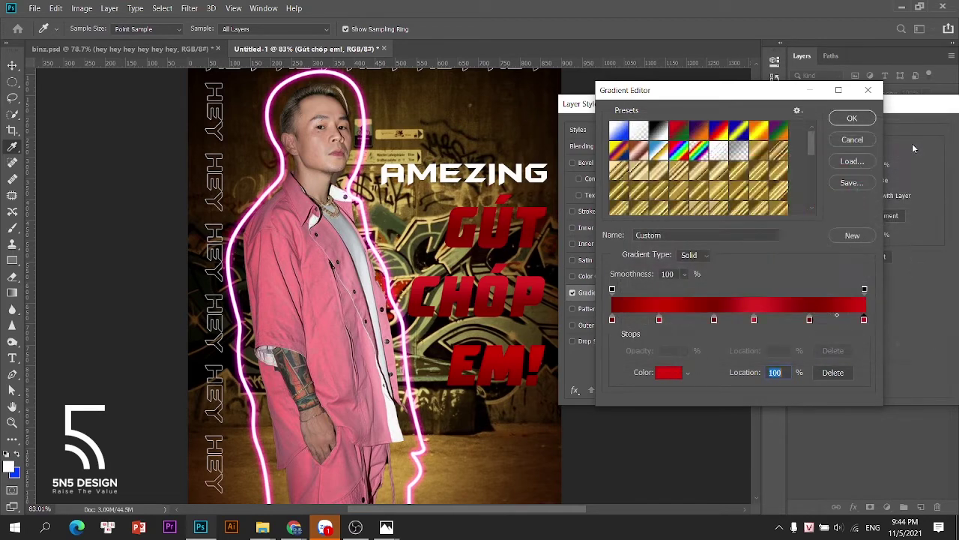
left_click(854, 114)
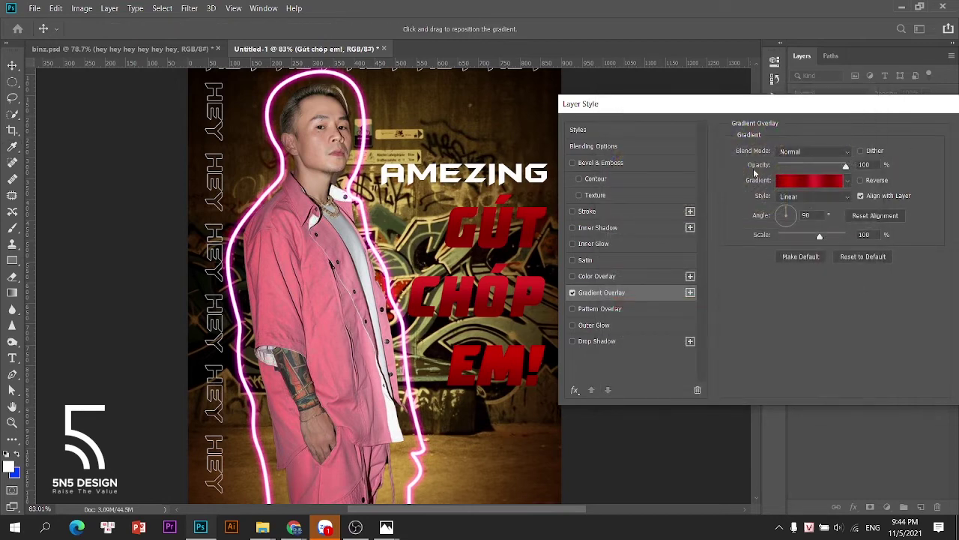
Compare the GÚT CHÓP EM! title with and without its Gradient Overlay, leave it off and enable Pattern Overlay.
left_click(572, 293)
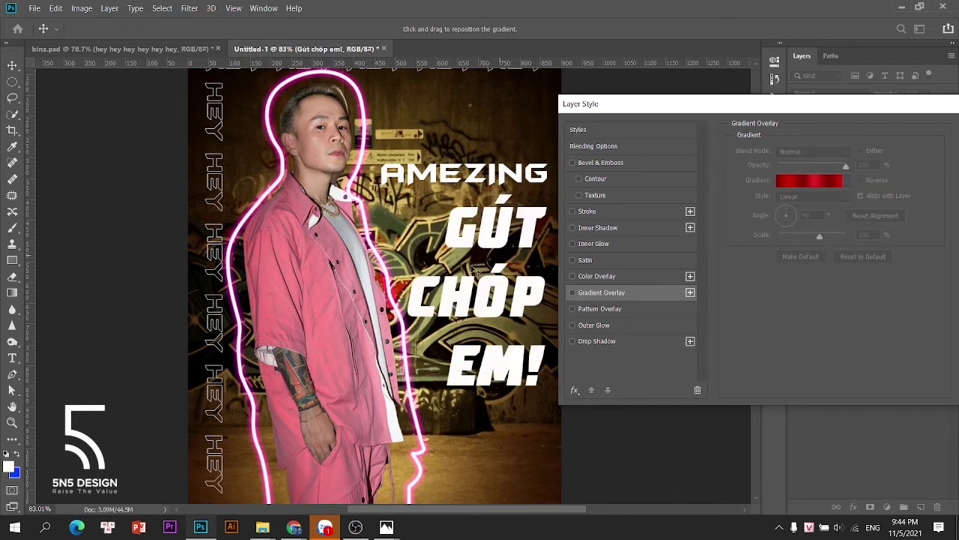
left_click(573, 293)
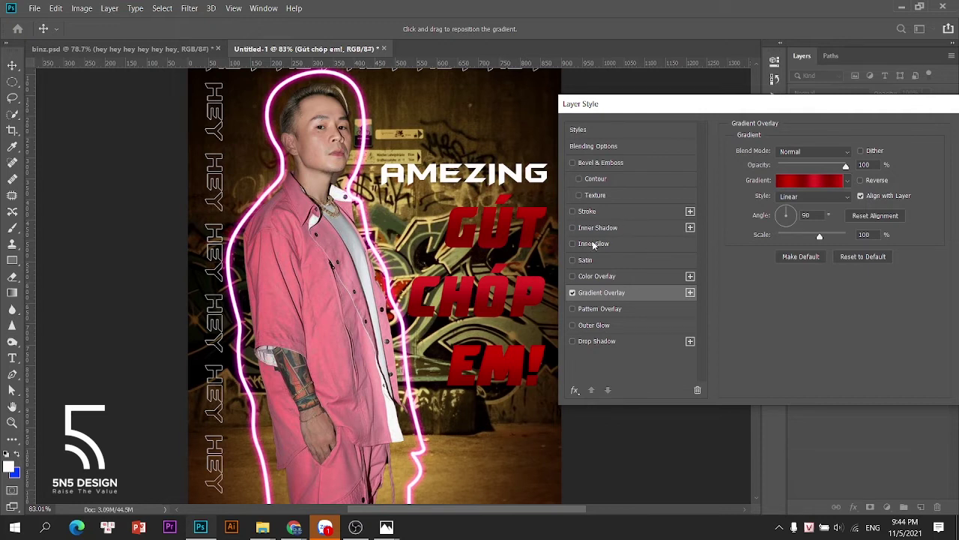
left_click(573, 293)
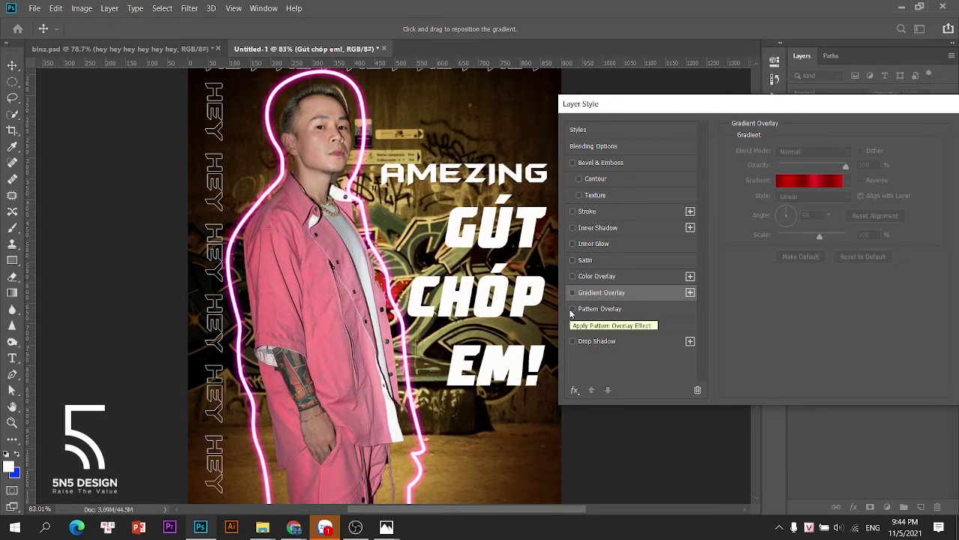
left_click(573, 309)
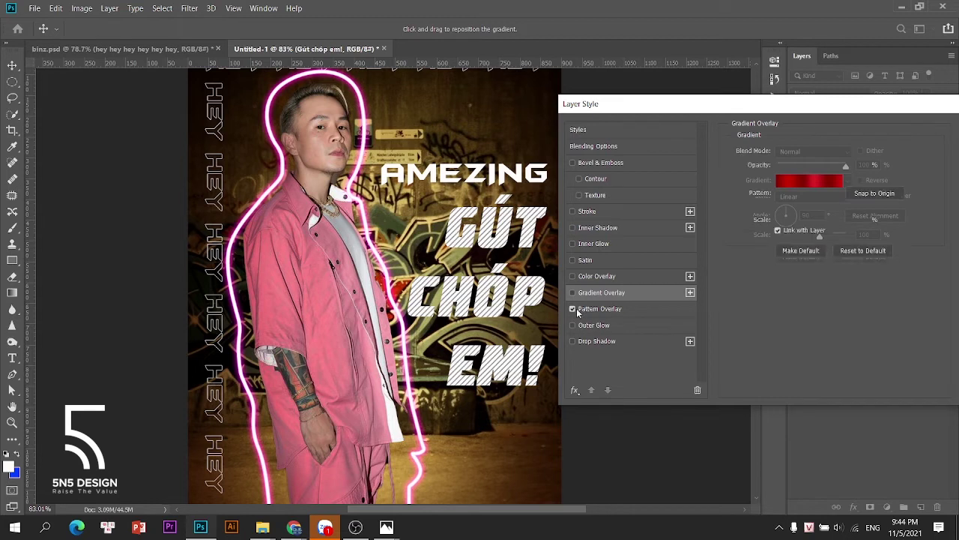
left_click(595, 309)
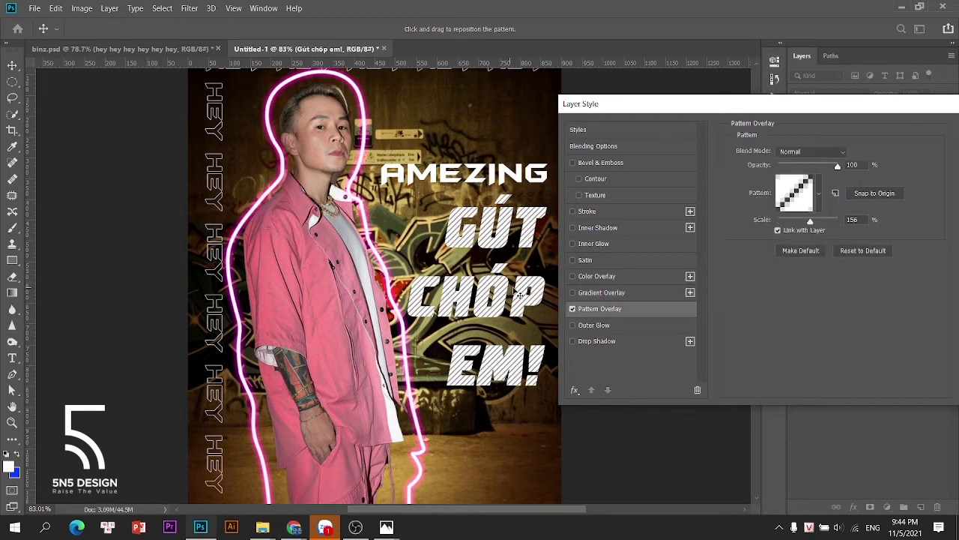
Try several overlay patterns on the title and choose the mottled grey texture.
left_click(818, 196)
left_click(754, 290)
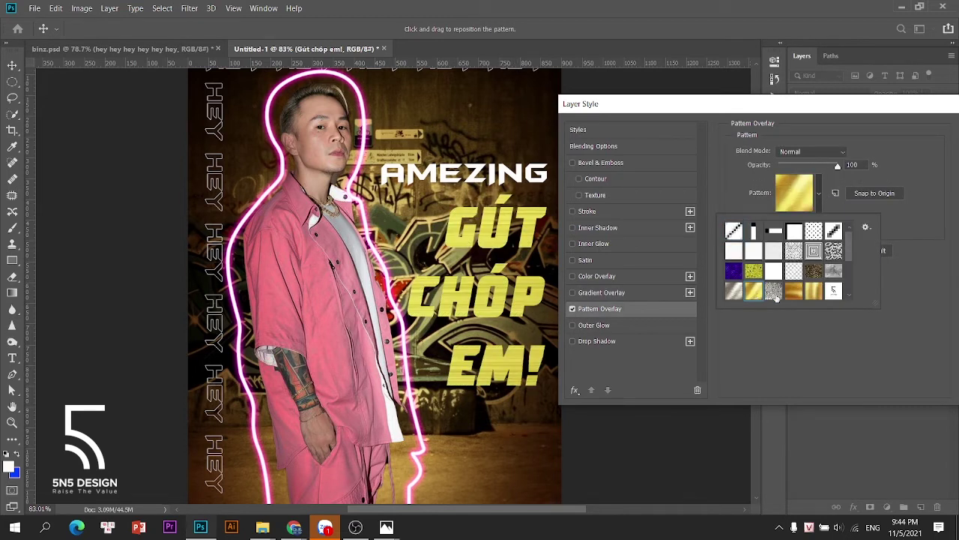
left_click(813, 292)
left_click(794, 293)
left_click(773, 292)
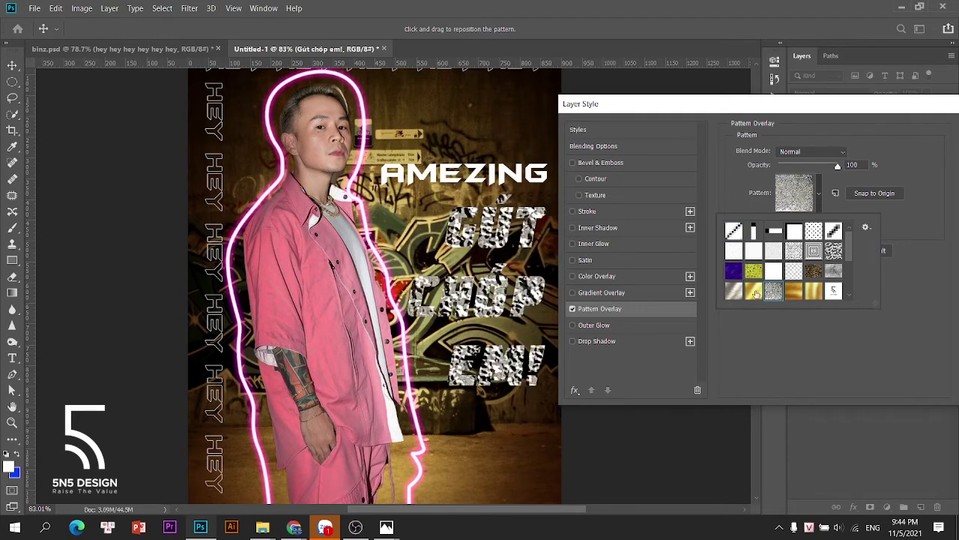
left_click(756, 292)
scroll(757, 292, "down", 1)
left_click(756, 294)
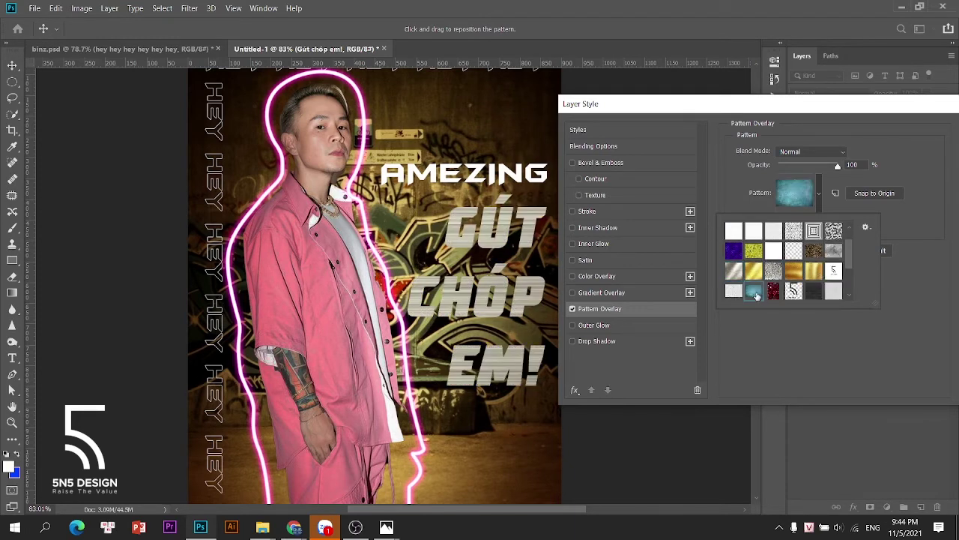
left_click(734, 292)
left_click(772, 269)
left_click(794, 270)
left_click(835, 251)
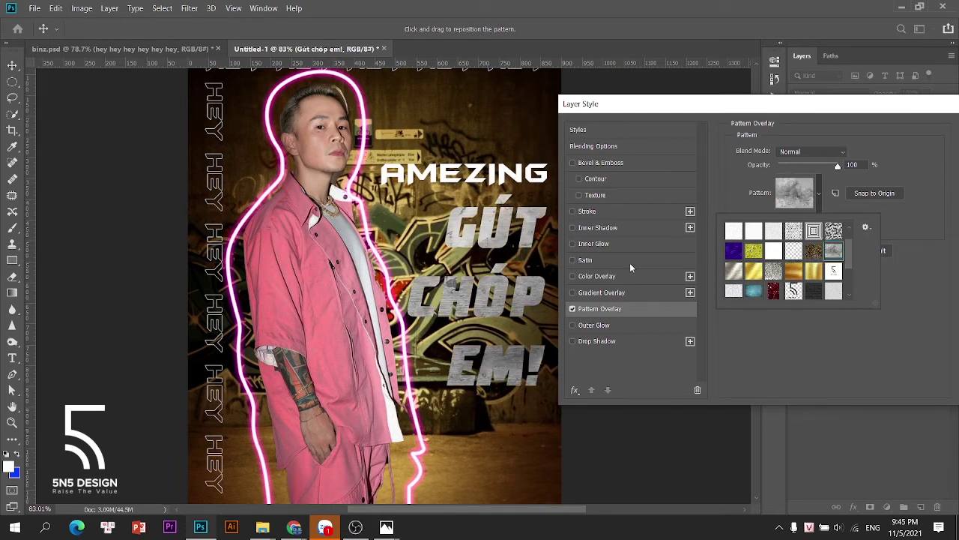
Re-enable the title's Gradient Overlay and set its blend mode to Multiply over the grey texture.
left_click(587, 294)
left_click(815, 151)
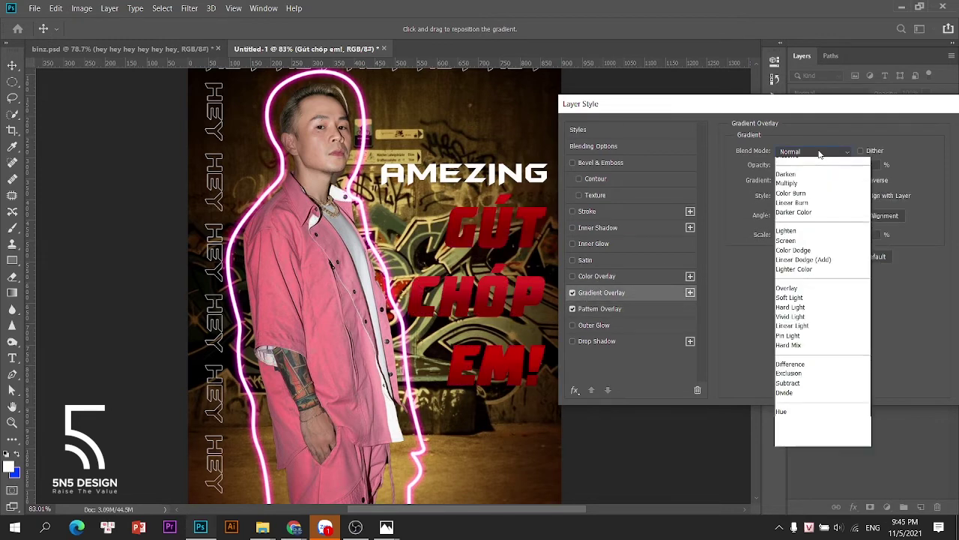
left_click(809, 190)
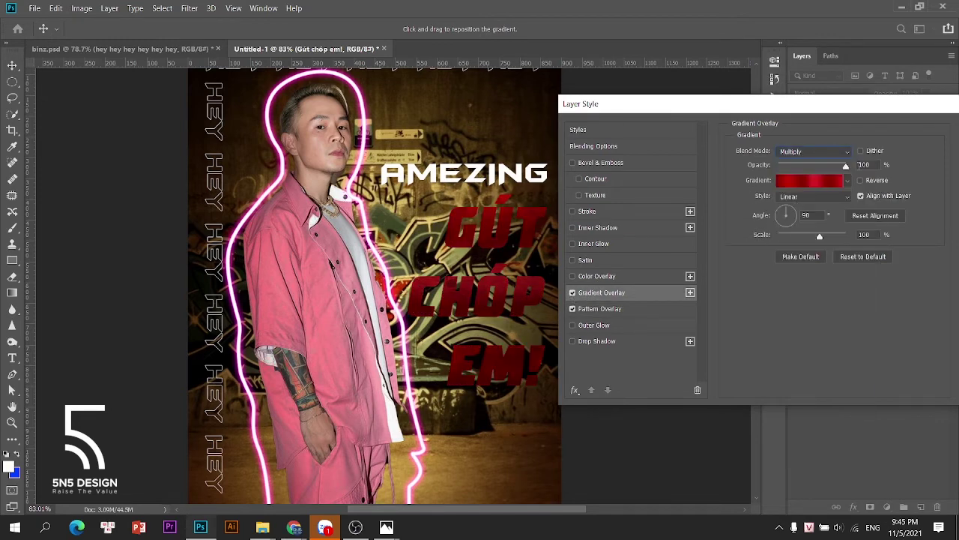
Add a red f70000 Color Overlay to the title in Soft Light mode and compare it on and off.
left_click(601, 277)
left_click(861, 153)
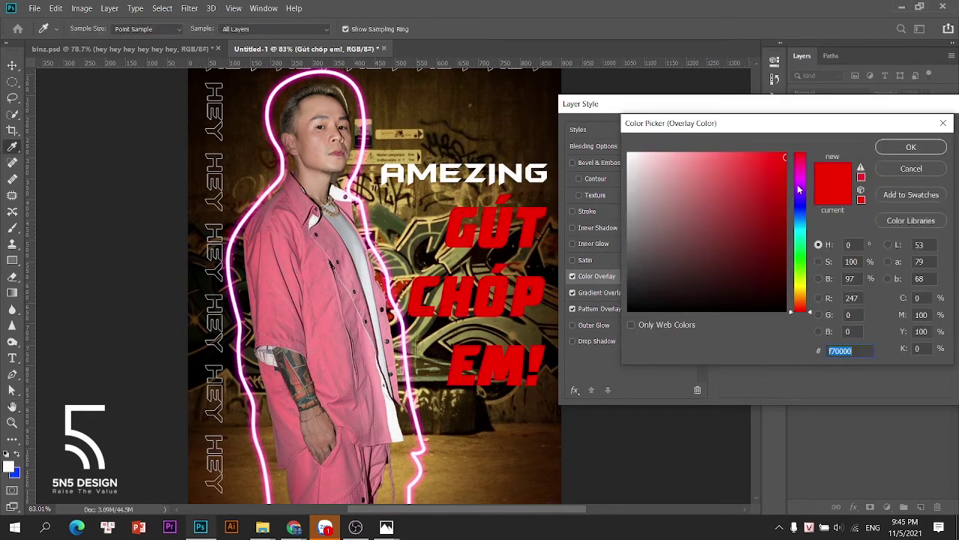
left_click(899, 168)
left_click(818, 154)
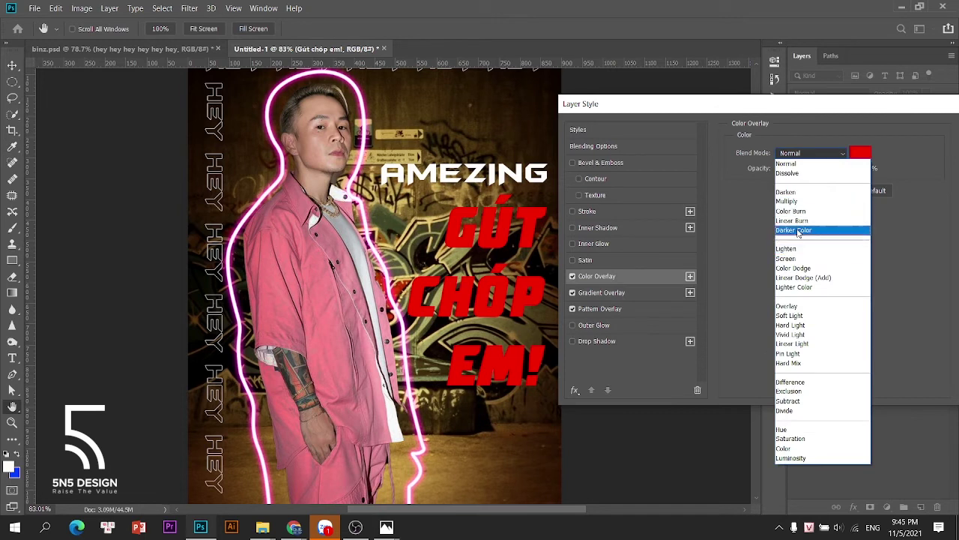
left_click(792, 315)
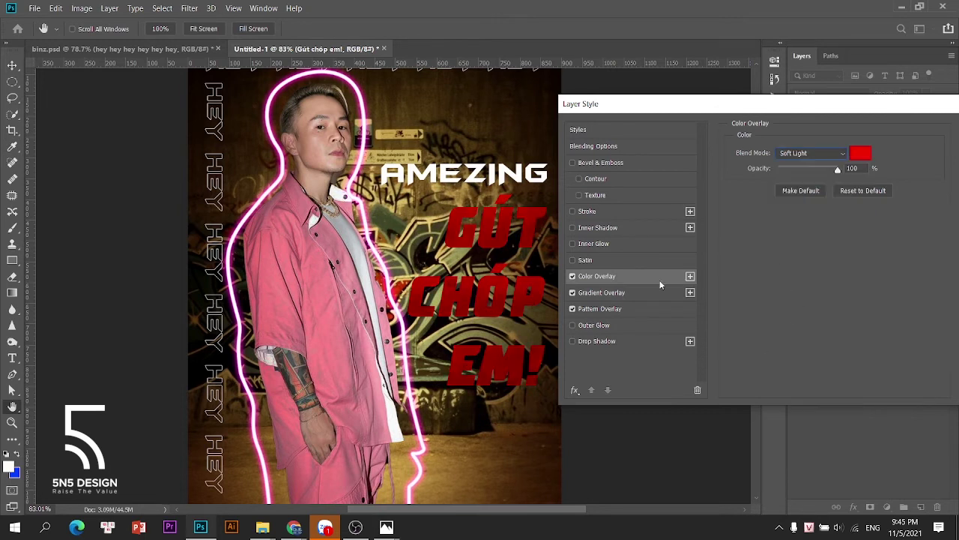
left_click(572, 276)
left_click(572, 277)
Adjust the Color Overlay's color to a brighter, fully saturated red.
left_click(862, 154)
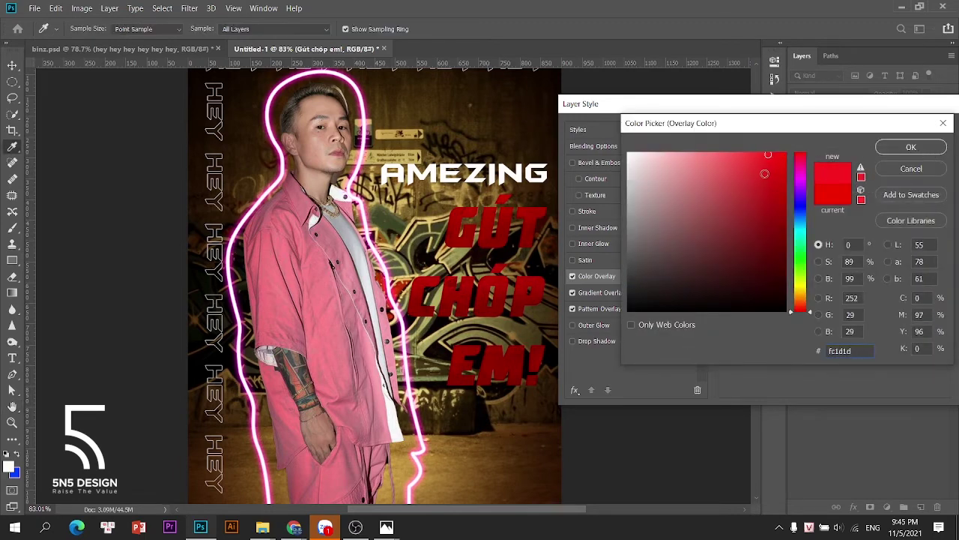
left_click_drag(772, 158, 783, 150)
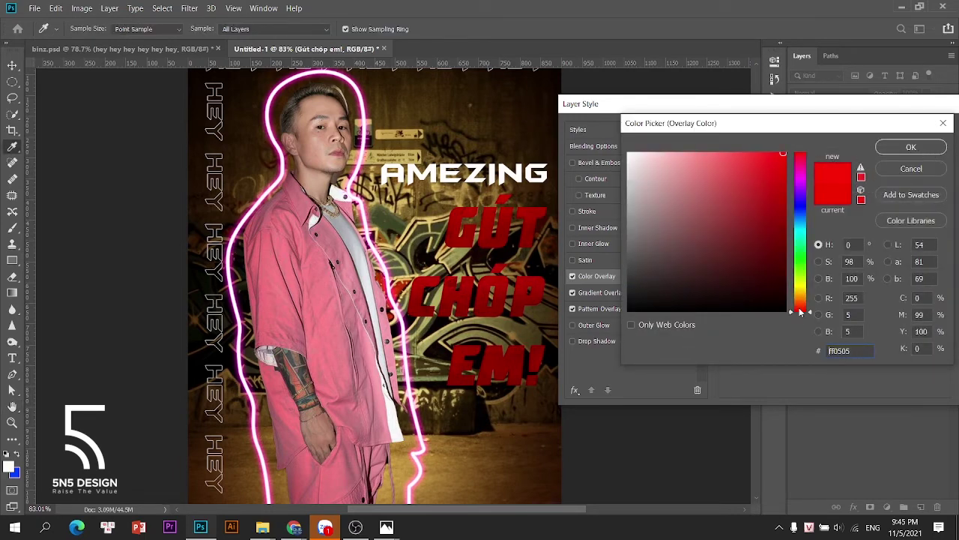
mouse_move(801, 309)
left_mouse_down()
mouse_move(801, 293)
mouse_move(801, 309)
left_mouse_up()
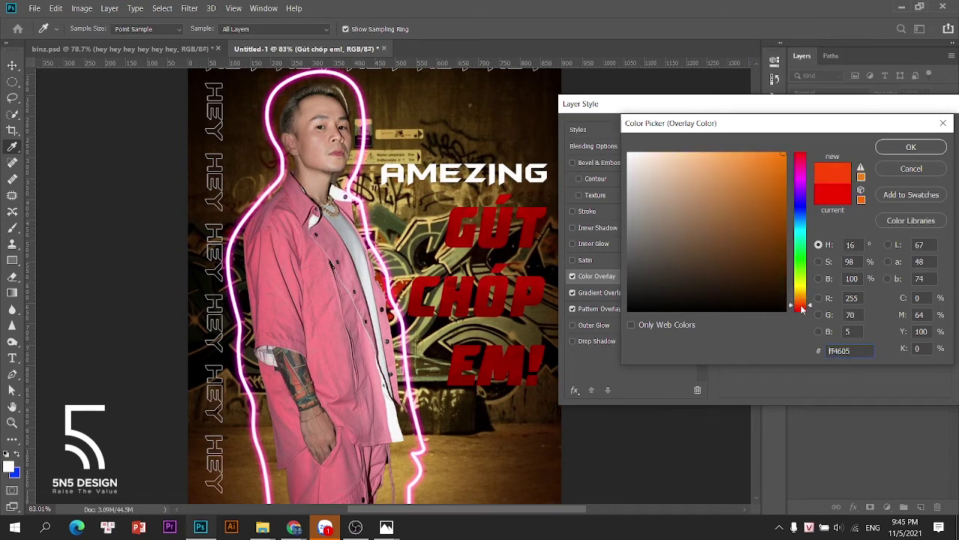
left_click(920, 150)
Try the Linear Light and Screen blend modes on the Color Overlay and return it to Soft Light.
left_click(815, 152)
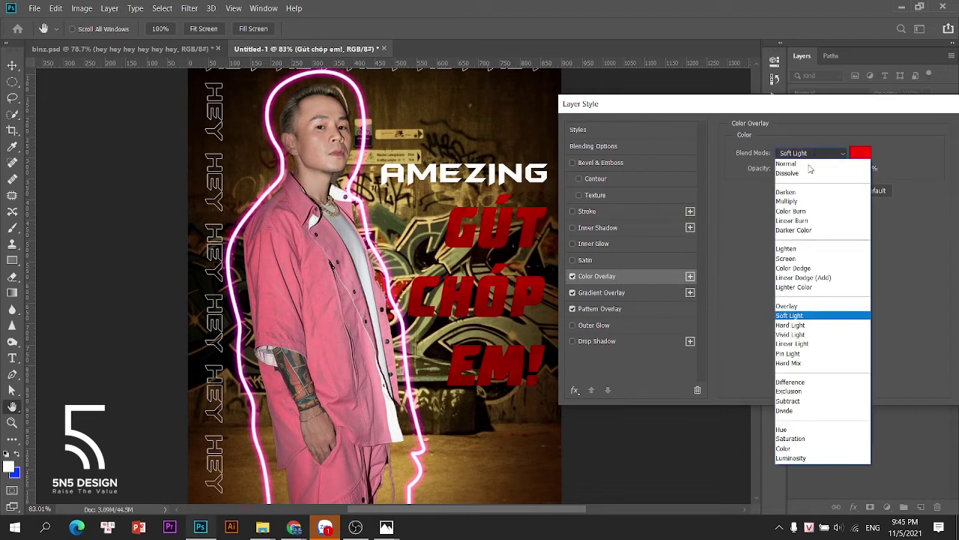
left_click(794, 343)
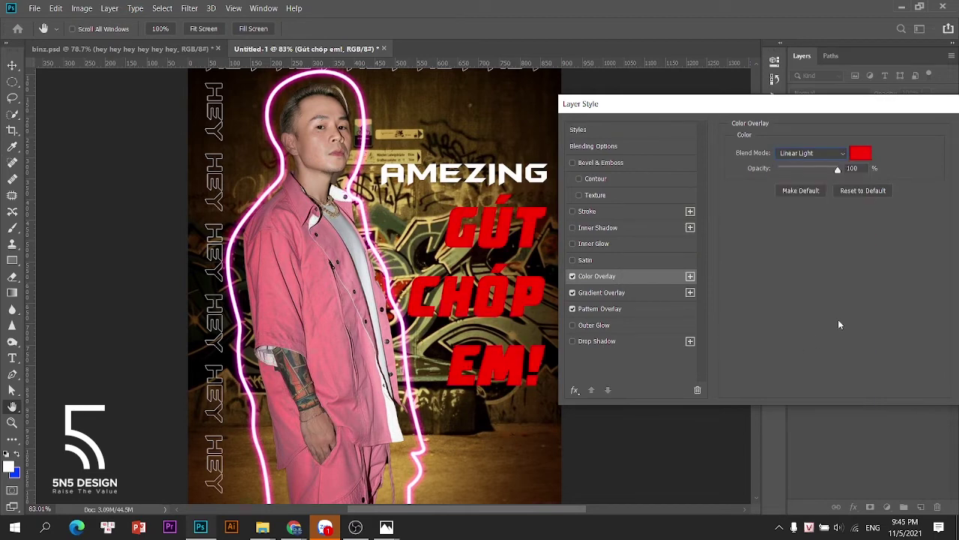
left_click(819, 153)
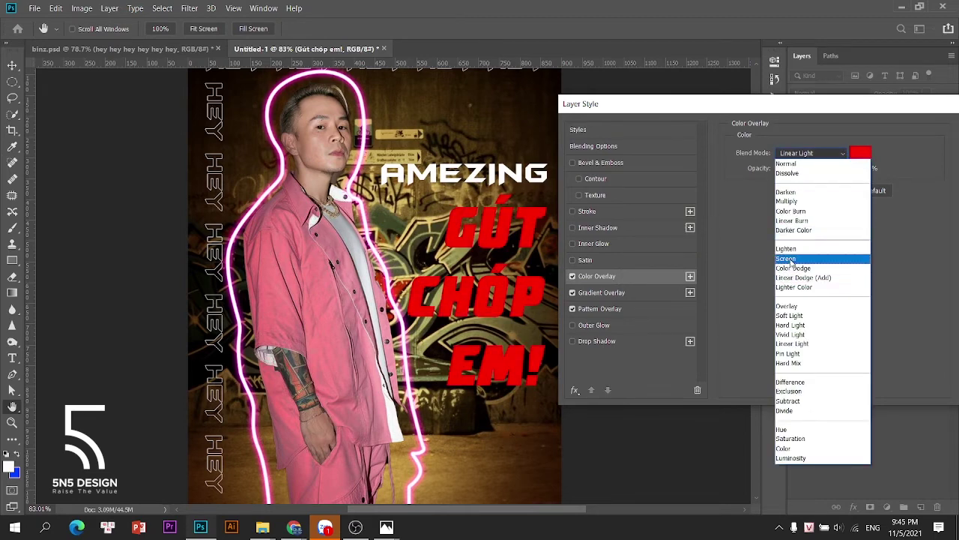
left_click(791, 262)
left_click(813, 153)
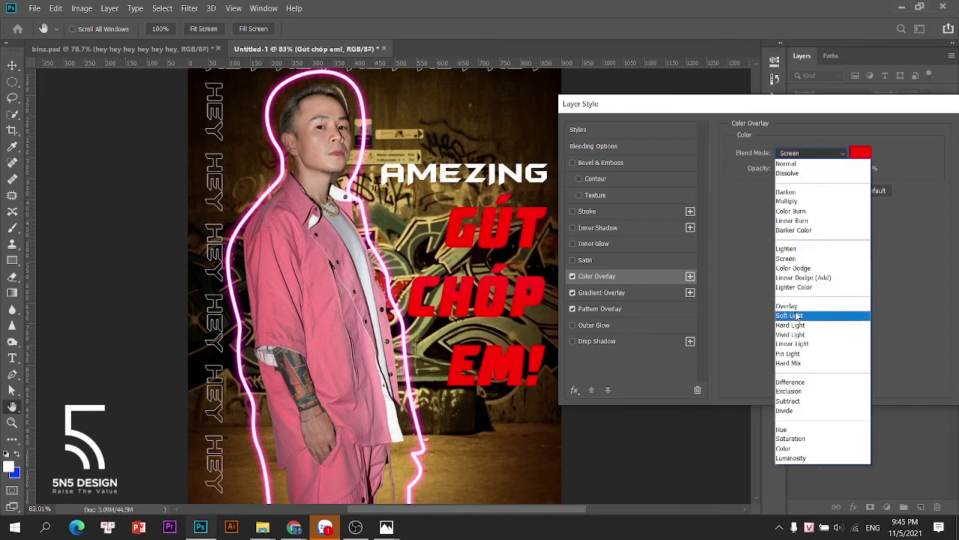
left_click(796, 320)
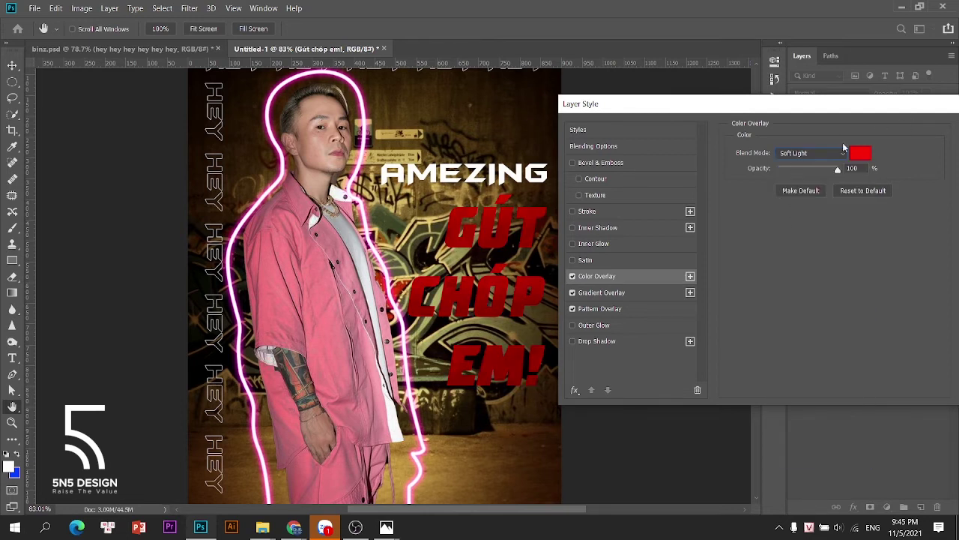
Add a white 2 px outside Stroke to the GÚT CHÓP EM! title.
left_click(613, 212)
left_click_drag(781, 151, 782, 154)
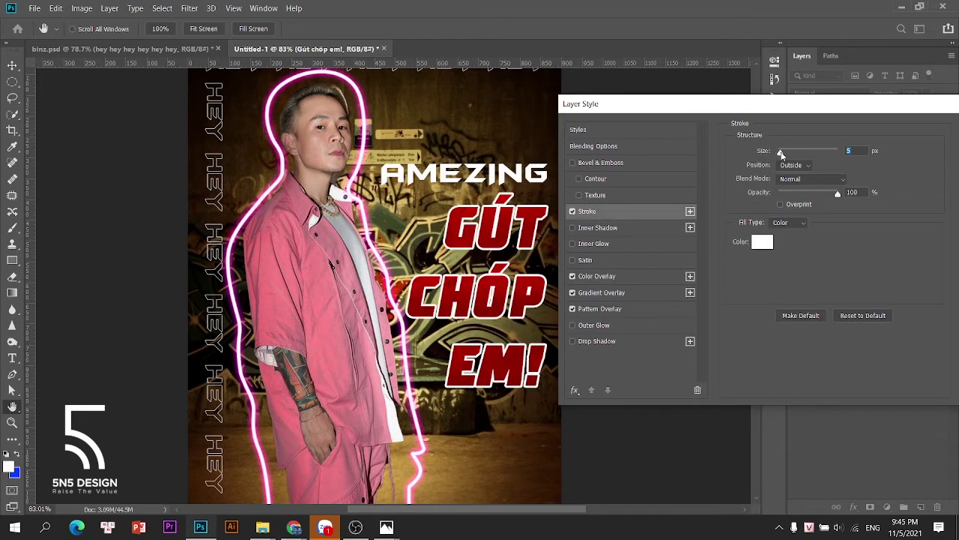
type("1")
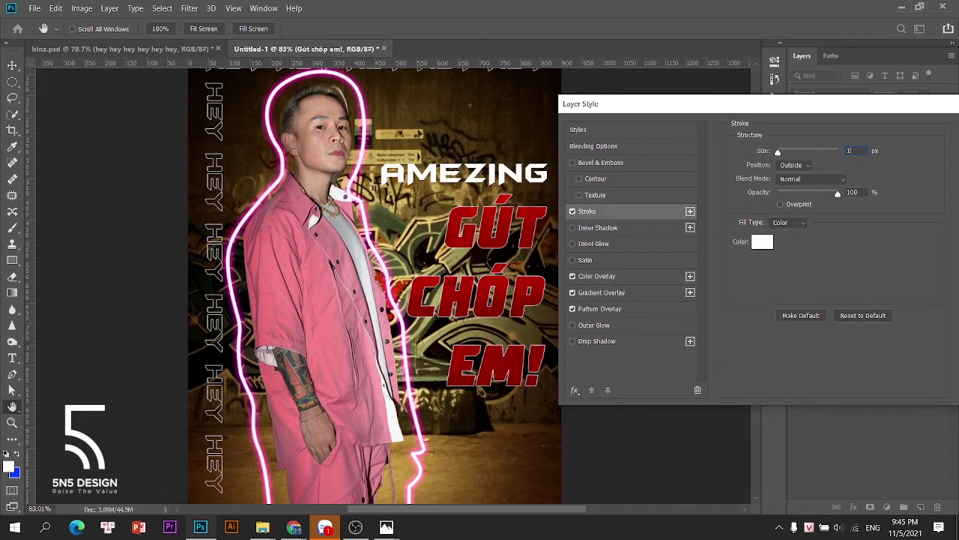
type("2")
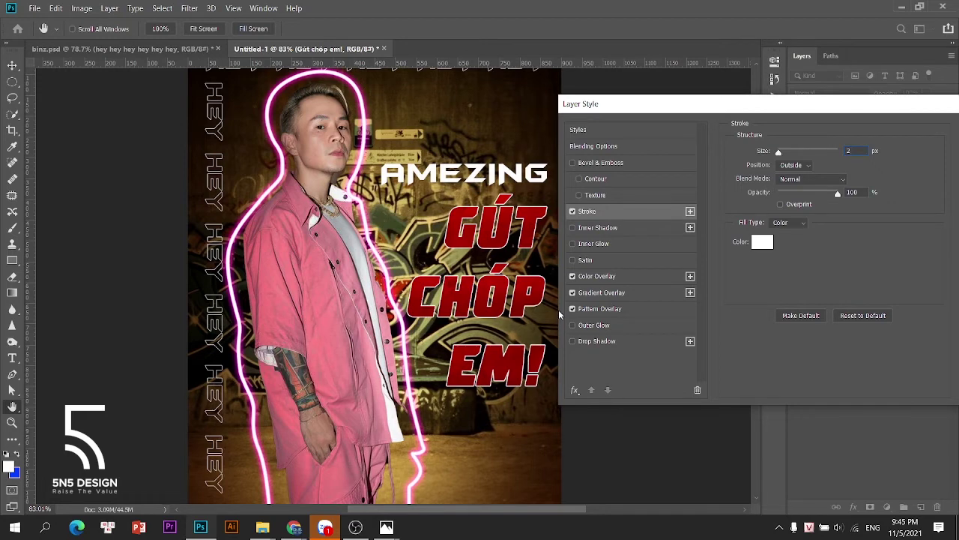
Add a red ff0000 Outer Glow of 21 px to the title and apply the layer style.
left_click(593, 327)
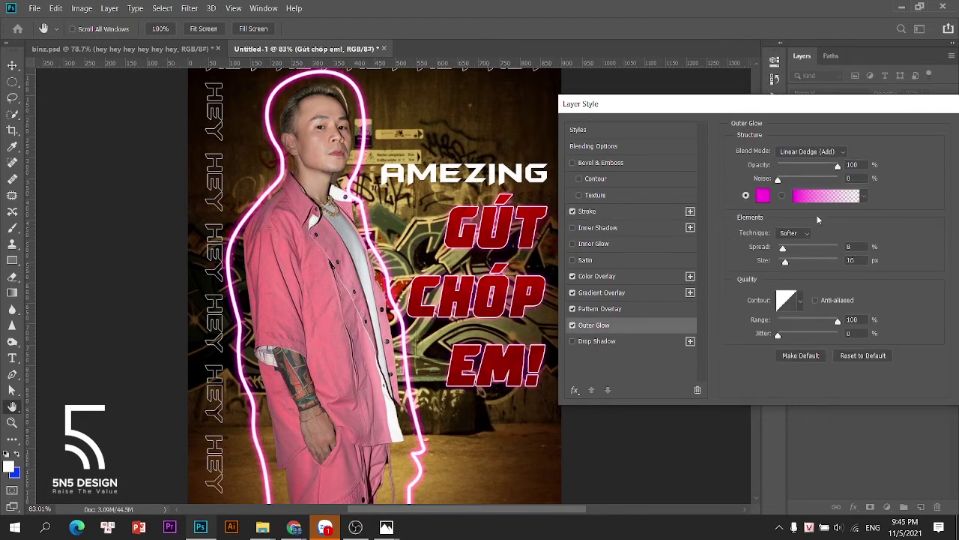
left_click(761, 196)
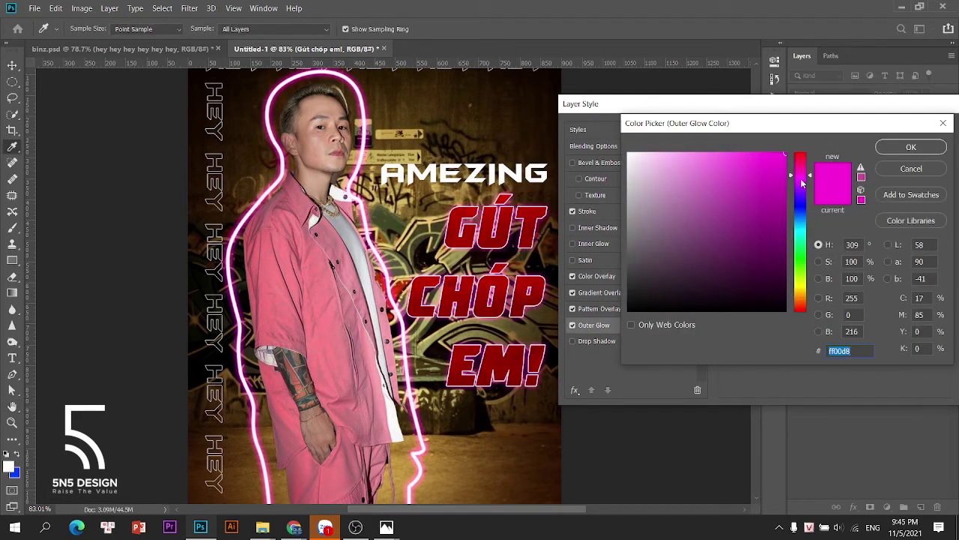
left_click_drag(801, 180, 796, 150)
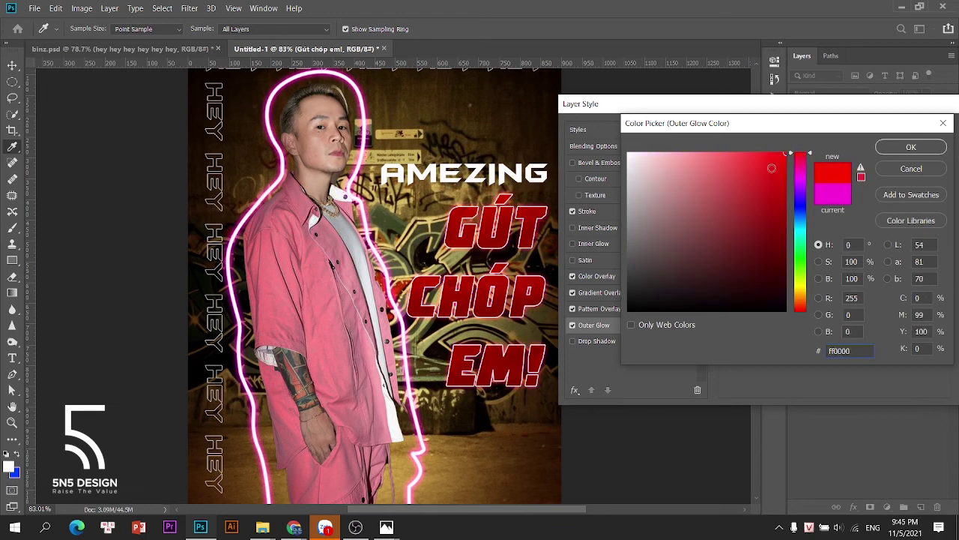
left_click(911, 146)
left_click_drag(787, 265, 789, 259)
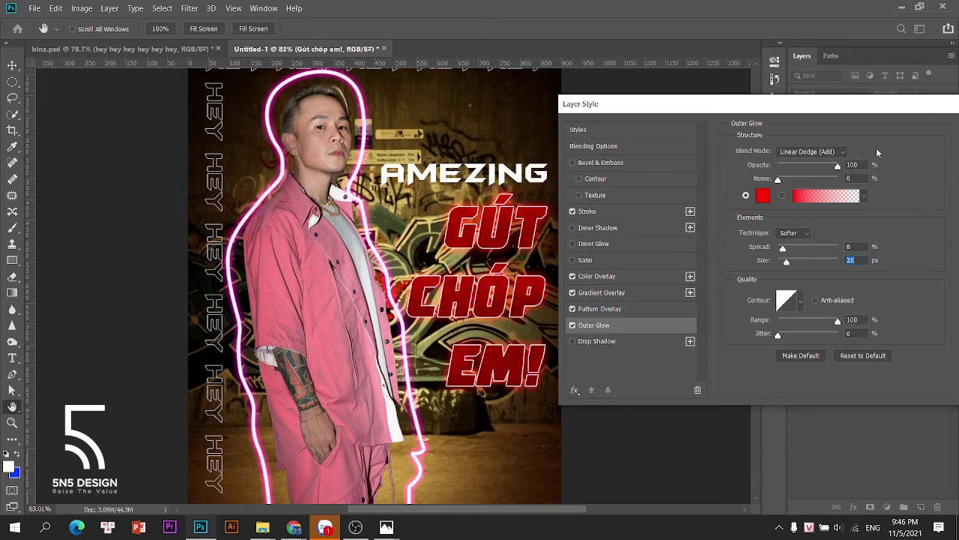
left_click_drag(870, 109, 807, 137)
left_click(921, 158)
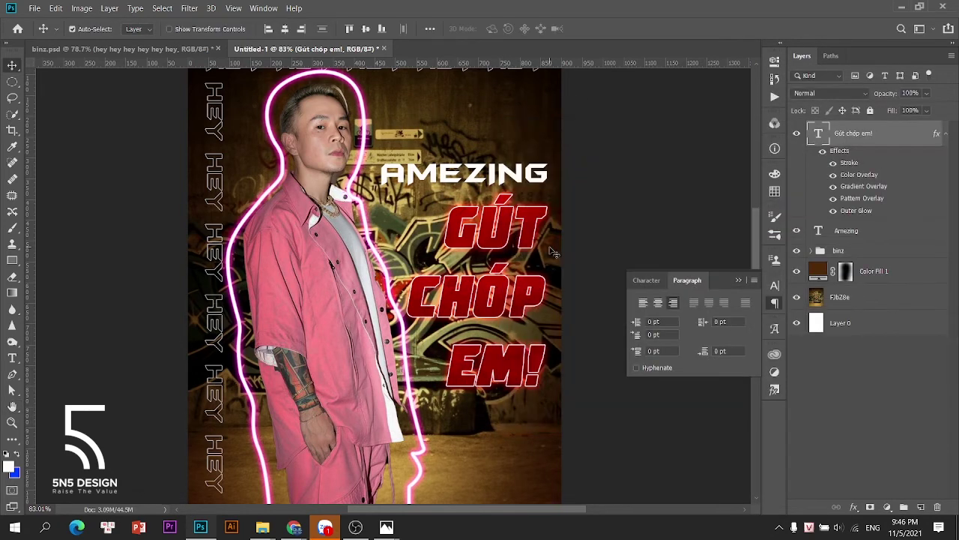
Copy all layer effects from the GÚT CHÓP EM! title to the Amezing text layer.
scroll(561, 239, "down", 3)
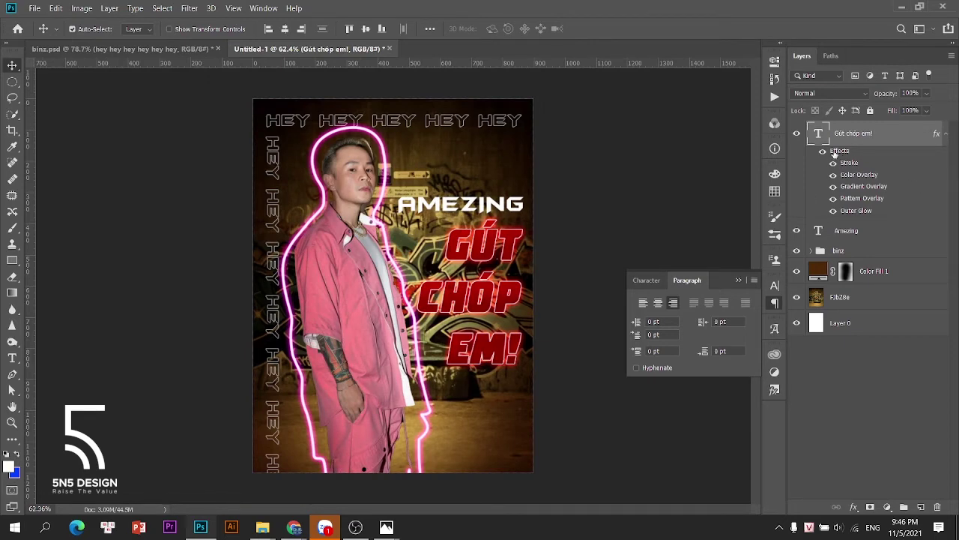
left_click_drag(836, 153, 840, 230)
scroll(488, 206, "up", 2)
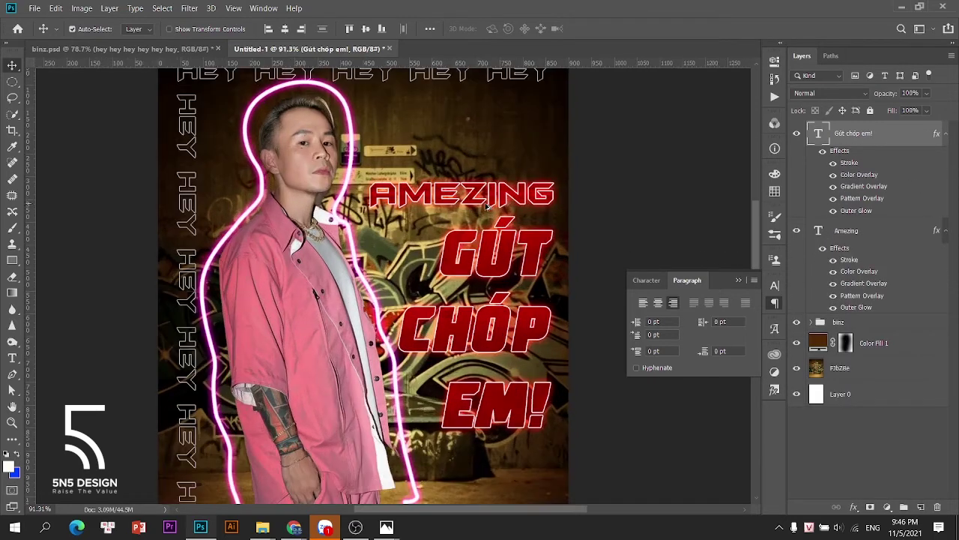
Scale the Amezing text layer's effects to 60%.
left_click(500, 196)
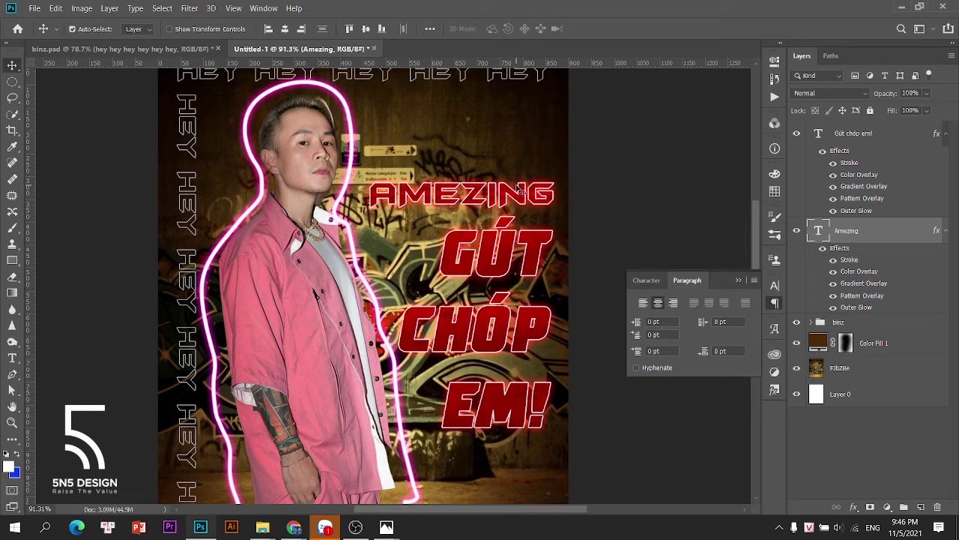
right_click(844, 251)
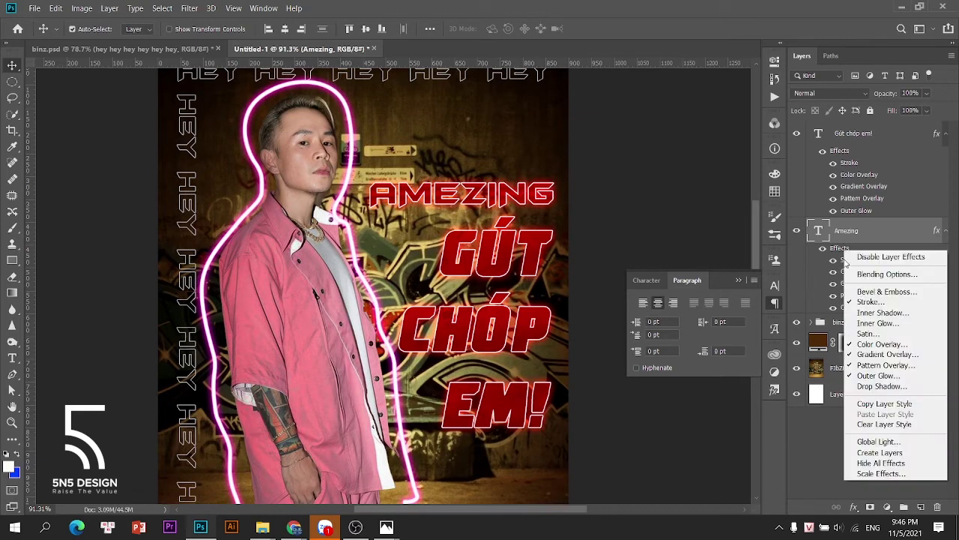
left_click(873, 473)
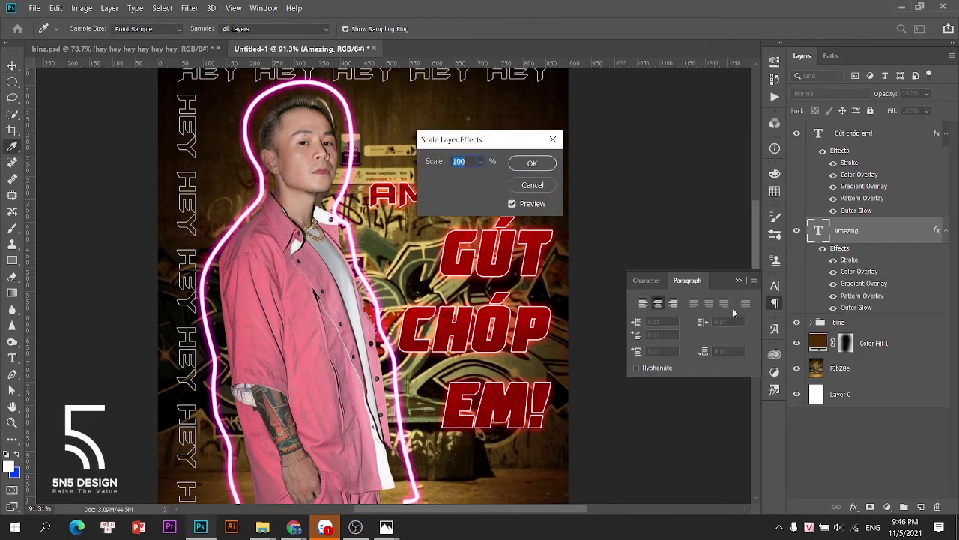
left_click_drag(498, 142, 633, 141)
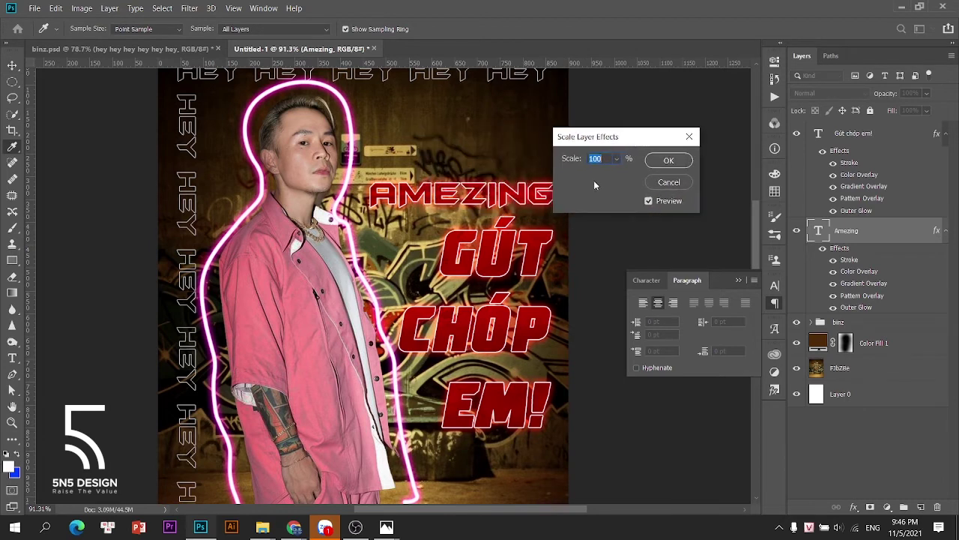
type("80")
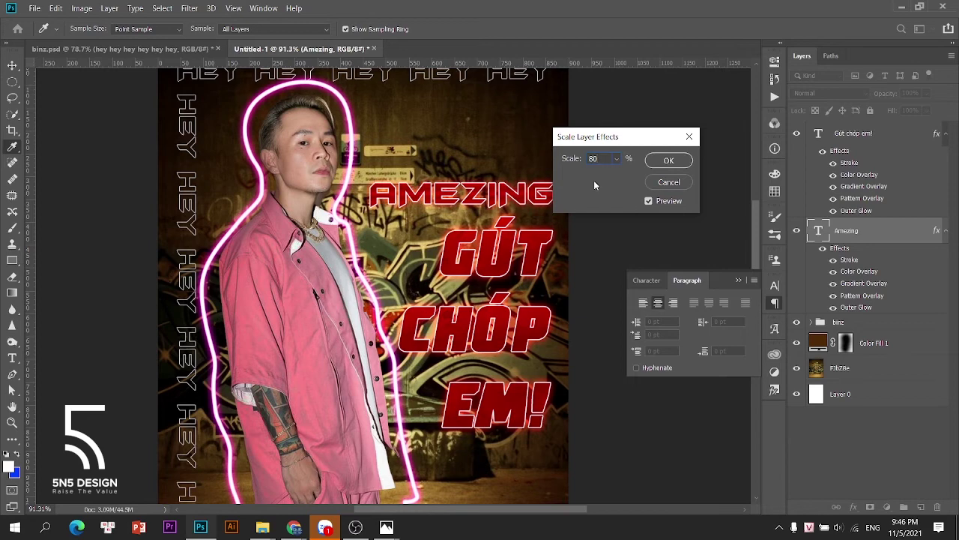
left_click(565, 157)
type("60")
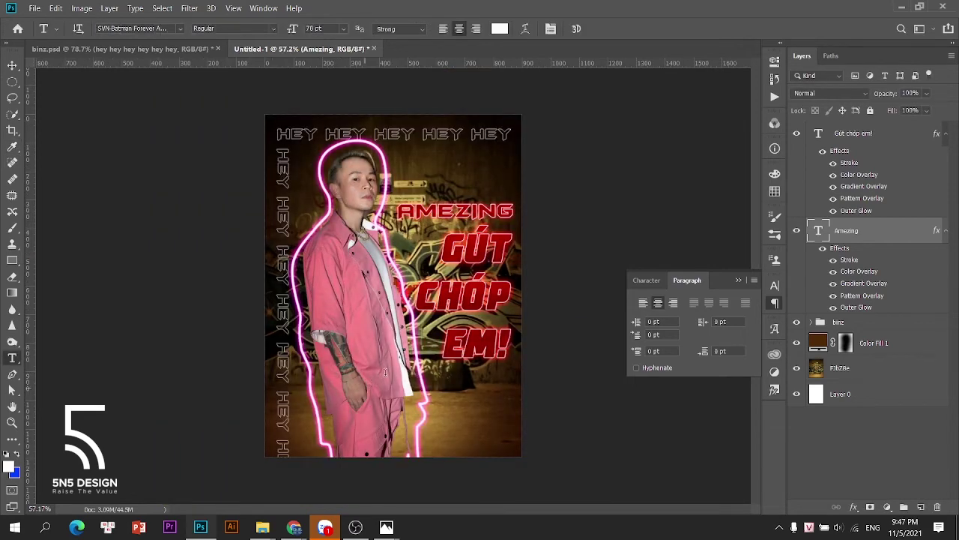
Add a new white text layer reading "binz" over the man's lower body.
left_click(385, 372)
type("binz")
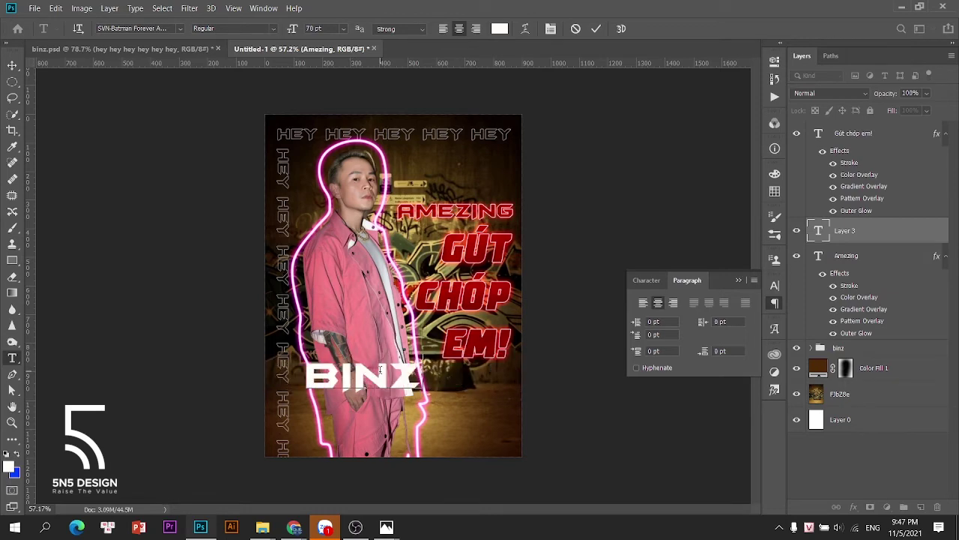
key("ctrl+Return")
Try the SVN-Comic Sans MS font on the BINZ text.
left_click(652, 281)
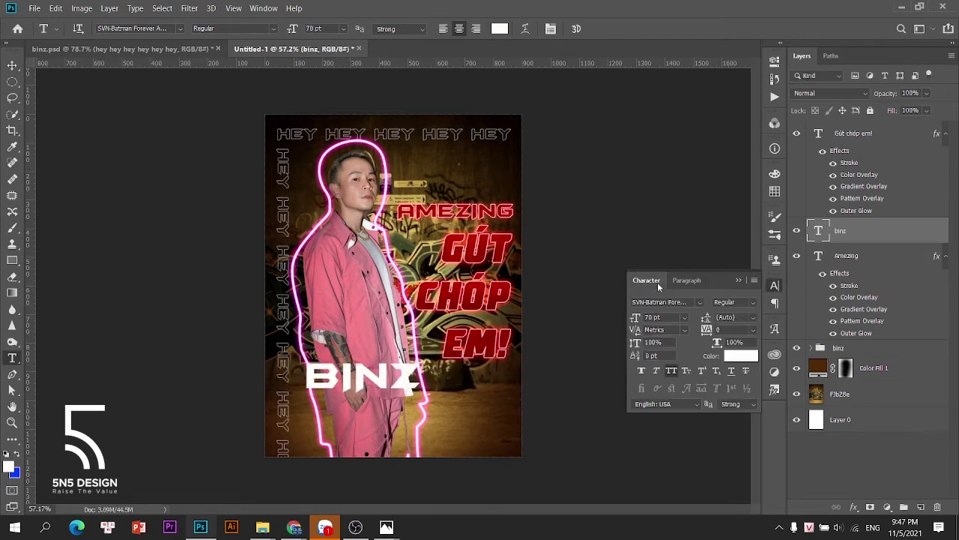
left_click(698, 303)
type("sv")
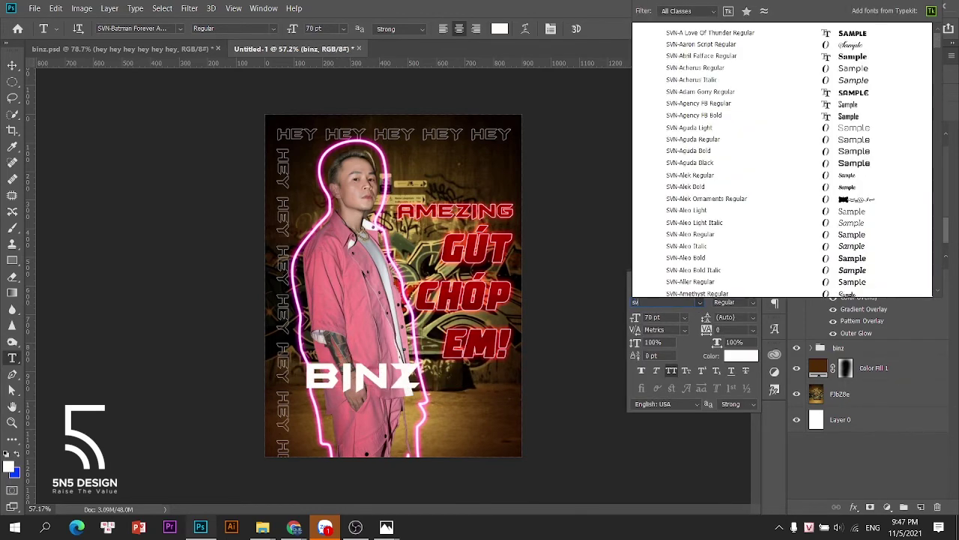
type("n com")
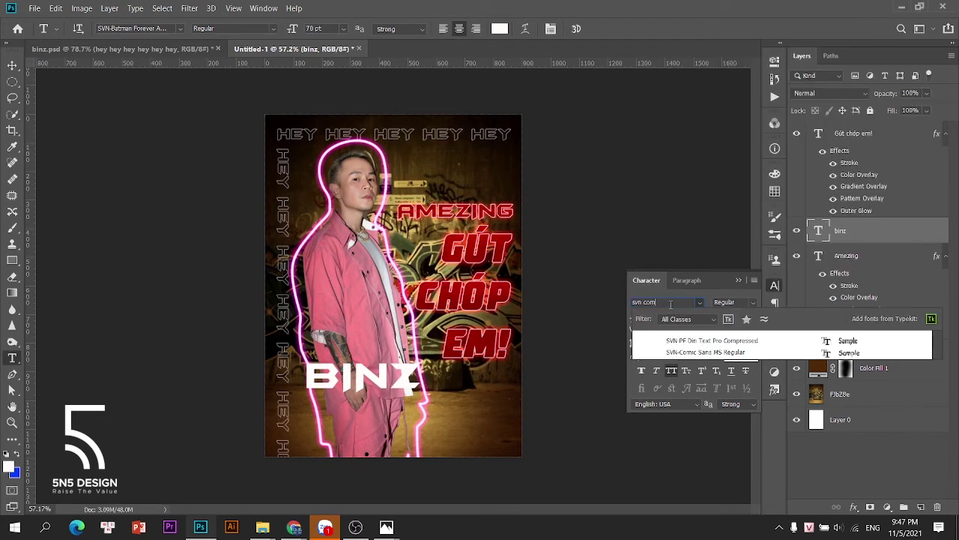
key("Down")
key("Down")
key("BackSpace")
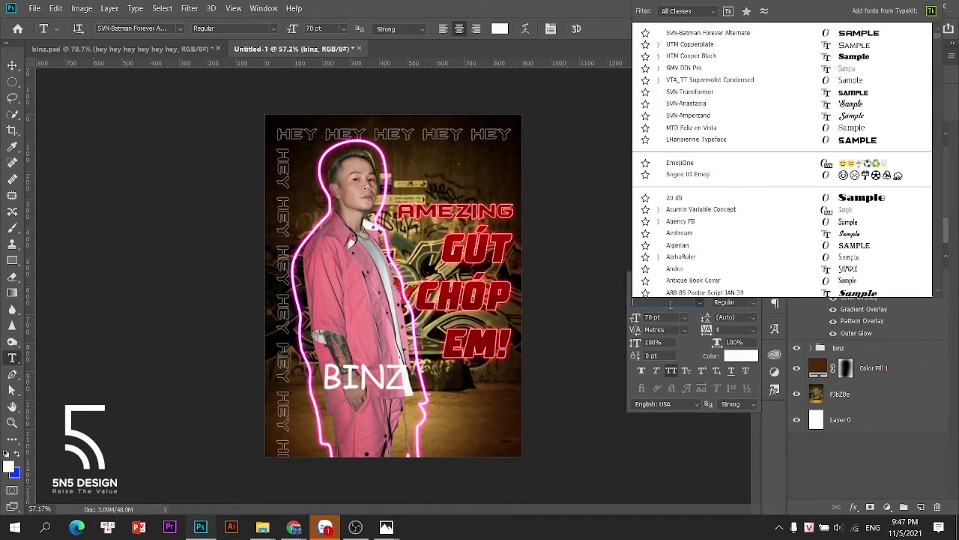
Look through the SVN fonts and set the BINZ text to SVN-Avengeance Regular.
type("svb")
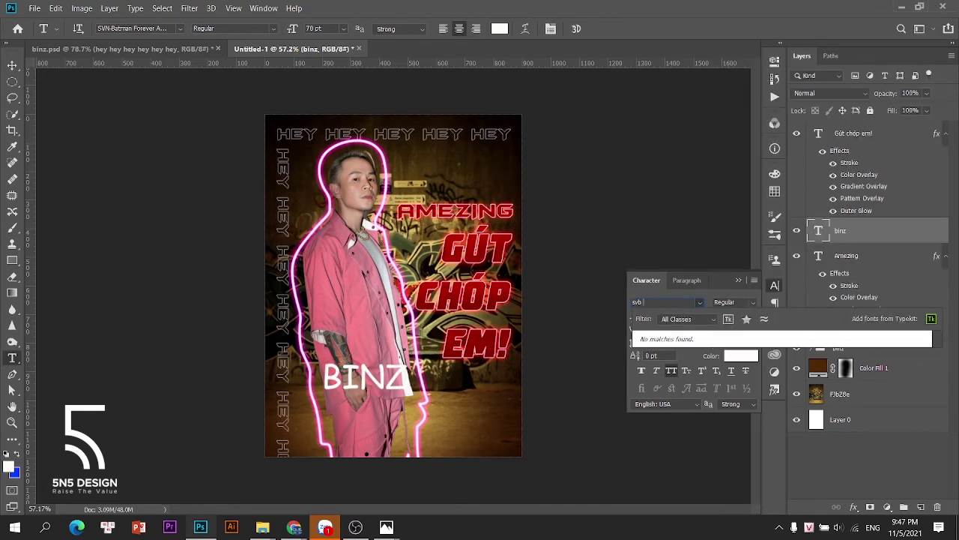
key("BackSpace")
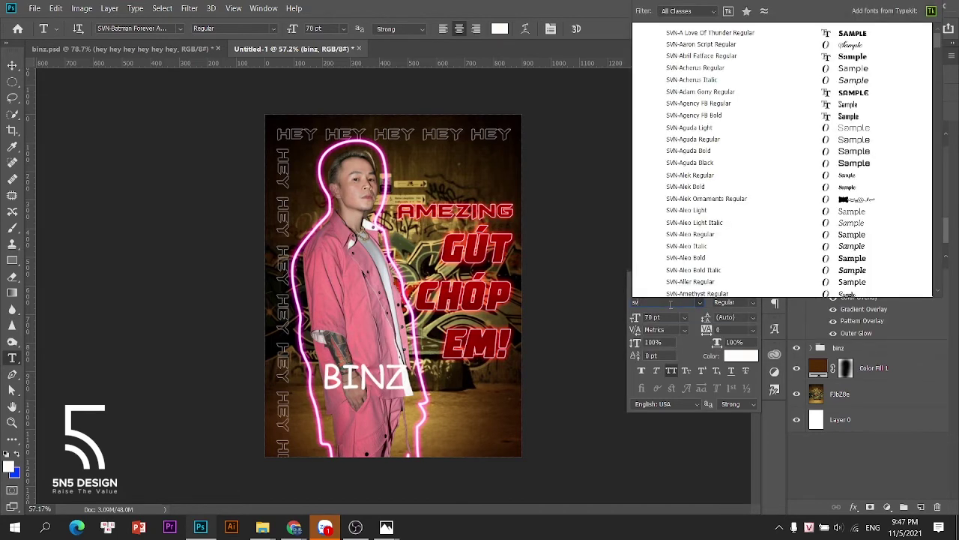
type("n co")
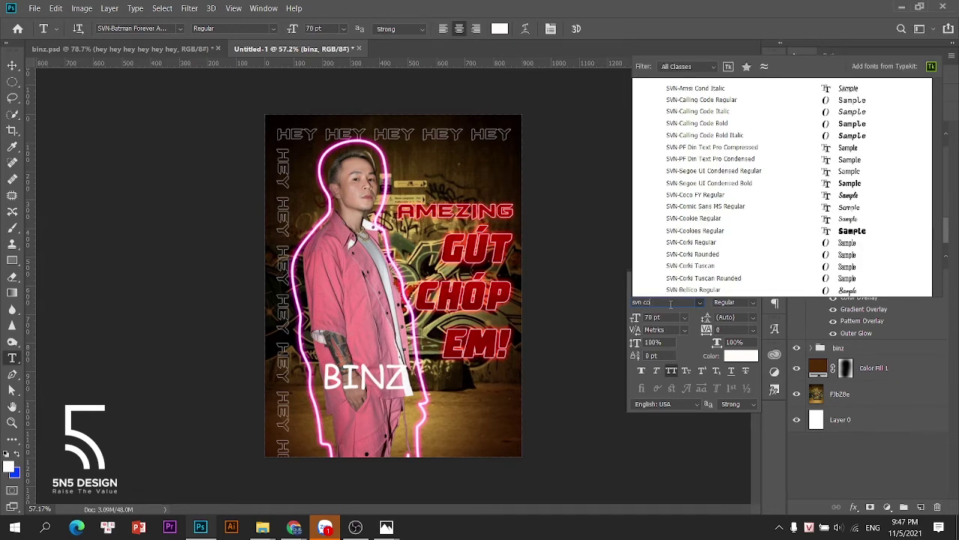
key("BackSpace")
key("BackSpace")
key("BackSpace")
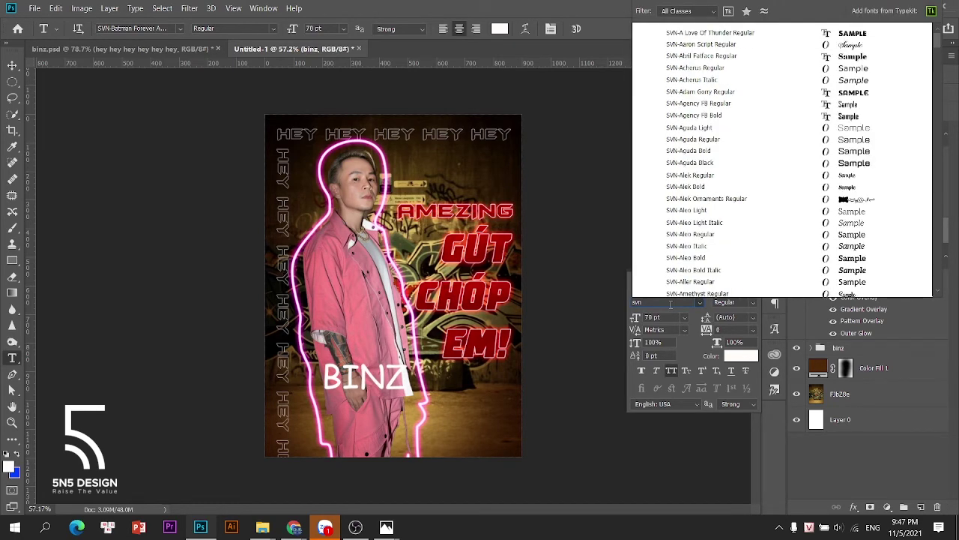
scroll(768, 150, "down", 6)
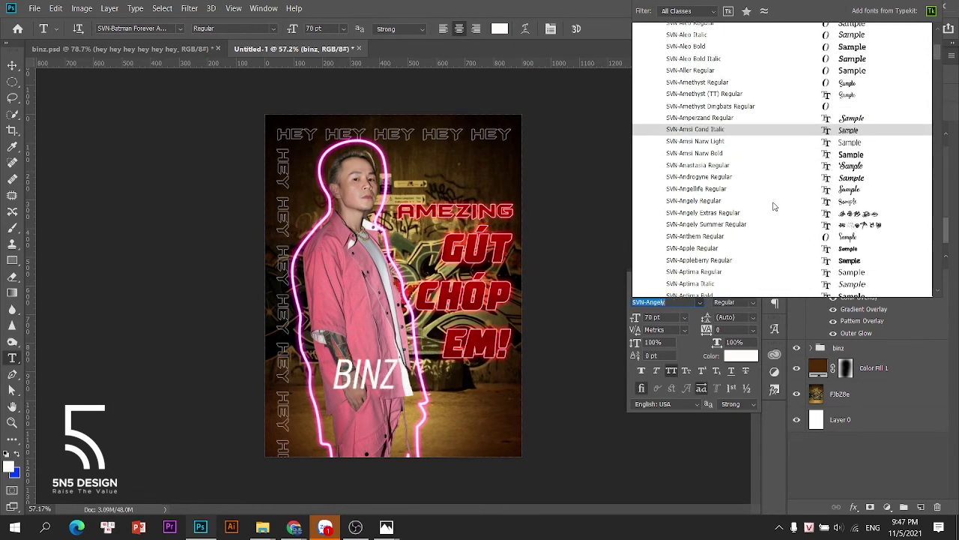
scroll(774, 206, "down", 10)
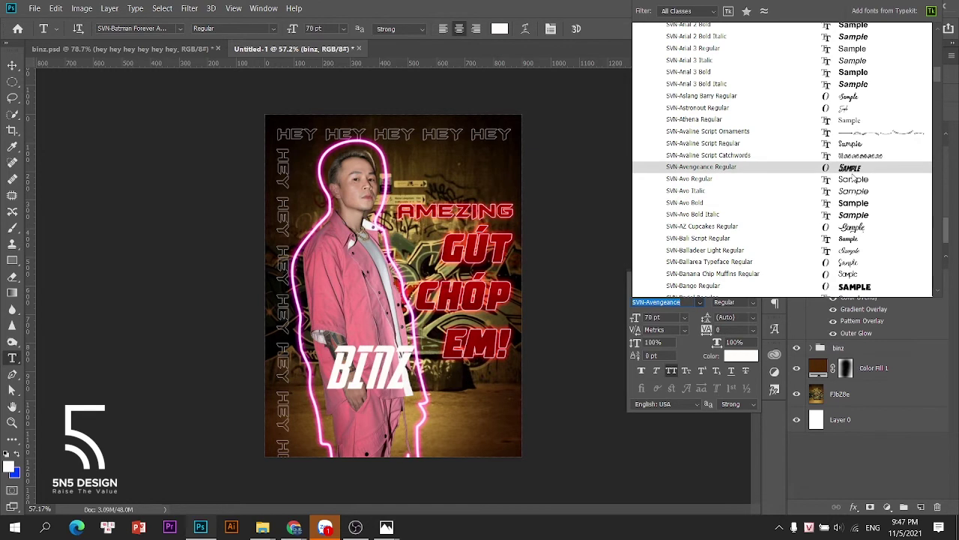
left_click(852, 172)
Enlarge the BINZ text to about 97.61 pt and move it down over the man's legs near the poster's lower edge.
key("ctrl+t")
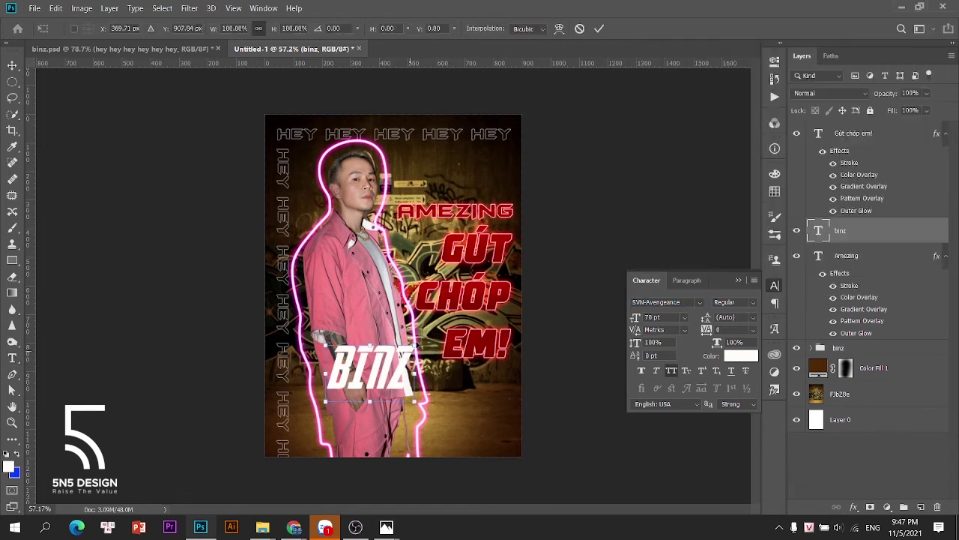
left_click_drag(417, 344, 446, 317)
left_click_drag(429, 349, 401, 397)
key("Return")
Add a Pattern Overlay to the binz text layer with the grey grunge texture, Normal blending, 100% opacity and 156% scale.
right_click(869, 229)
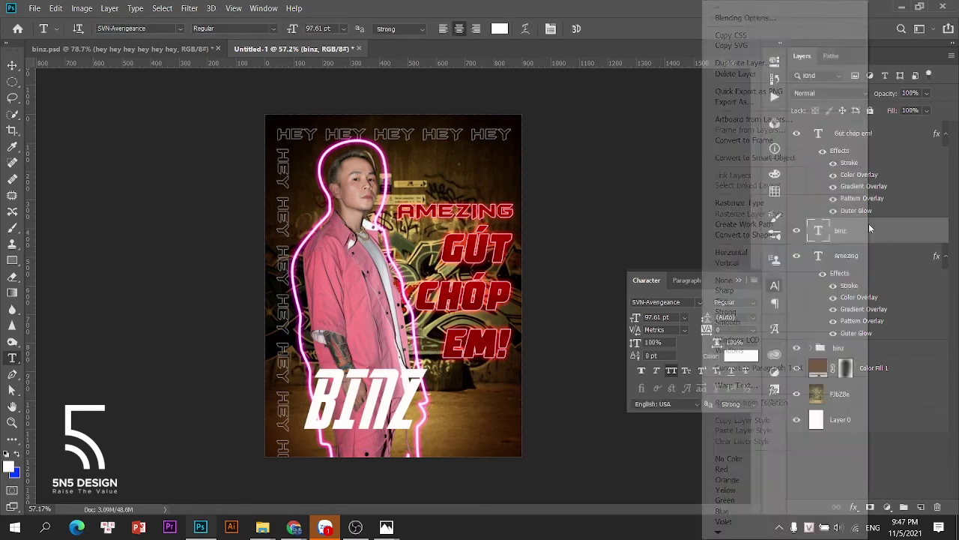
left_click(731, 17)
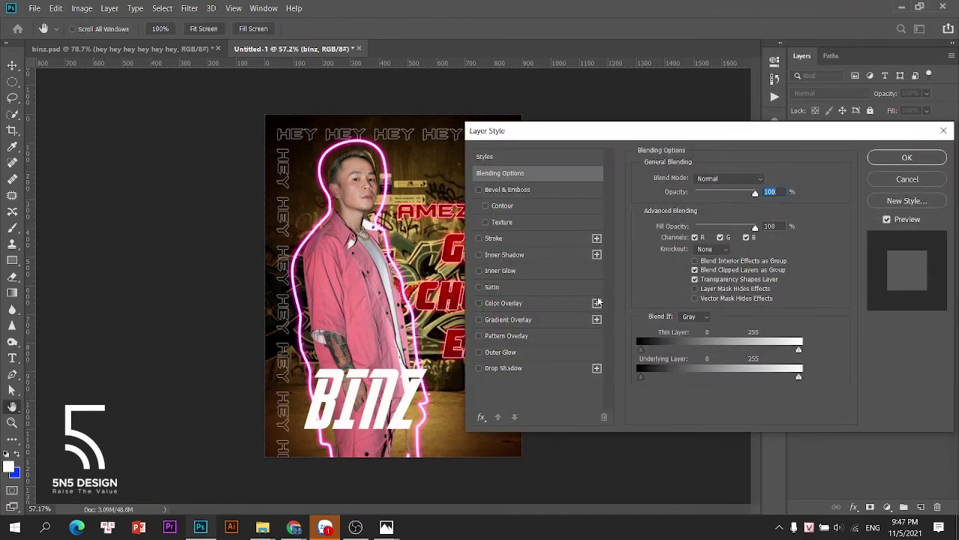
left_click(490, 336)
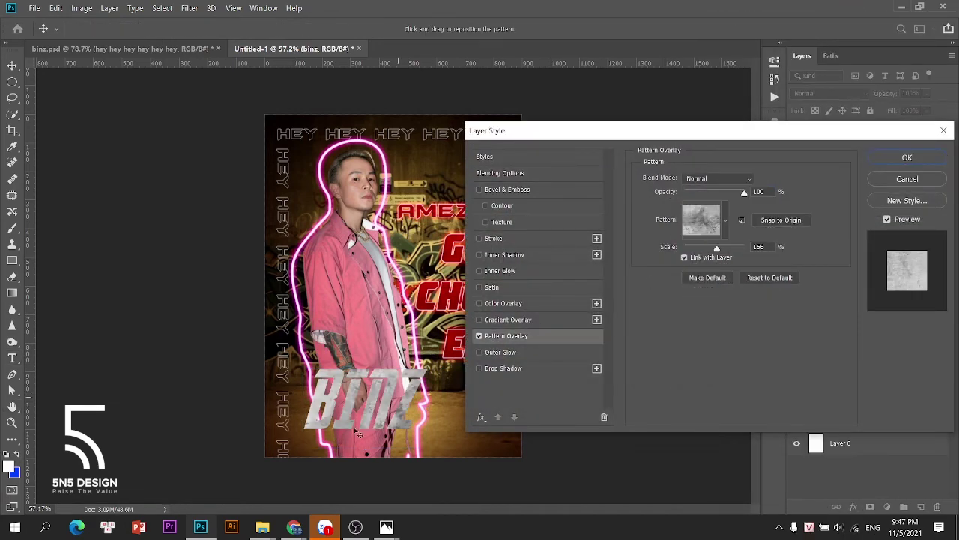
Add a Gradient Overlay to the BINZ text and choose the silver-white gradient preset.
left_click(495, 319)
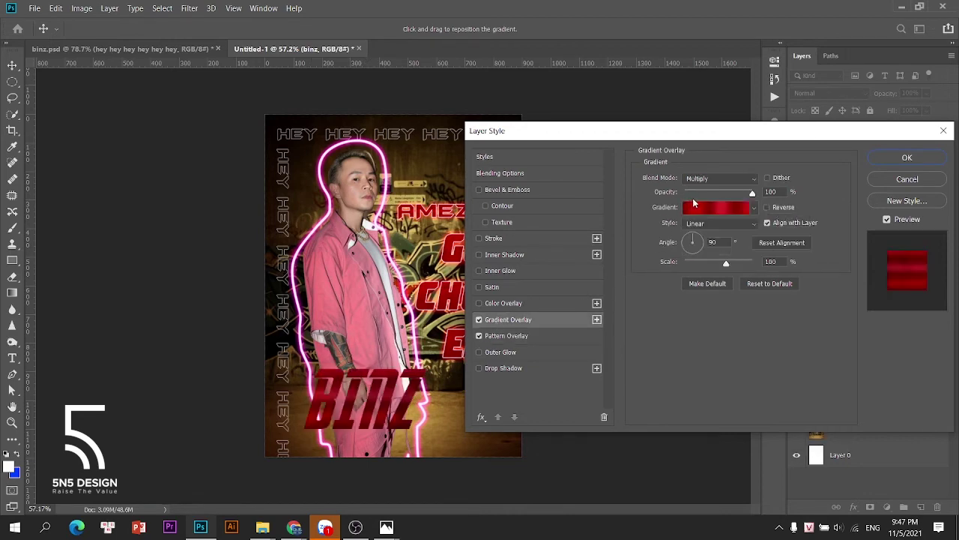
left_click(699, 217)
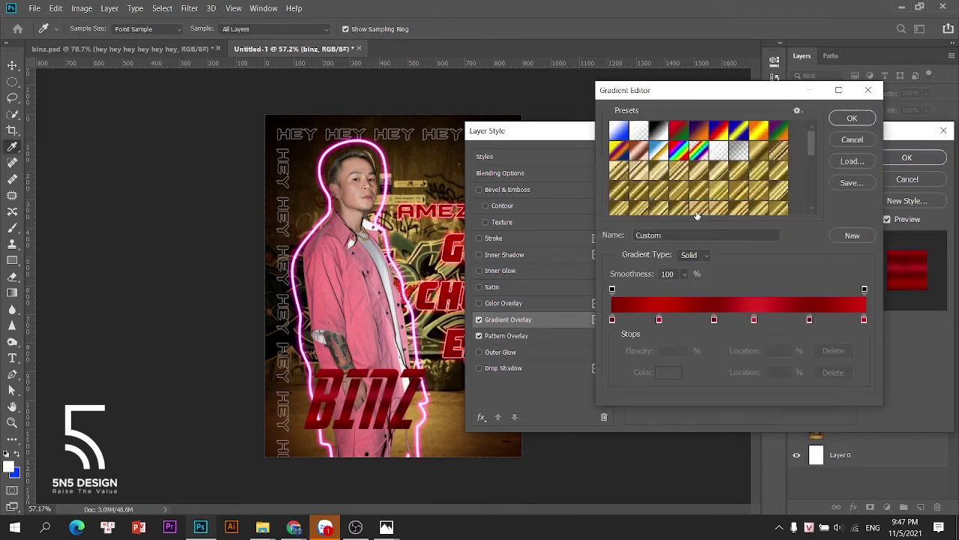
left_click(861, 139)
left_click(751, 209)
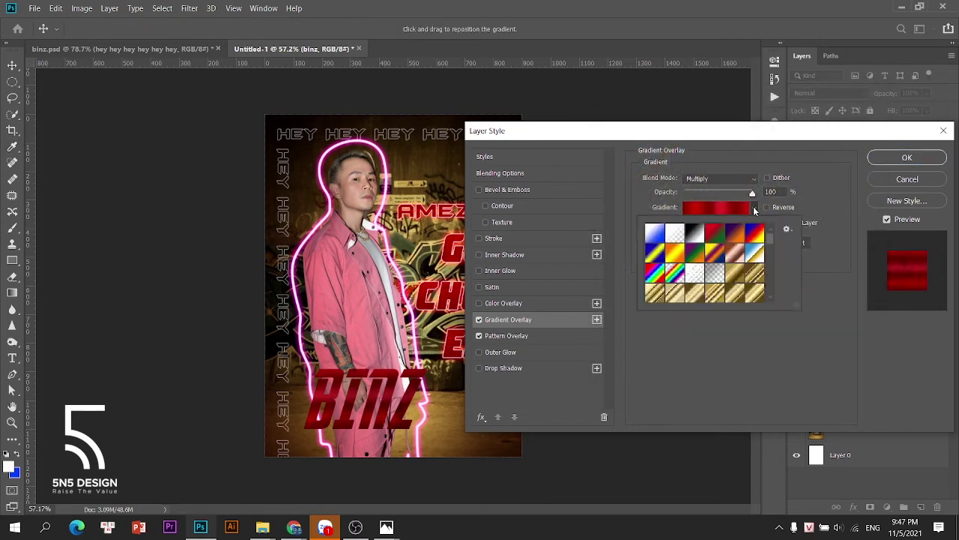
scroll(712, 249, "down", 4)
scroll(711, 250, "down", 2)
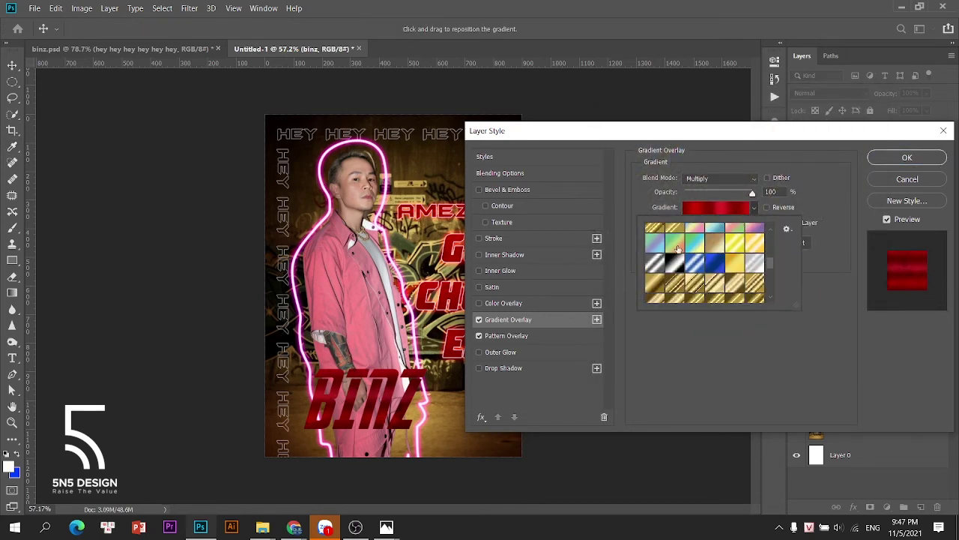
scroll(690, 274, "down", 2)
left_click(755, 253)
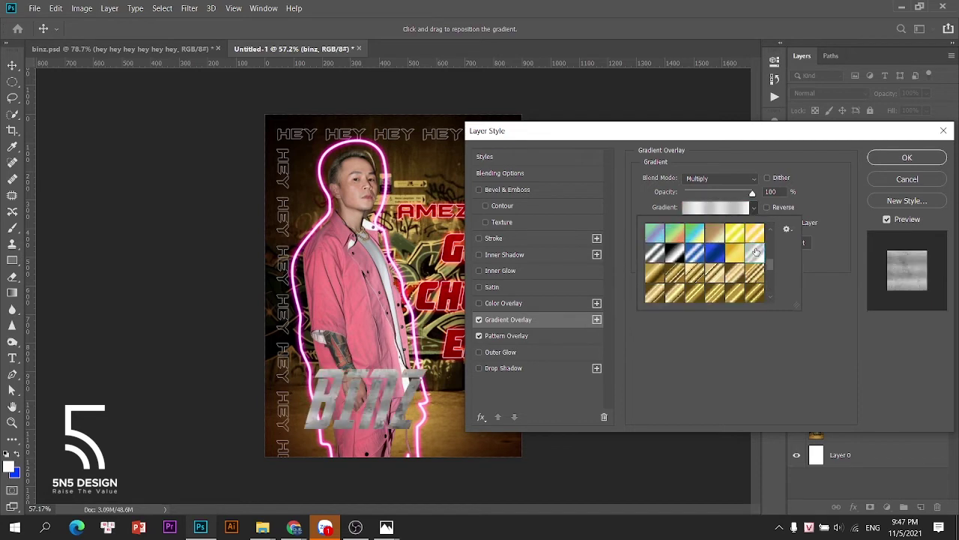
Set the Gradient Overlay's blend mode to Overlay and its opacity to 39%.
left_click(806, 171)
left_click(718, 178)
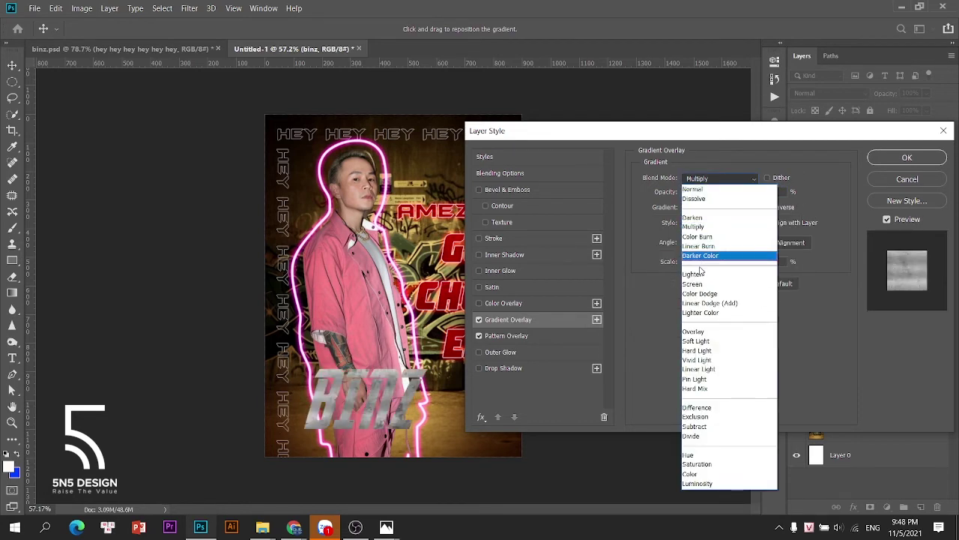
left_click(699, 331)
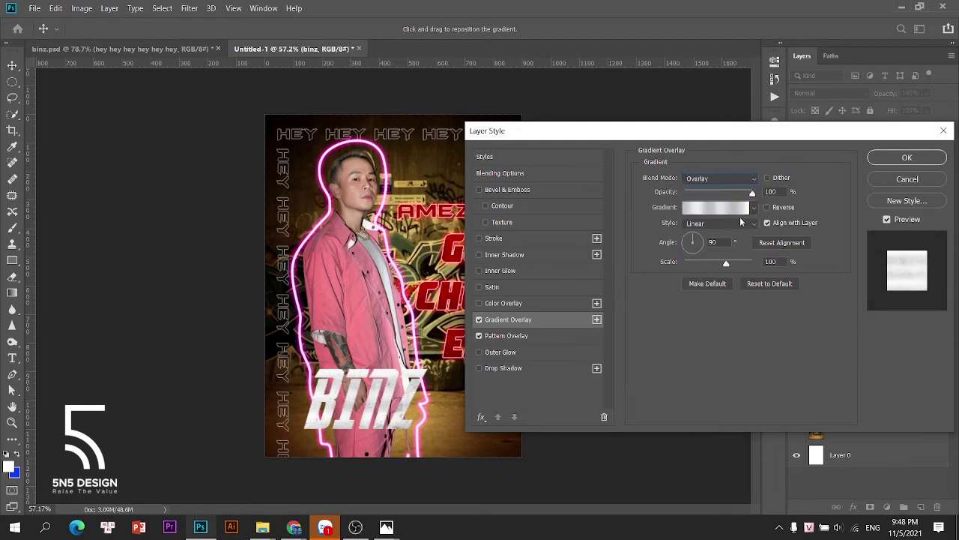
left_click_drag(751, 195, 710, 195)
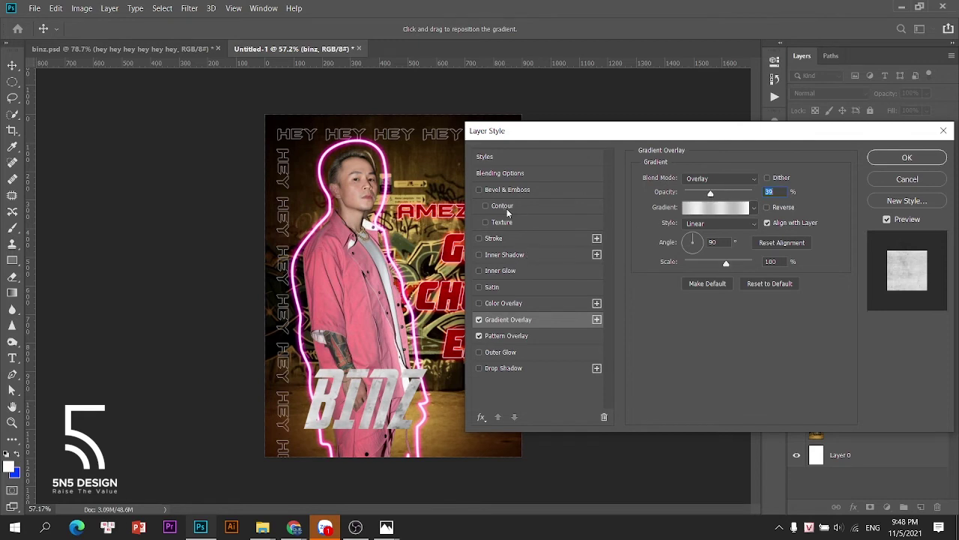
Add a Chisel Hard Inner Bevel to the BINZ text with 407% depth and 4 px size.
left_click(508, 189)
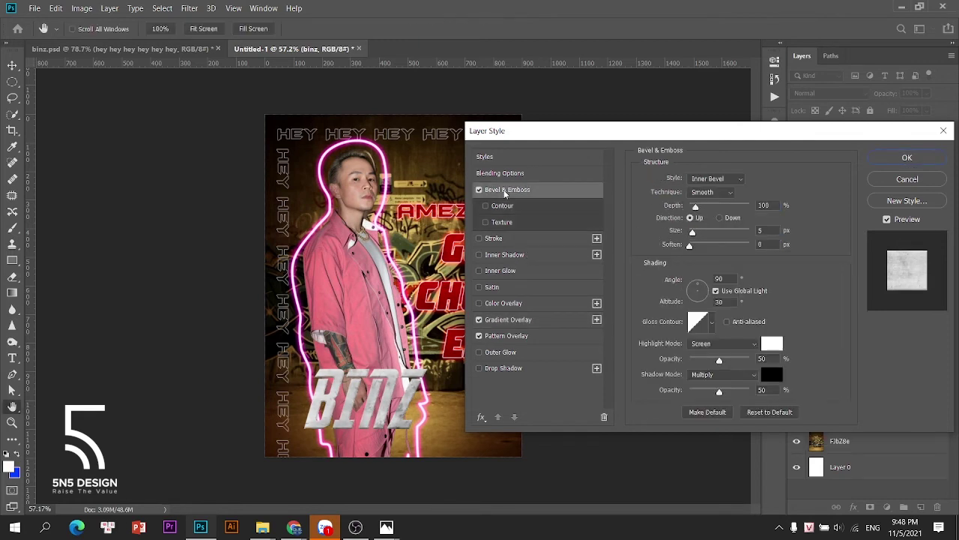
left_click(712, 193)
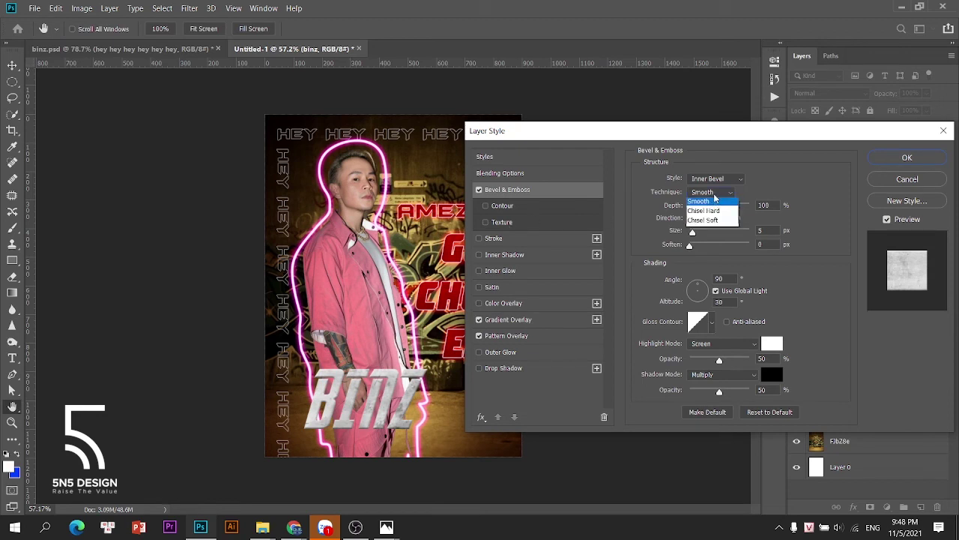
left_click(716, 206)
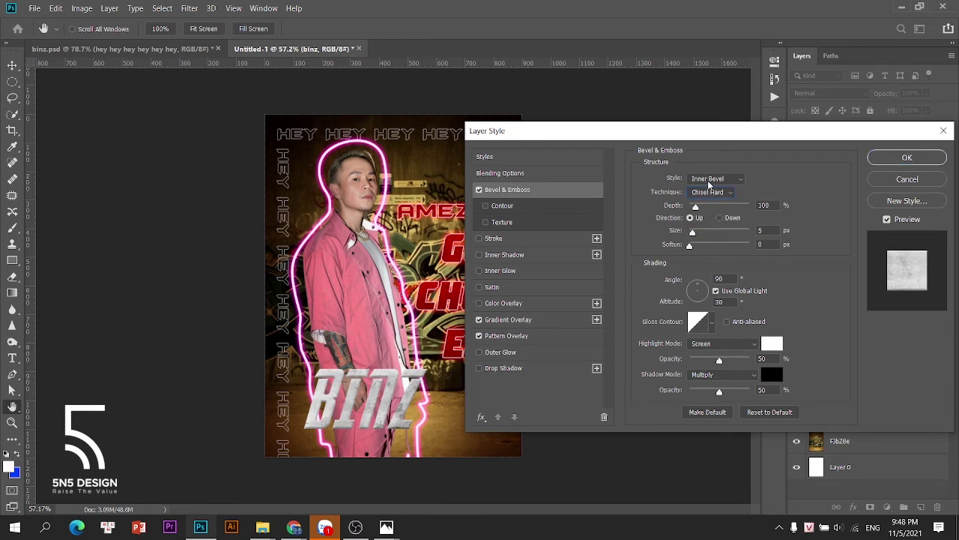
left_click_drag(694, 233, 694, 233)
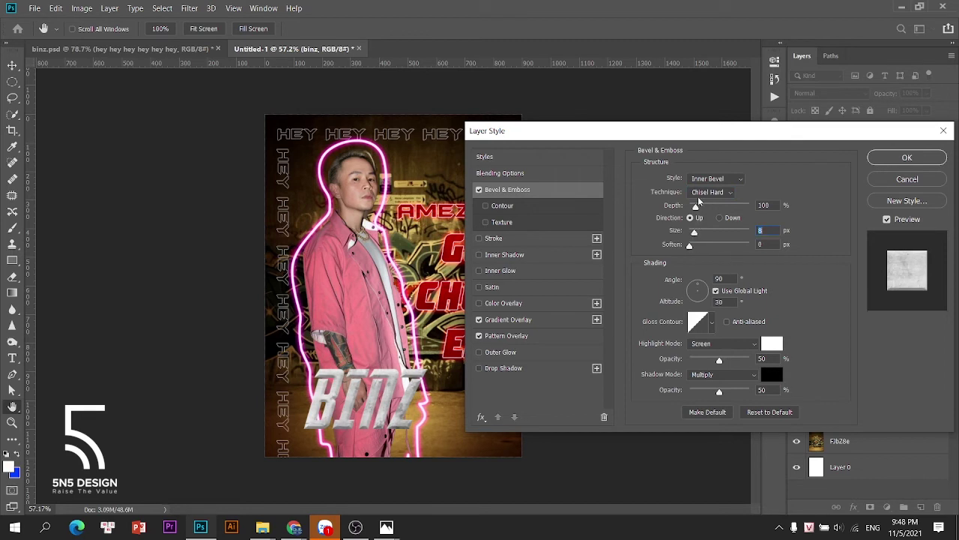
left_click_drag(697, 207, 693, 233)
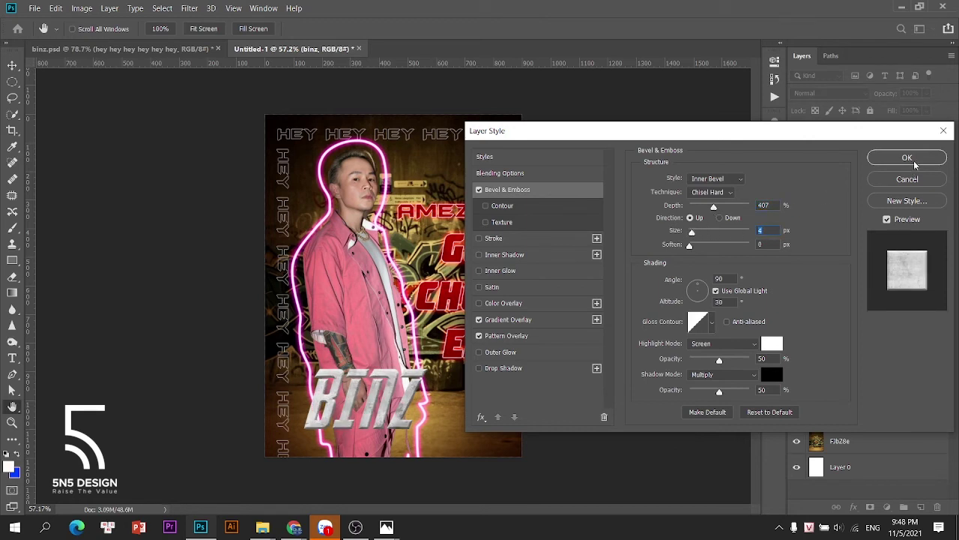
Try a red Outer Glow on the BINZ text with the Screen blend mode.
left_click(499, 352)
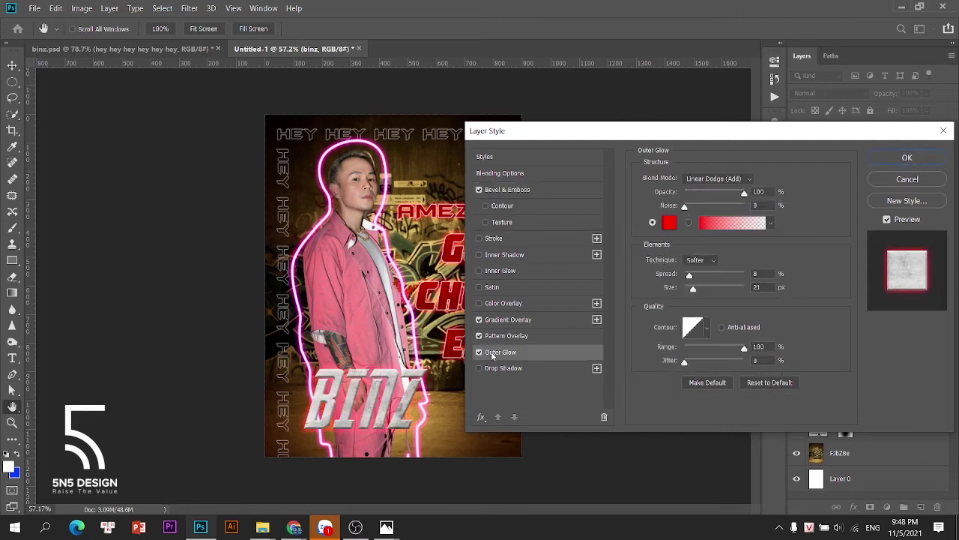
left_click(672, 221)
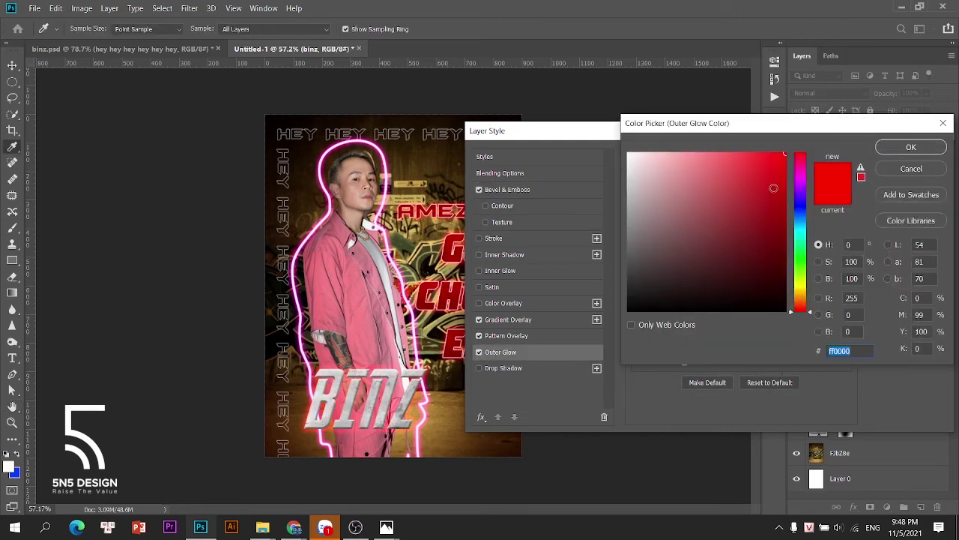
left_click(897, 171)
left_click(708, 179)
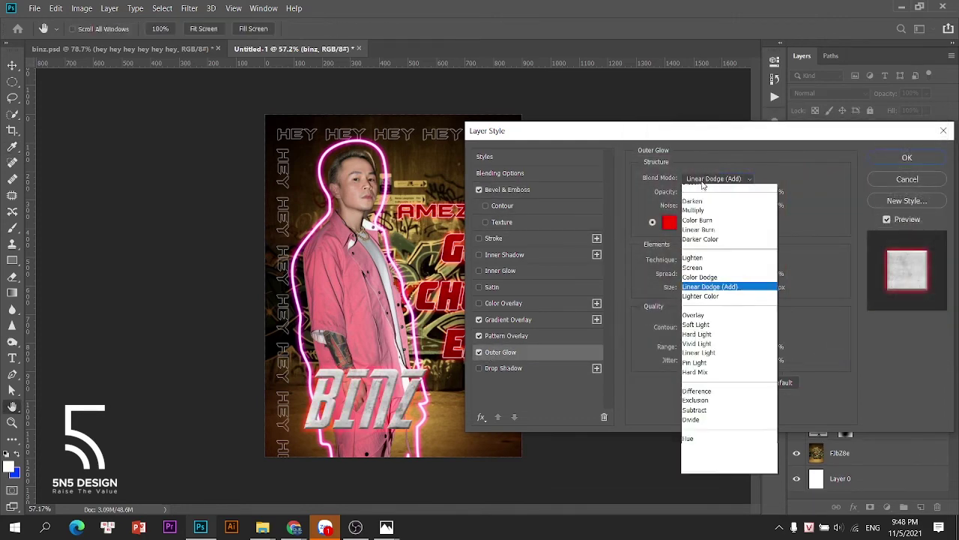
left_click(703, 285)
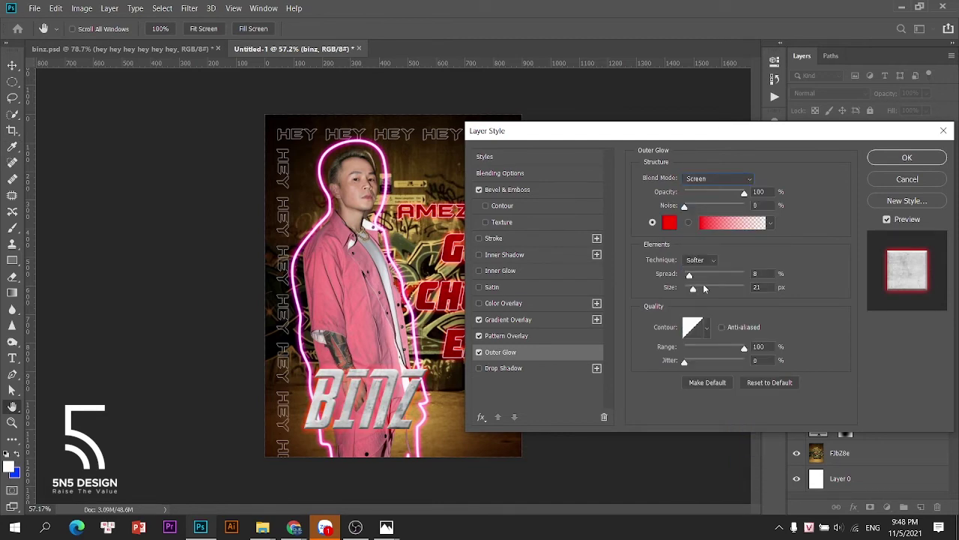
Try Outer Glow colour 950303 with the Linear Dodge (Add) blend mode on the BINZ text.
left_click(670, 223)
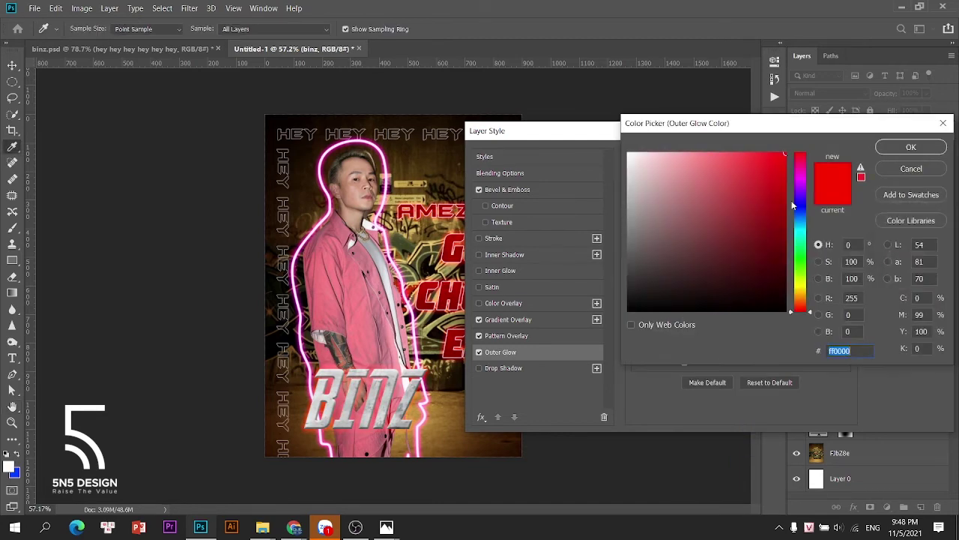
left_click_drag(782, 164, 784, 218)
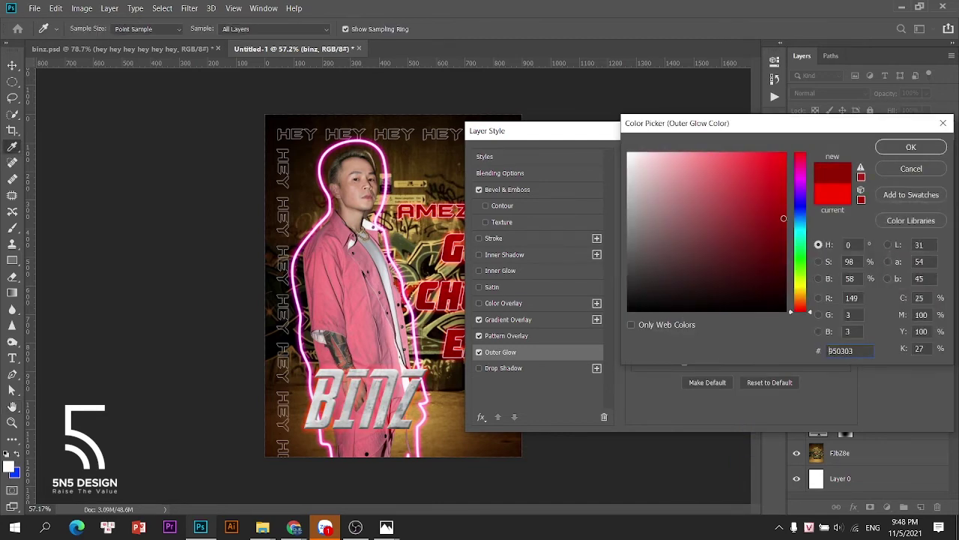
left_click(911, 147)
left_click(715, 177)
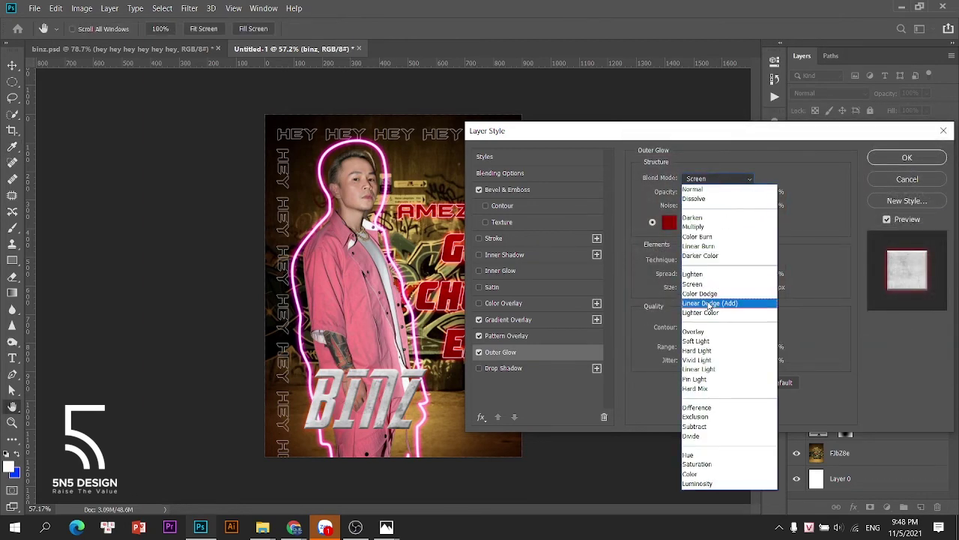
left_click(706, 301)
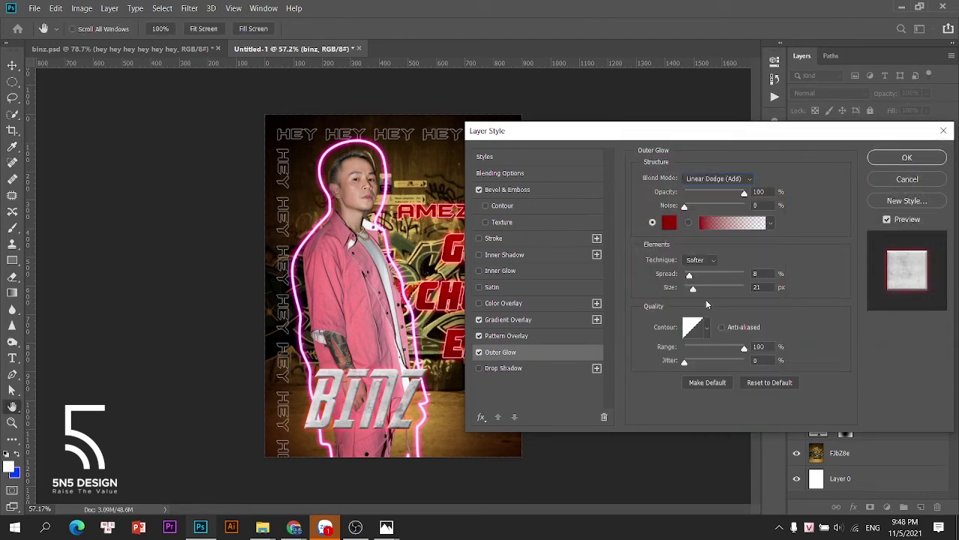
Try darkening the BINZ text's Outer Glow colour to 4e0202.
left_click(669, 222)
type("690505")
left_click(783, 262)
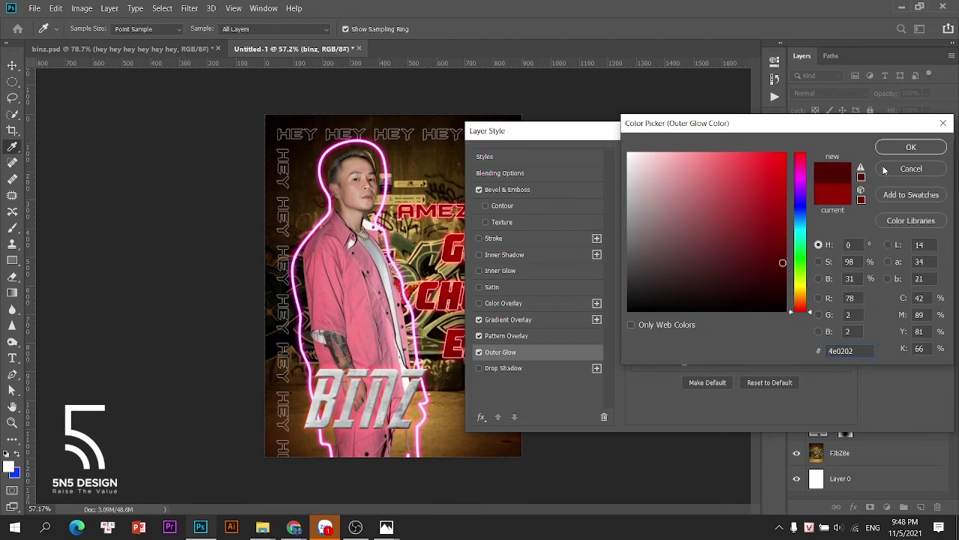
left_click(907, 149)
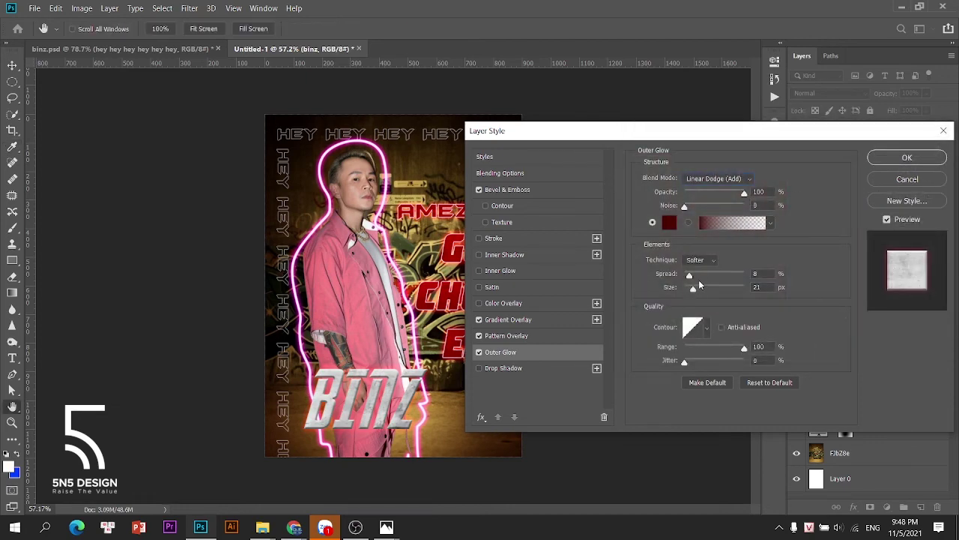
Set the Outer Glow to dark red at 8 px size, switch it off, and apply the BINZ text's layer styles.
left_click_drag(692, 289, 689, 289)
left_click(669, 222)
left_click(770, 236)
left_click(907, 155)
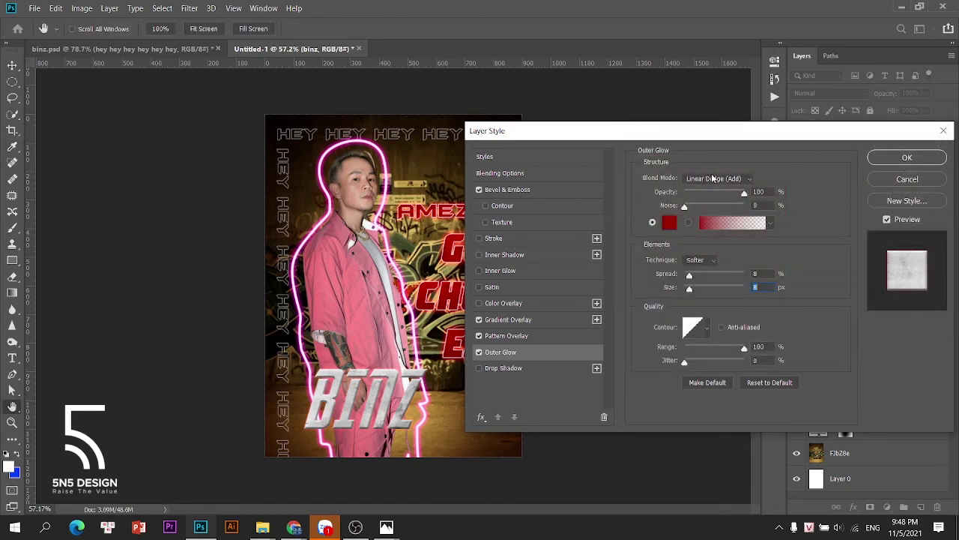
left_click(904, 163)
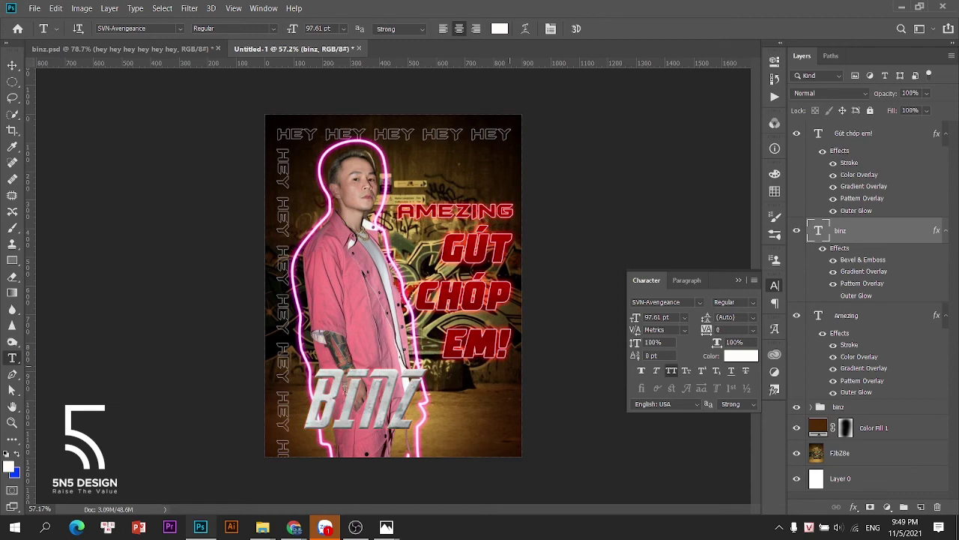
Tilt the BINZ text slightly counterclockwise and enlarge it to about 104.9 pt.
scroll(345, 388, "up", 3)
left_click(375, 393)
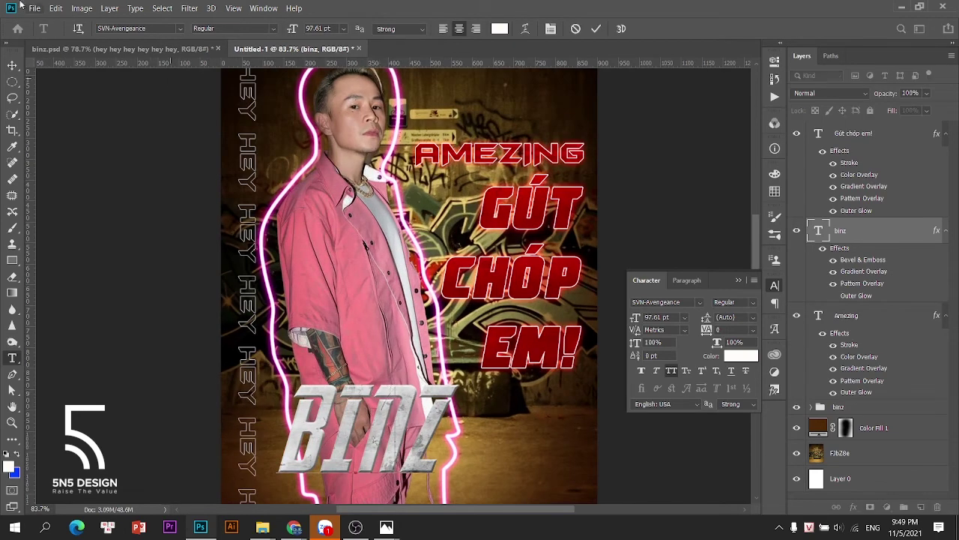
left_click(12, 65)
scroll(352, 352, "down", 2)
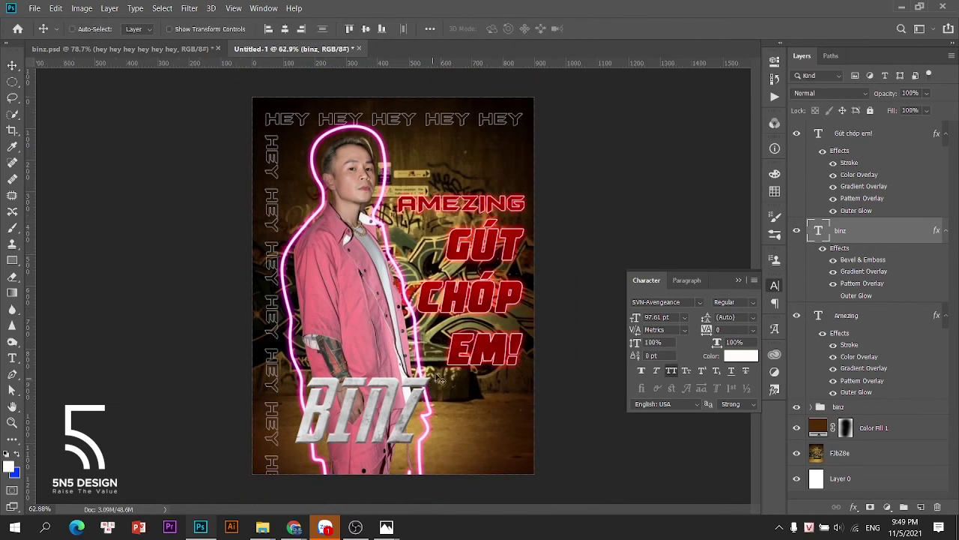
key("ctrl+t")
mouse_move(440, 379)
left_mouse_down()
mouse_move(431, 373)
mouse_move(440, 364)
left_mouse_up()
key("Return")
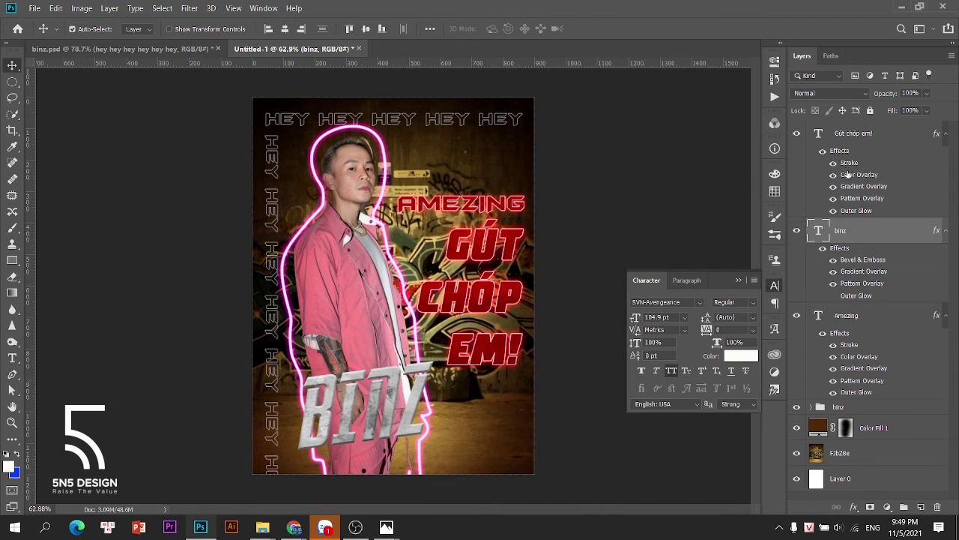
Place the Amezing layer directly below the Gút chóp em! layer and move both titles slightly upward together.
left_click(856, 138)
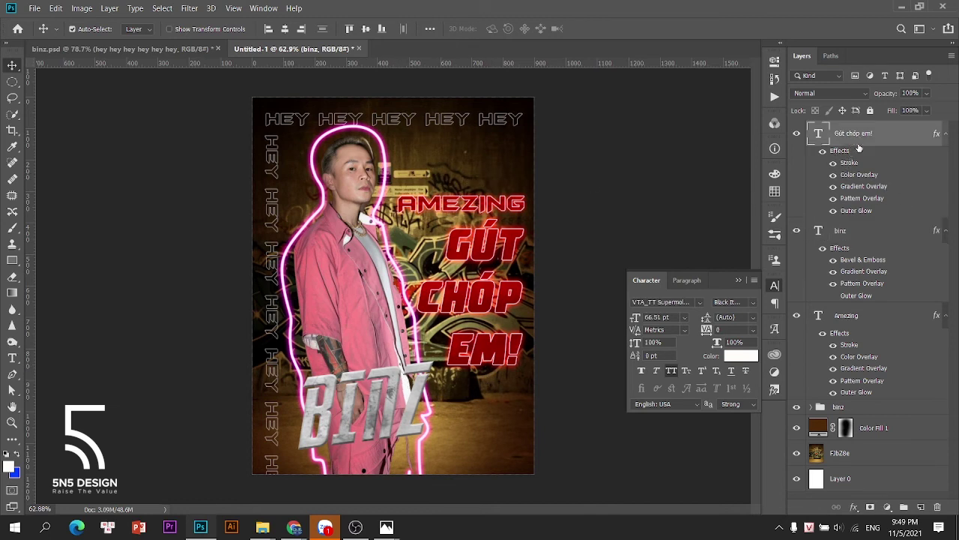
left_click(846, 319)
left_click_drag(845, 319, 847, 231)
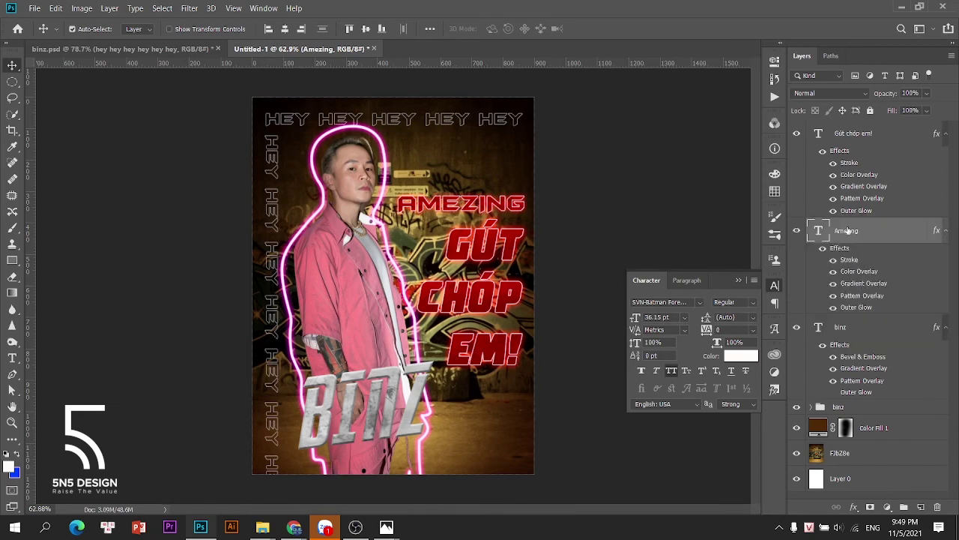
left_click(845, 136, "shift")
left_click_drag(506, 257, 508, 235)
Draw a rectangle about 977 × 106 px across the lower part of the poster and fill it white.
key("u")
left_click_drag(228, 433, 534, 466)
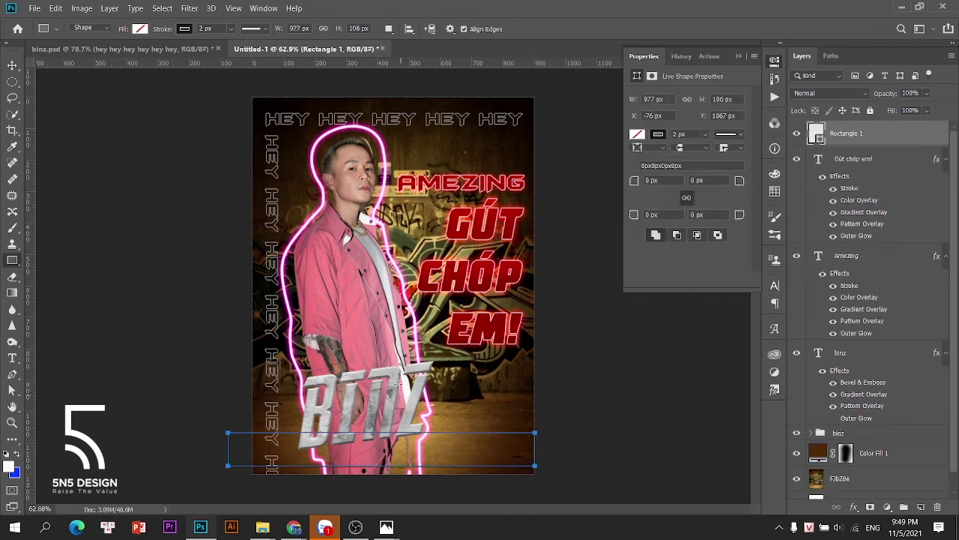
left_click(140, 29)
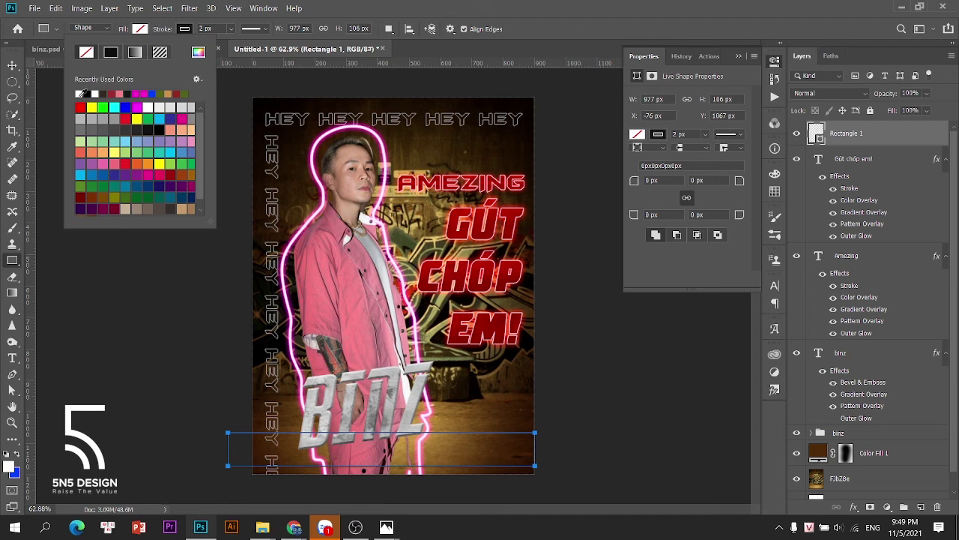
left_click(84, 93)
left_click(12, 66)
Copy the BINZ text's layer effects onto Rectangle 1 and lower the rectangle to the poster's bottom edge.
left_click(390, 404)
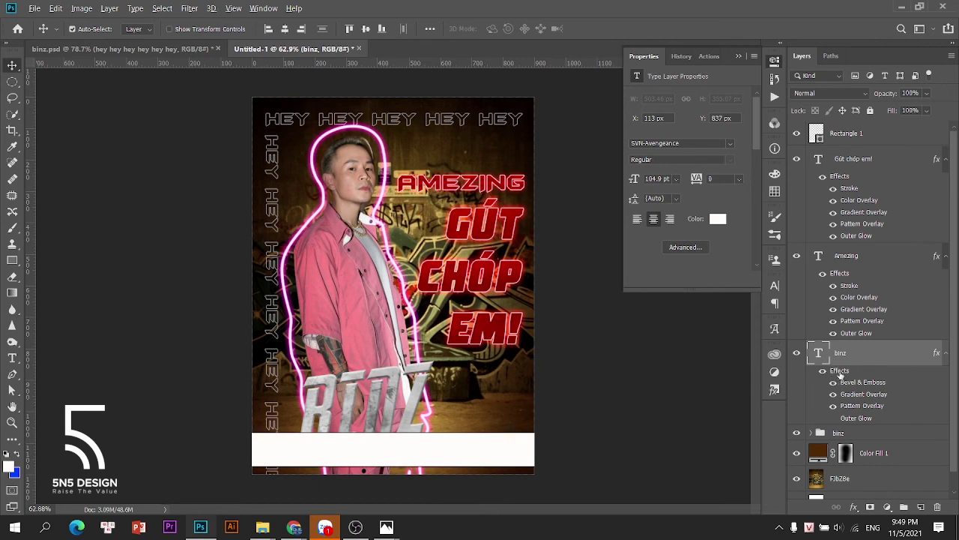
left_click_drag(839, 371, 843, 135)
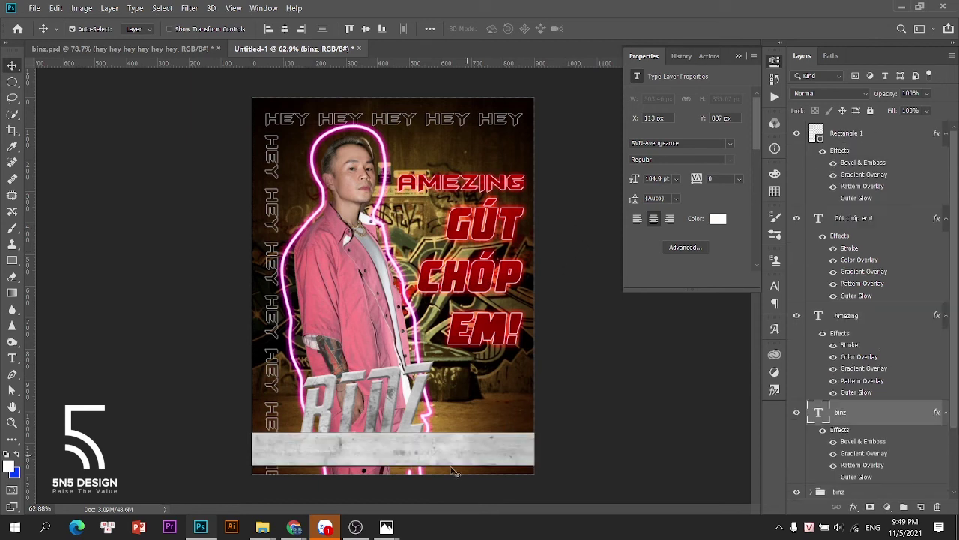
left_click_drag(475, 443, 485, 463)
Rotate the bottom rectangle to about -7.68° and scale it to about 112% width and 138% height.
key("ctrl+t")
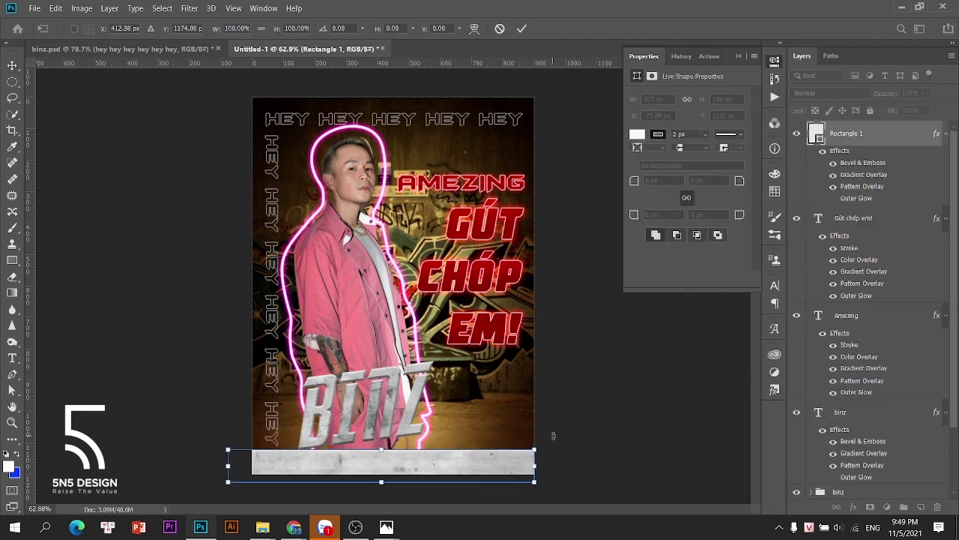
left_click_drag(553, 436, 568, 413)
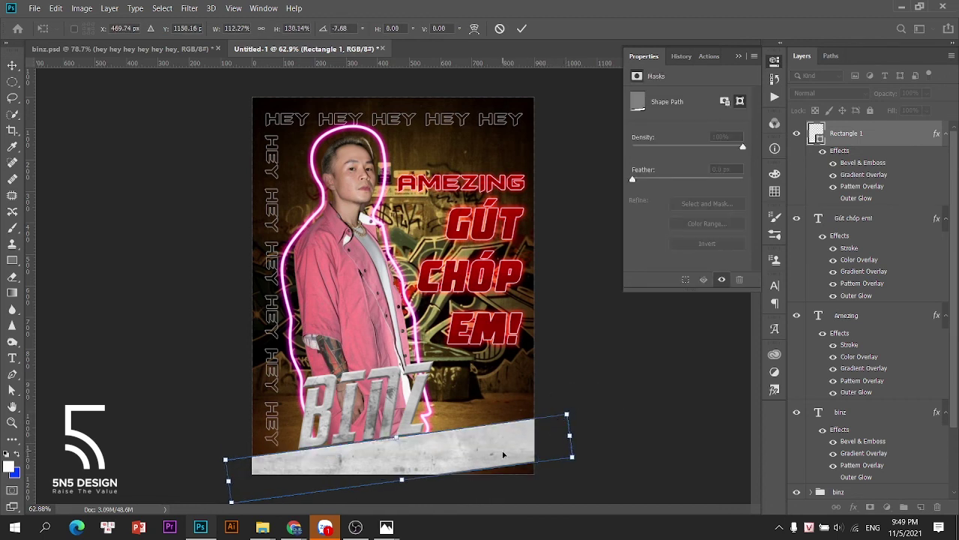
key("Return")
left_click(466, 207)
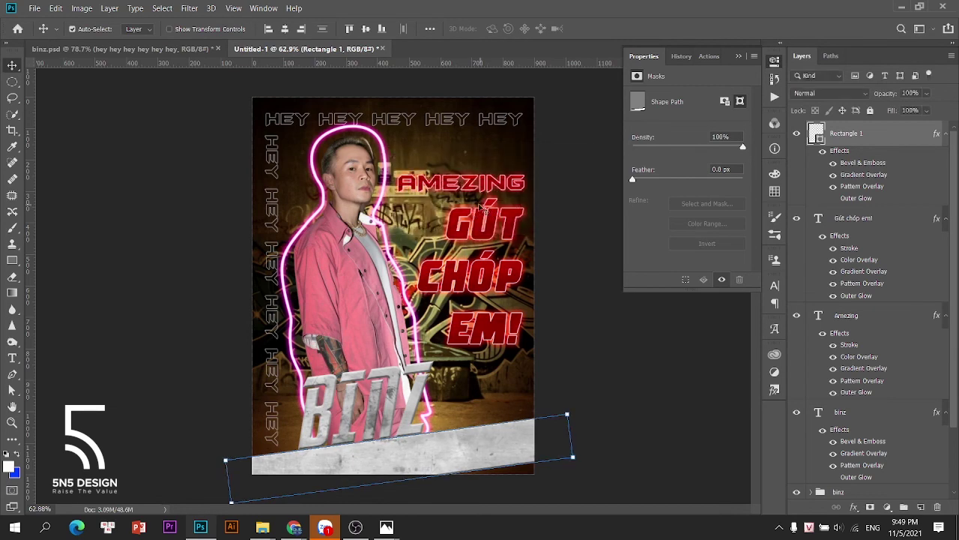
Try the BINZ text's effects on the man's photo layer with Pattern Overlay and Bevel & Emboss hidden, and undo the changes.
left_click(375, 184)
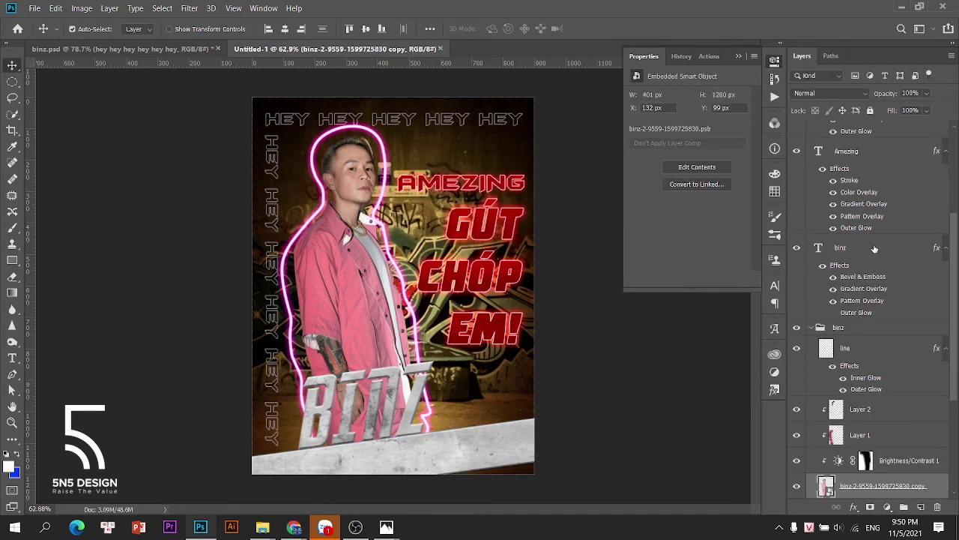
scroll(832, 266, "down", 3)
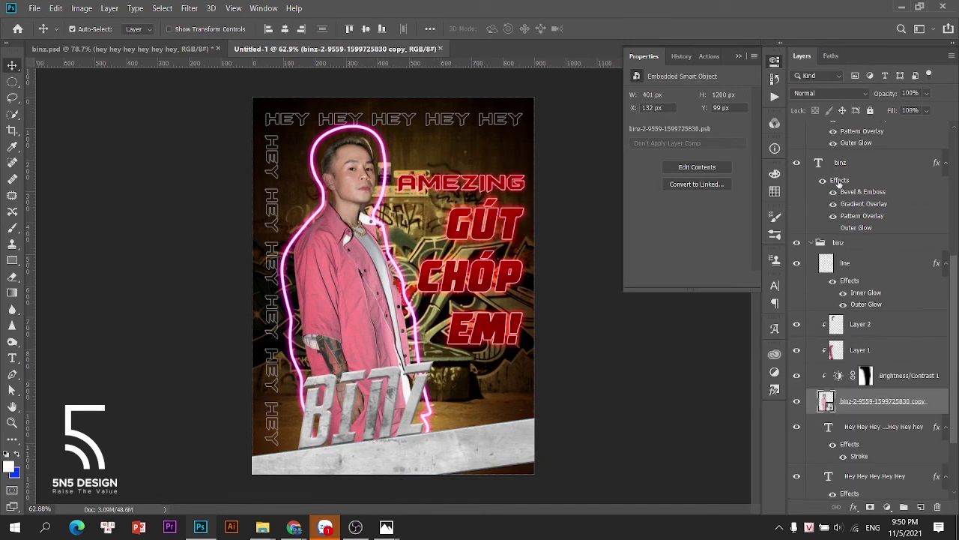
left_click_drag(839, 182, 836, 401)
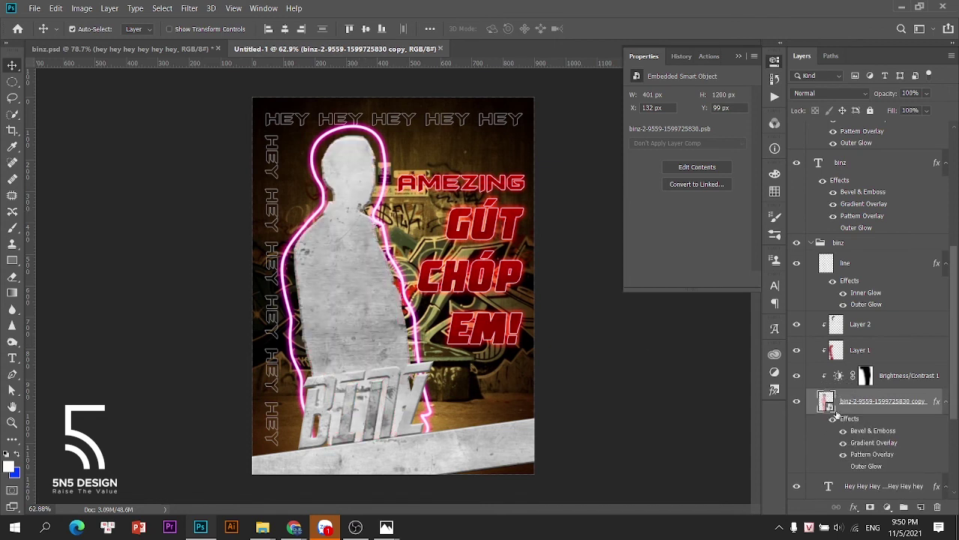
left_click(843, 455)
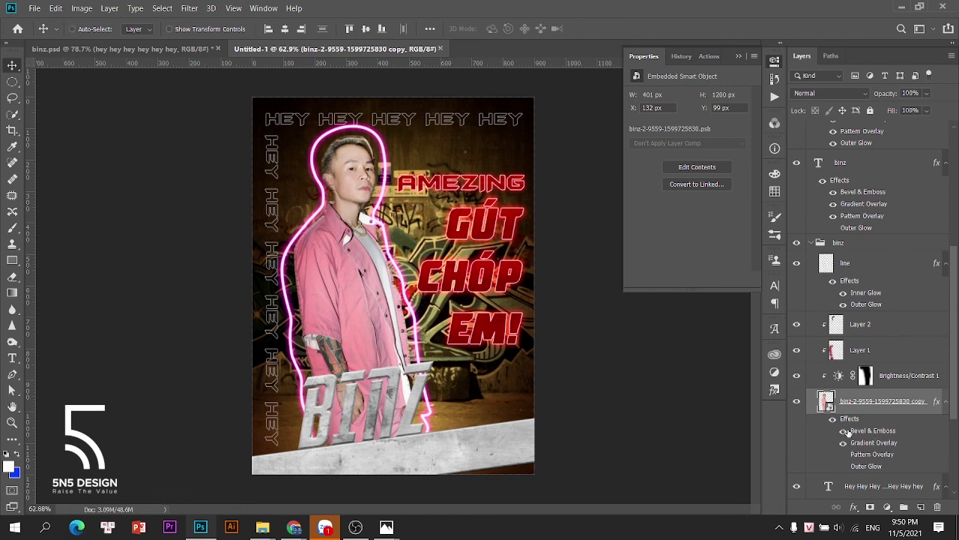
key("ctrl+z")
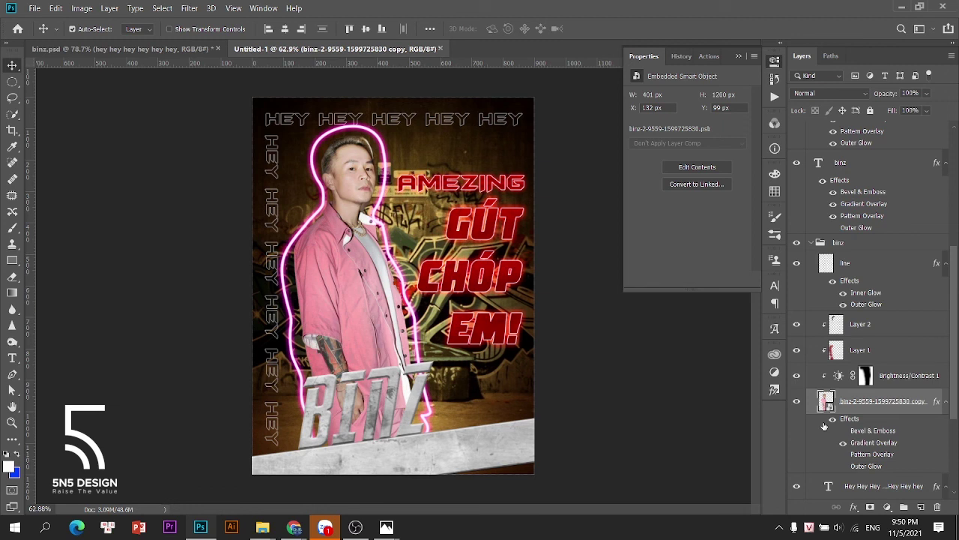
key("ctrl+z")
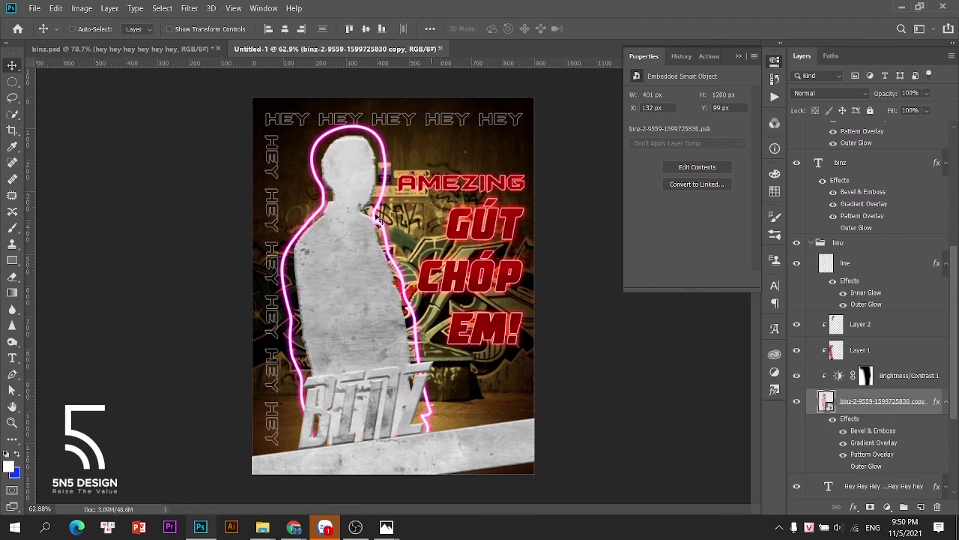
key("ctrl+z")
Lower the tilted rectangle at the poster's bottom and move the BINZ text about 16 px left and 34 px down.
left_click_drag(454, 455, 484, 451)
left_click(418, 404)
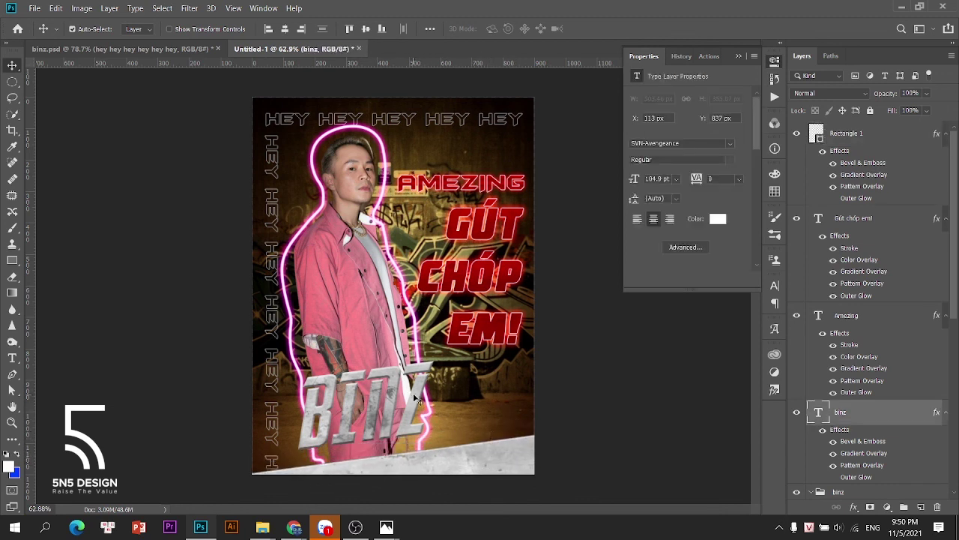
left_click_drag(418, 401, 411, 417)
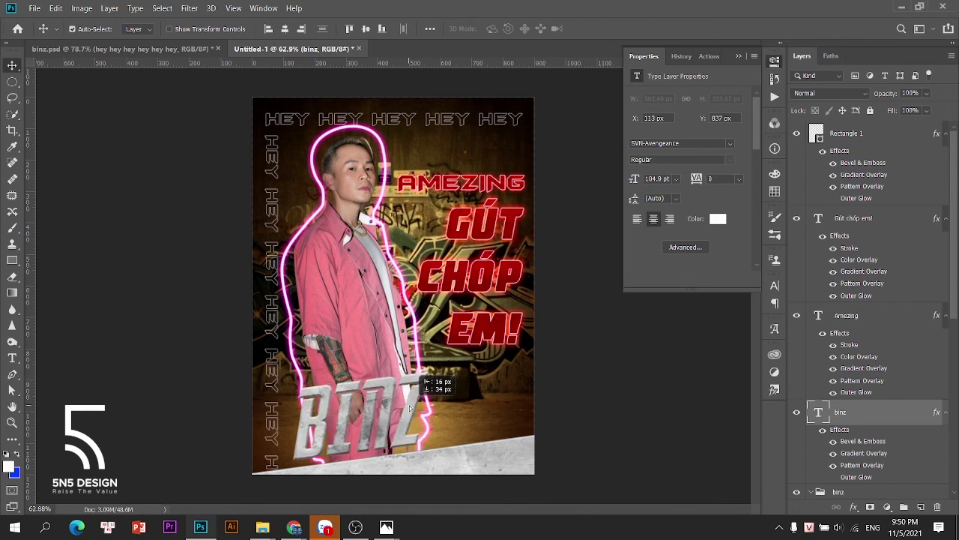
left_click(495, 449)
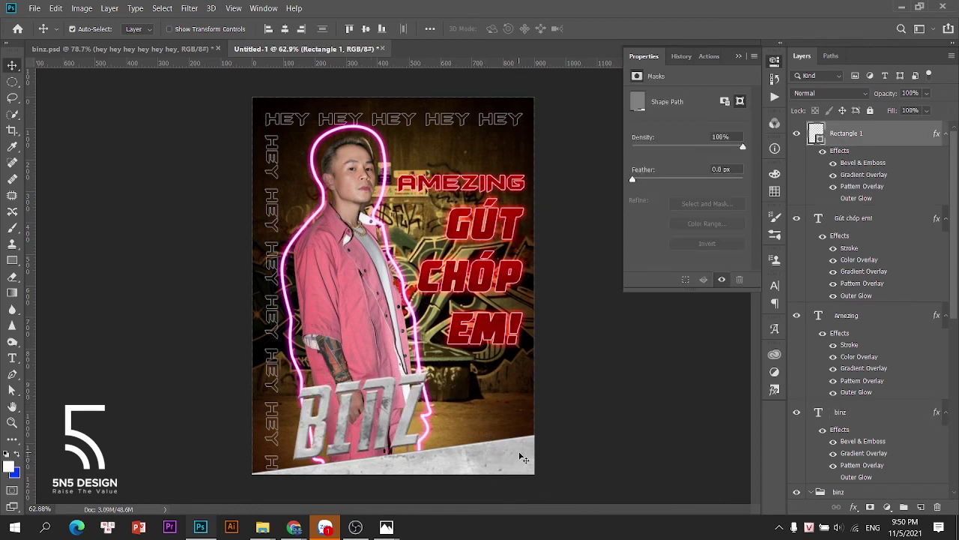